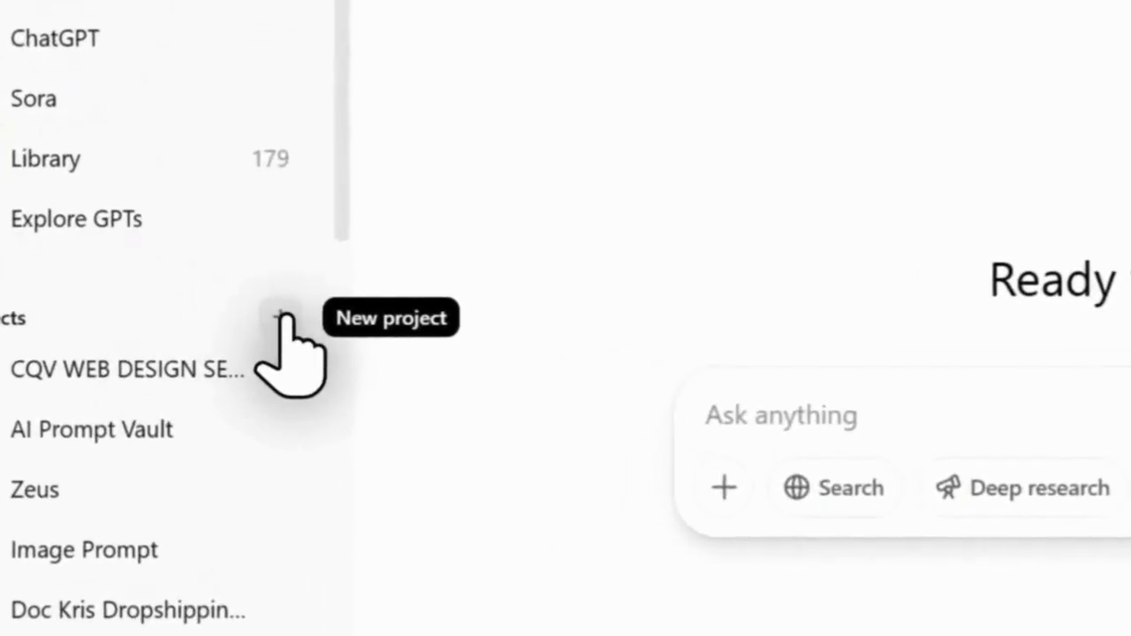
- Create a new project named "cOFFEE SHOP"
left_click(281, 317)
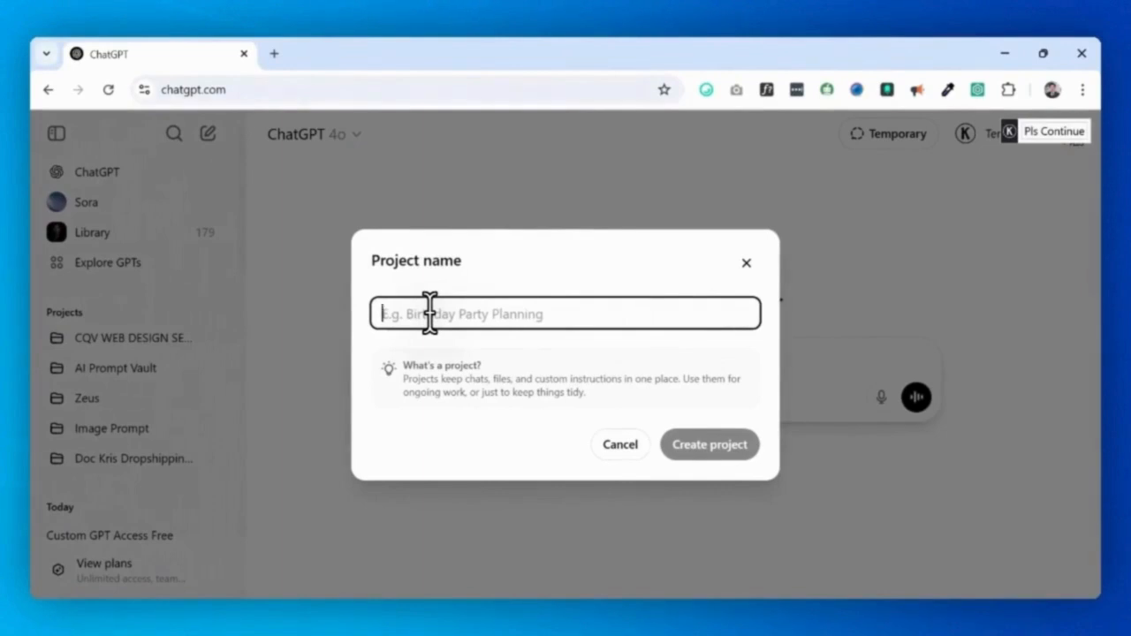
type("cOFFEE SHOP")
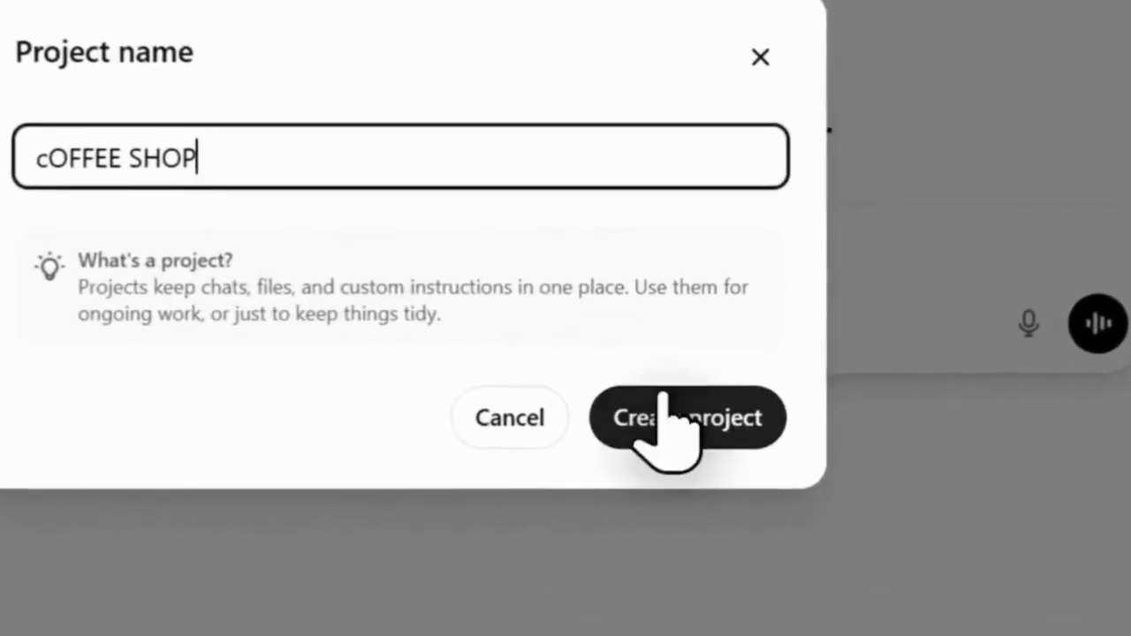
left_click(687, 423)
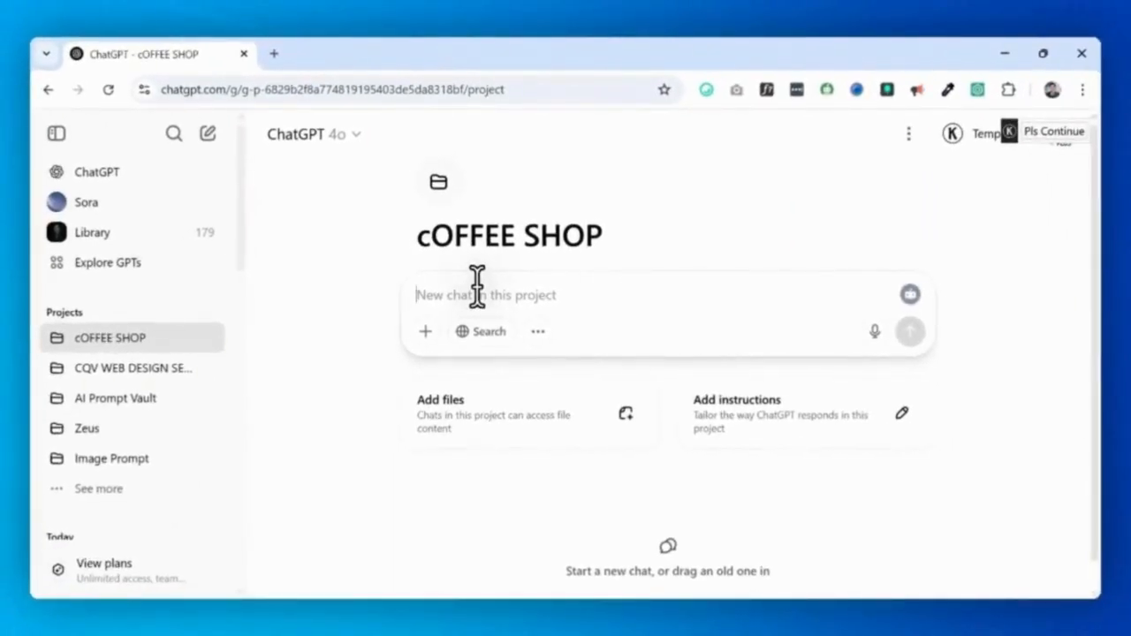
- Ask in the project for "5 creative ideas for a short video reel promoting a local coffee product" and skim the answer
type("Give me 5 crea")
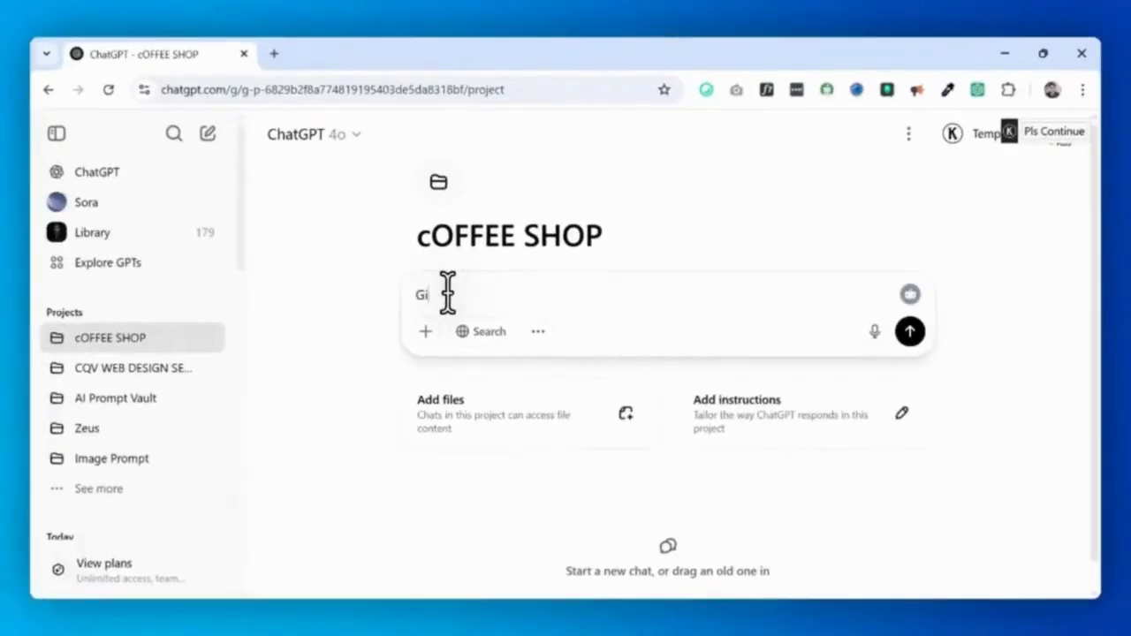
type("tive ideas for a short video reel promoting a local coffee product")
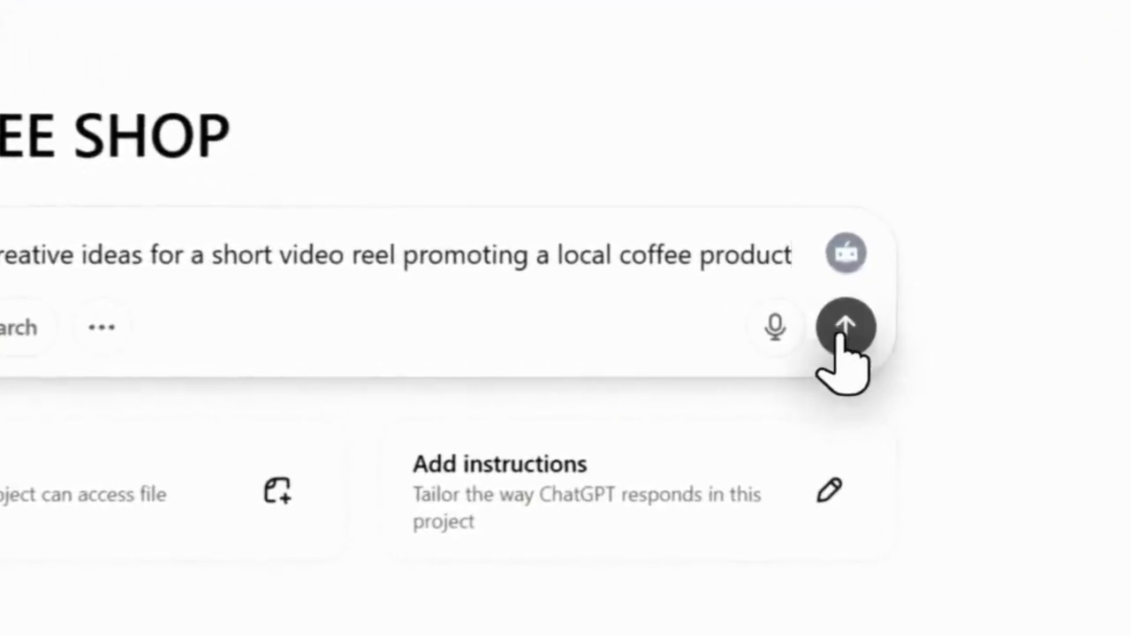
left_click(845, 327)
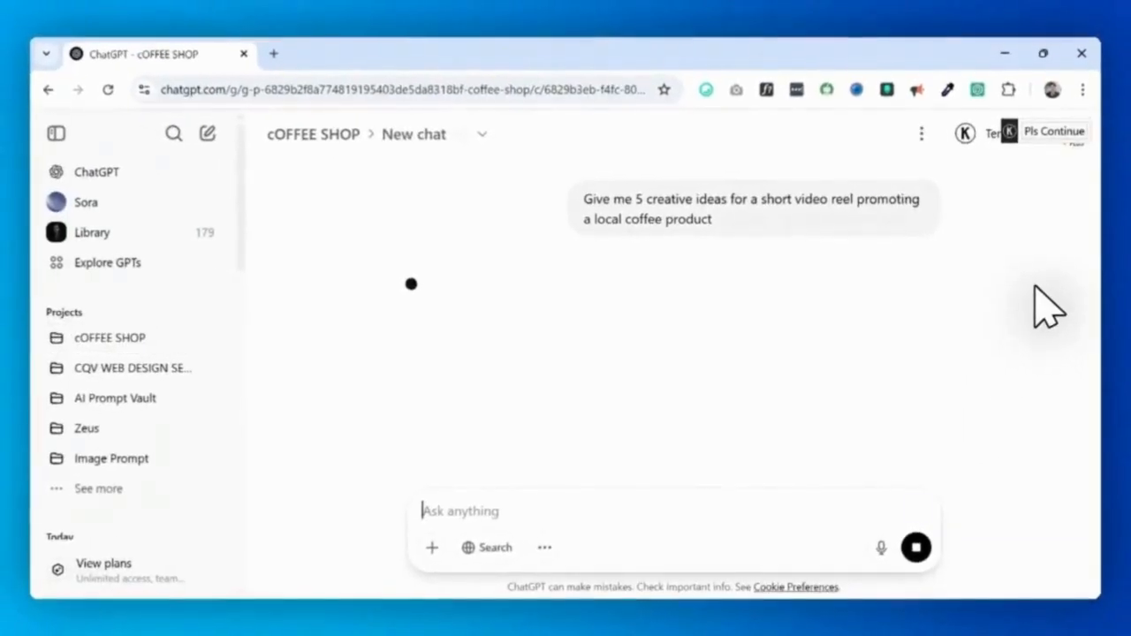
scroll(804, 263, "down", 2)
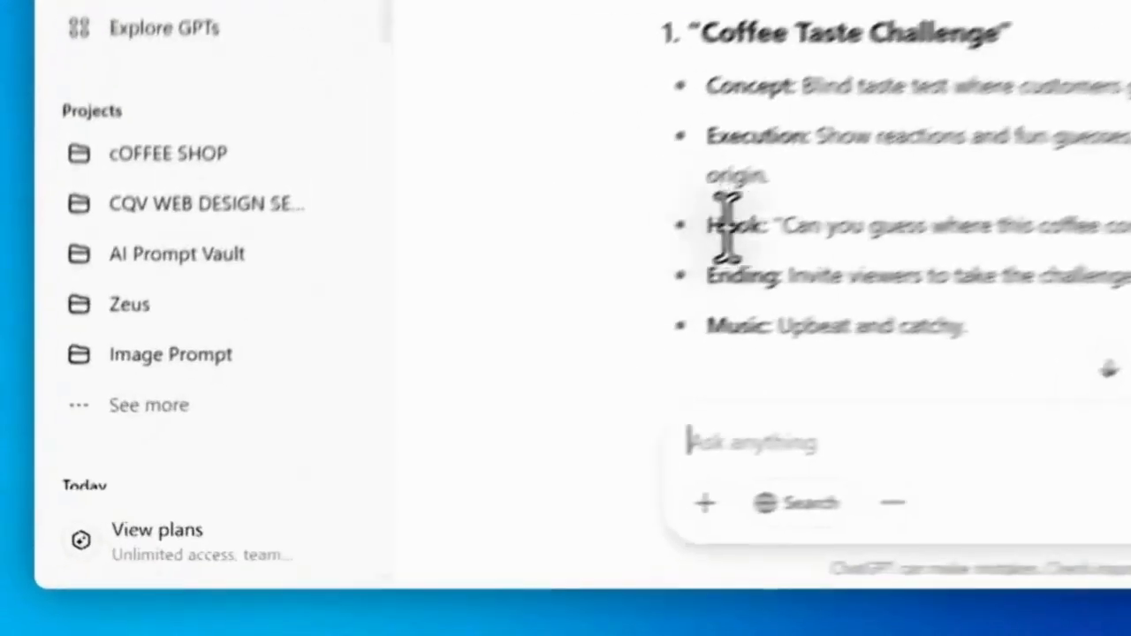
scroll(875, 292, "down", 10)
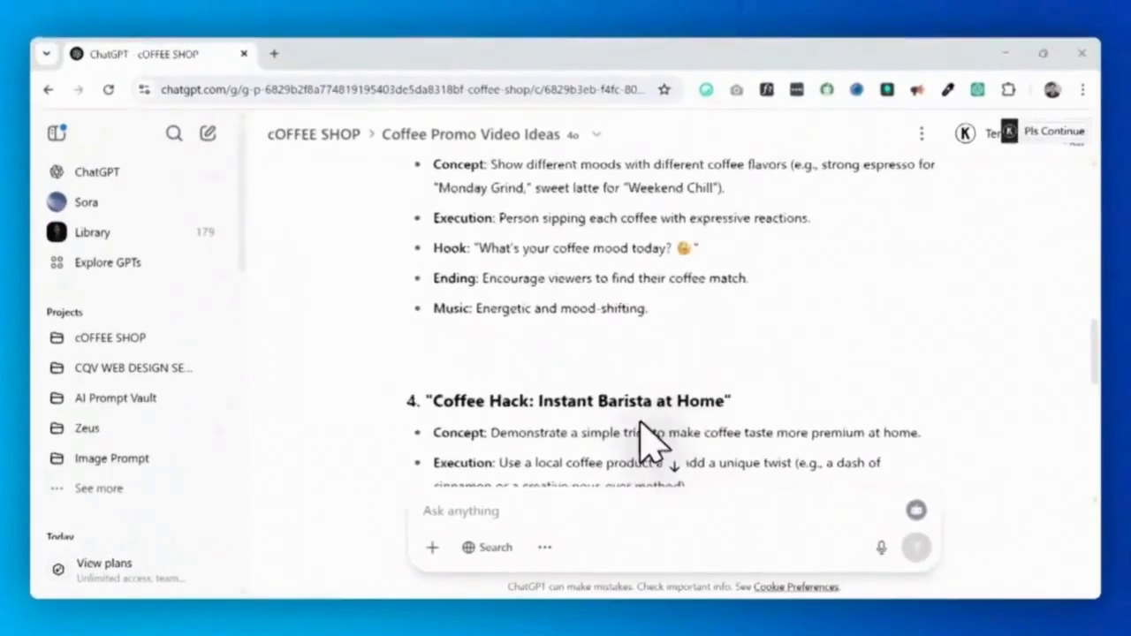
- Copy the text of the first prompt into the message box of the same chat
scroll(643, 433, "up", 10)
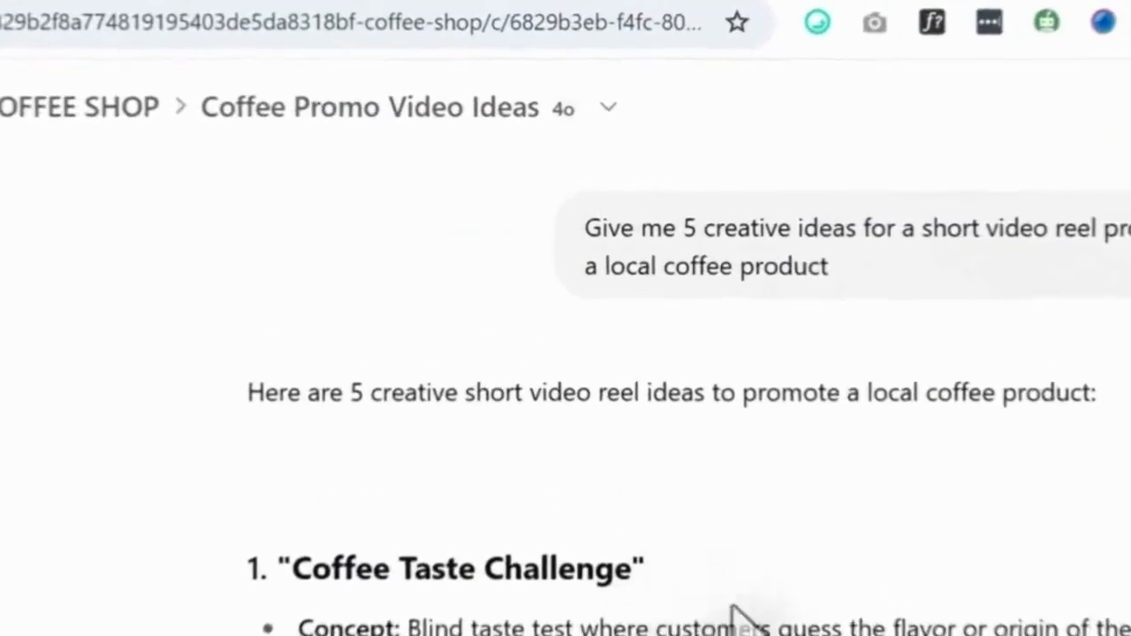
left_click_drag(585, 228, 795, 262)
key("ctrl+c")
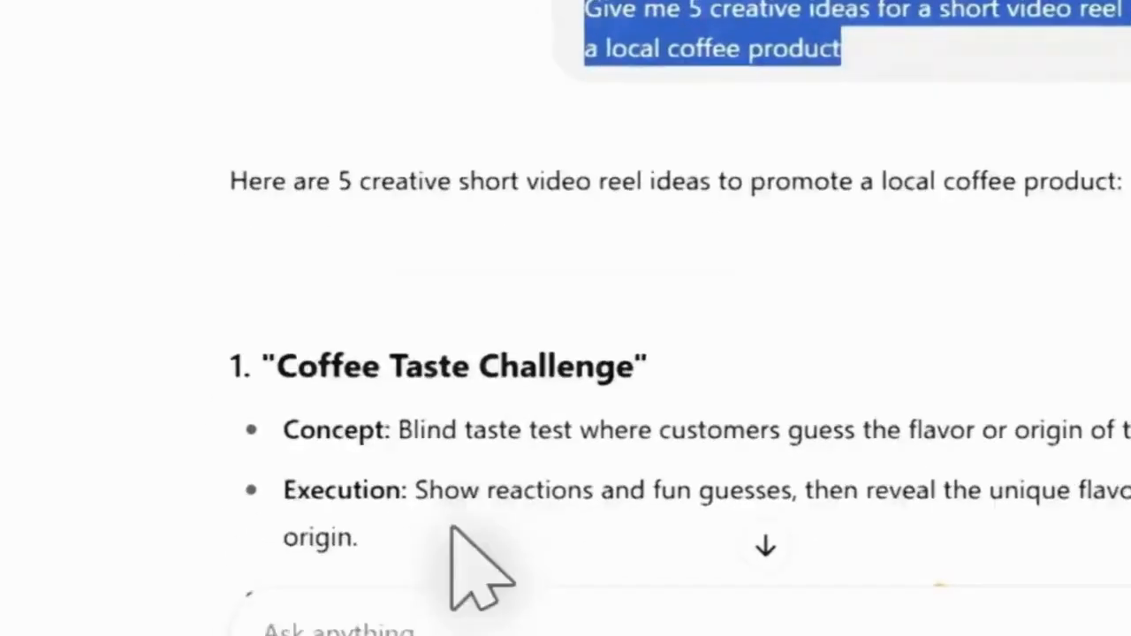
left_click(354, 630)
key("ctrl+v")
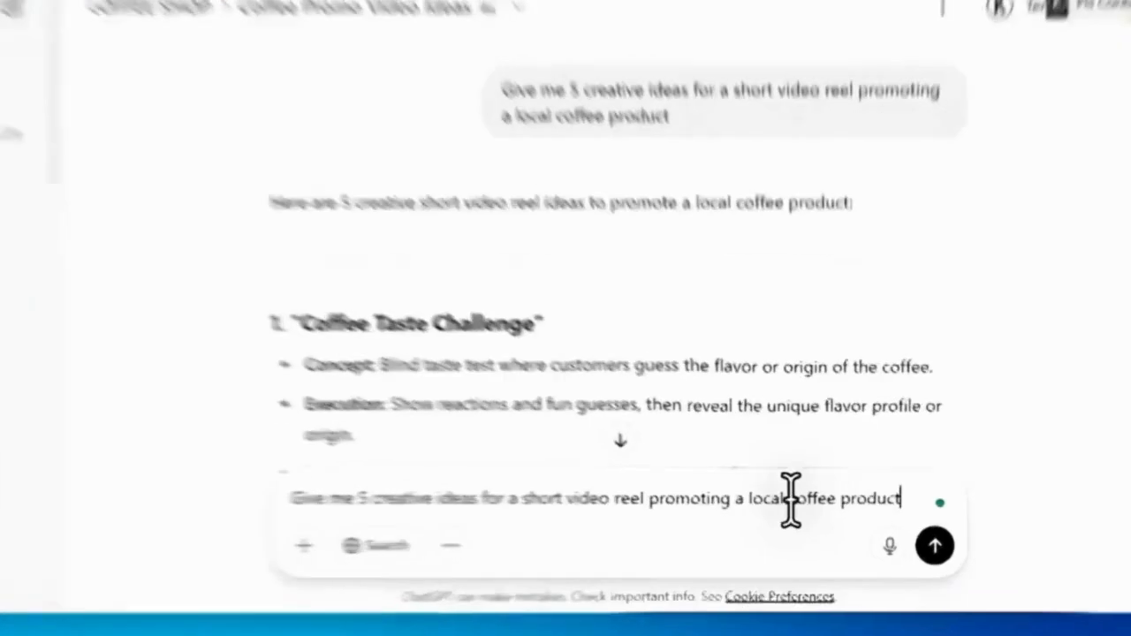
- Edit the copied prompt to read "a local rice coffee product in Philippines" and send it
left_click(762, 474)
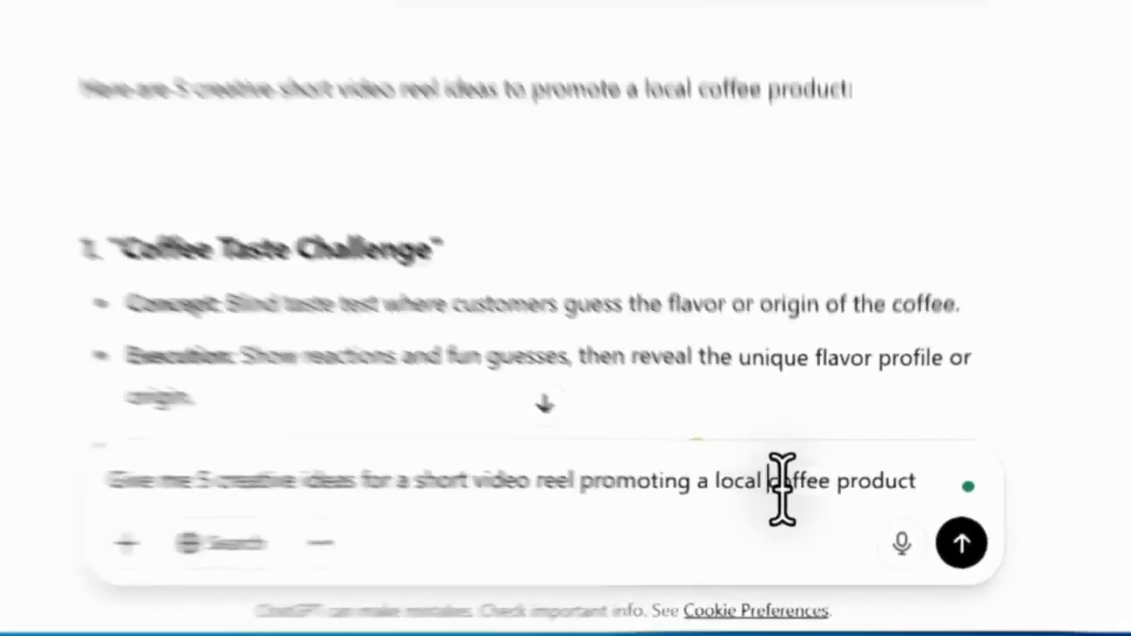
type("ric")
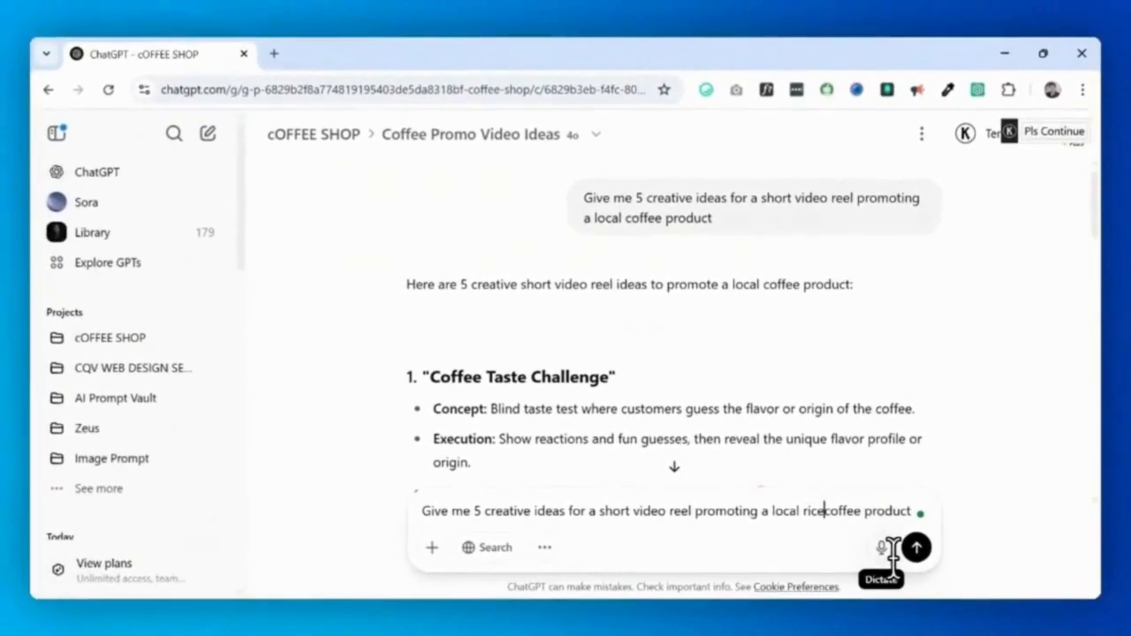
type("e ")
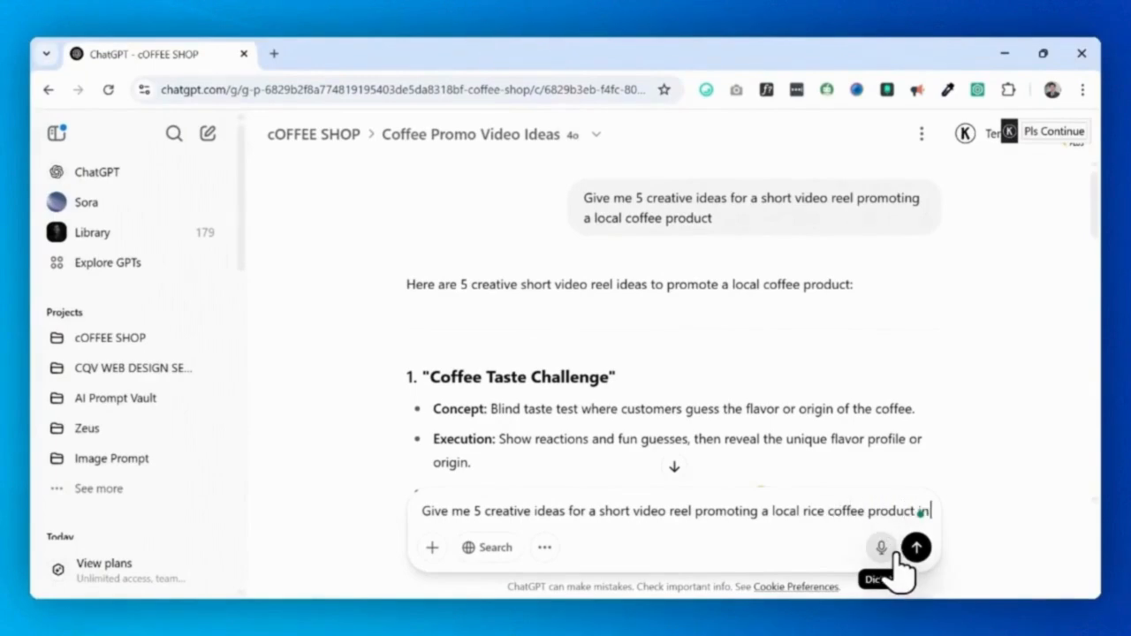
type(" Philippines")
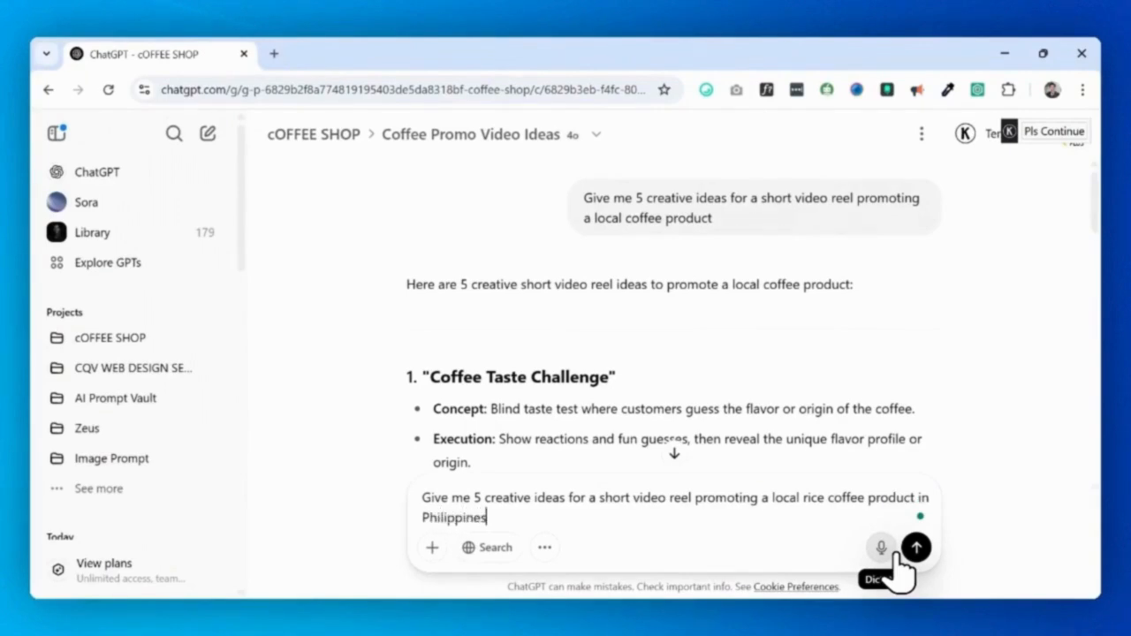
key("Return")
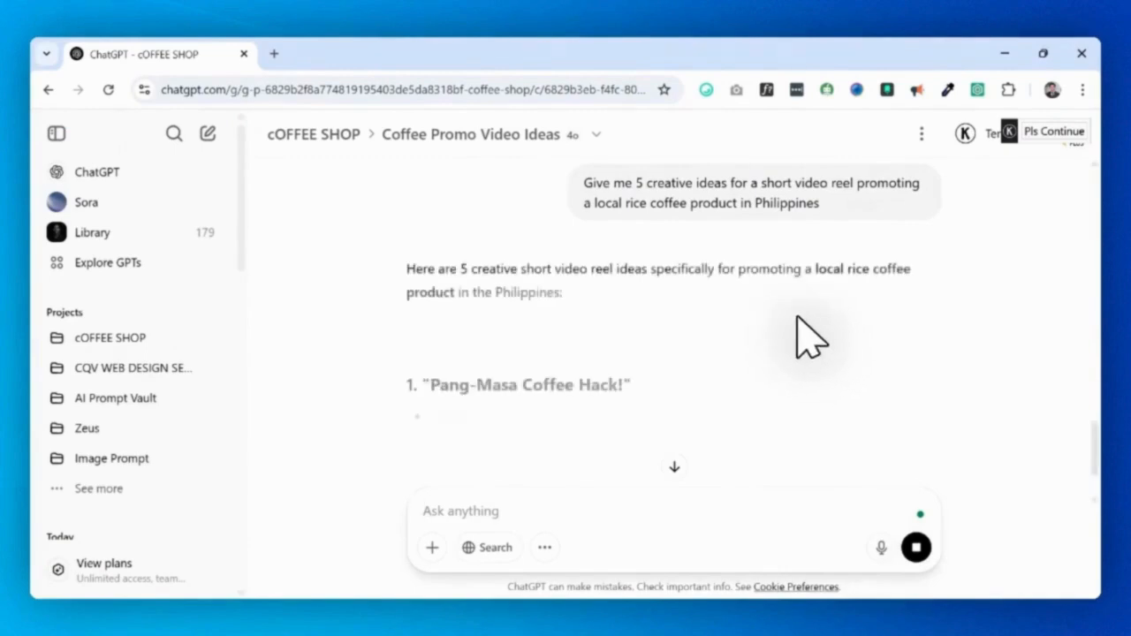
- Read through the rice coffee reel ideas, from the first one to the heading of the fifth
scroll(756, 362, "down", 2)
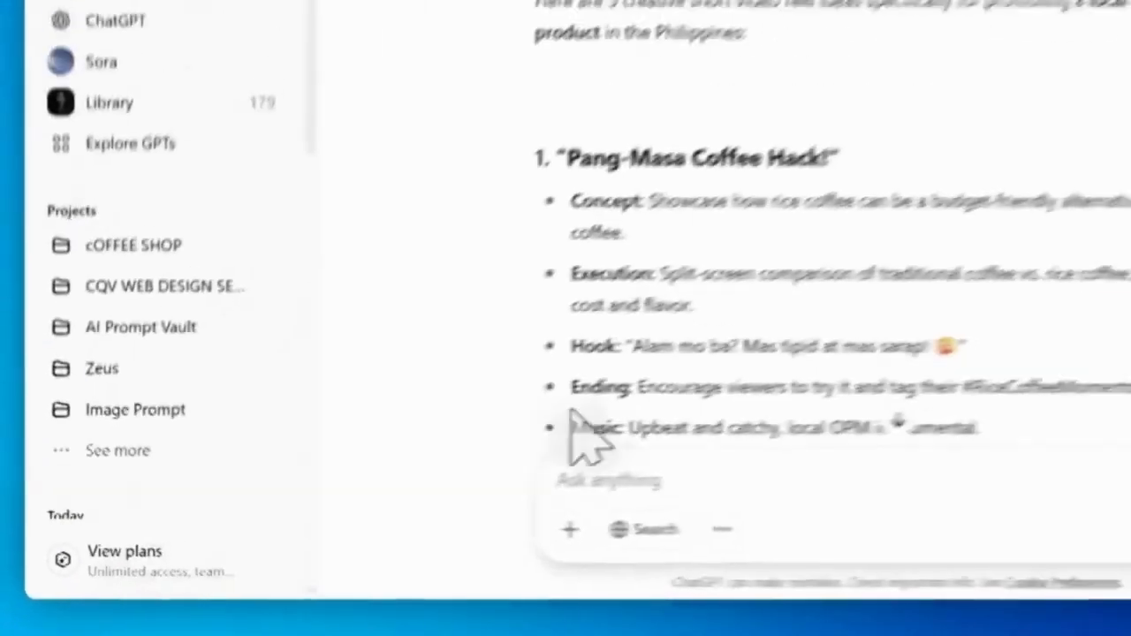
scroll(746, 363, "down", 5)
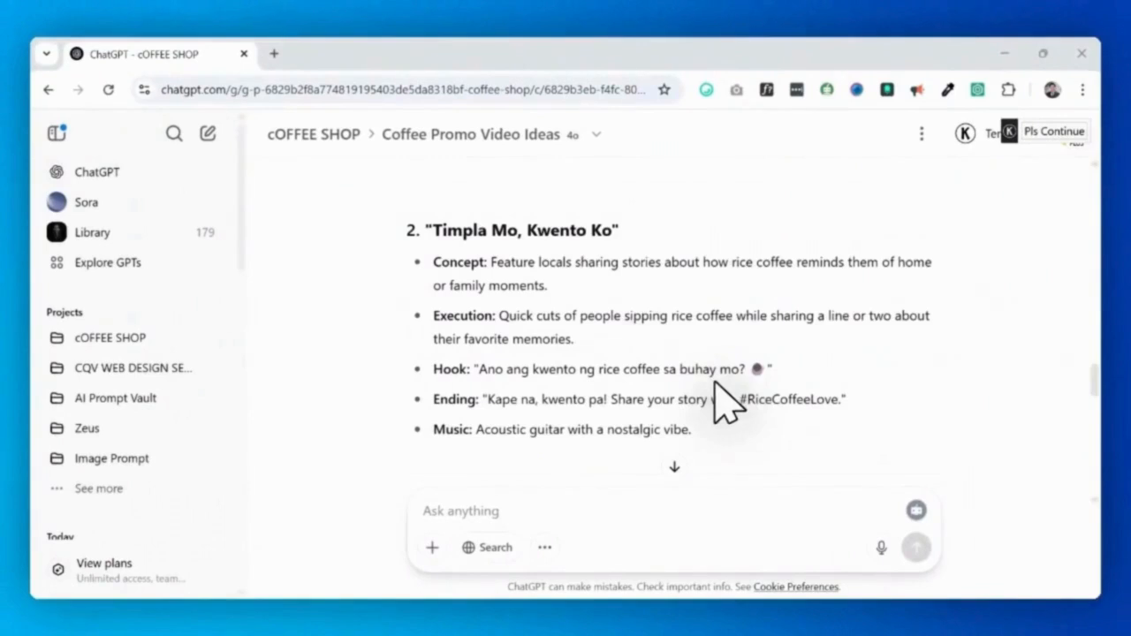
scroll(711, 389, "down", 3)
scroll(697, 384, "down", 2)
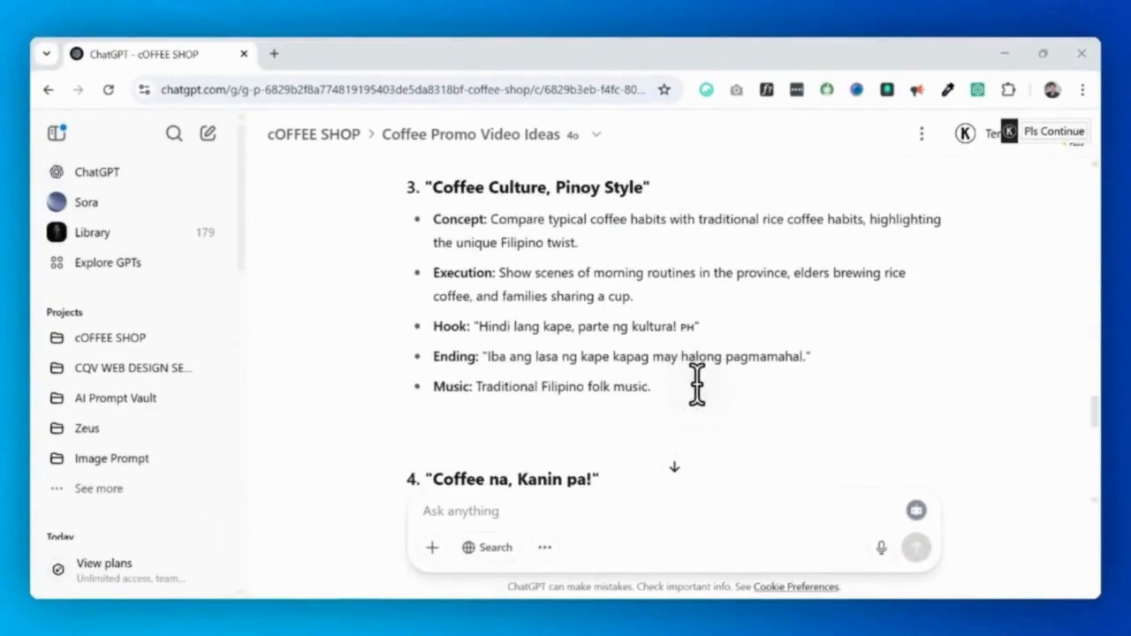
scroll(697, 385, "down", 2)
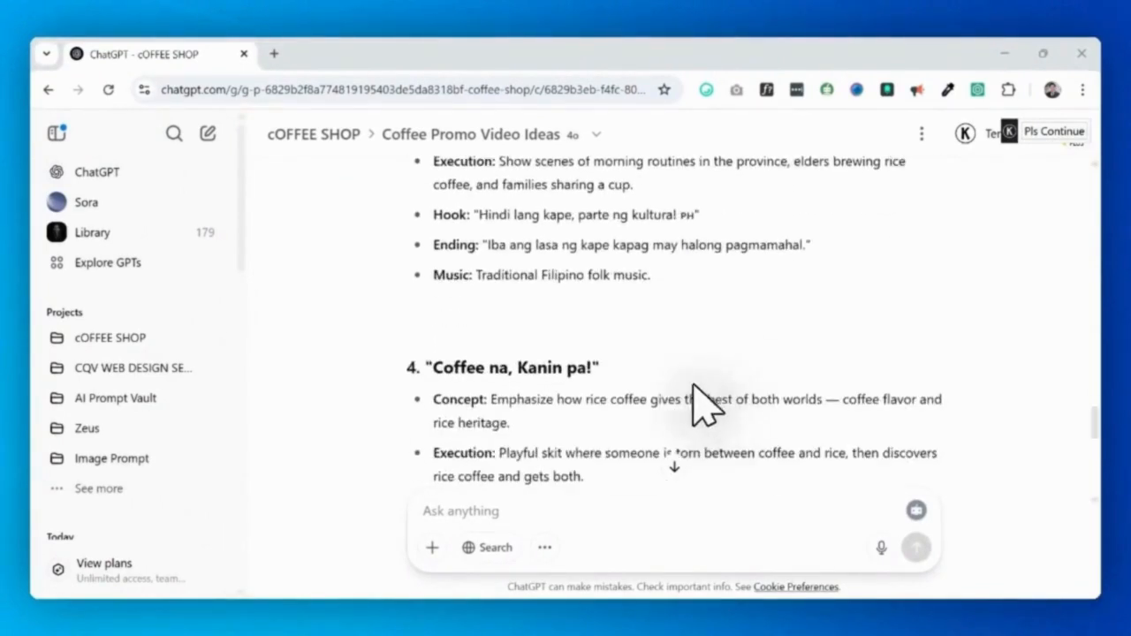
scroll(701, 404, "down", 2)
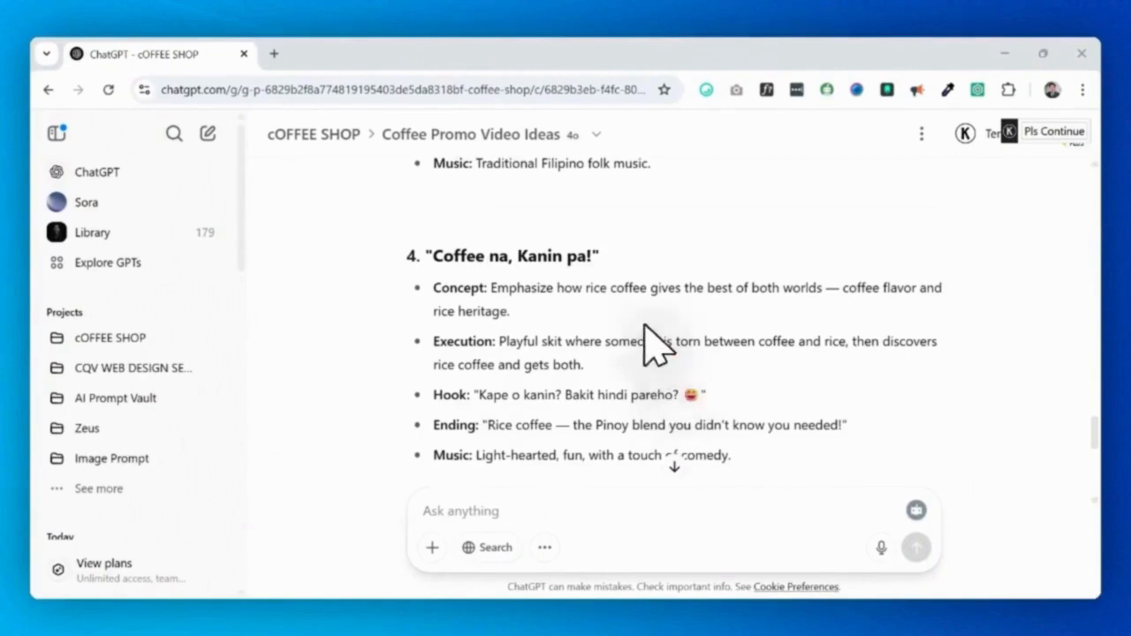
scroll(645, 336, "down", 3)
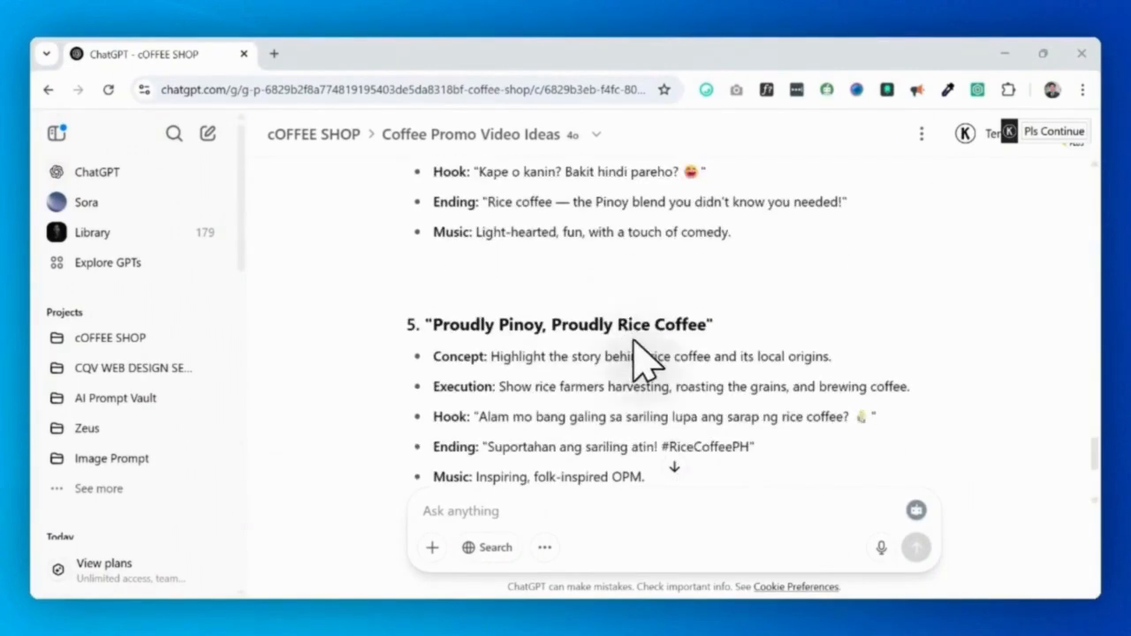
scroll(643, 357, "down", 1)
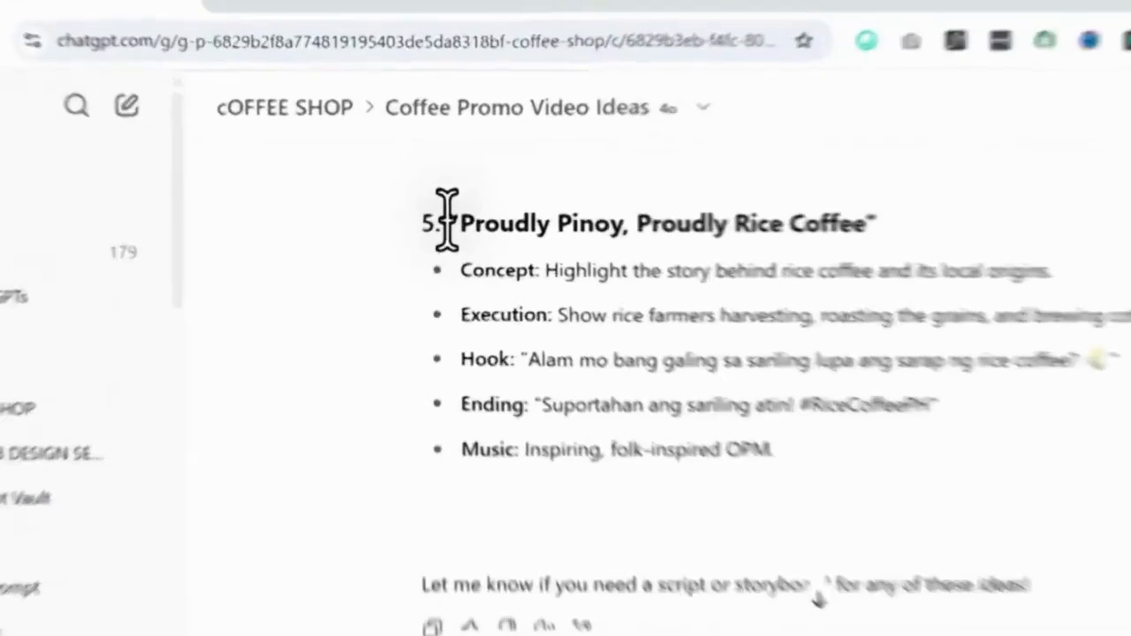
triple_click(576, 219)
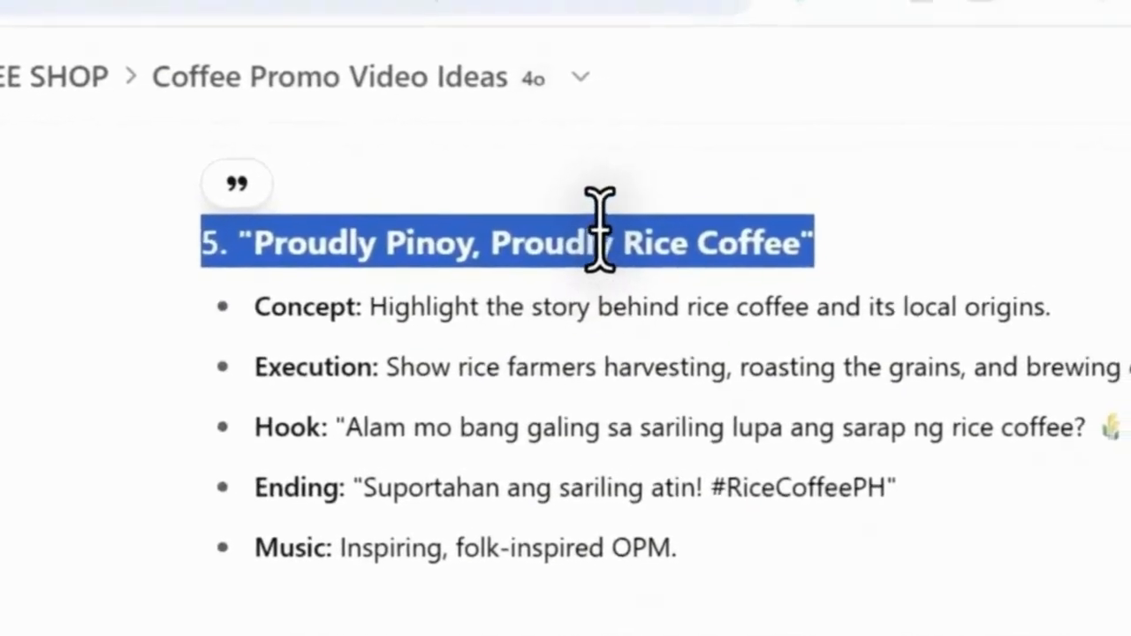
left_click(426, 193)
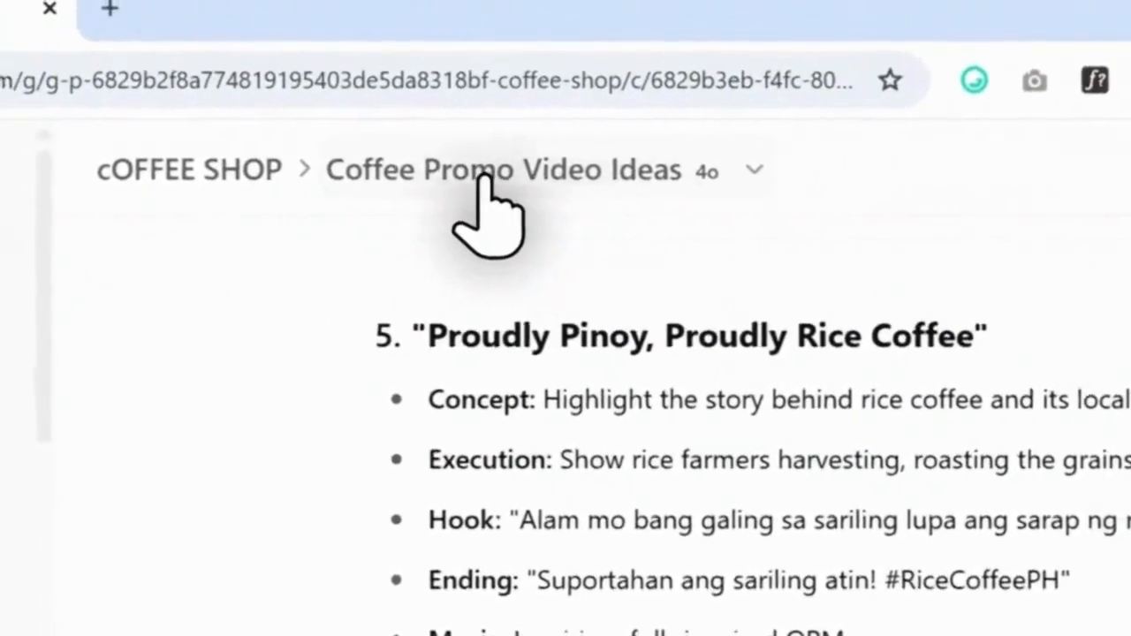
right_click(576, 176)
left_click(478, 175)
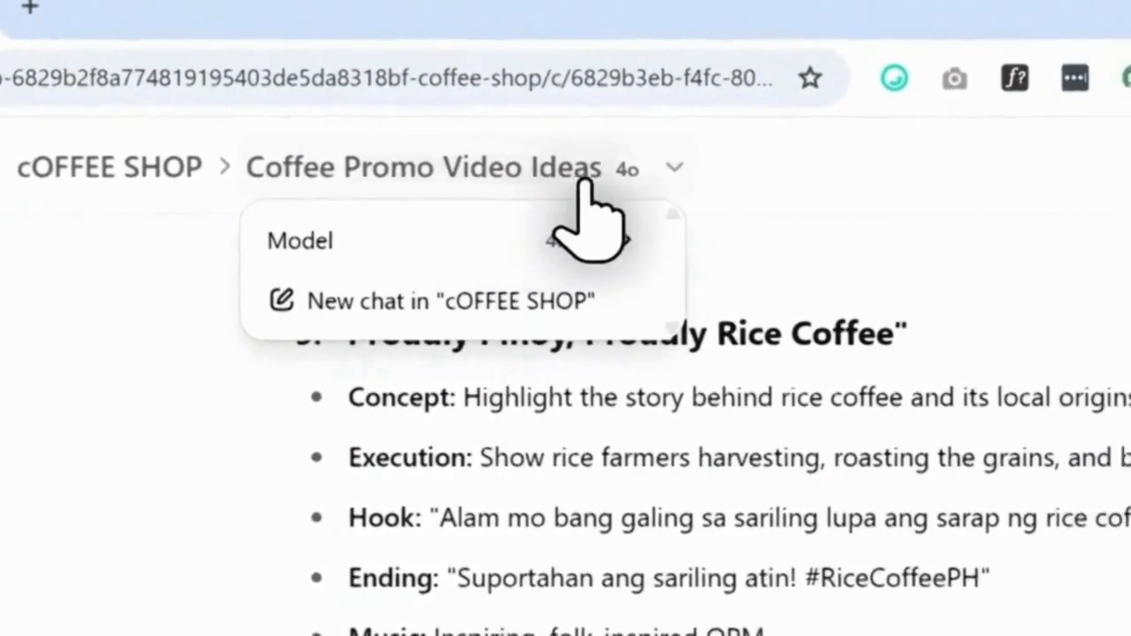
left_click(748, 171)
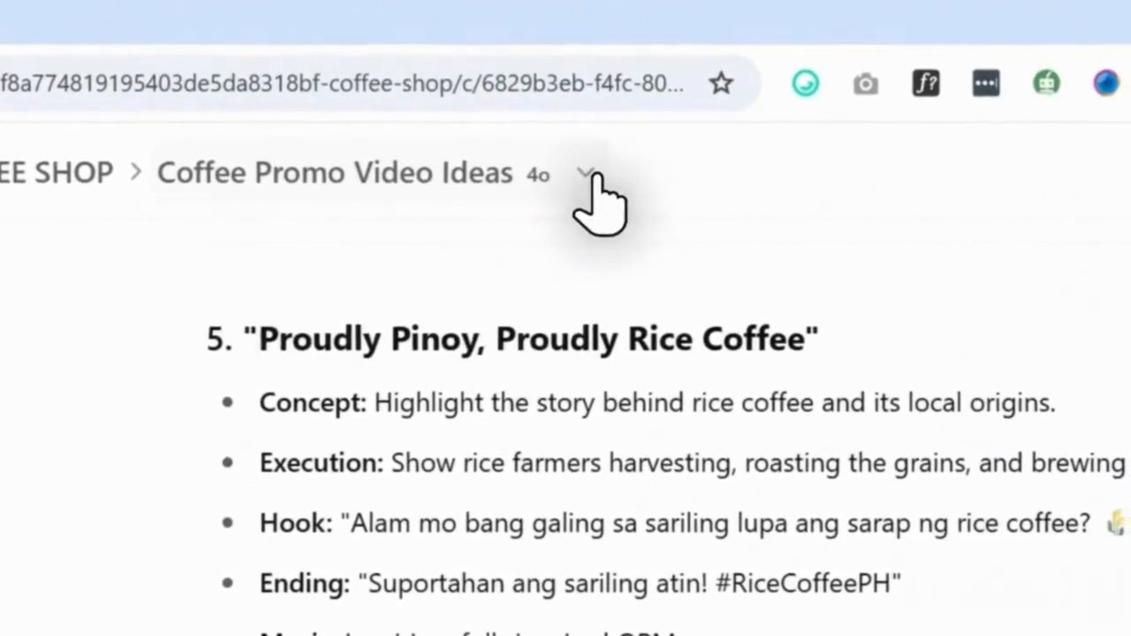
left_click(590, 175)
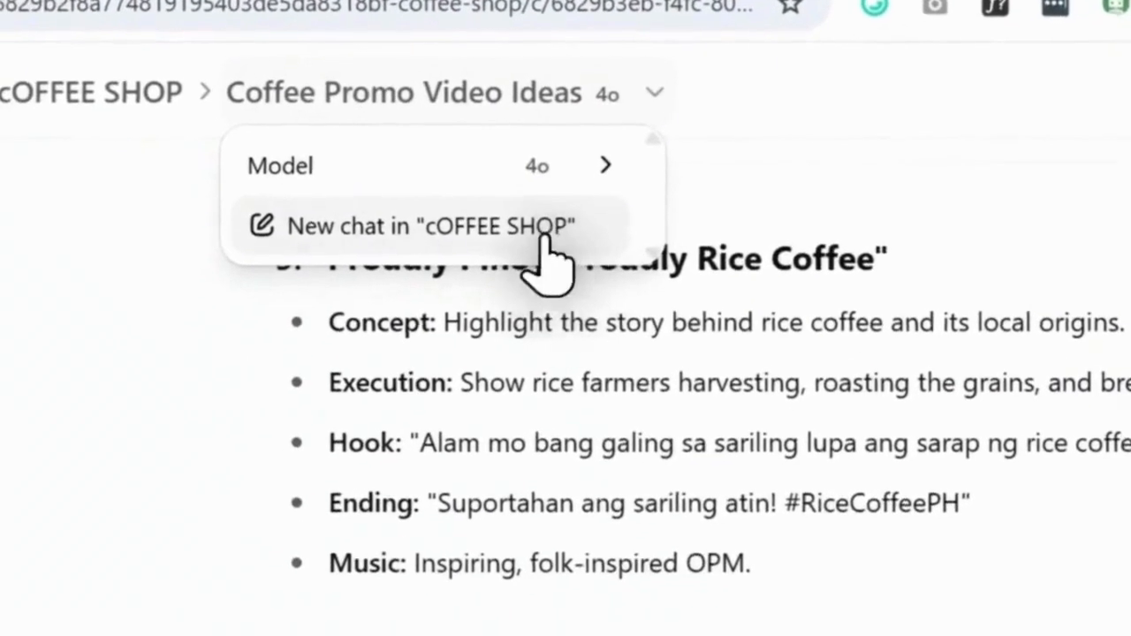
right_click(484, 309)
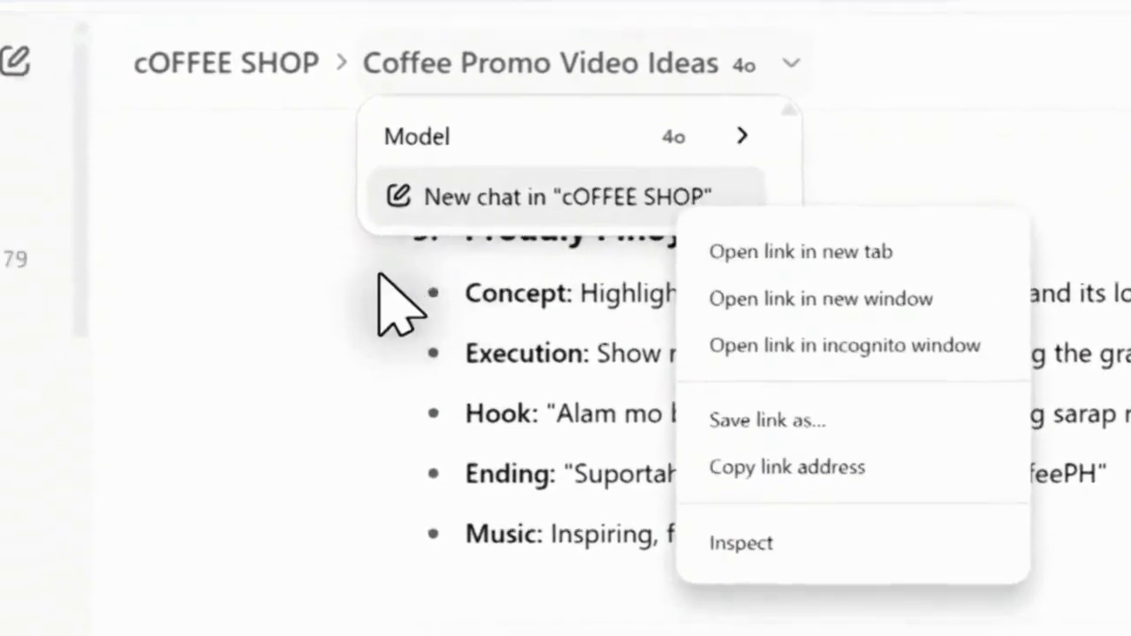
left_click(245, 298)
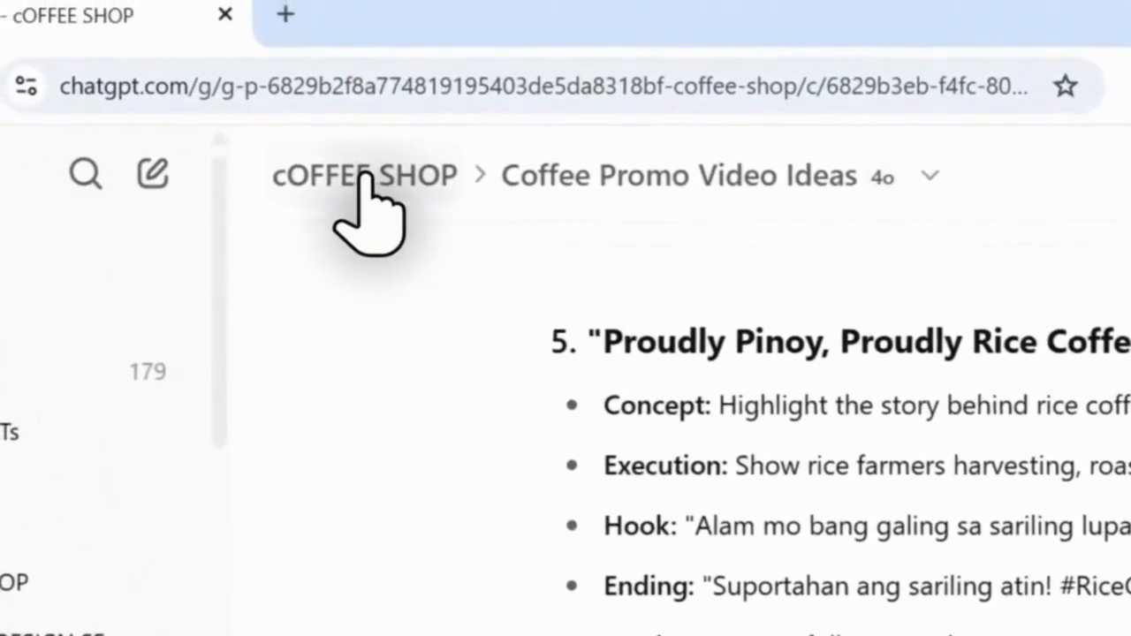
- Return to the cOFFEE SHOP project page and reload it
left_click(362, 172)
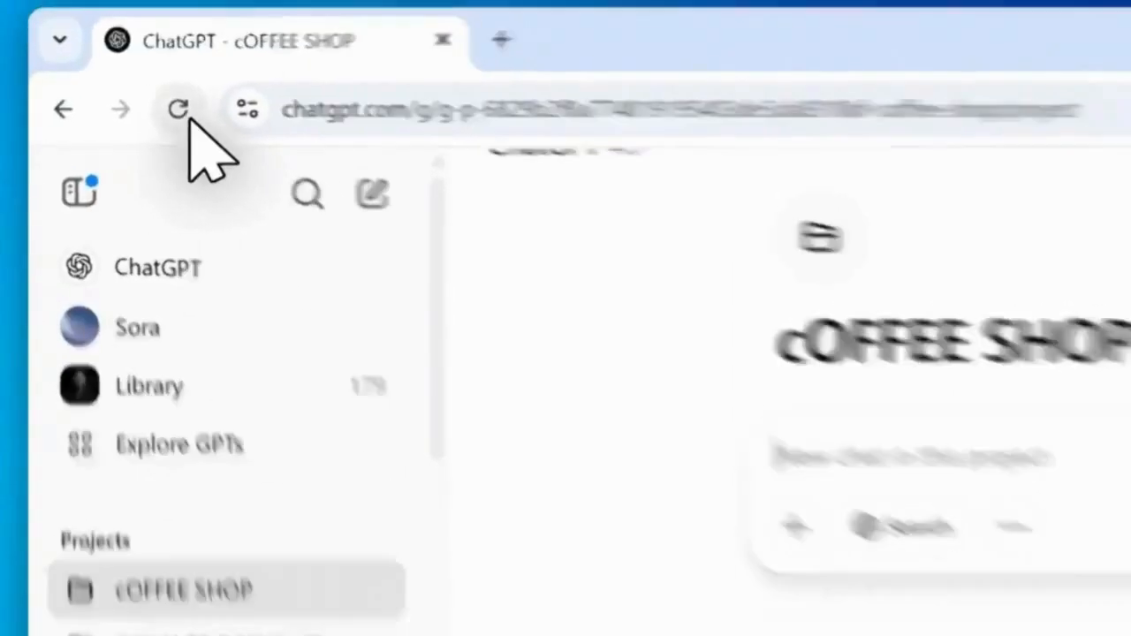
left_click(179, 110)
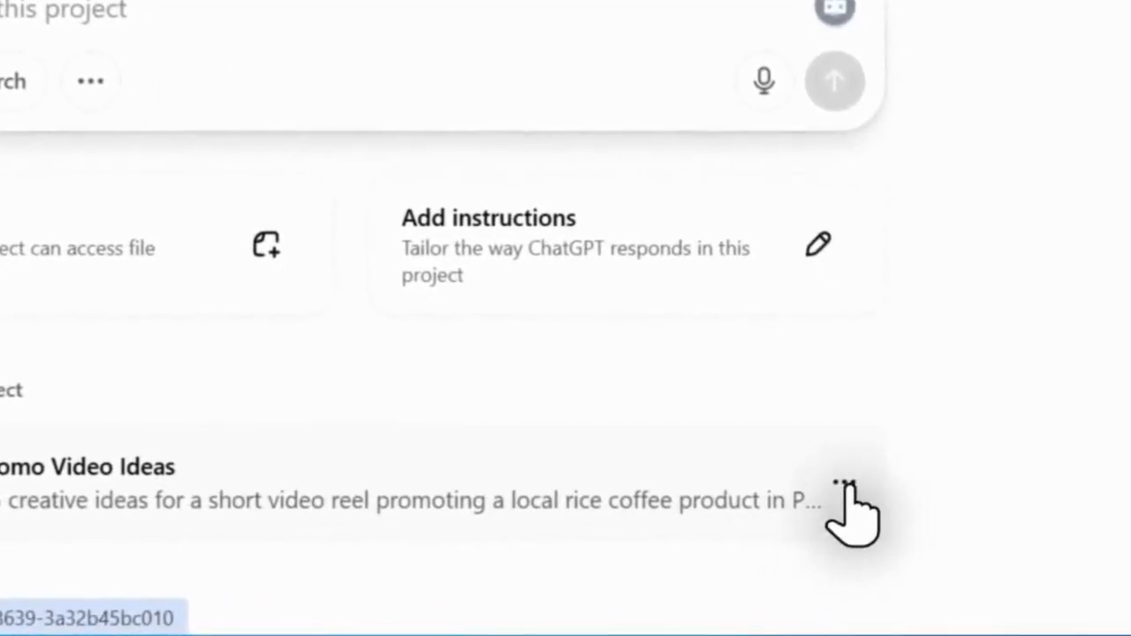
left_click(848, 484)
left_click(886, 308)
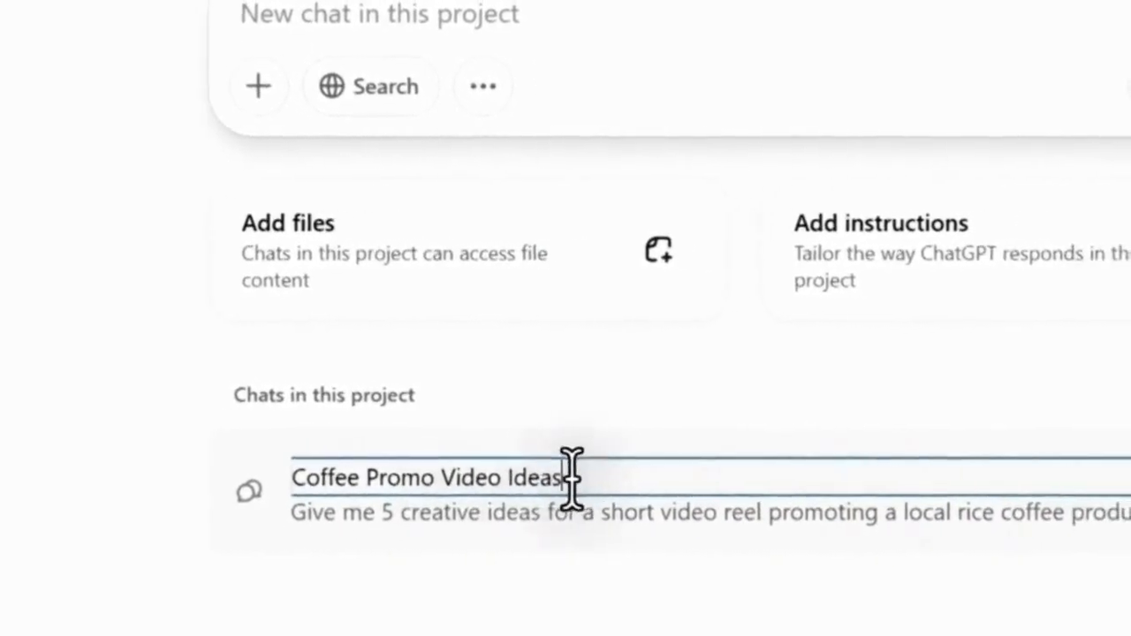
left_click_drag(571, 477, 306, 477)
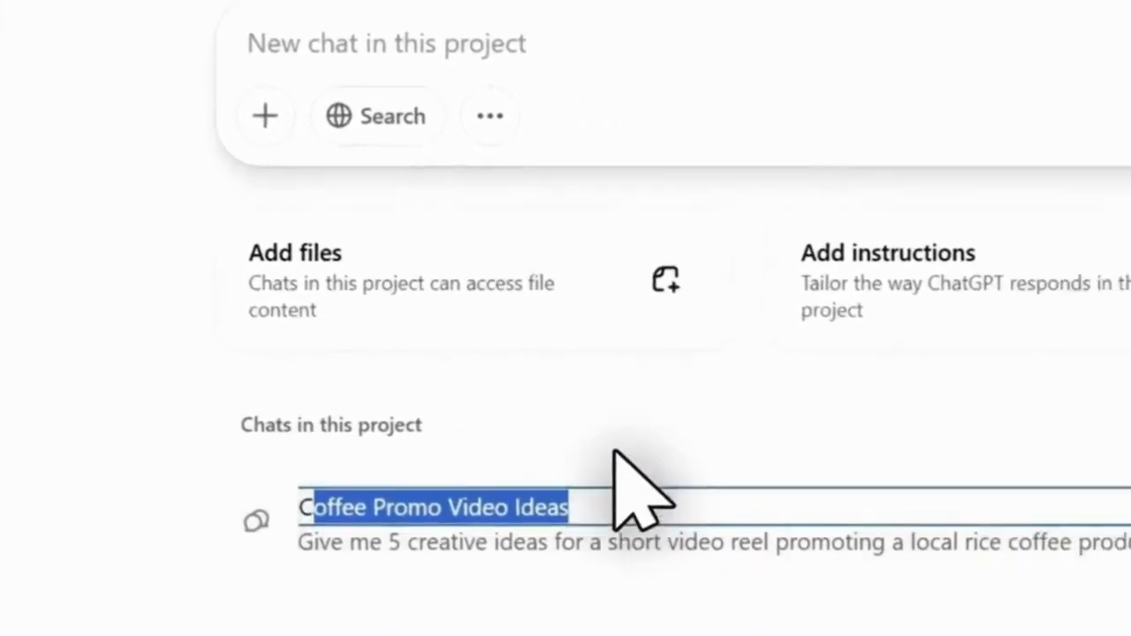
left_click(615, 451)
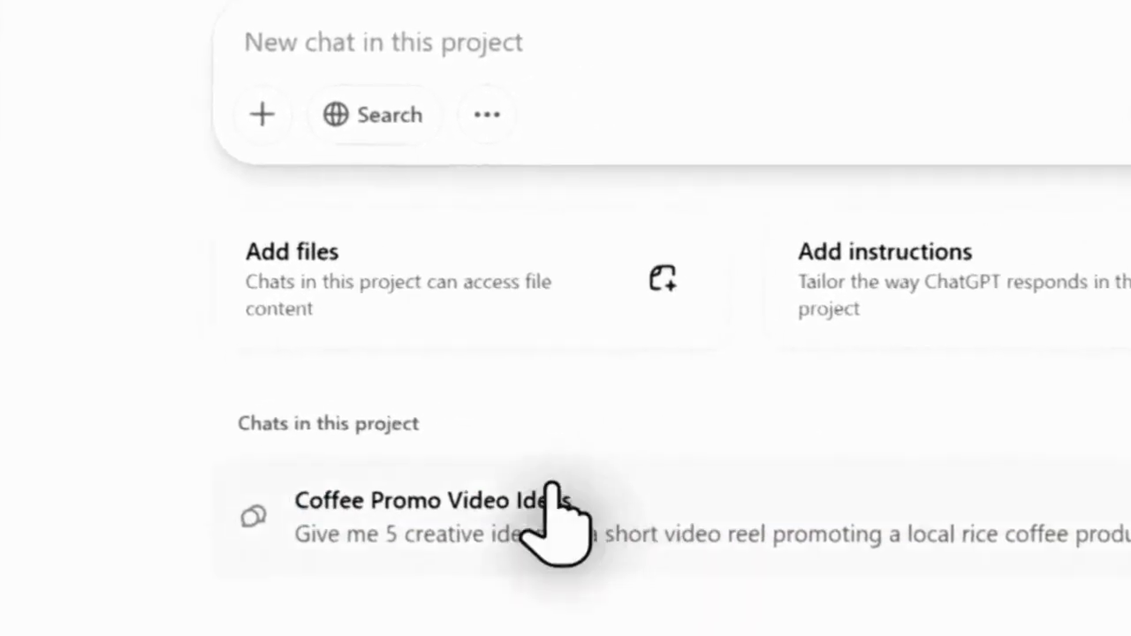
- Open the Coffee Promo Video Ideas chat and copy the whole fifth idea, "Proudly Pinoy, Proudly Rice Coffee", through its music line
right_click(585, 482)
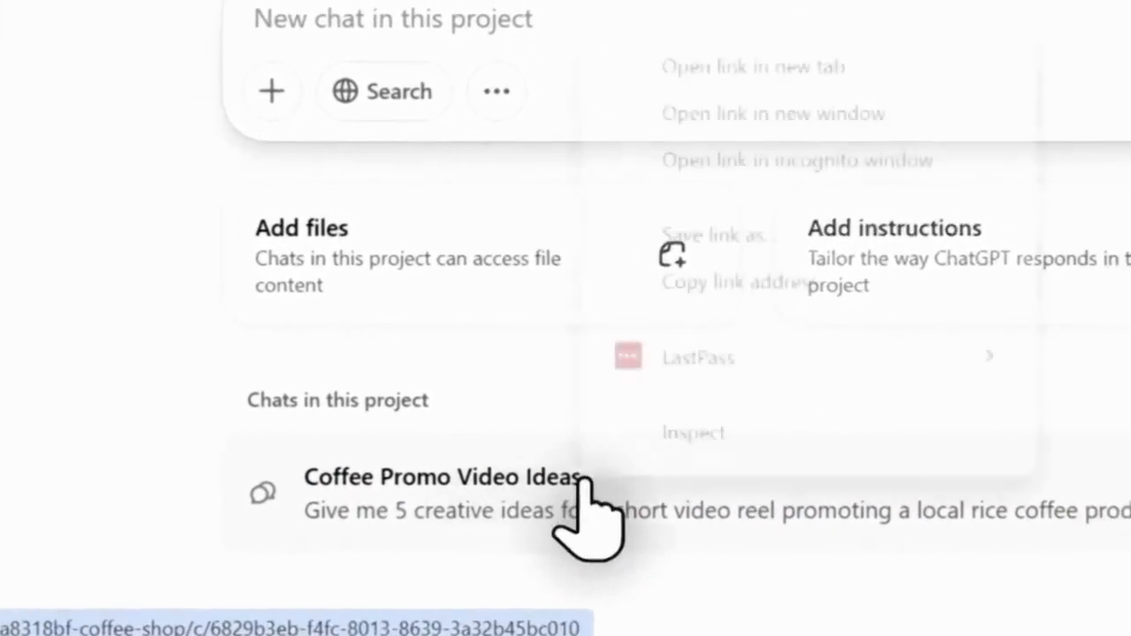
key("Escape")
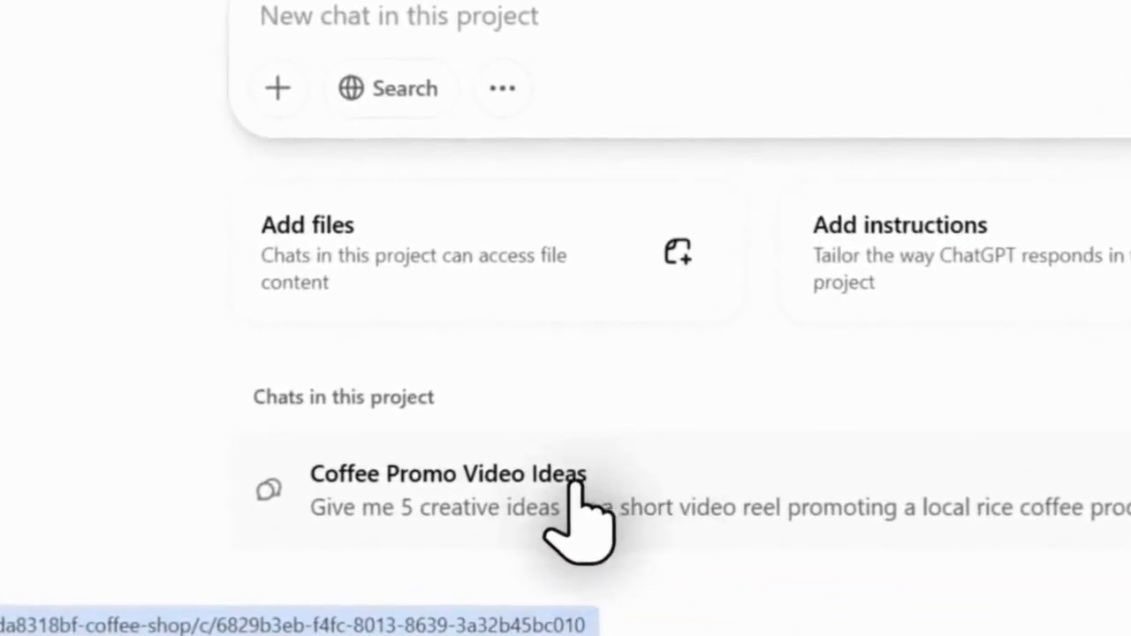
left_click(577, 481)
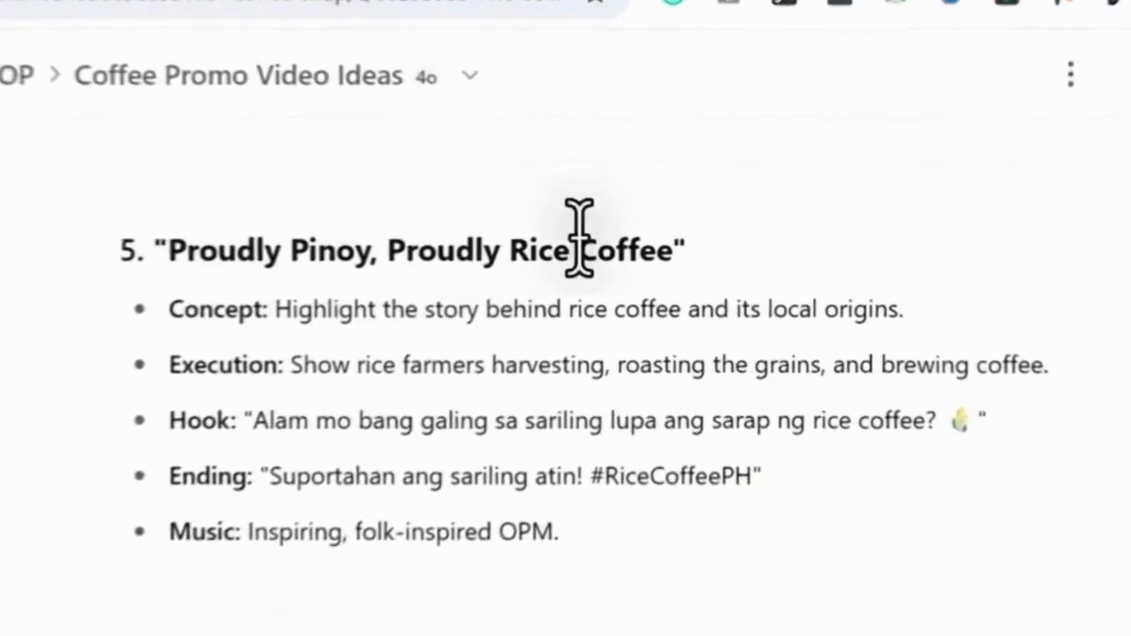
left_click_drag(699, 252, 108, 254)
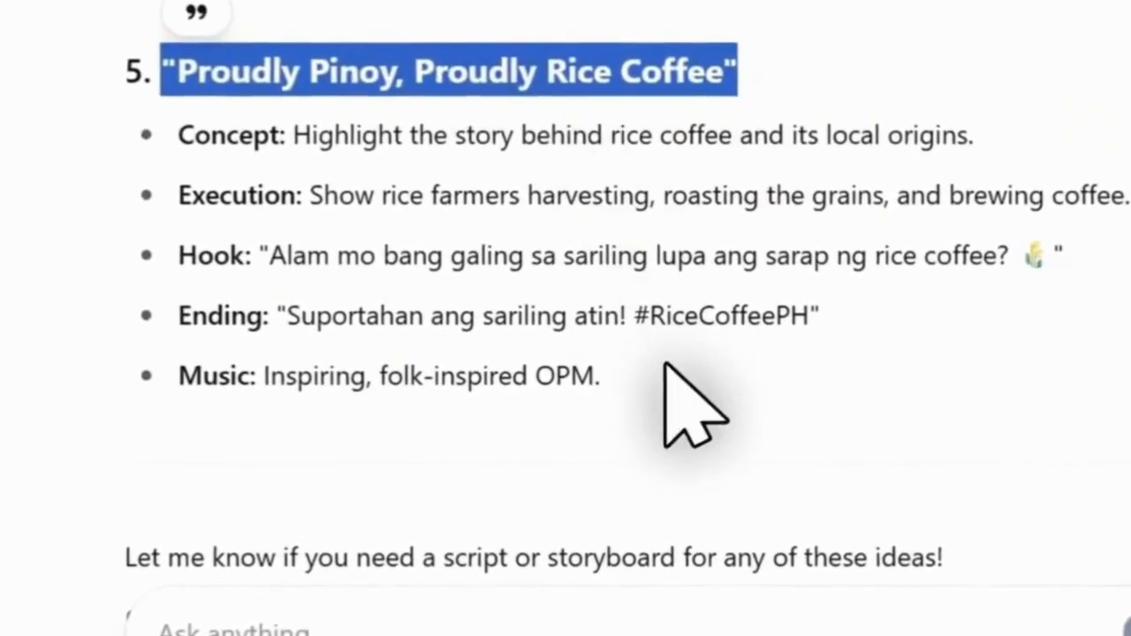
left_click_drag(650, 380, 447, 242)
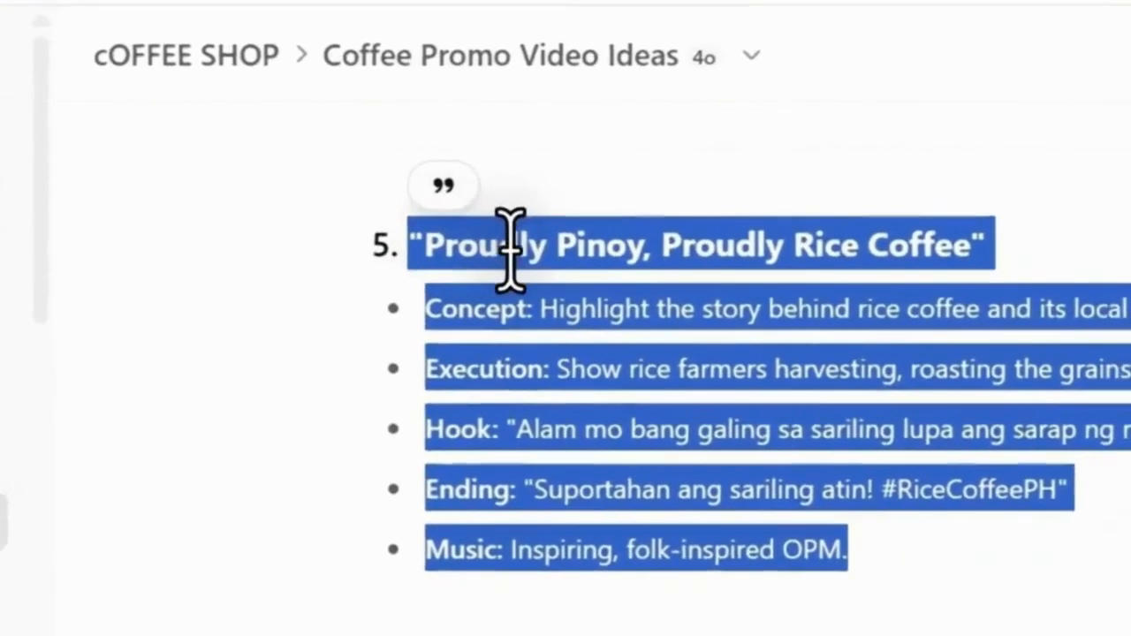
right_click(583, 269)
left_click(623, 296)
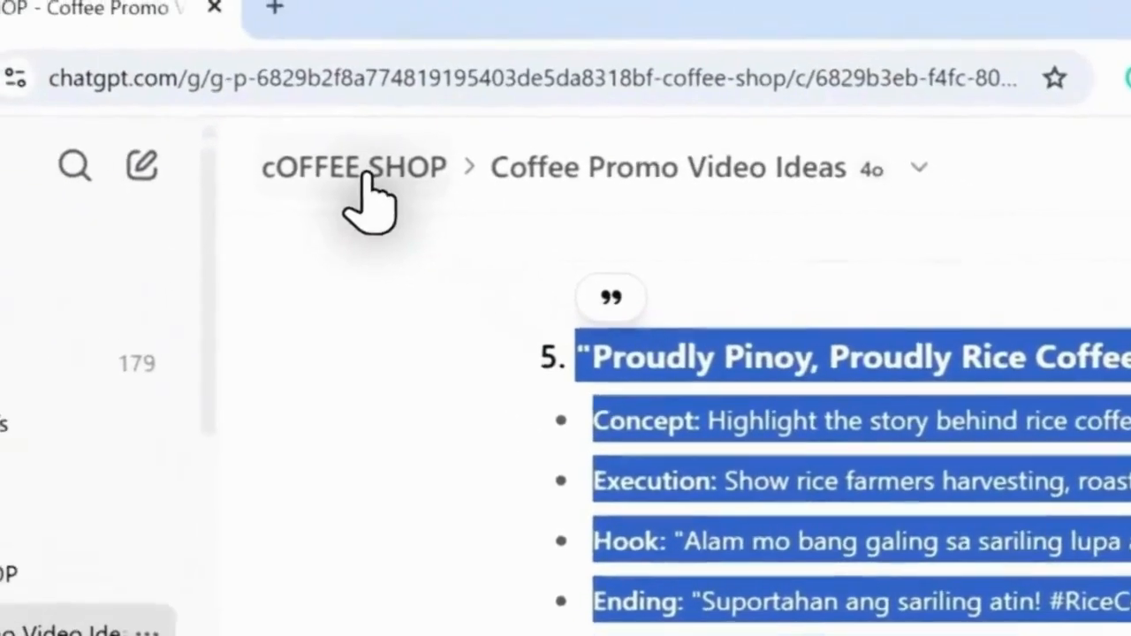
- Start a new cOFFEE SHOP project chat with "write a short chatcy script for a video reel." and add the copied idea below a blank line
left_click(292, 123)
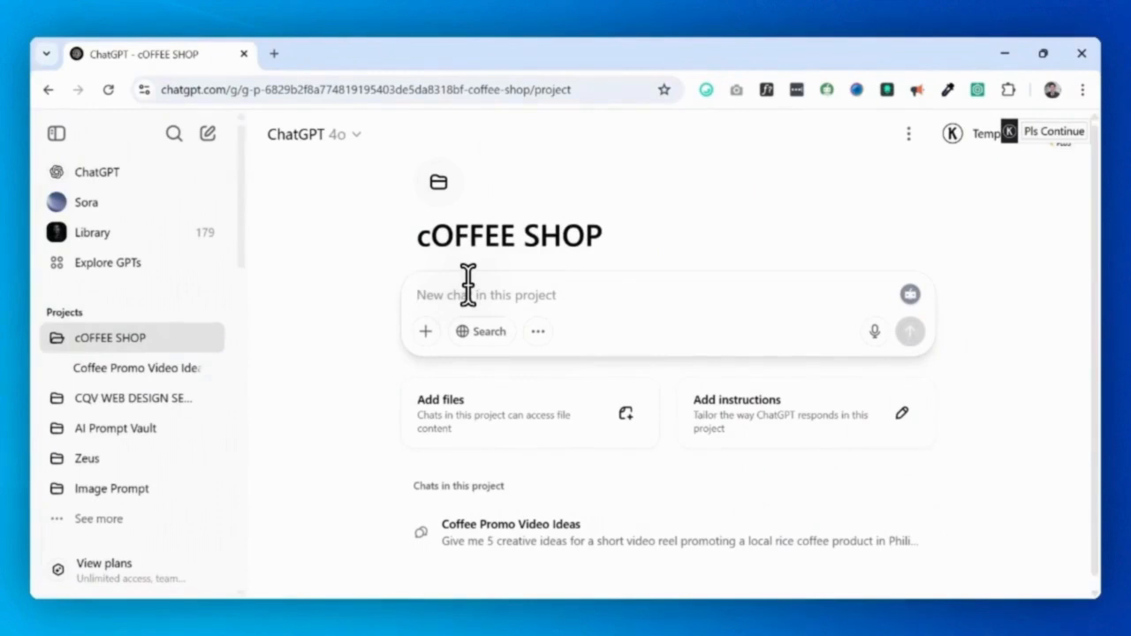
type("write a short chatcy script for a video reel")
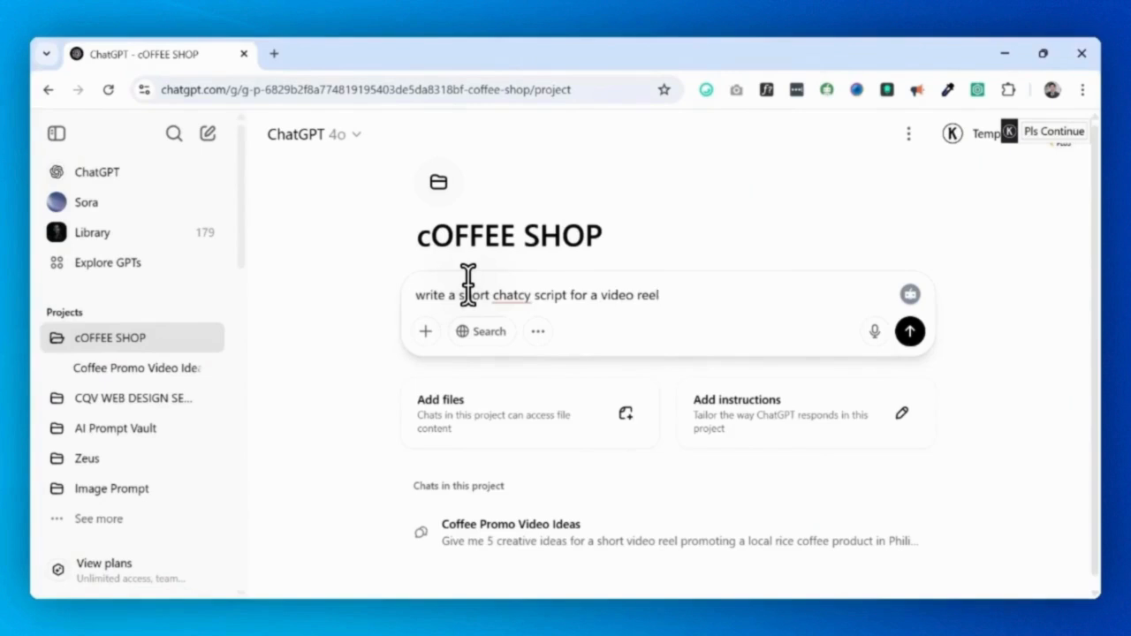
type(".")
key("shift+Return")
key("shift+Return")
key("ctrl+v")
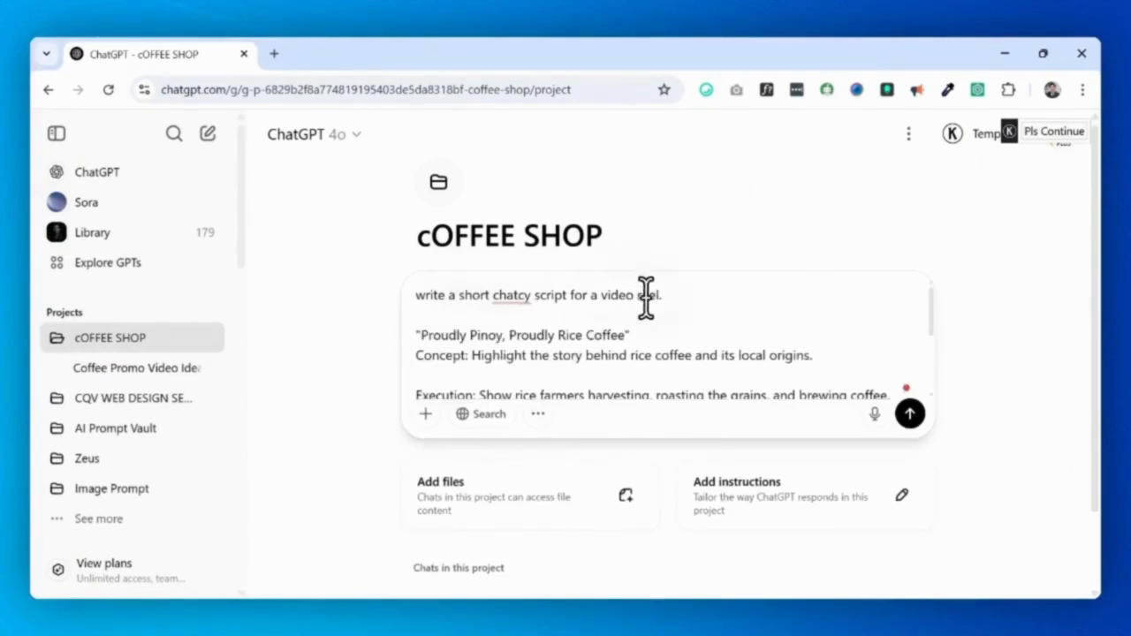
- Review the prompt, add "Cheen V Naturales Rice Coffee." to the end of its first line and send it
scroll(681, 311, "down", 2)
scroll(648, 334, "down", 1)
scroll(676, 334, "up", 4)
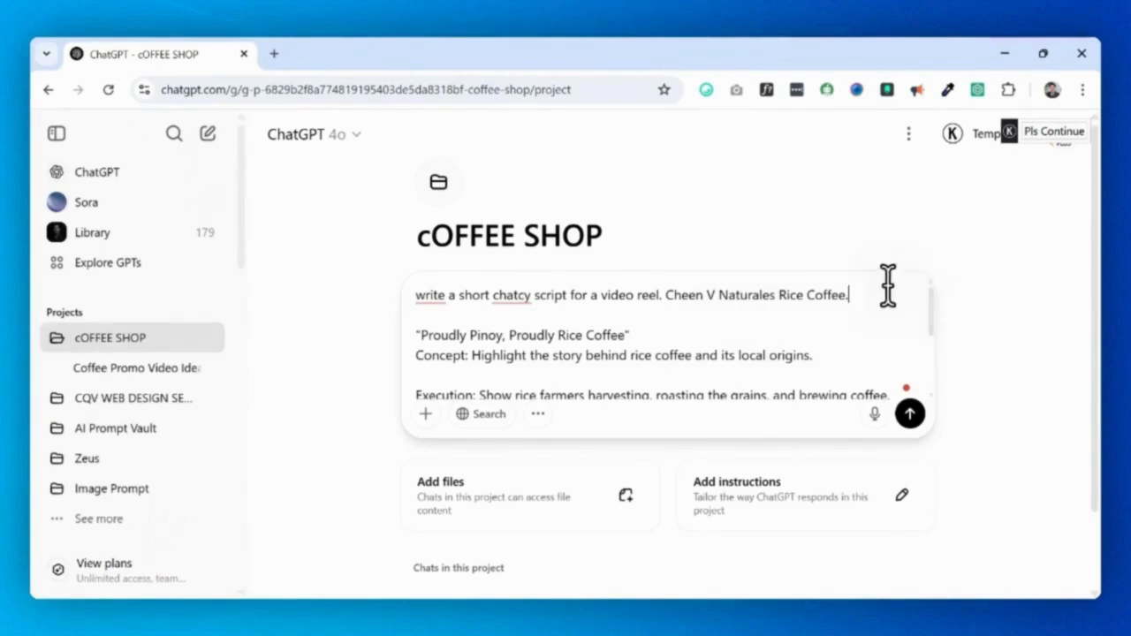
key("Return")
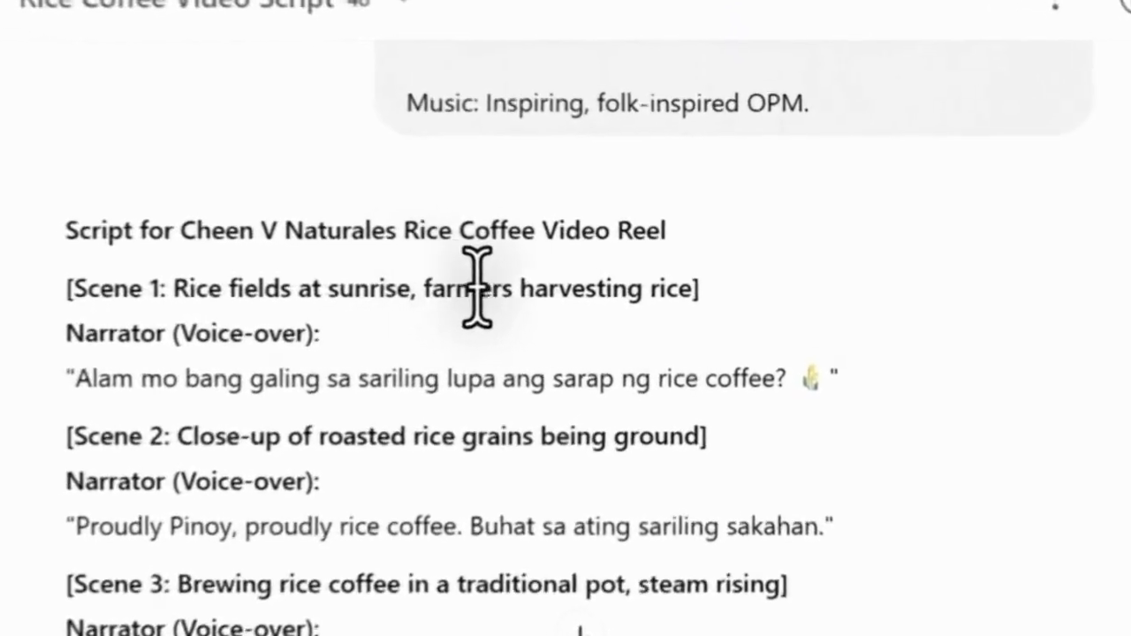
- Read through the generated video reel script, checking the scene descriptions, narrator voice-over lines, end screen and background music
left_click_drag(723, 300, 42, 298)
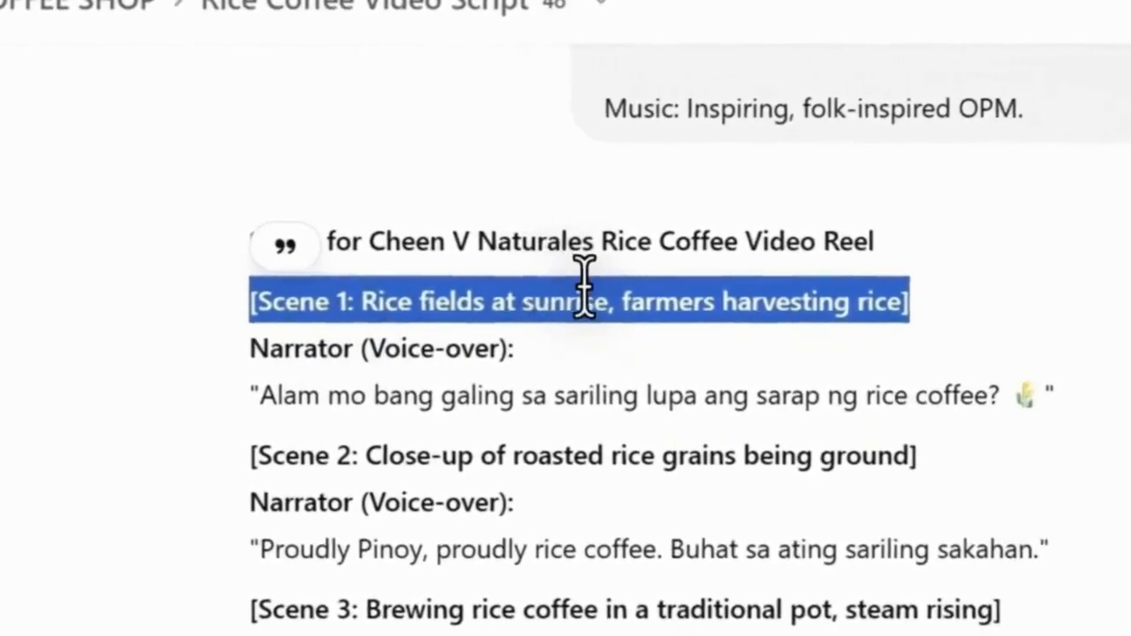
left_click(891, 281)
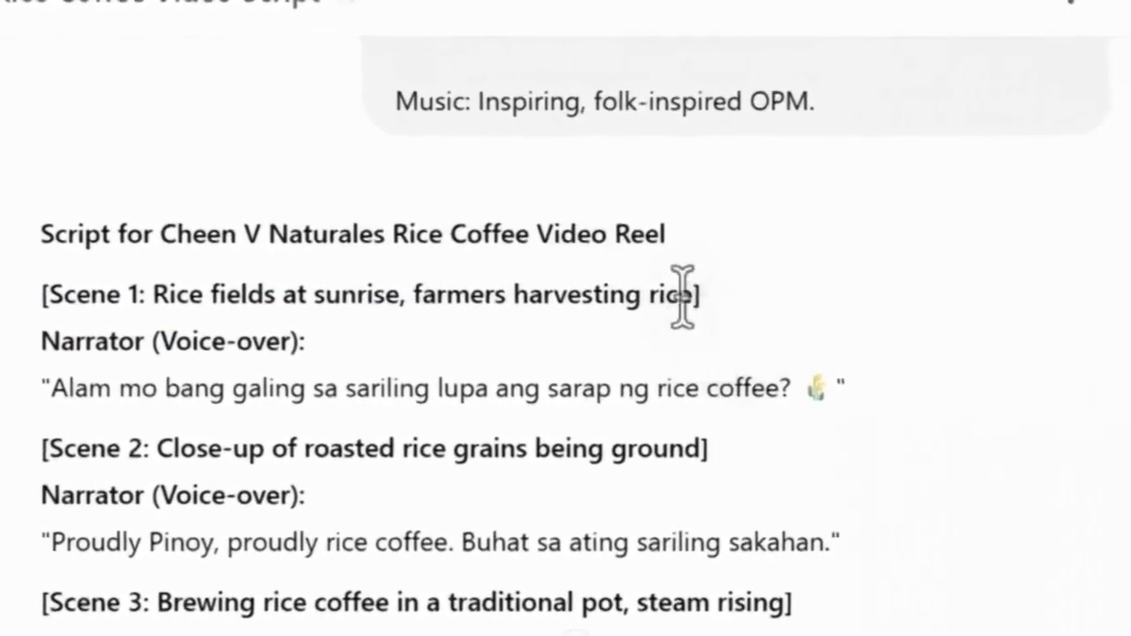
left_click_drag(908, 302, 375, 302)
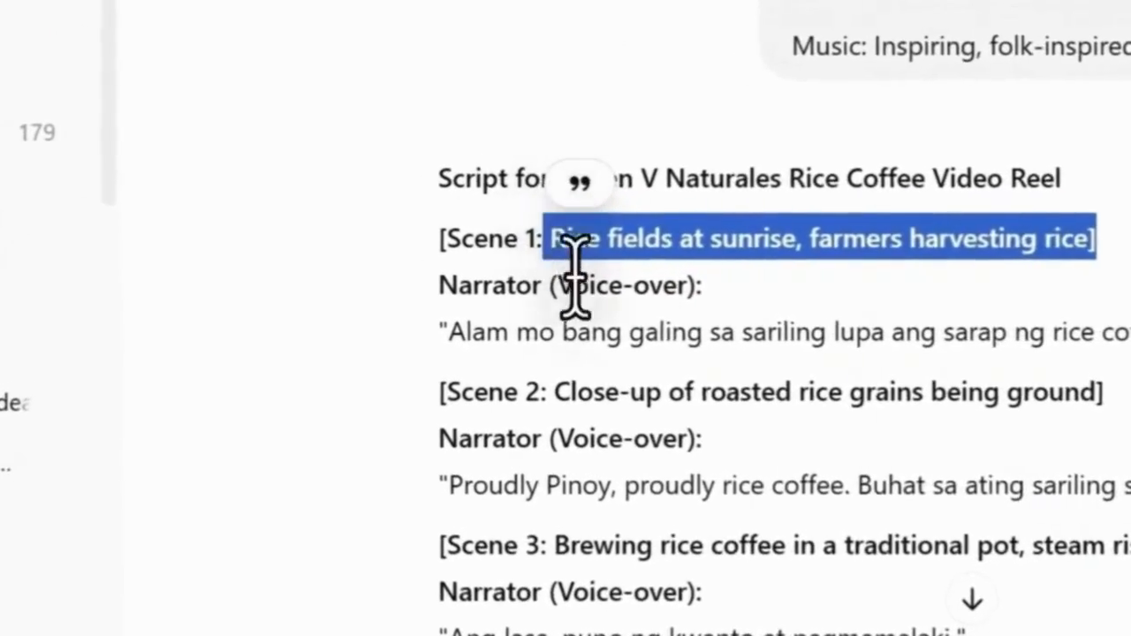
left_click_drag(444, 334, 1130, 350)
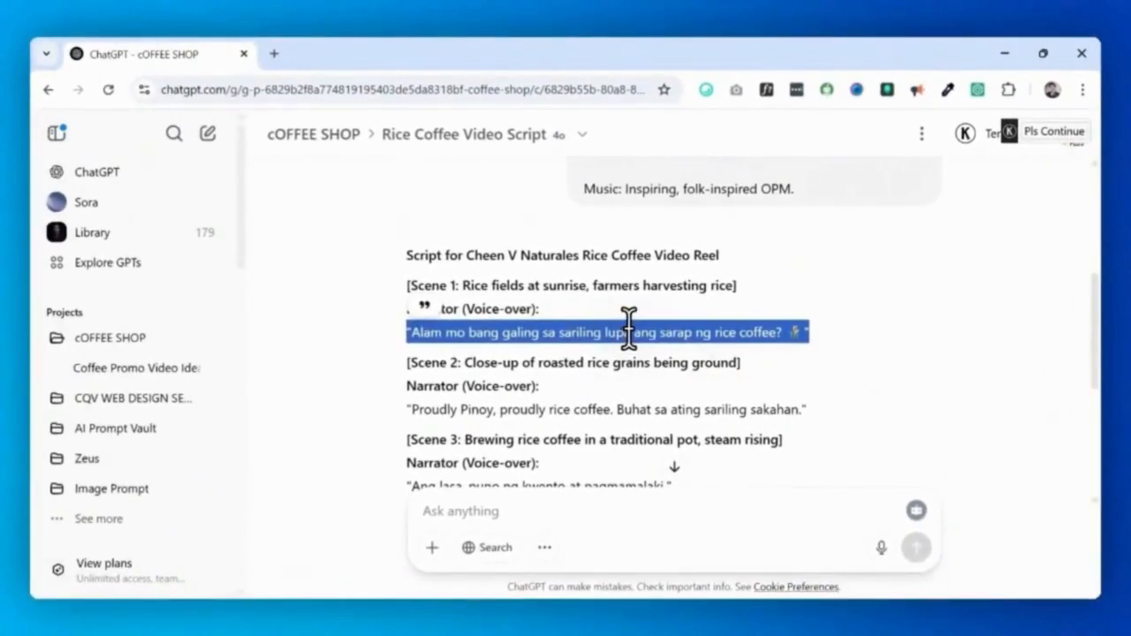
scroll(629, 328, "down", 5)
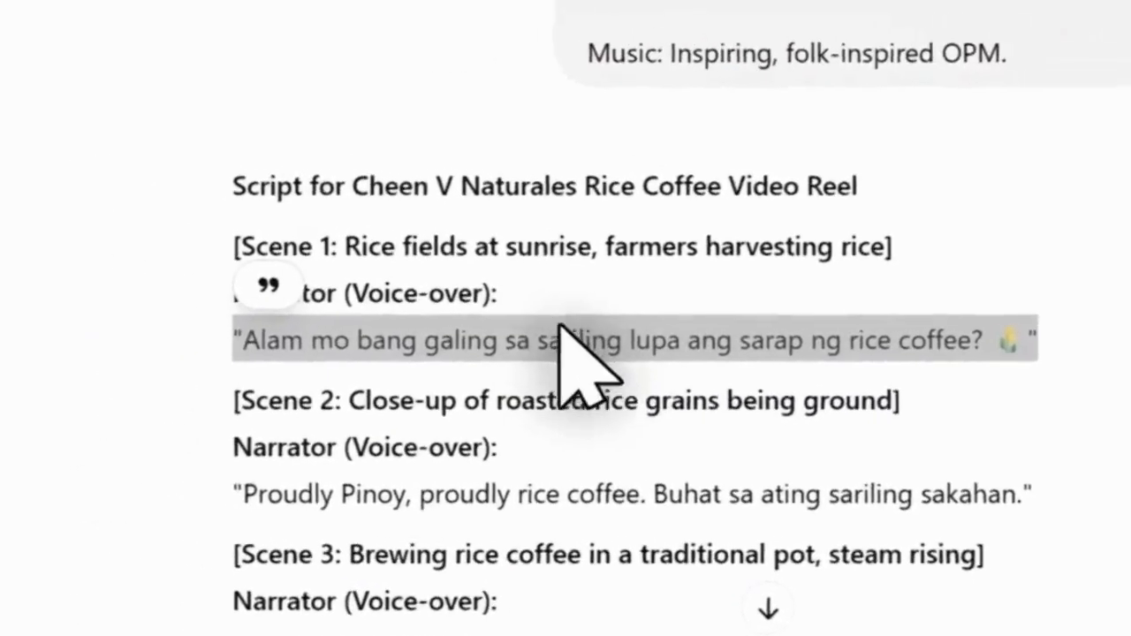
left_click(487, 348)
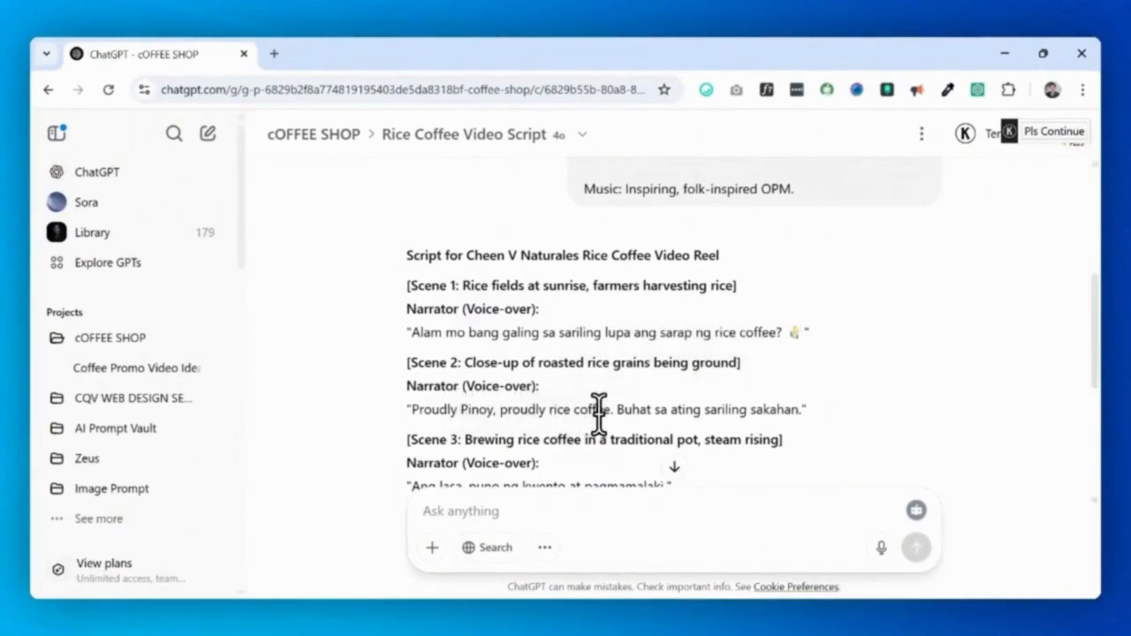
scroll(771, 409, "down", 1)
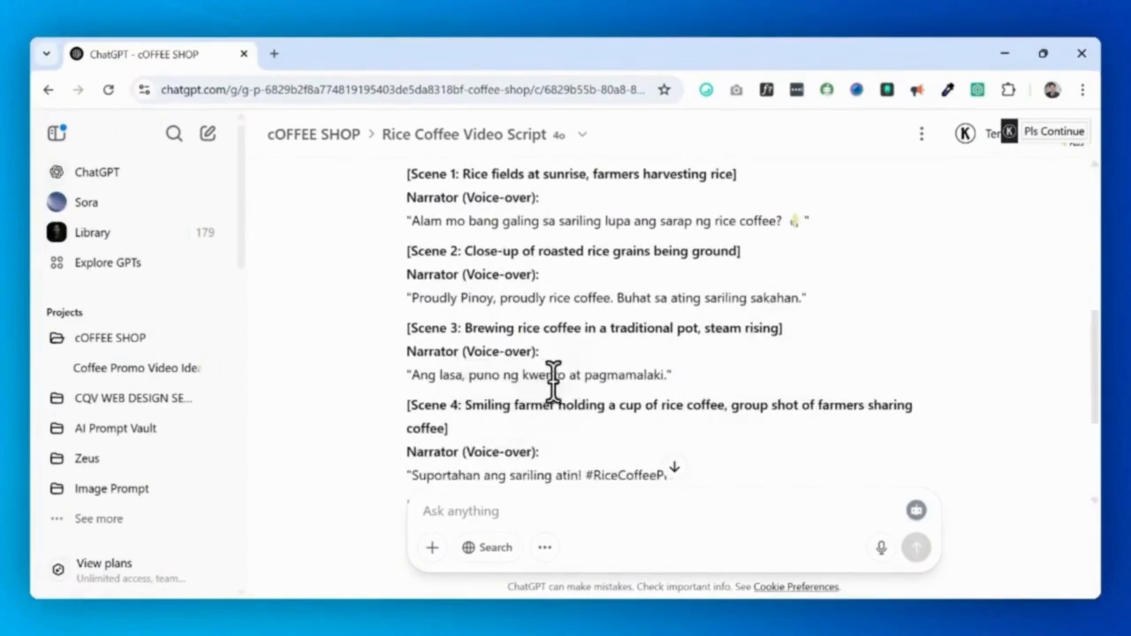
scroll(607, 399, "down", 1)
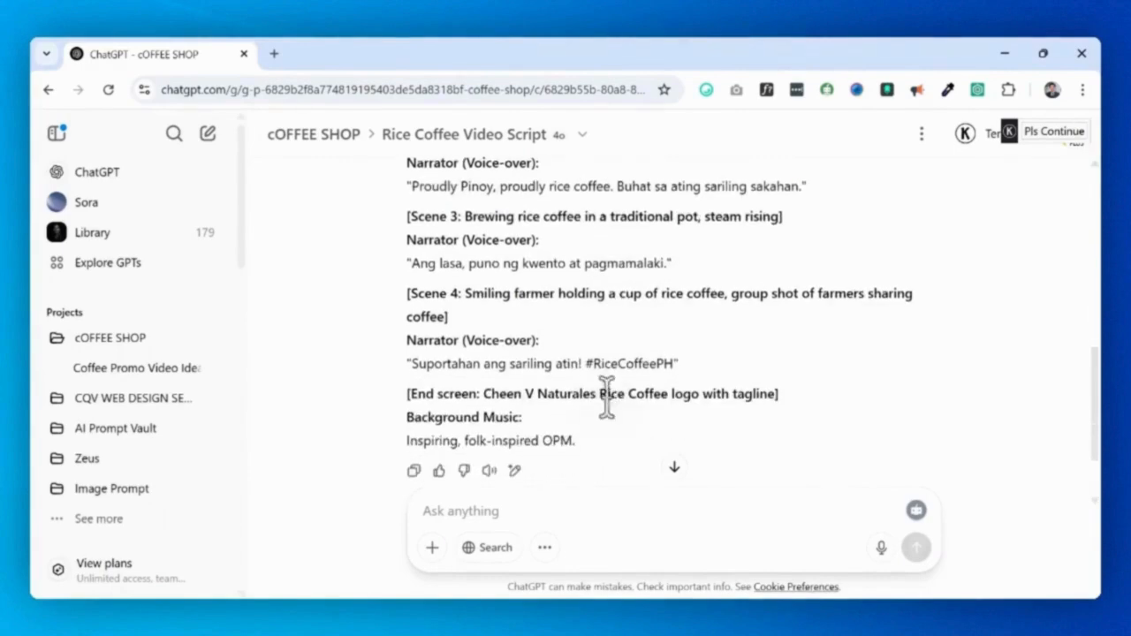
scroll(681, 391, "down", 1)
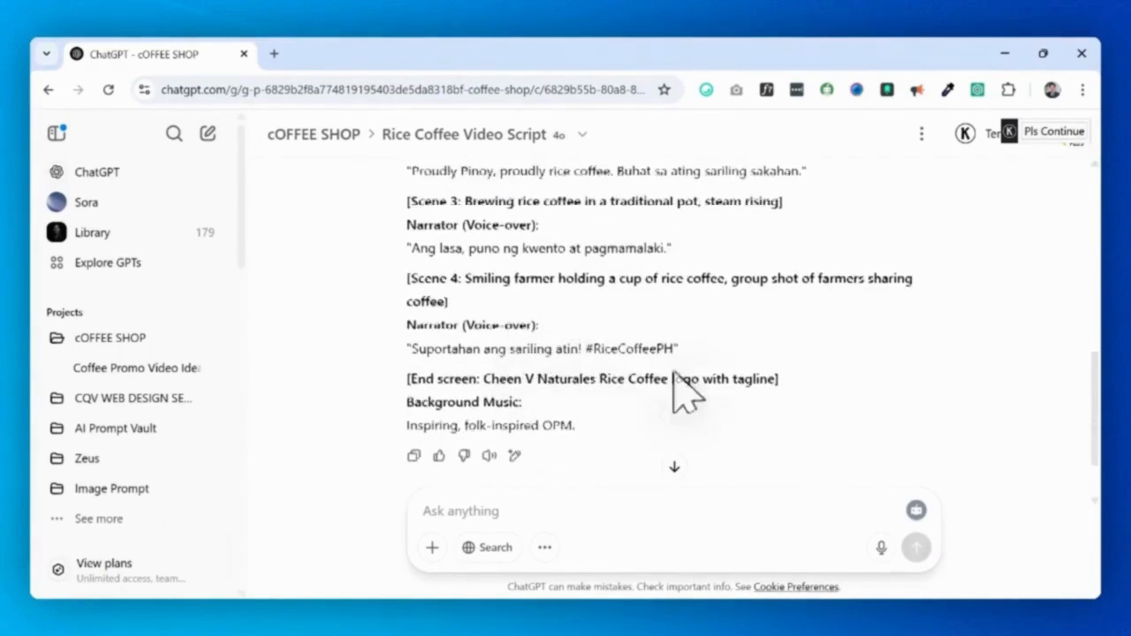
scroll(669, 387, "up", 1)
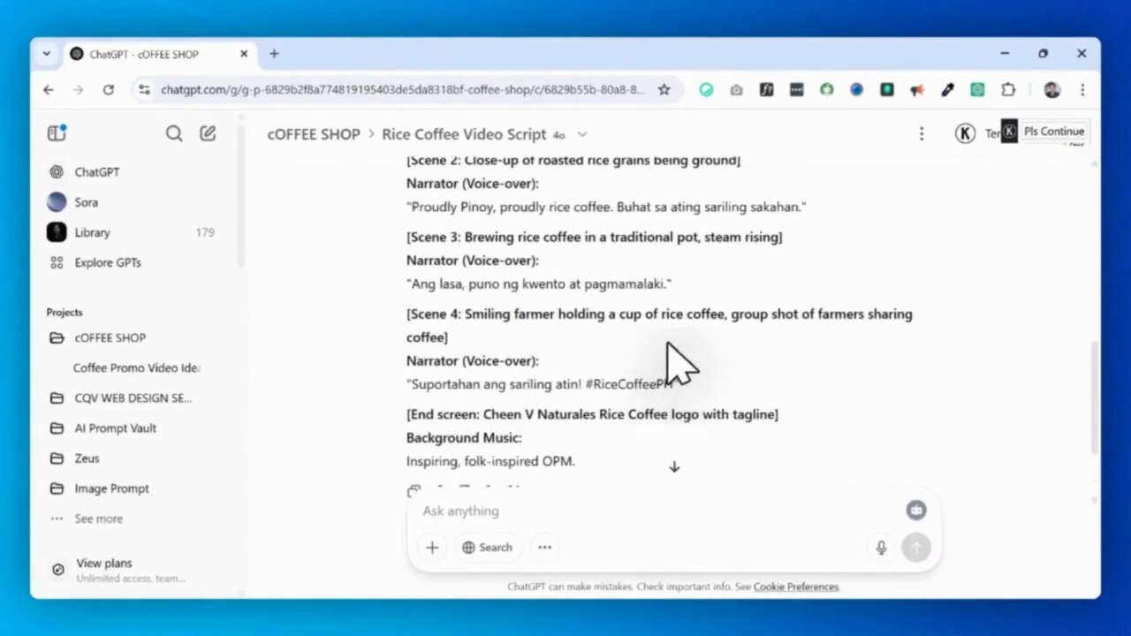
scroll(495, 389, "up", 2)
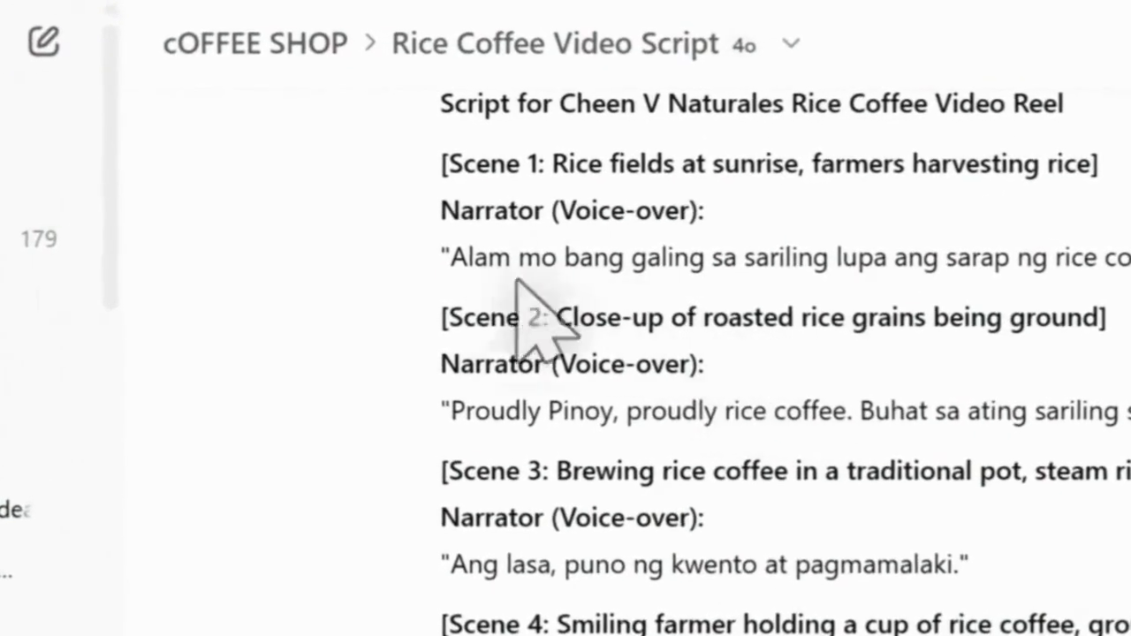
left_click_drag(442, 256, 1127, 258)
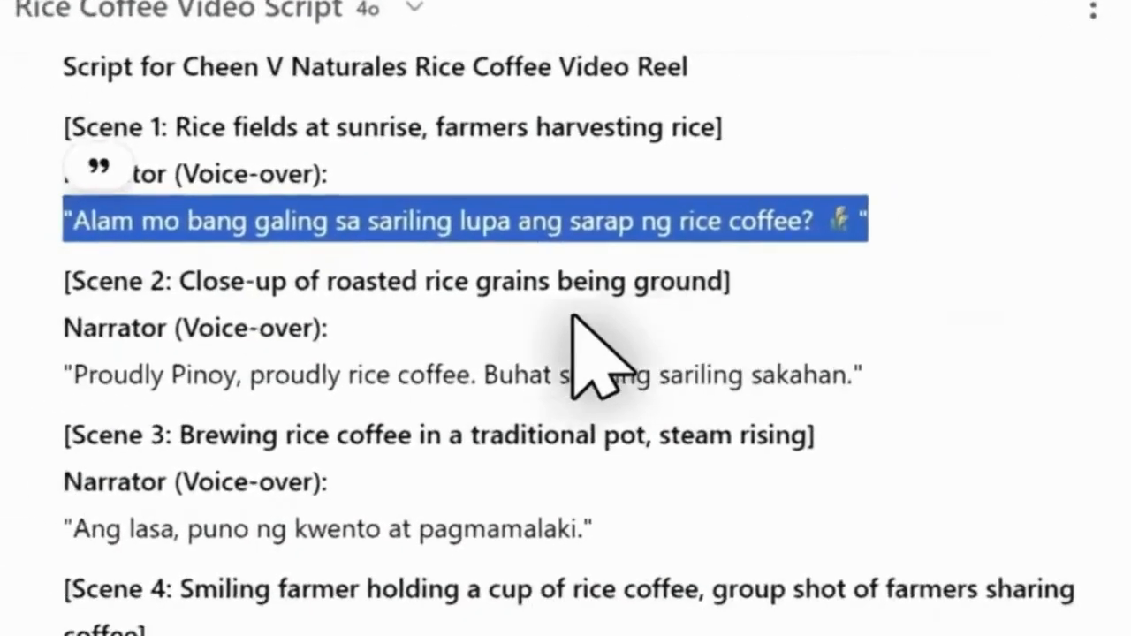
- Ask in the same chat to "compile all the voice over scripts" and look through the reply
scroll(573, 315, "down", 3)
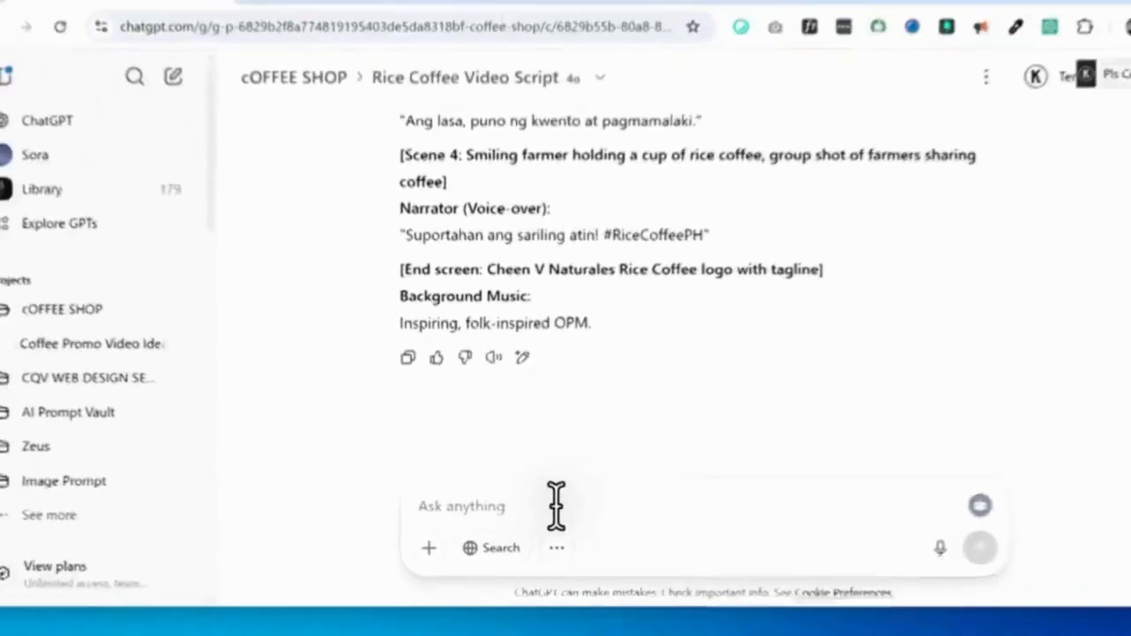
left_click(556, 507)
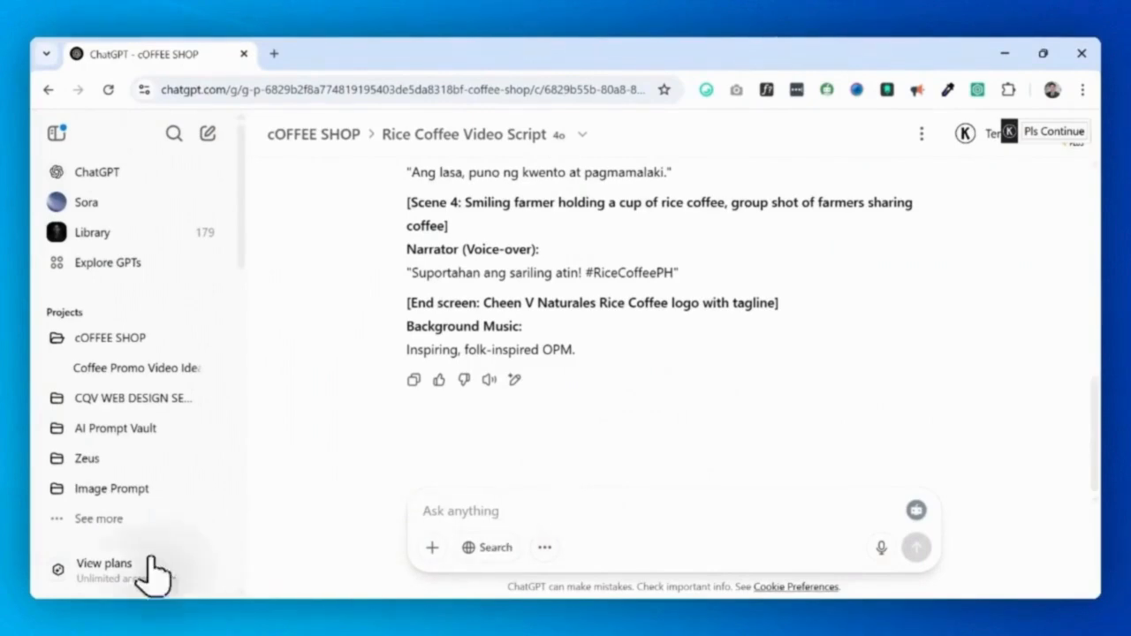
type("compile a")
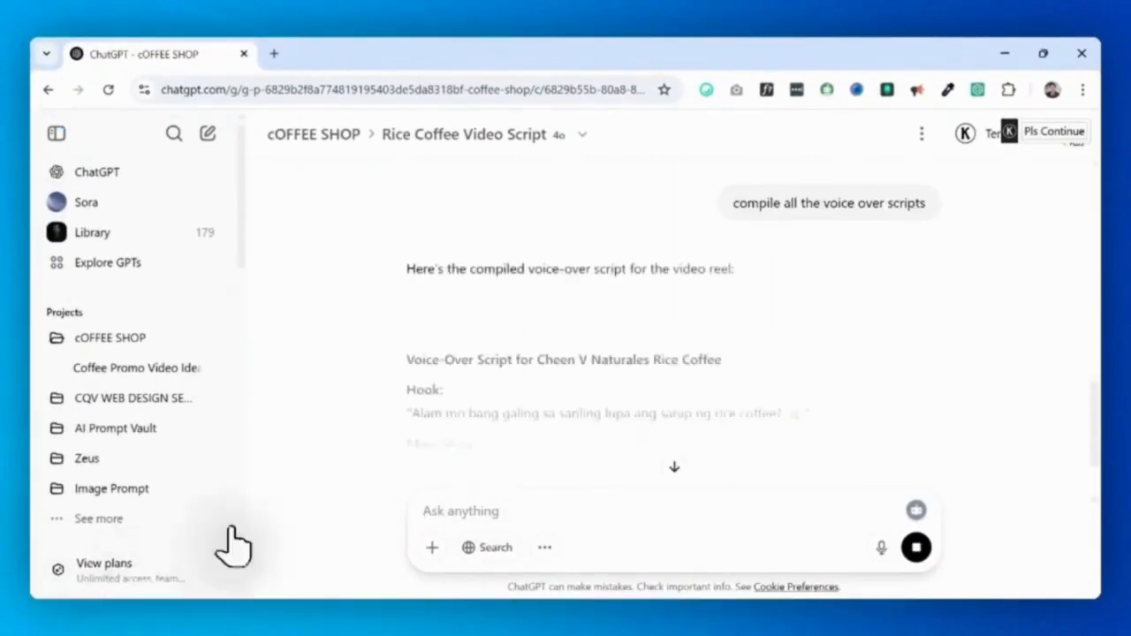
scroll(762, 405, "down", 1)
scroll(749, 385, "down", 1)
scroll(732, 389, "up", 1)
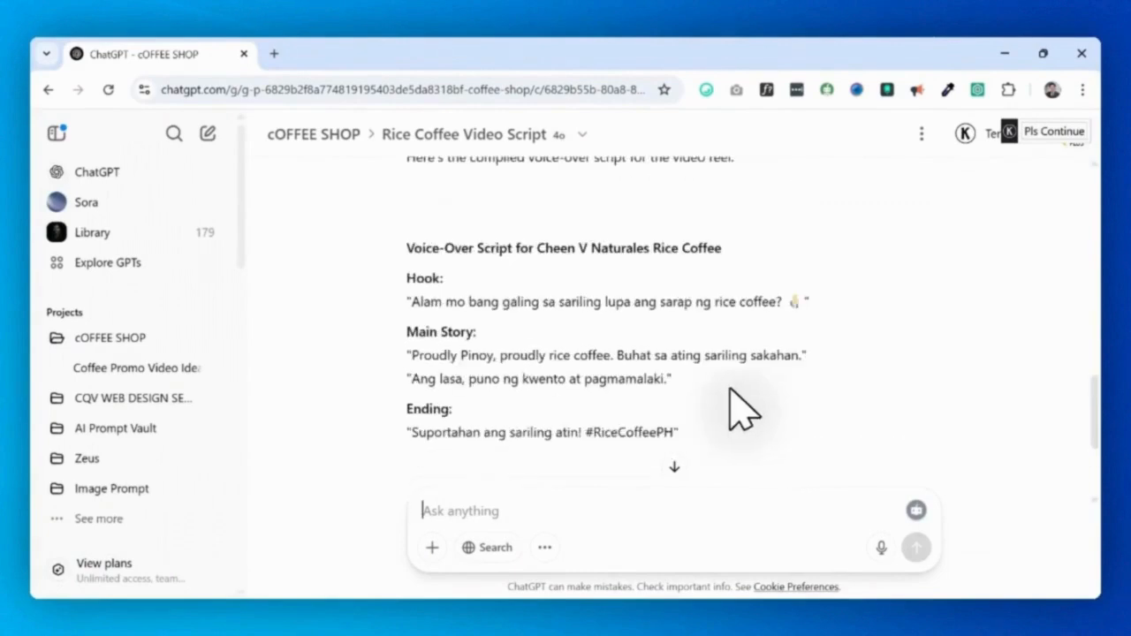
scroll(733, 402, "down", 1)
scroll(698, 404, "up", 1)
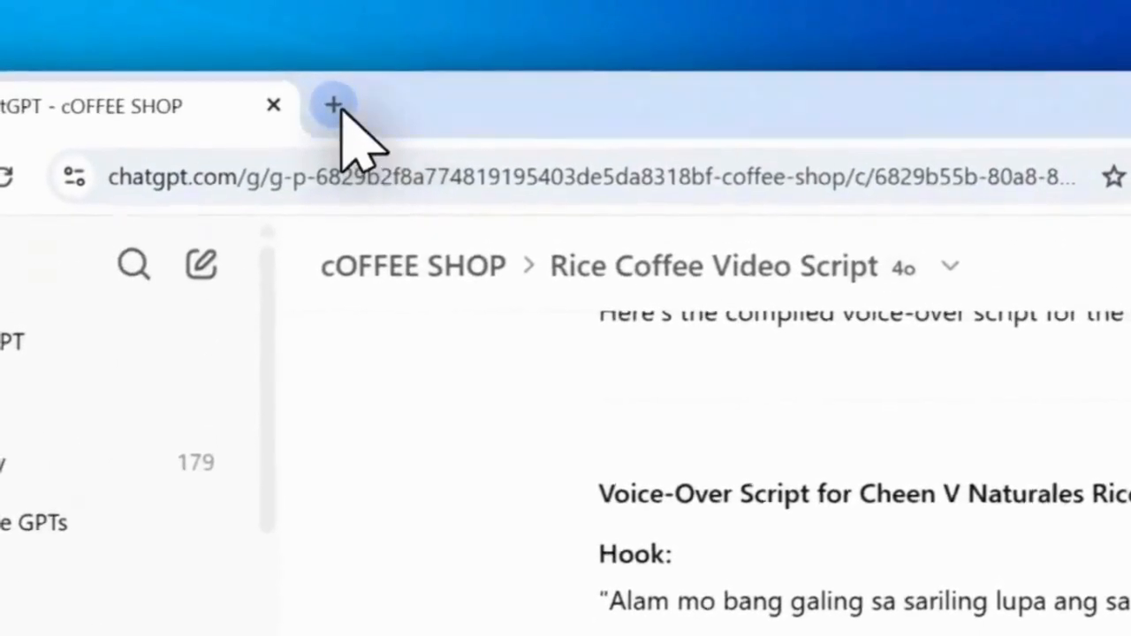
- Open Google Keep (keep.google.com) in a new browser tab
left_click(336, 97)
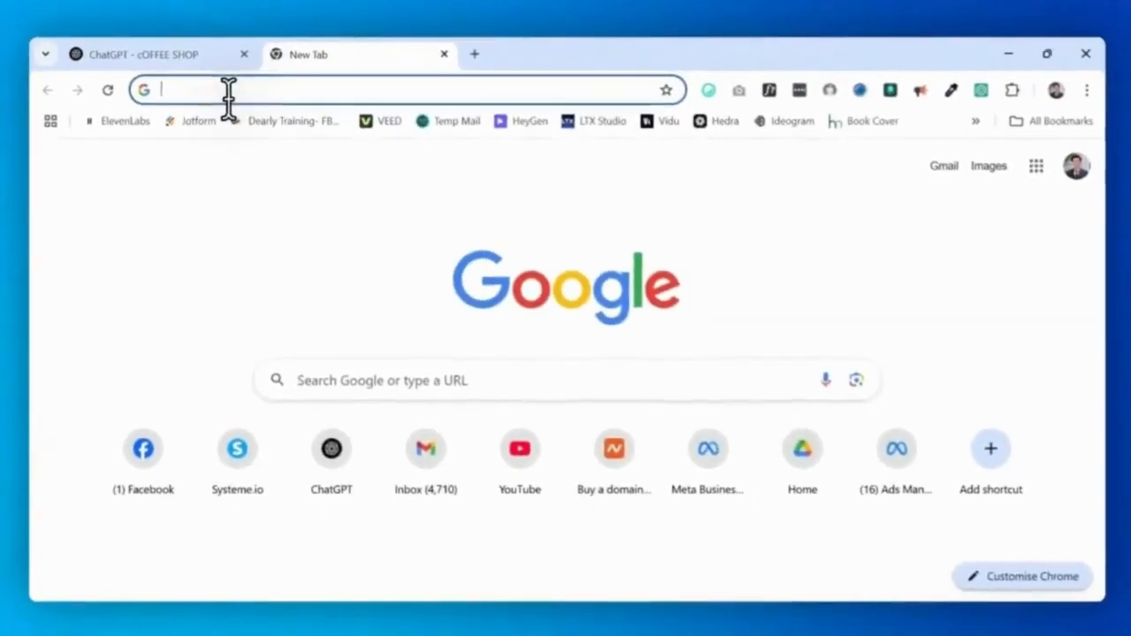
type("keep")
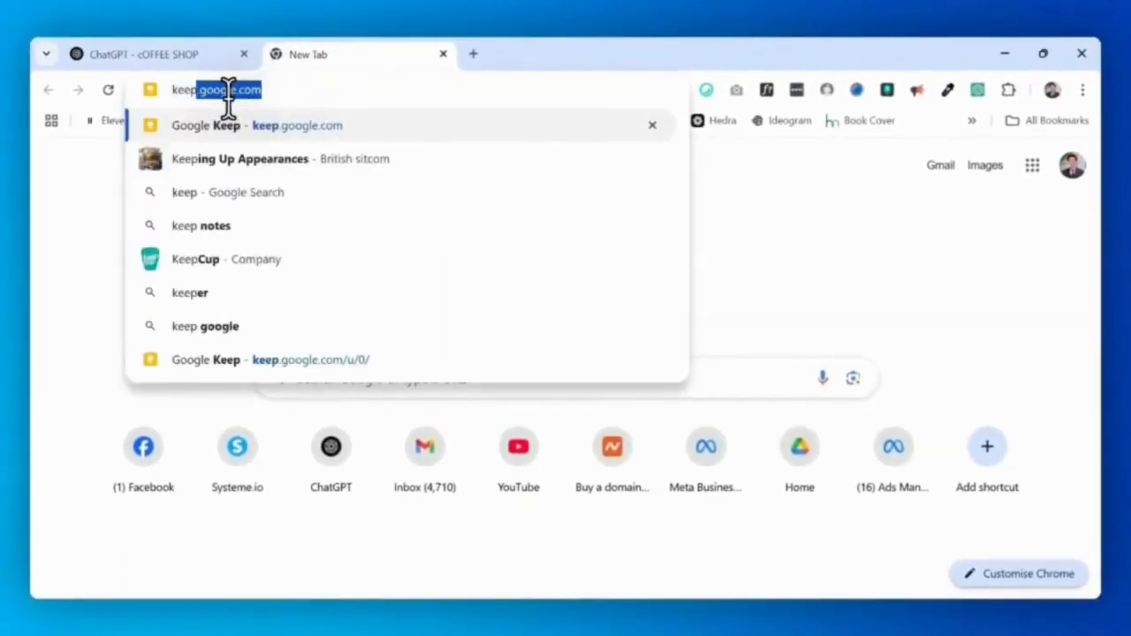
key("Return")
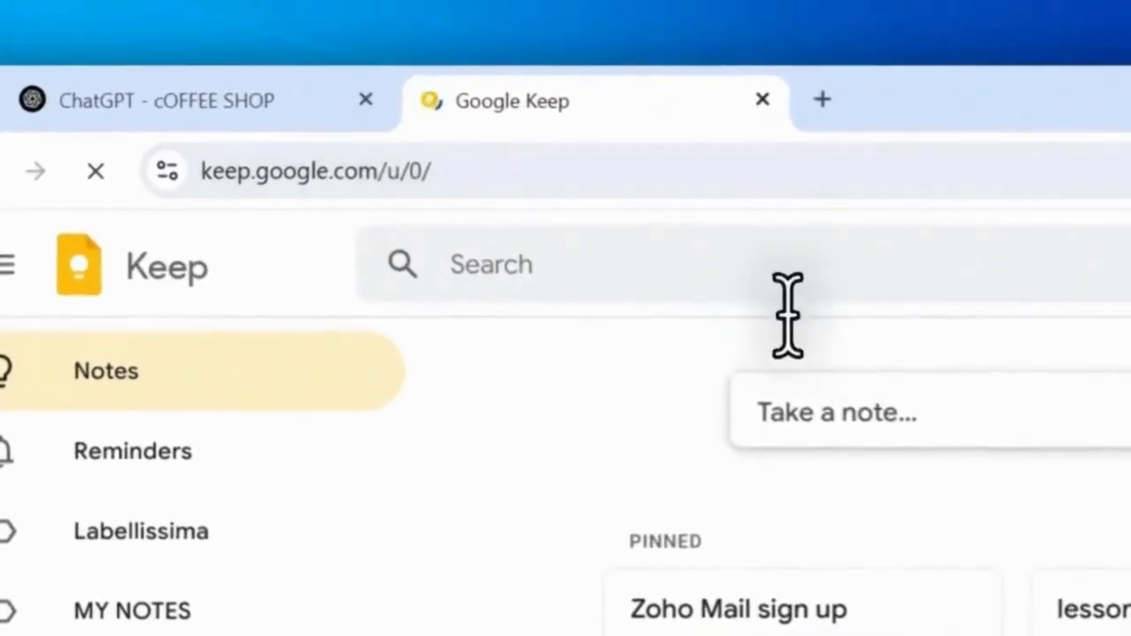
- Back in the ChatGPT chat, copy the compiled voice-over from the hook line through "Suportahan ang sariling atin!", leaving out the hashtag
left_click(244, 98)
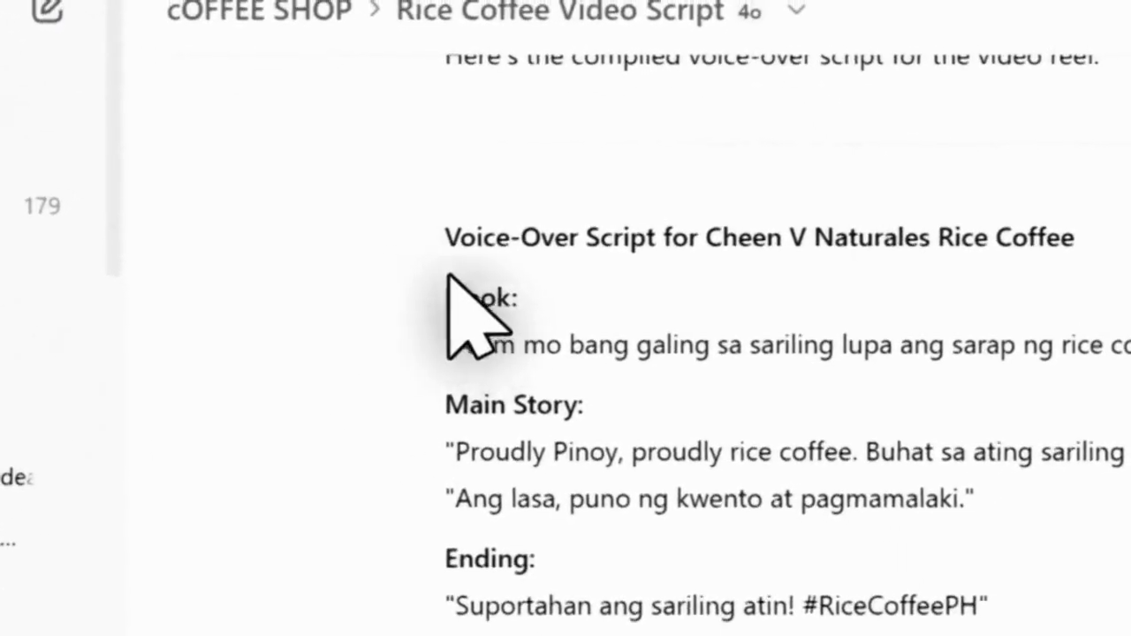
left_click_drag(439, 303, 813, 555)
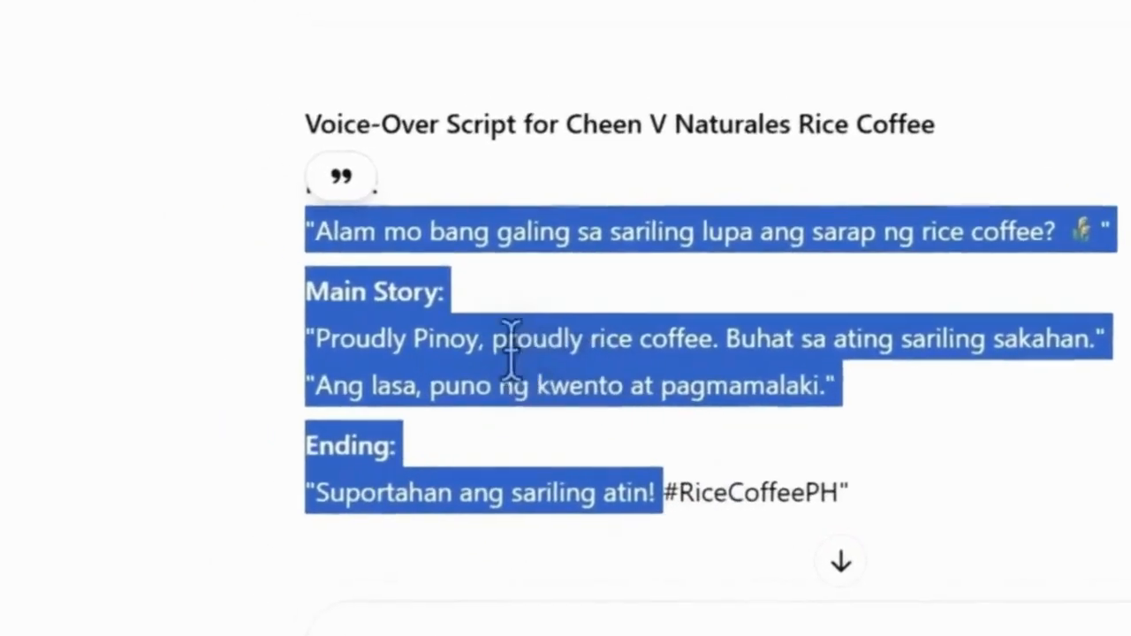
right_click(391, 268)
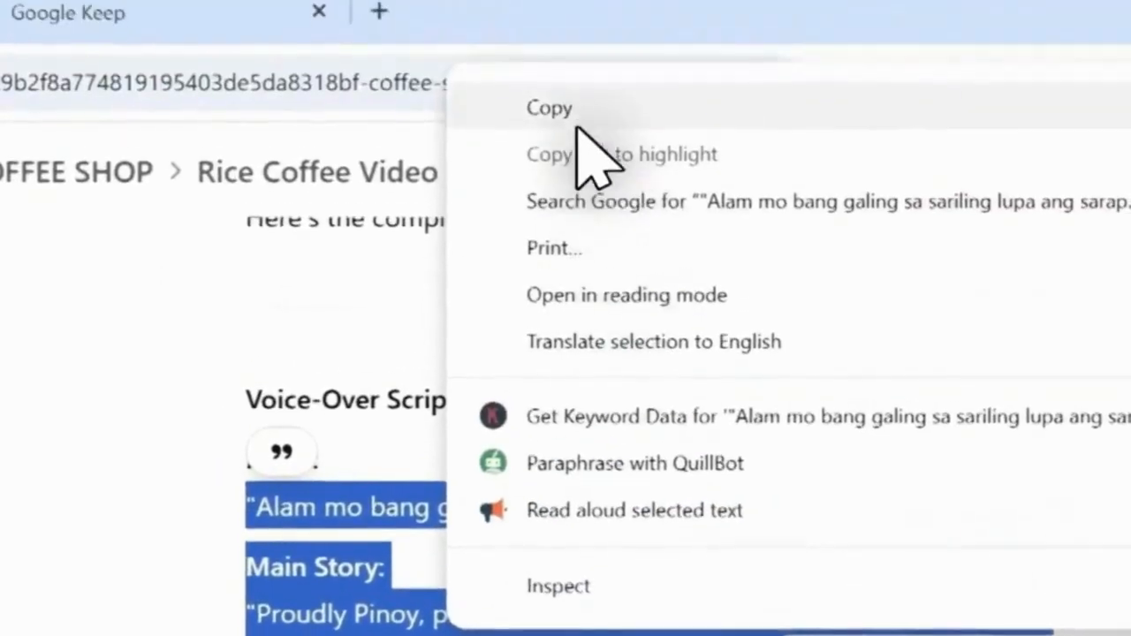
left_click(576, 124)
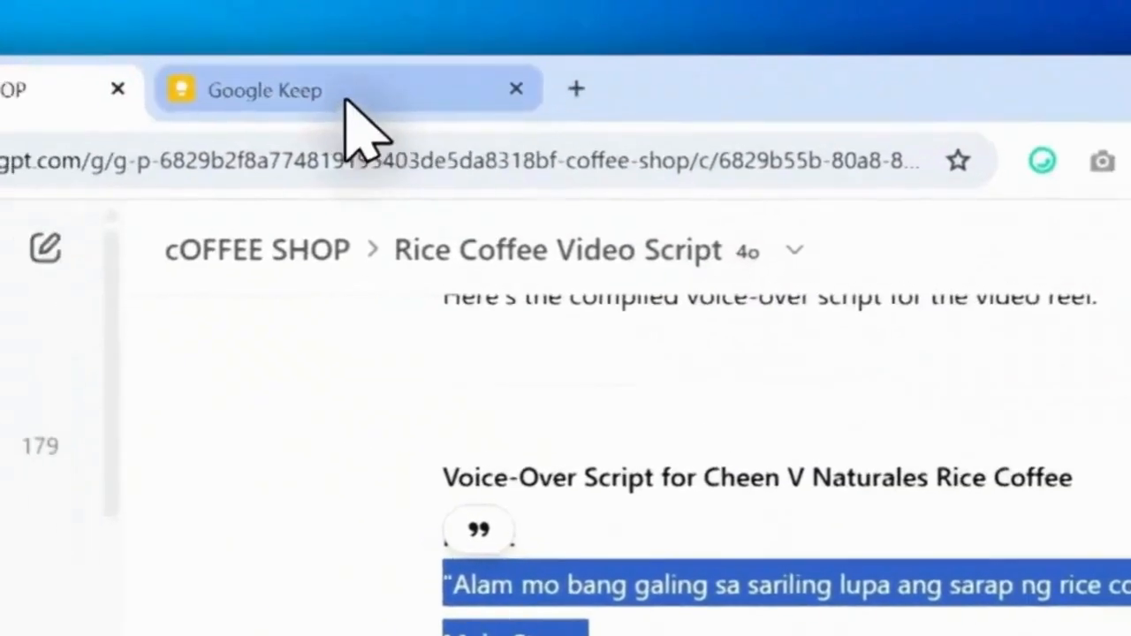
- Switch to Google Keep and paste the copied voice-over script into a new note
left_click(141, 12)
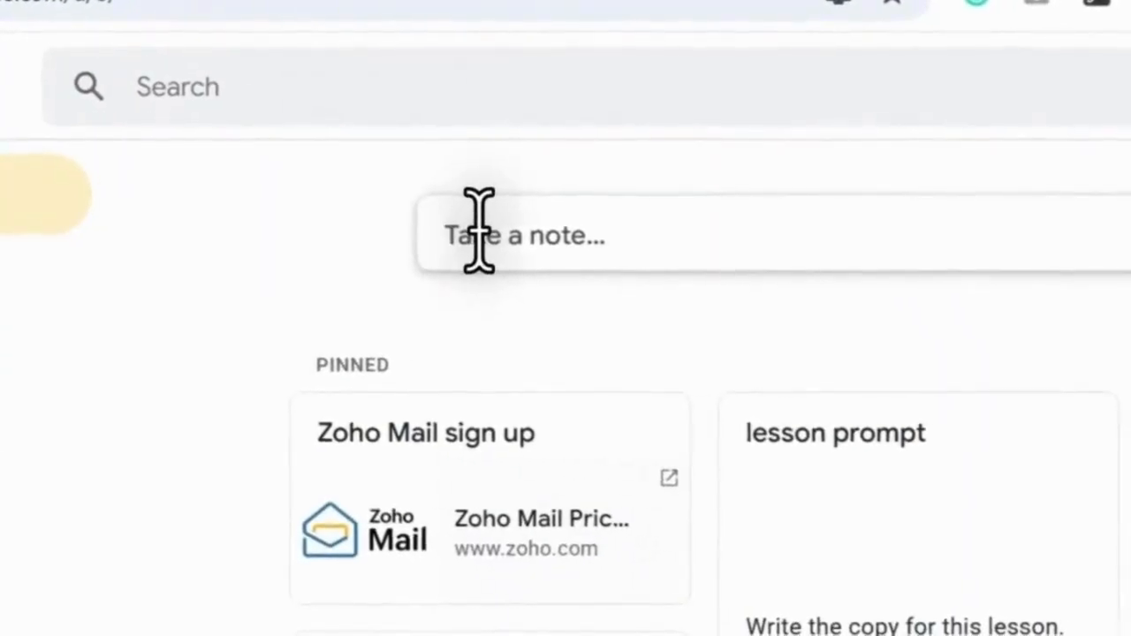
left_click(478, 235)
key("ctrl+v")
- Delete the "Main Story:" and "Ending:" labels from the note, along with the blank lines above them
left_click_drag(566, 371, 449, 371)
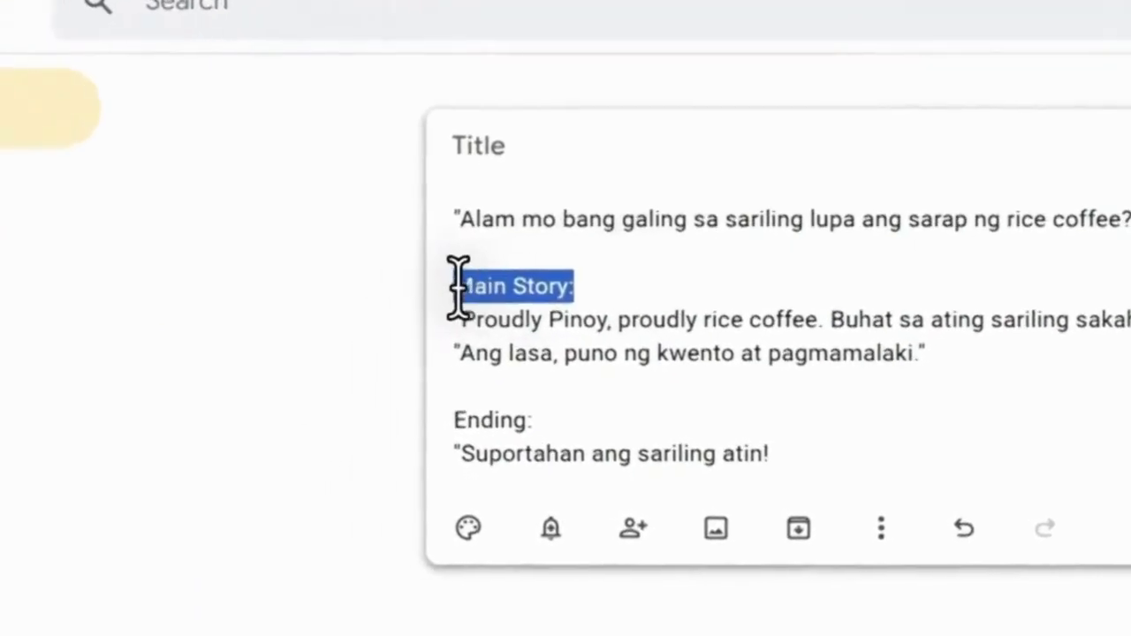
key("BackSpace")
key("BackSpace")
key("BackSpace")
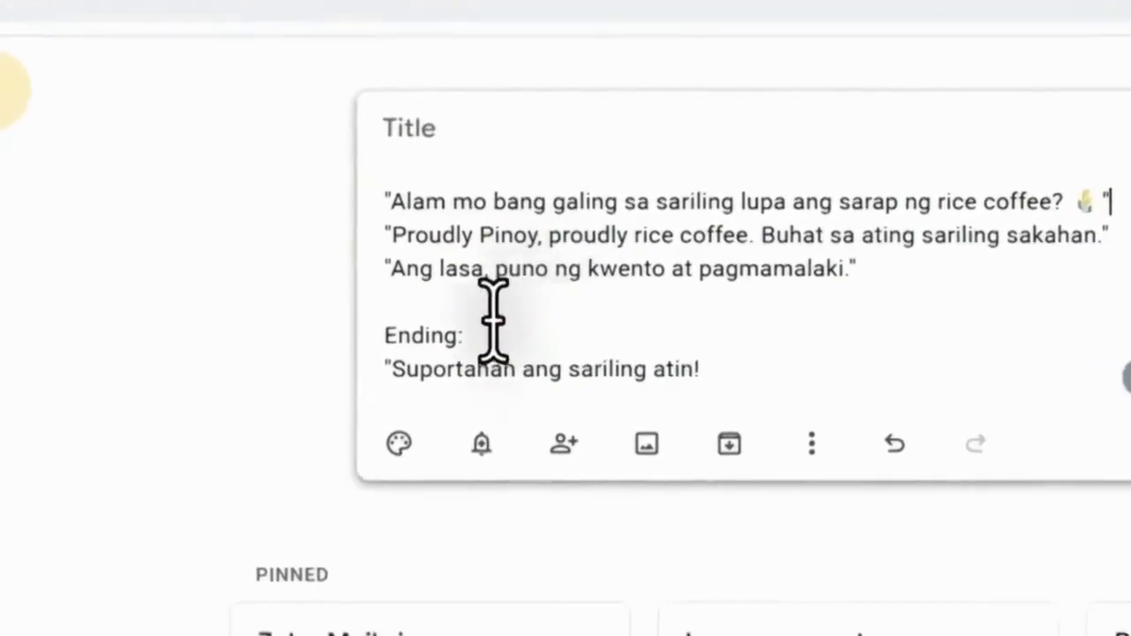
left_click_drag(493, 320, 386, 310)
key("BackSpace")
key("BackSpace")
key("BackSpace")
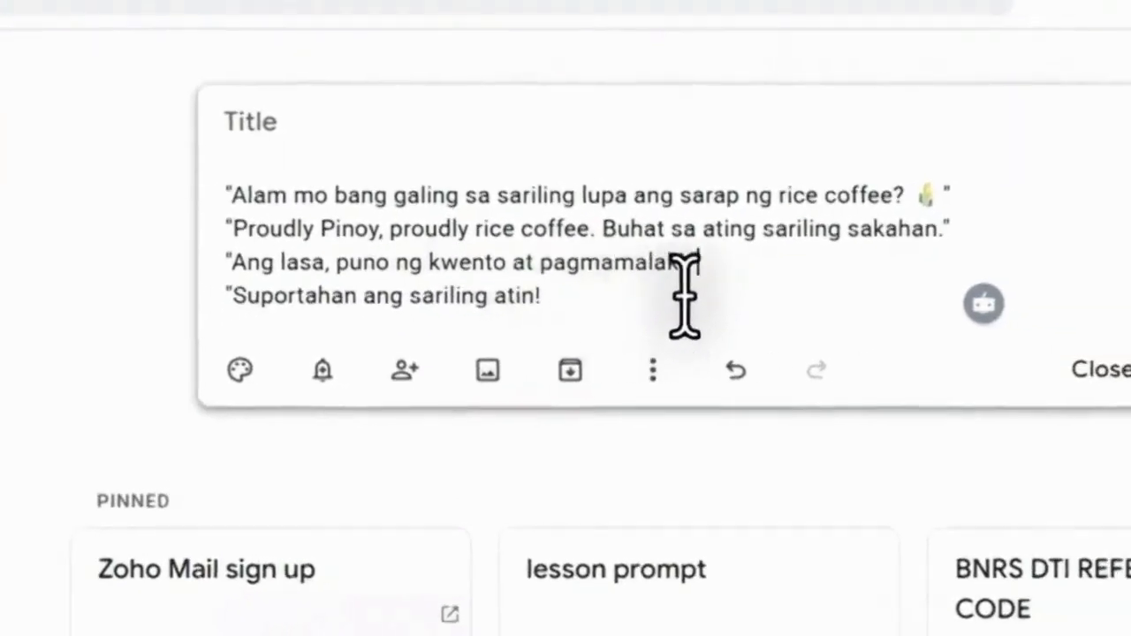
- Remove the emoji after "rice coffee?" and all quotation marks around the four voice-over lines in the note
left_click(964, 195)
key("BackSpace")
key("BackSpace")
key("BackSpace")
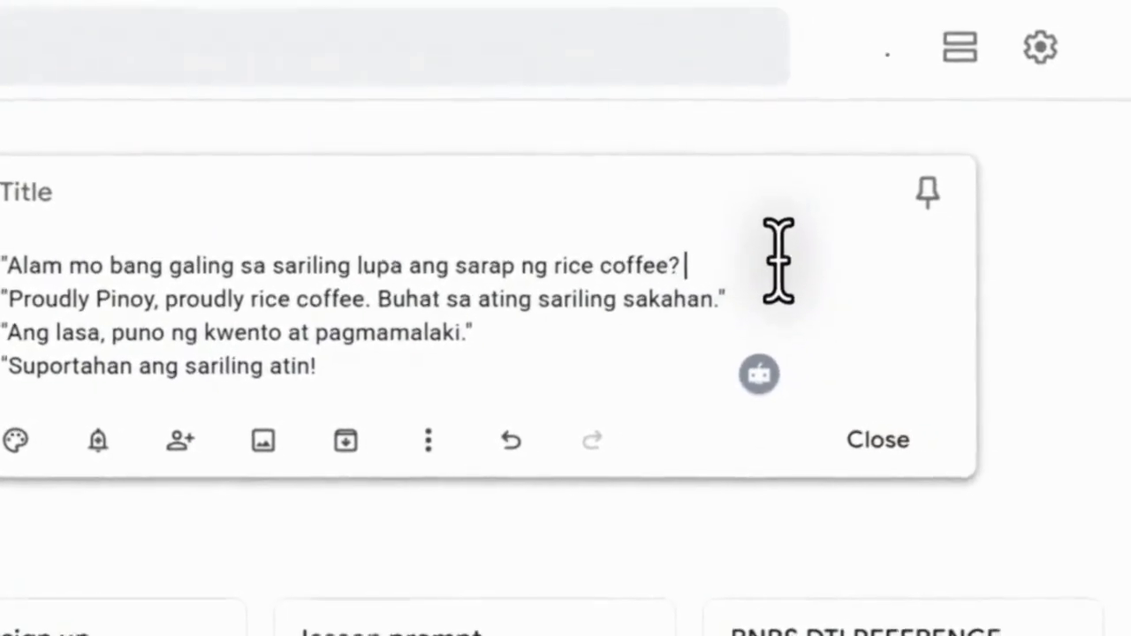
left_click(761, 291)
key("BackSpace")
left_click(13, 265)
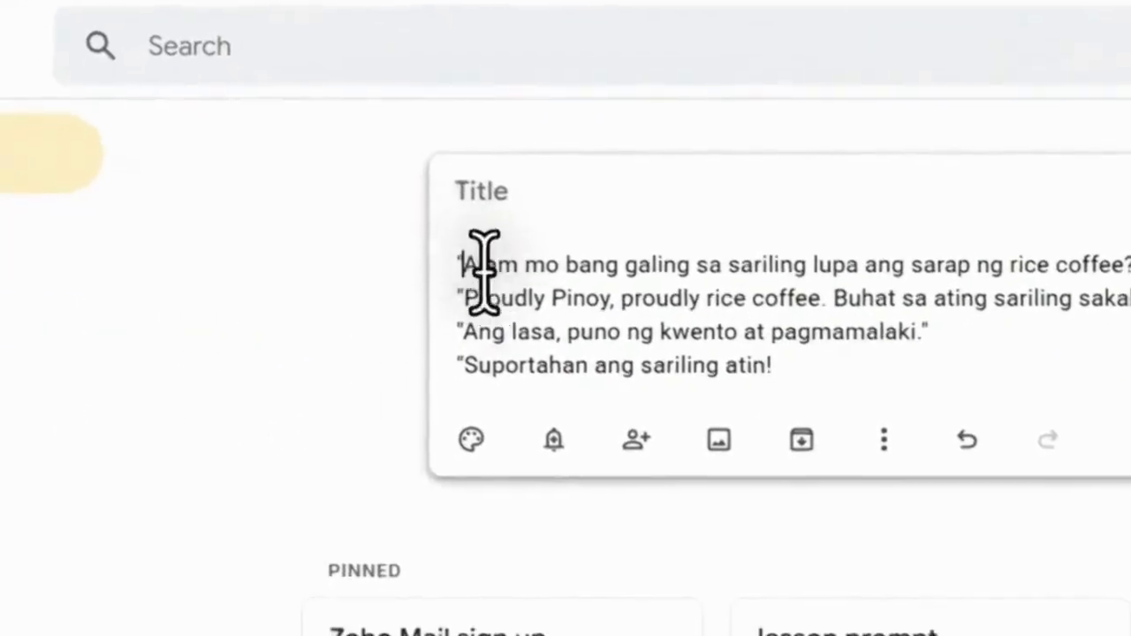
key("BackSpace")
left_click(463, 298)
key("BackSpace")
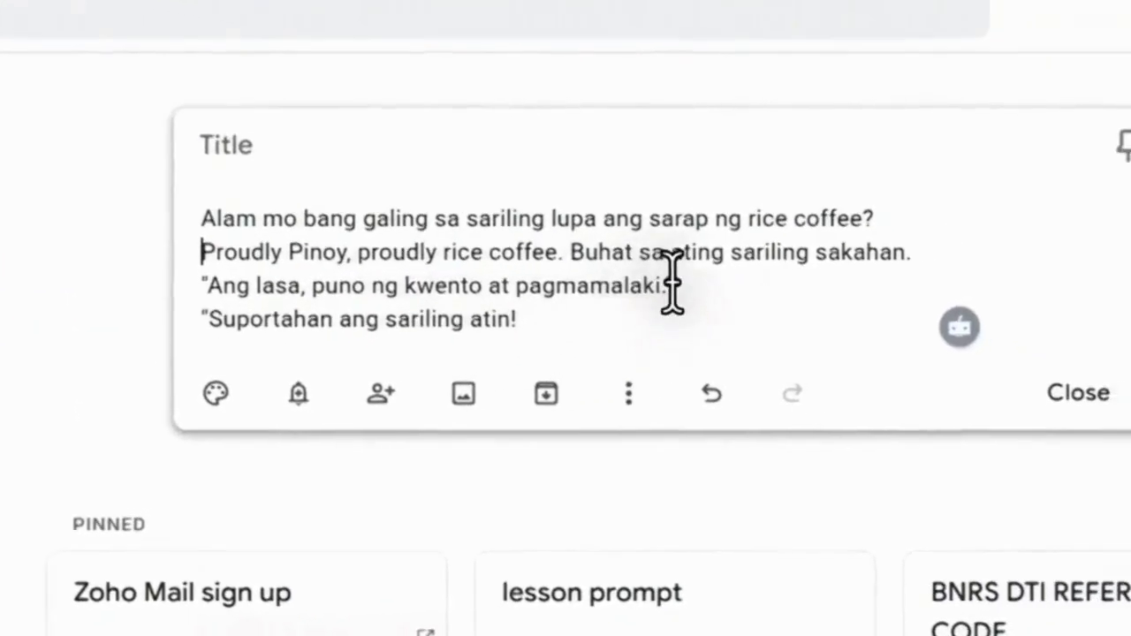
left_click(671, 285)
key("BackSpace")
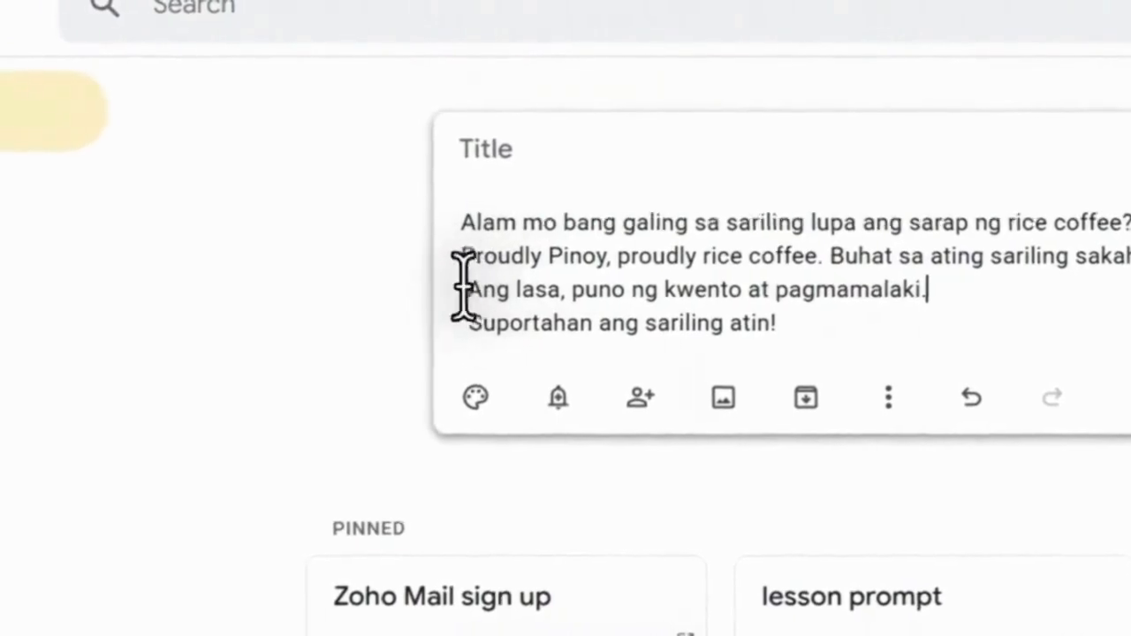
left_click(469, 324)
key("BackSpace")
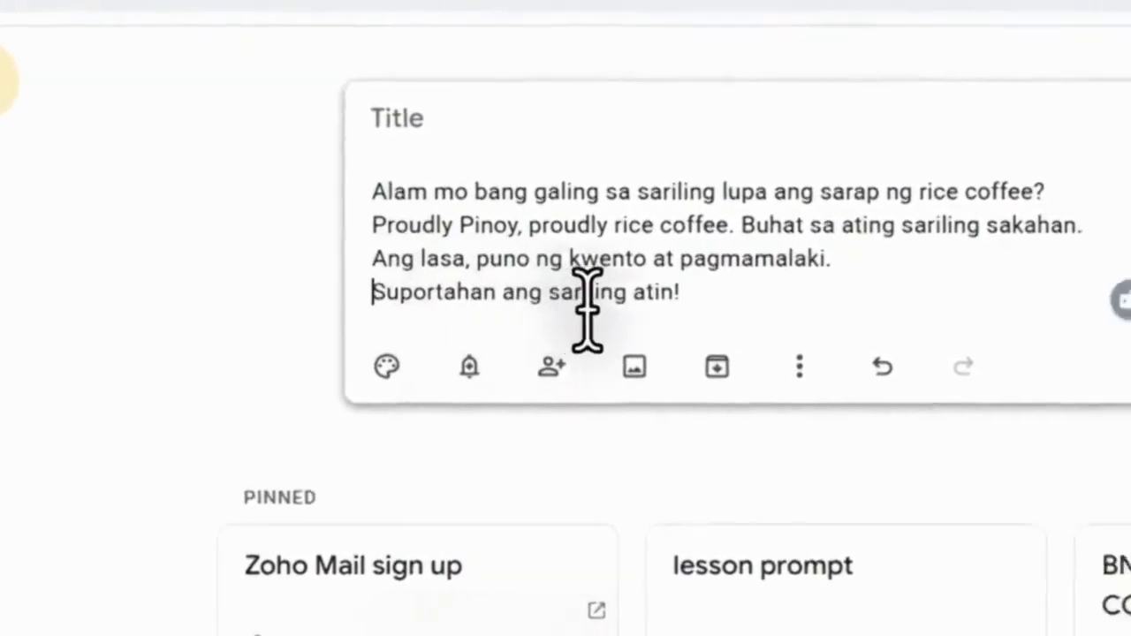
- Copy all four cleaned voice-over lines, from "Alam mo bang" through "Suportahan ang sariling atin!"
left_click_drag(542, 296, 237, 194)
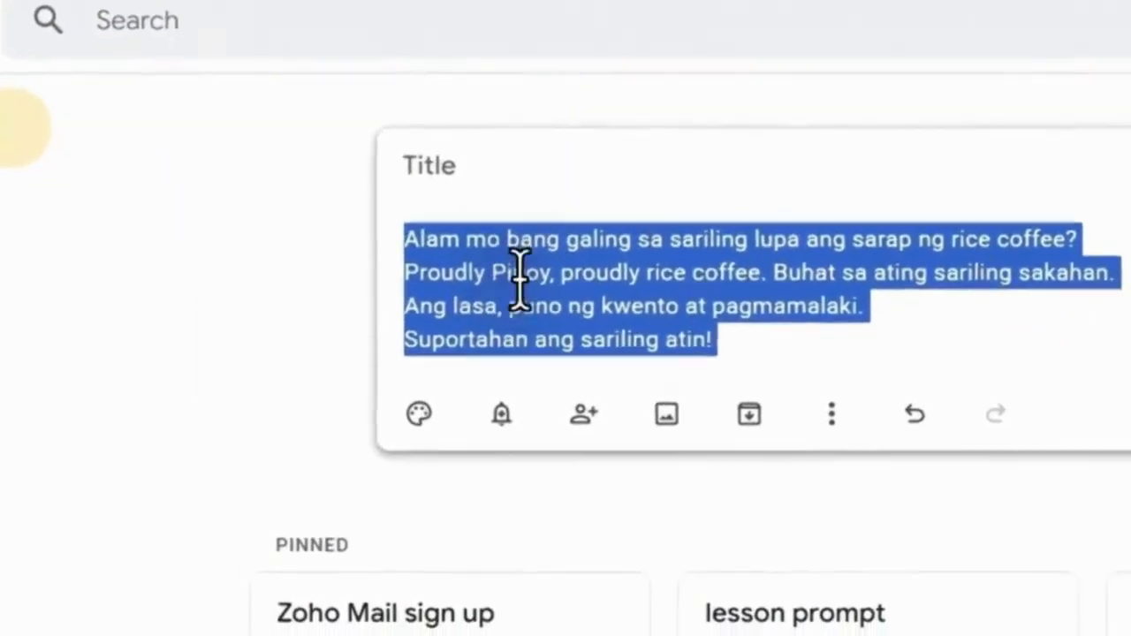
right_click(520, 274)
left_click(641, 85)
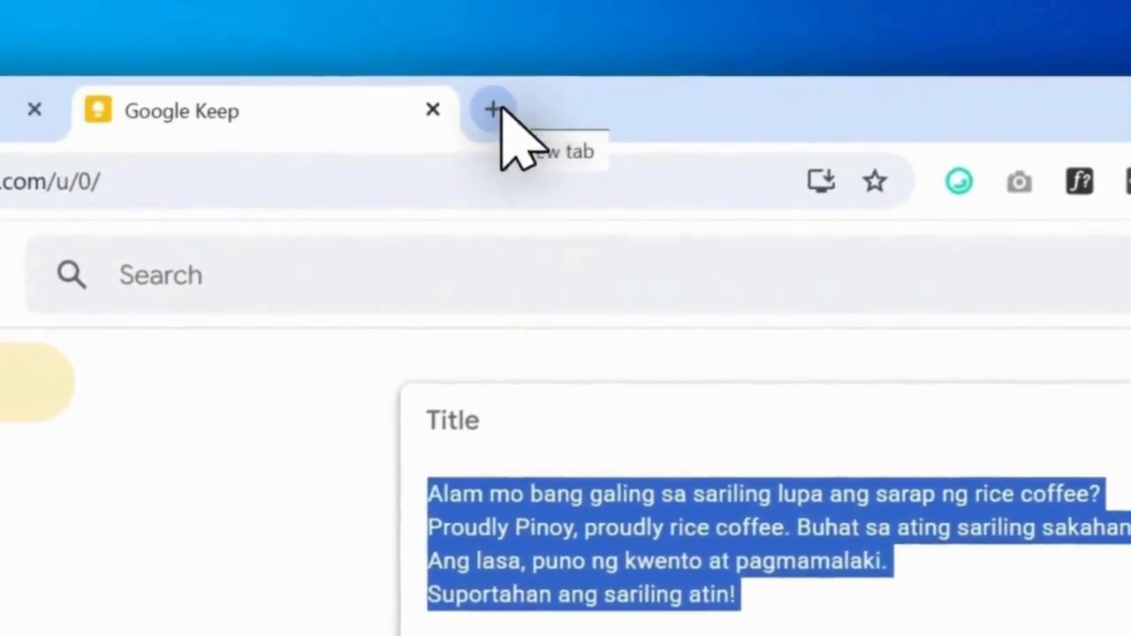
- Open ElevenLabs (elevenlabs.io) in a new browser tab and enter its web app
left_click(493, 110)
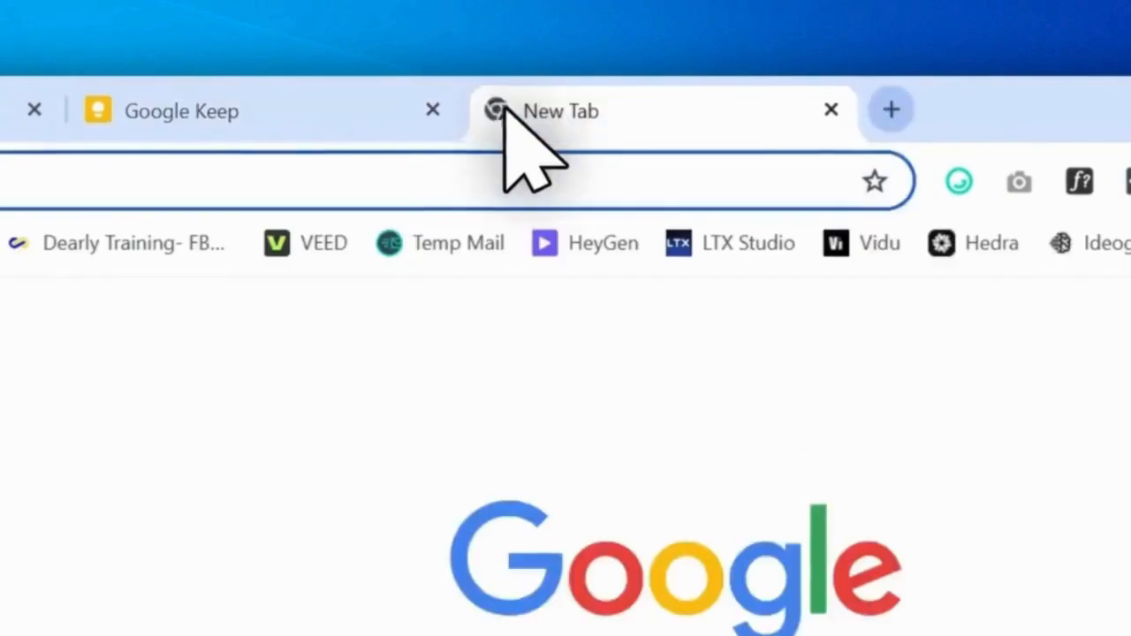
left_click(177, 157)
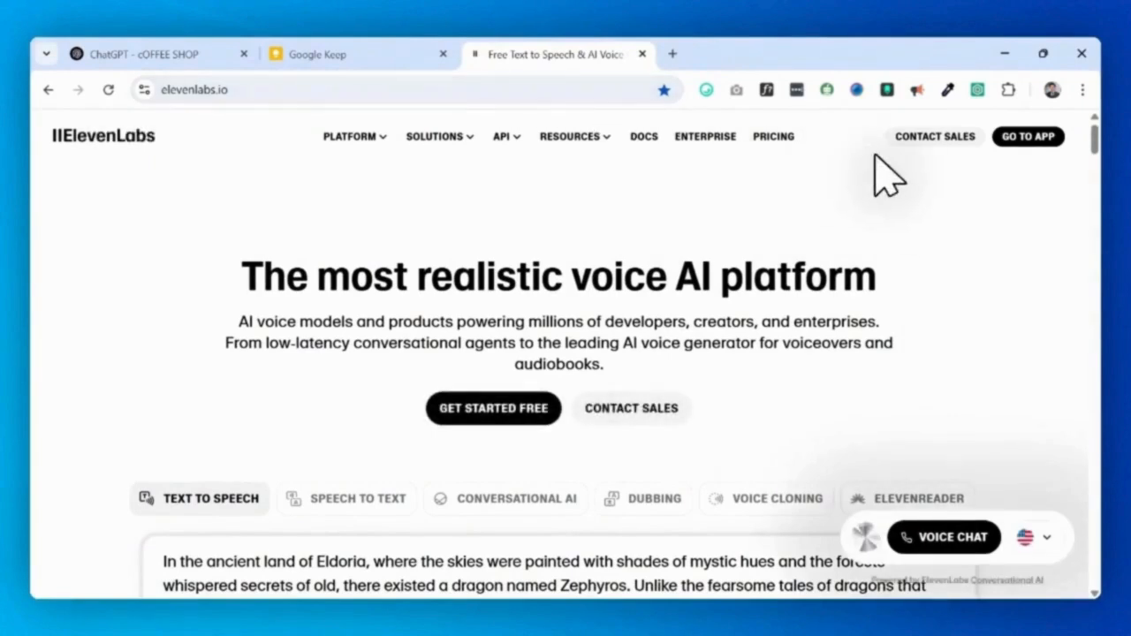
scroll(741, 231, "down", 2)
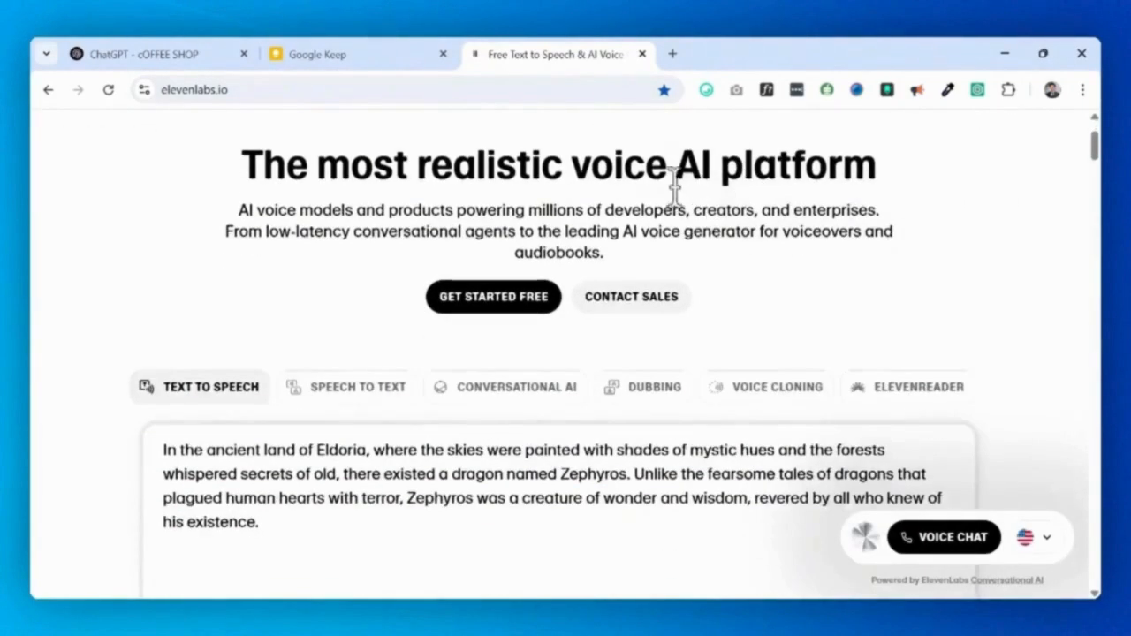
scroll(669, 189, "up", 2)
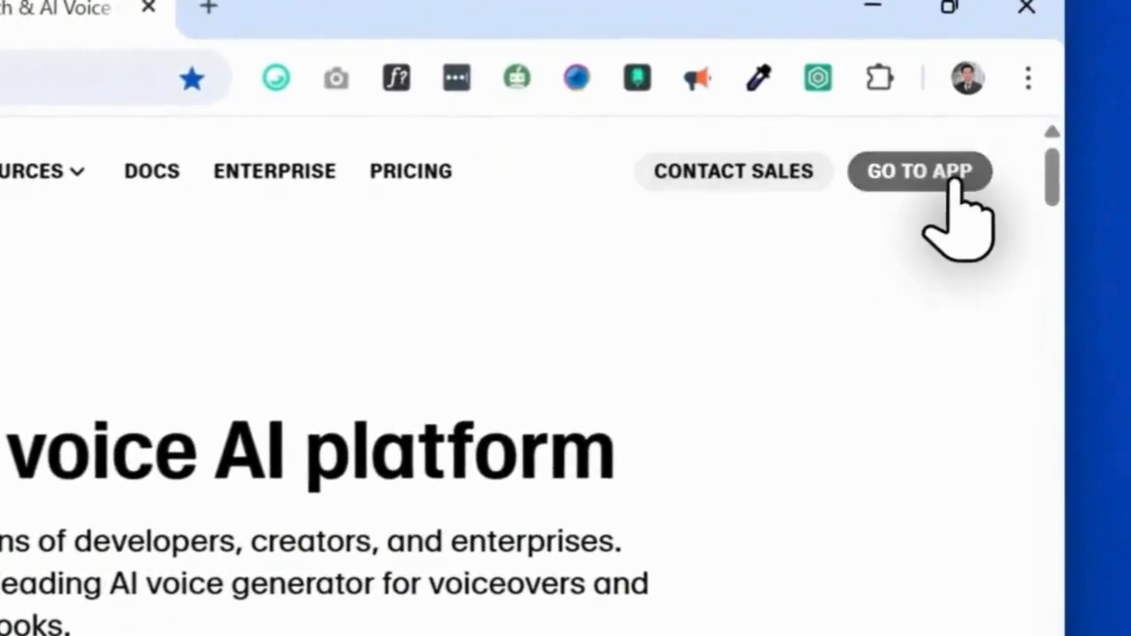
left_click(956, 177)
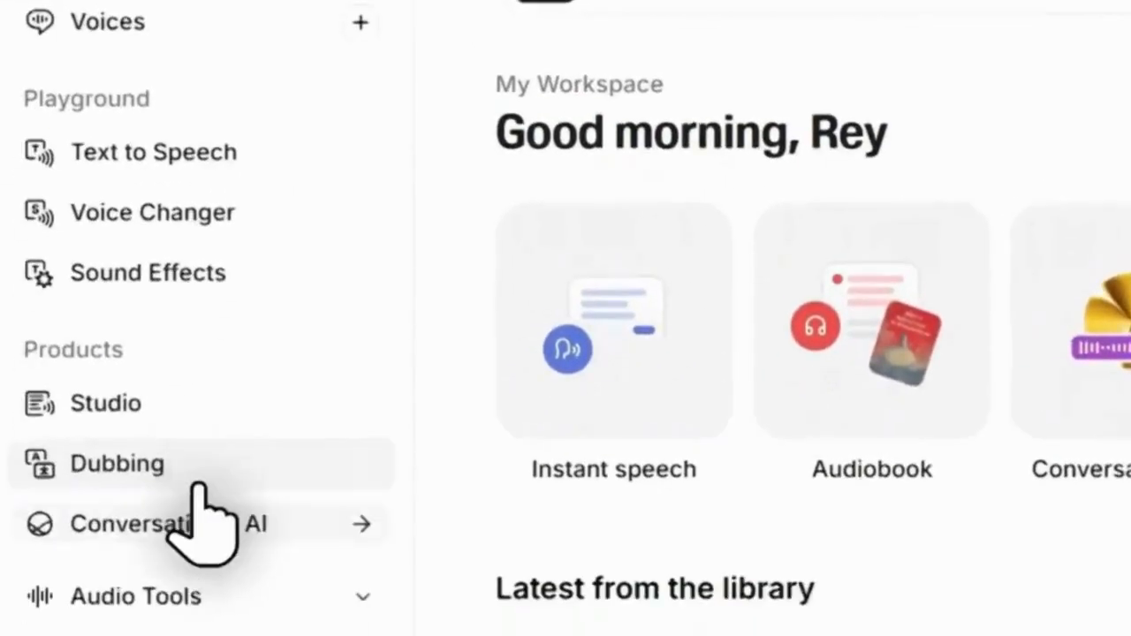
- Go to the ElevenLabs account sign-up page, and open Temp Mail in a new browser tab to get a temporary email address
scroll(209, 327, "down", 1)
left_click(296, 548)
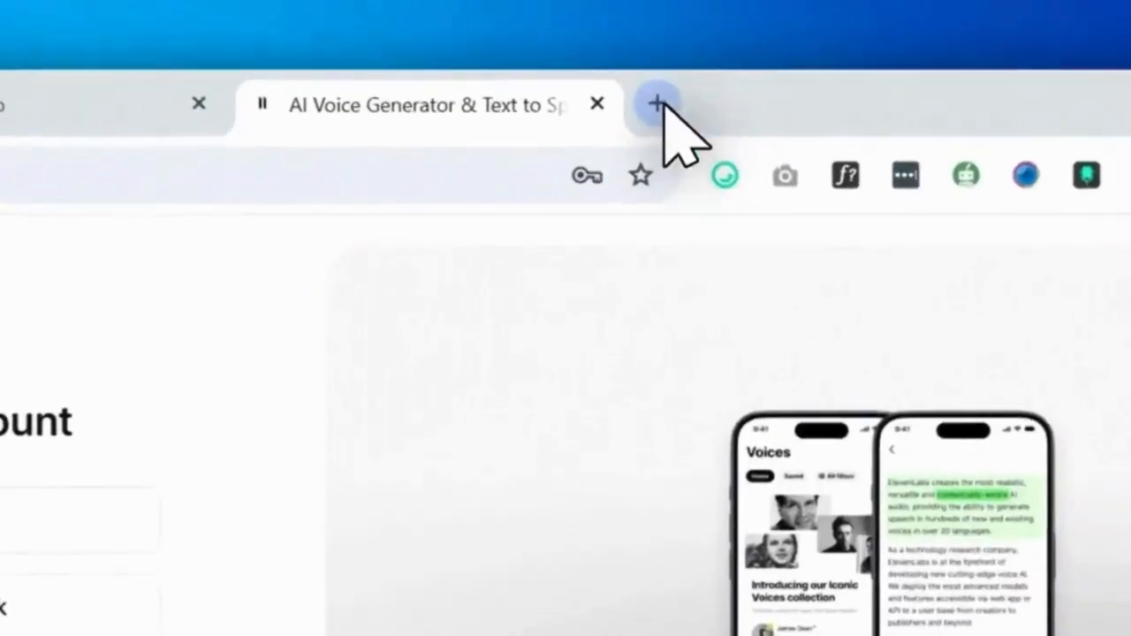
left_click(659, 105)
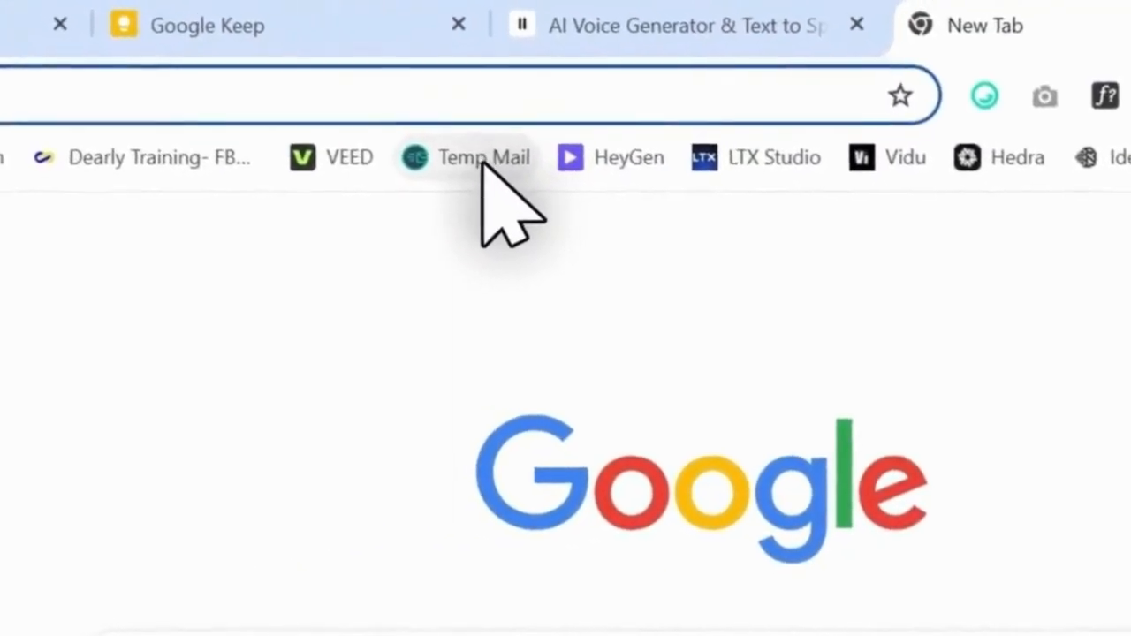
left_click(483, 160)
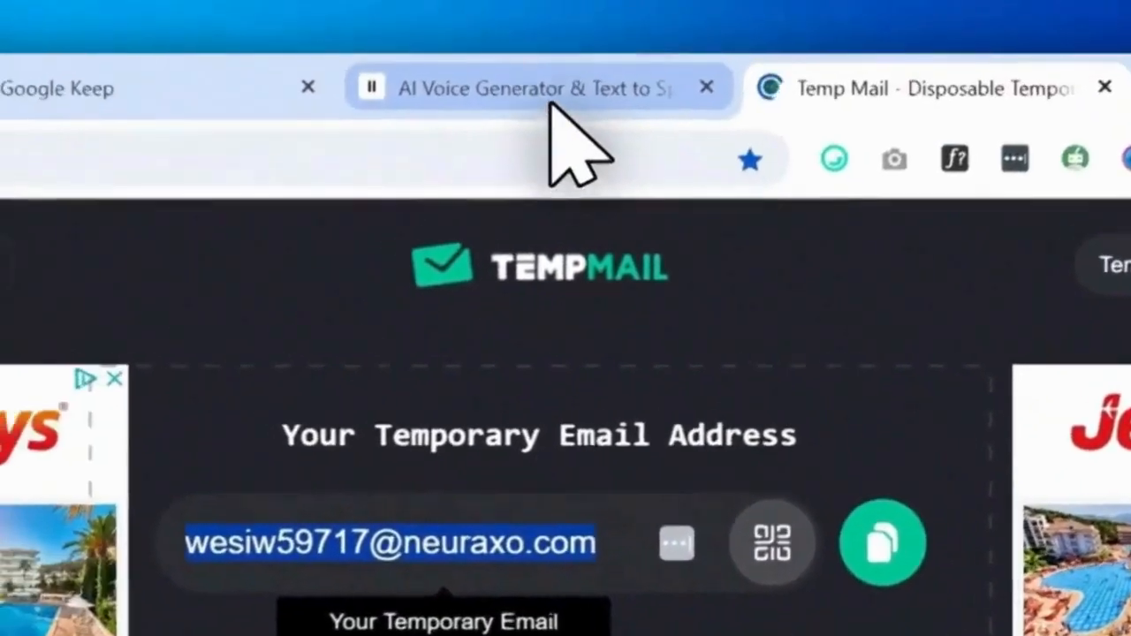
- Sign up for ElevenLabs with the temporary email address and an account password, accepting promotional updates and the Terms of Service
left_click(557, 86)
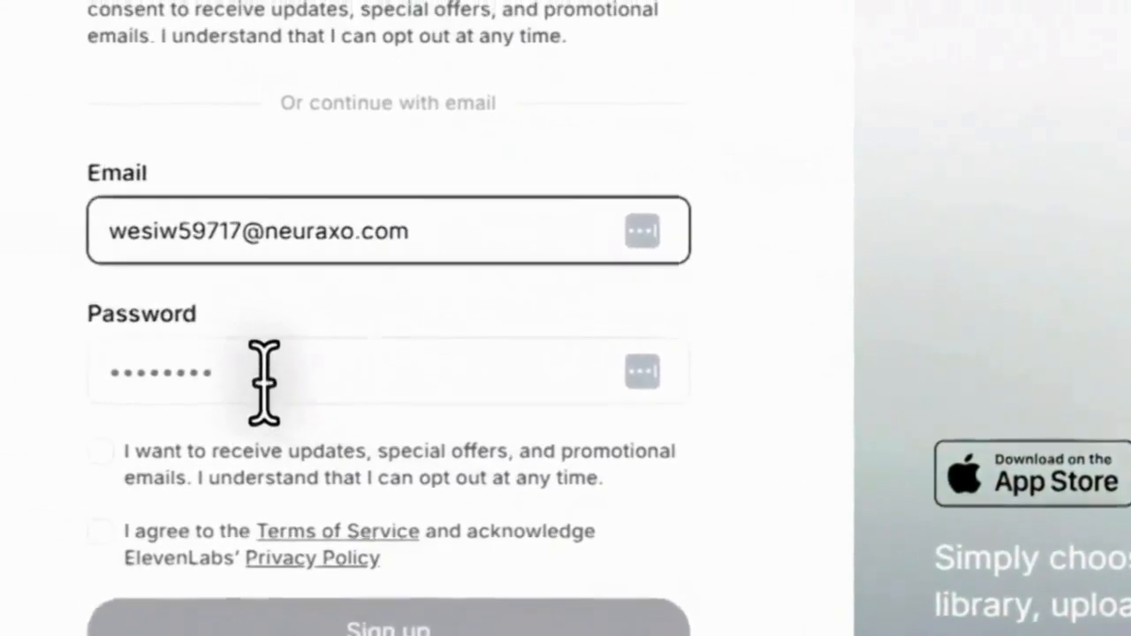
left_click(264, 382)
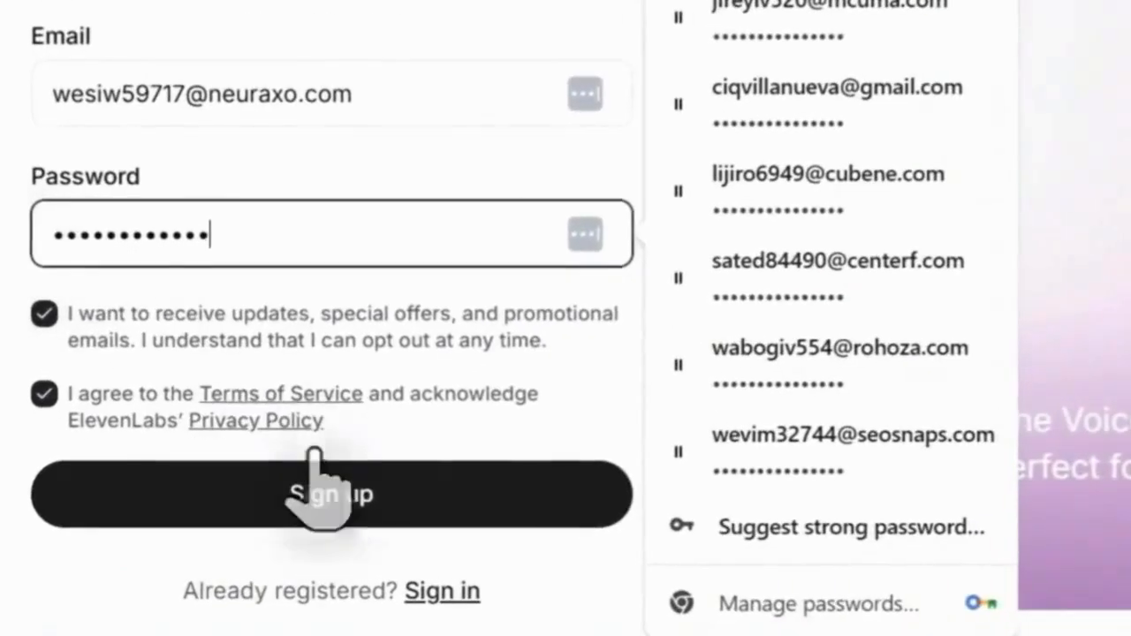
left_click(269, 525)
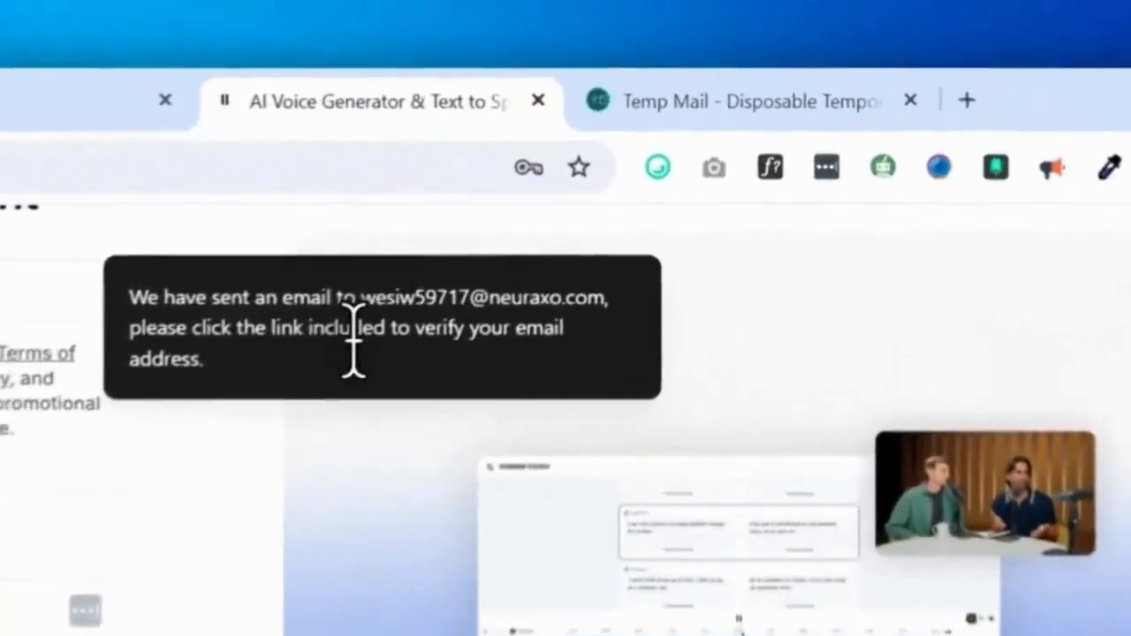
- In the Temp Mail inbox, open the "Verify your email for ElevenLabs" message and follow its verification link
left_click(718, 114)
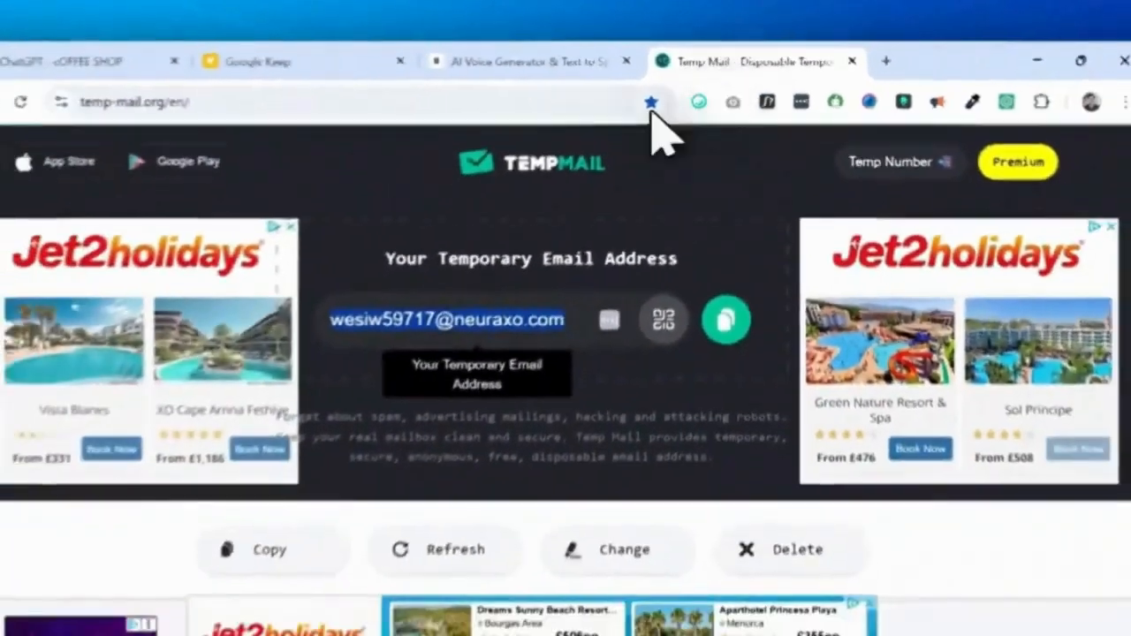
scroll(618, 389, "down", 3)
scroll(619, 407, "down", 3)
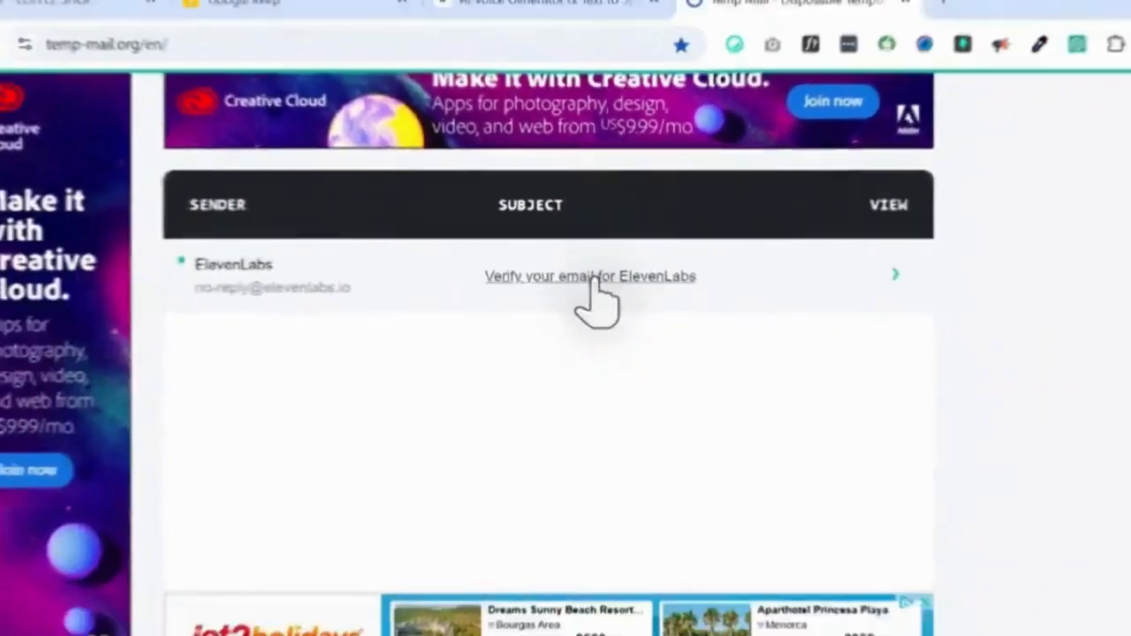
left_click(594, 300)
scroll(592, 292, "down", 4)
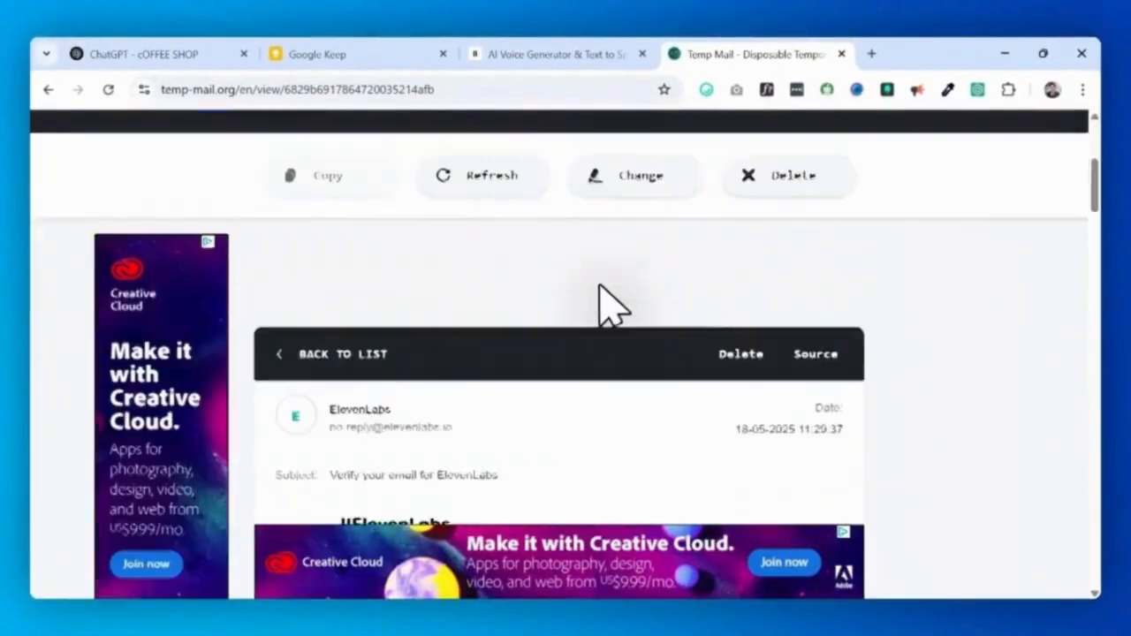
scroll(601, 408, "down", 1)
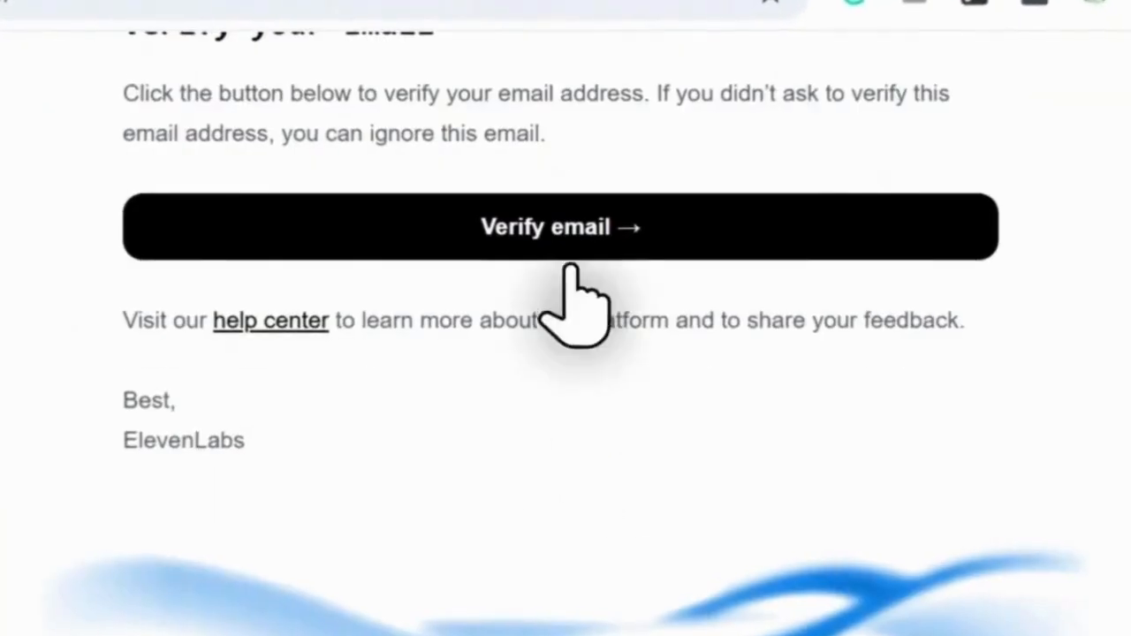
left_click(559, 239)
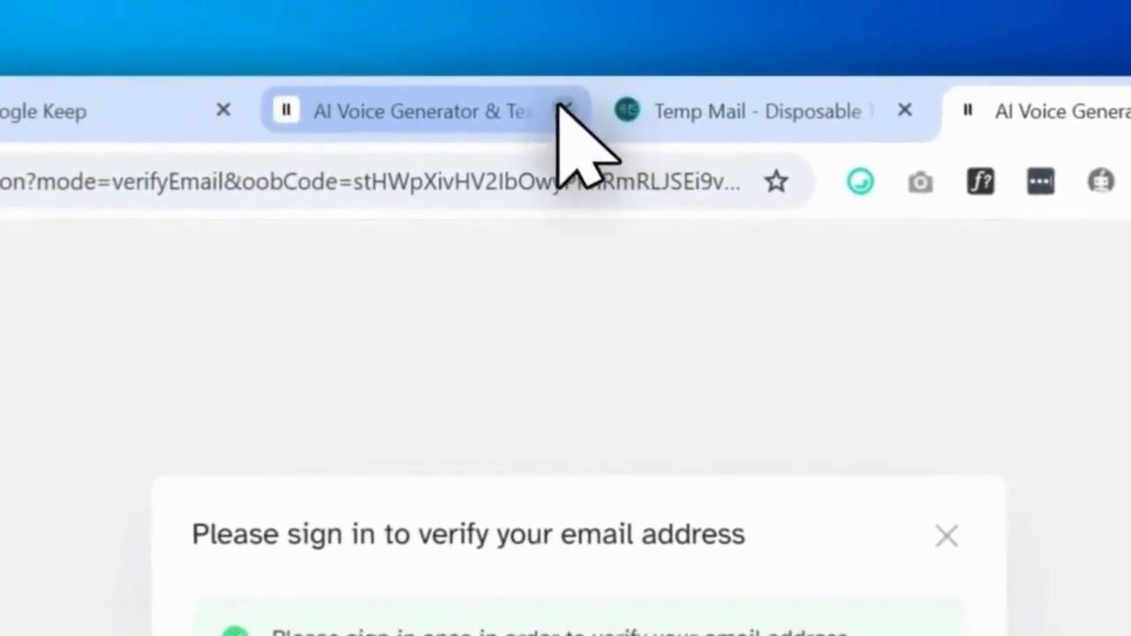
- Close the old ElevenLabs sign-up tab, dismiss the verification notice and go to the sign-in form
left_click(563, 110)
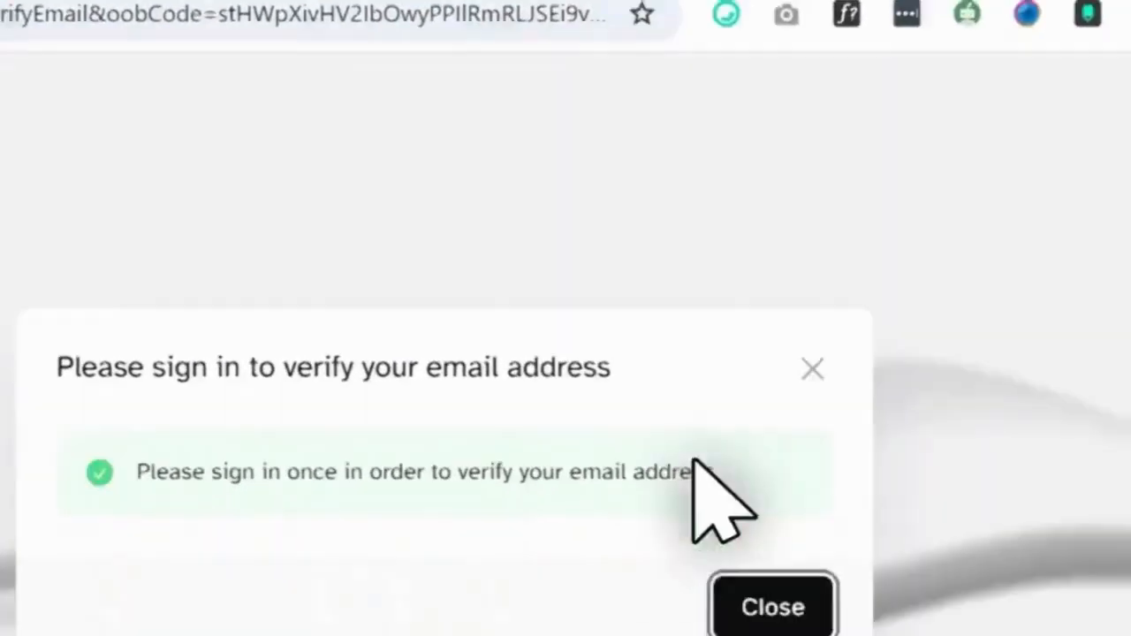
left_click(773, 607)
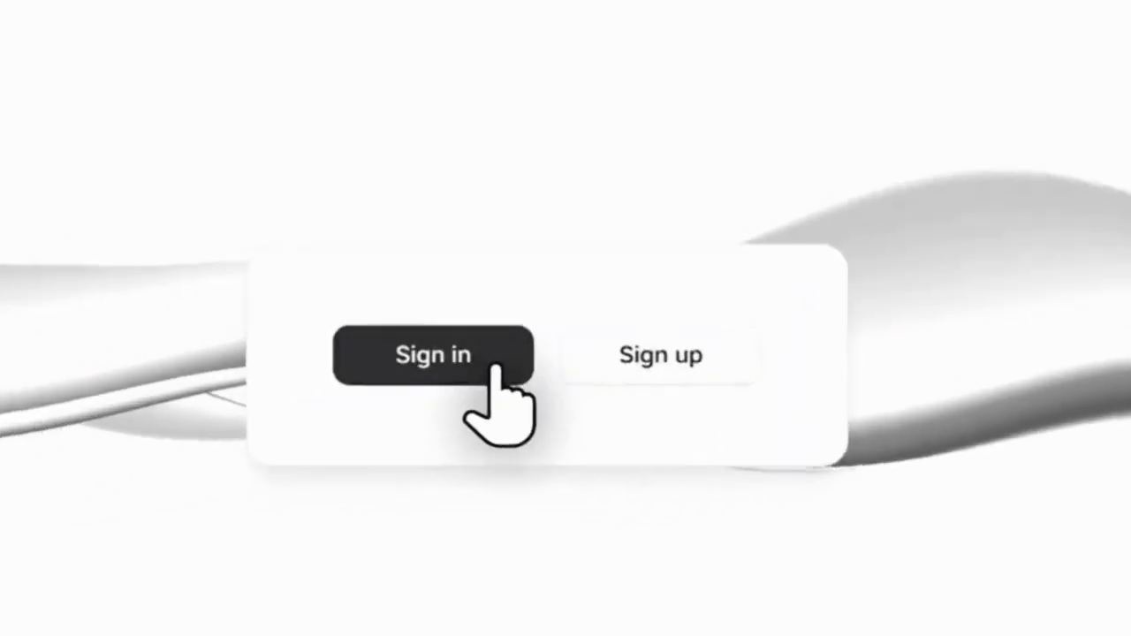
left_click(493, 364)
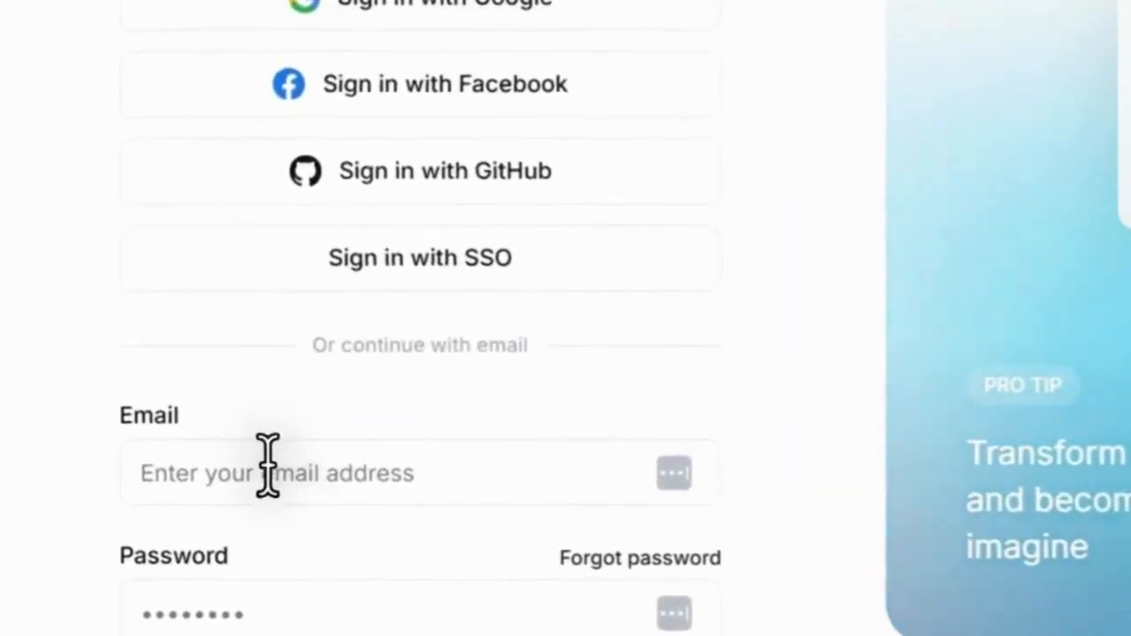
- Sign in to ElevenLabs with the temporary email address copied from Temp Mail and the account password, and dismiss the password-saving prompt
left_click(268, 466)
scroll(335, 450, "down", 3)
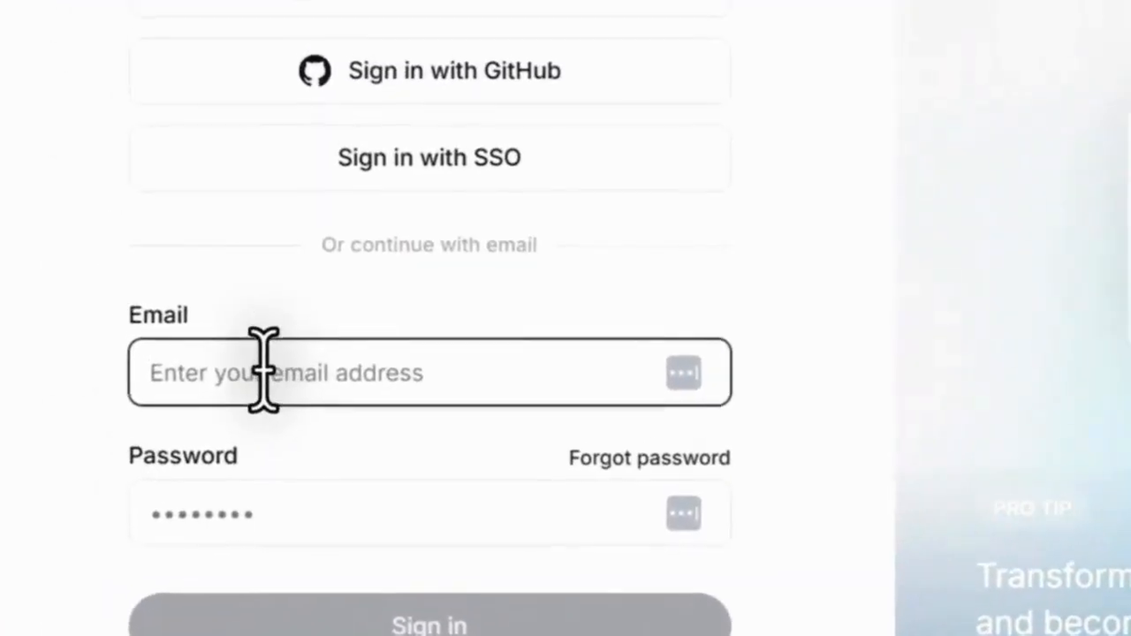
left_click(575, 139)
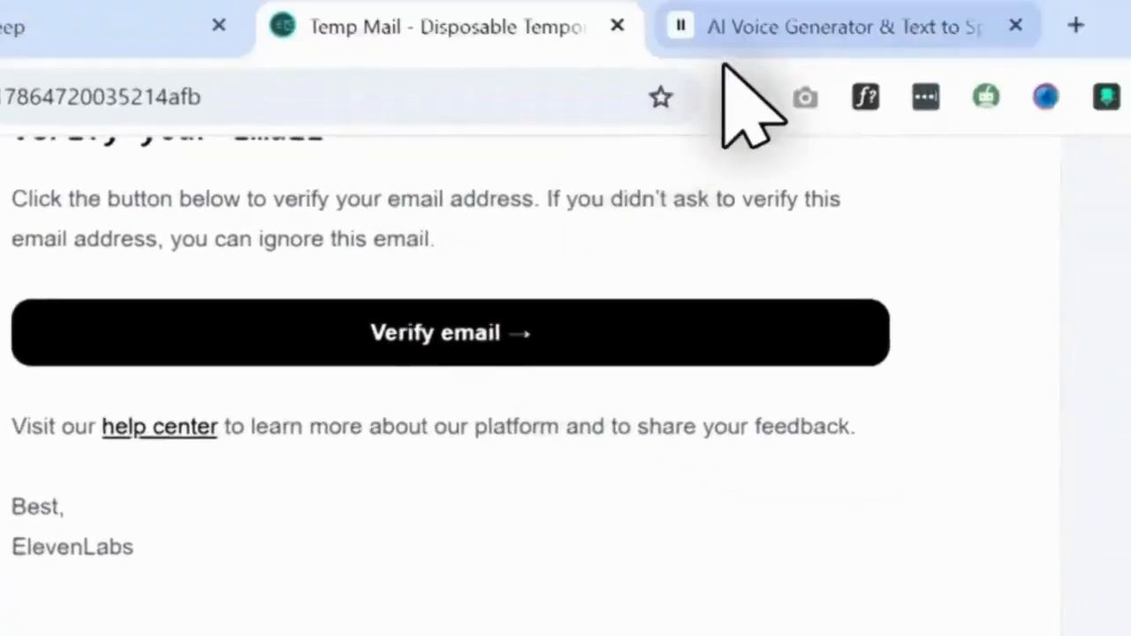
left_click(791, 35)
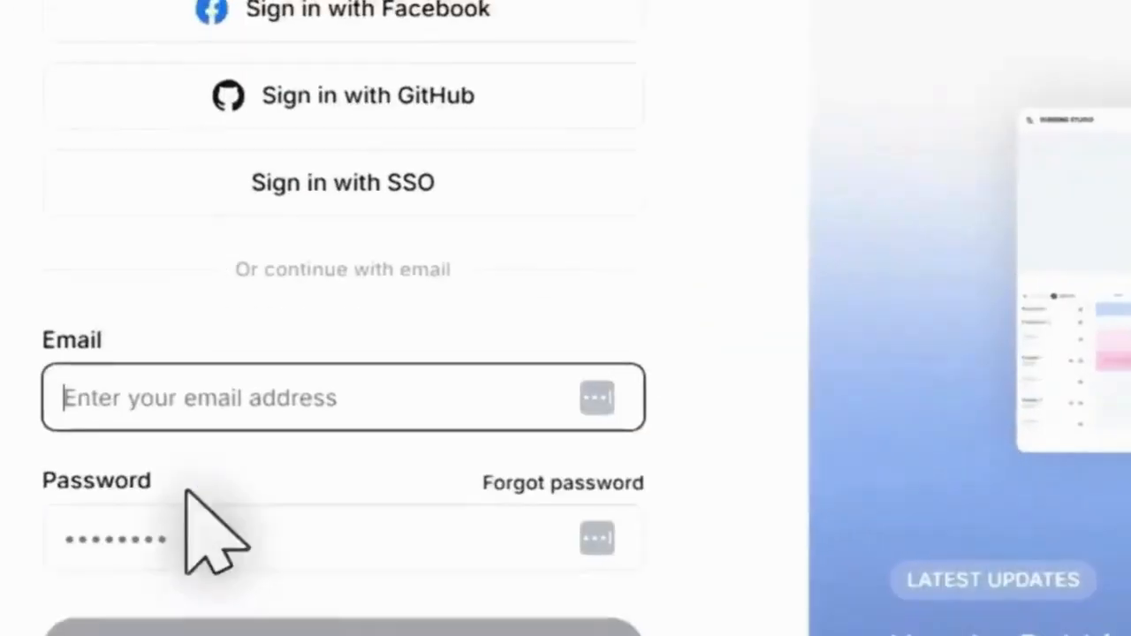
left_click(110, 399)
key("ctrl+v")
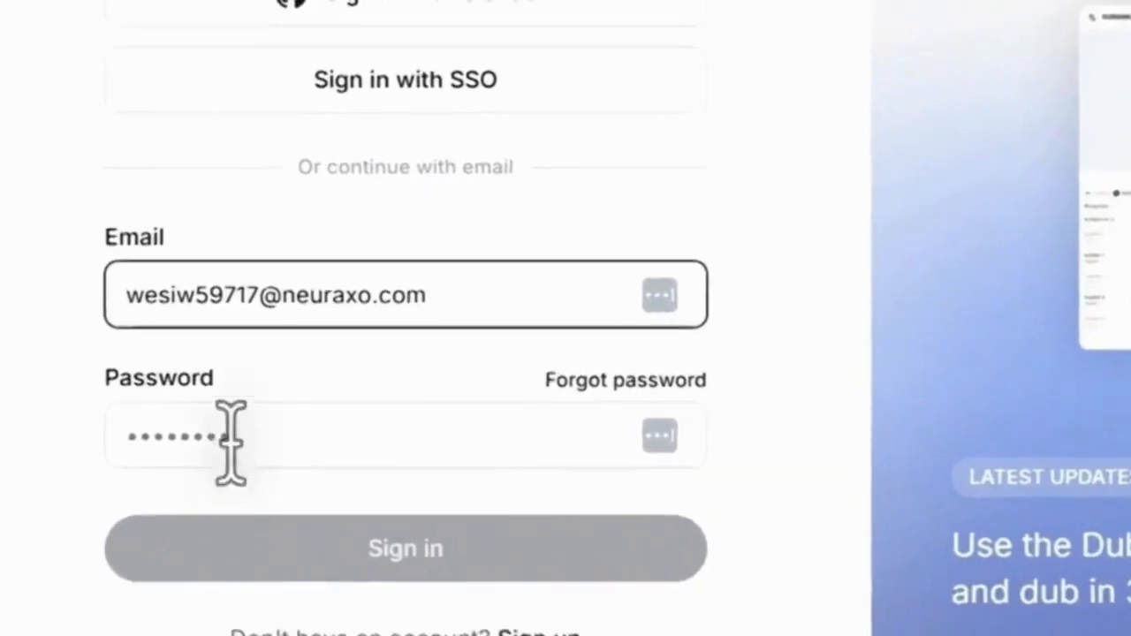
left_click(230, 438)
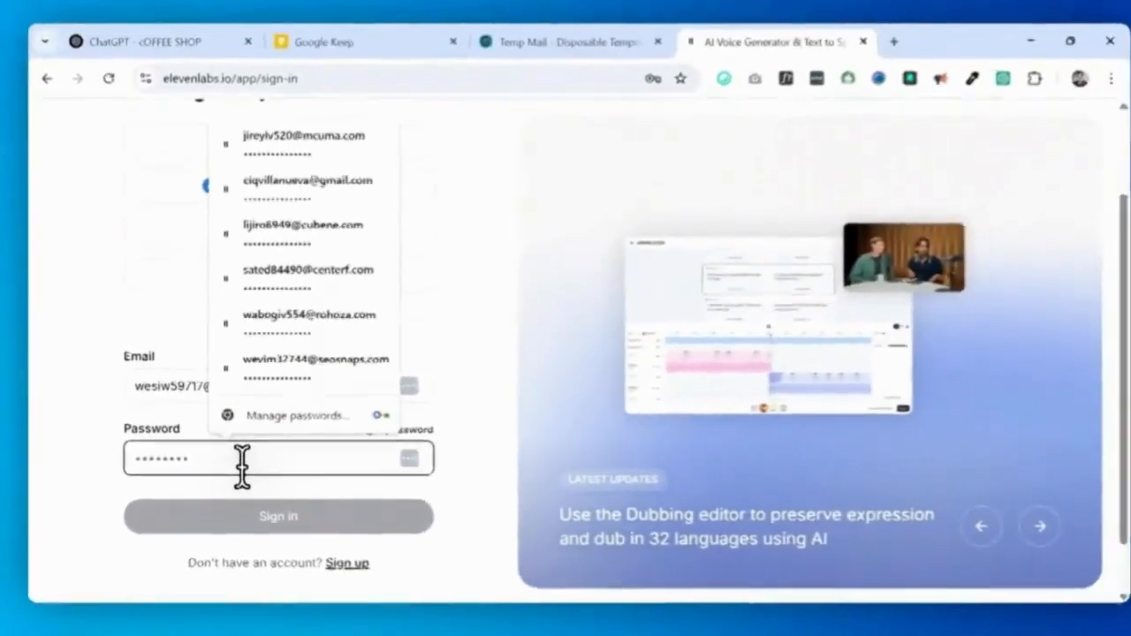
key("ctrl+v")
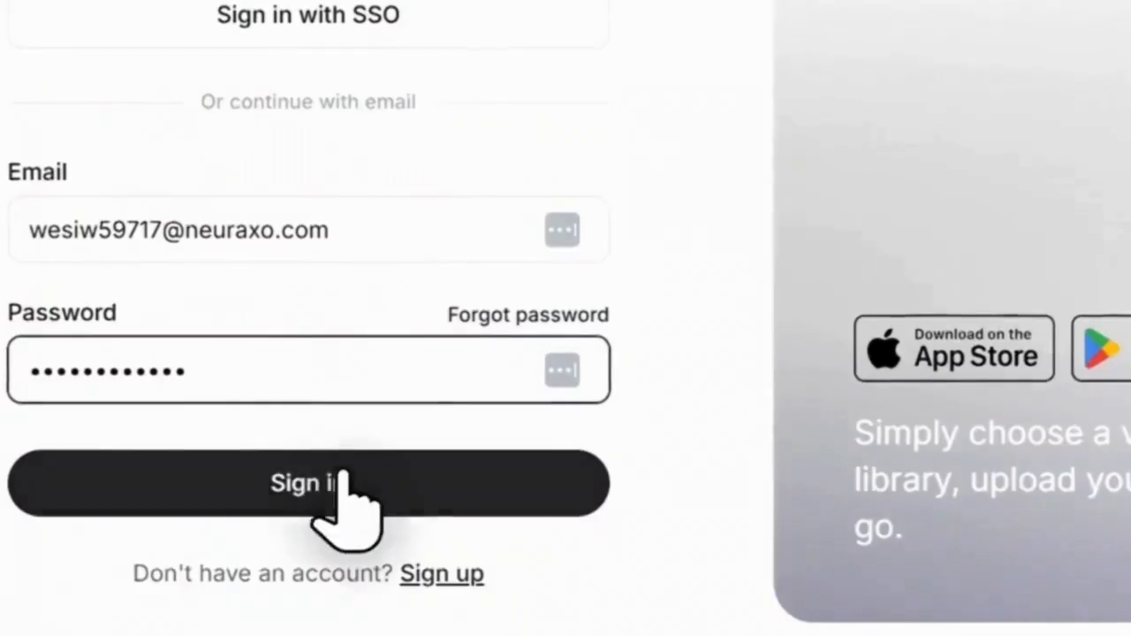
left_click(343, 478)
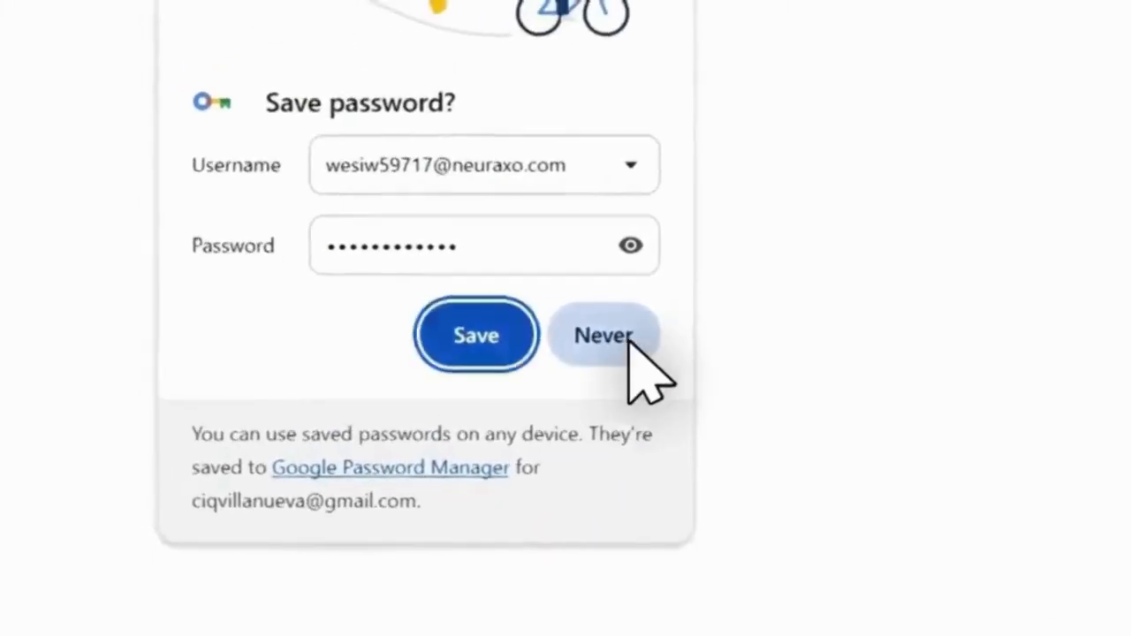
left_click(1026, 130)
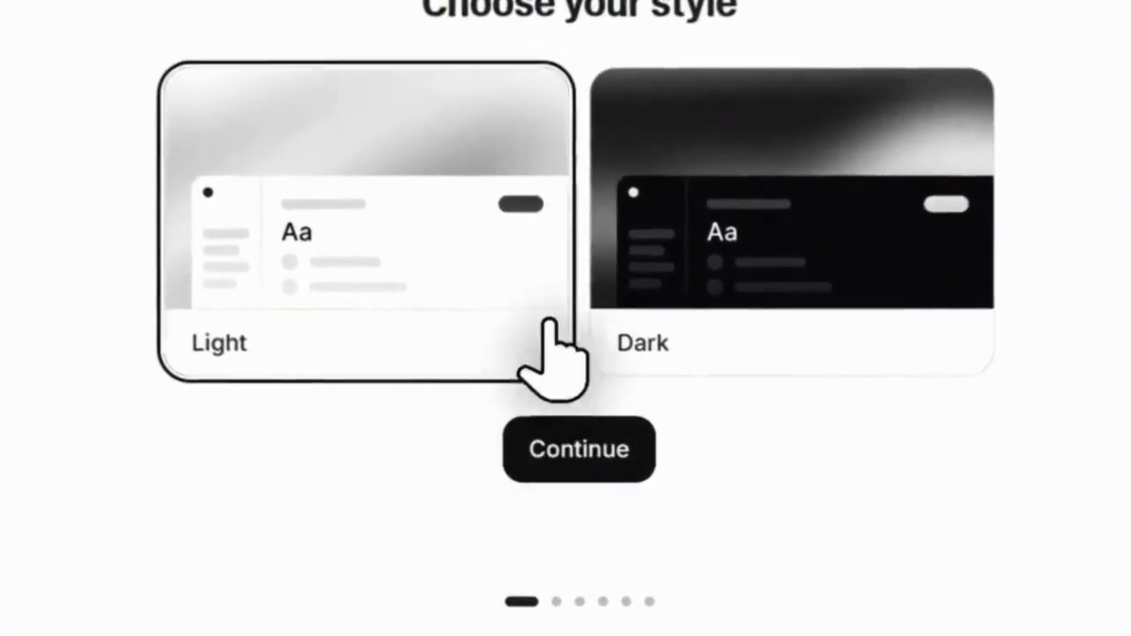
- Continue the onboarding with the Light style, fill in the name and date of birth, and proceed to the following question
left_click(548, 428)
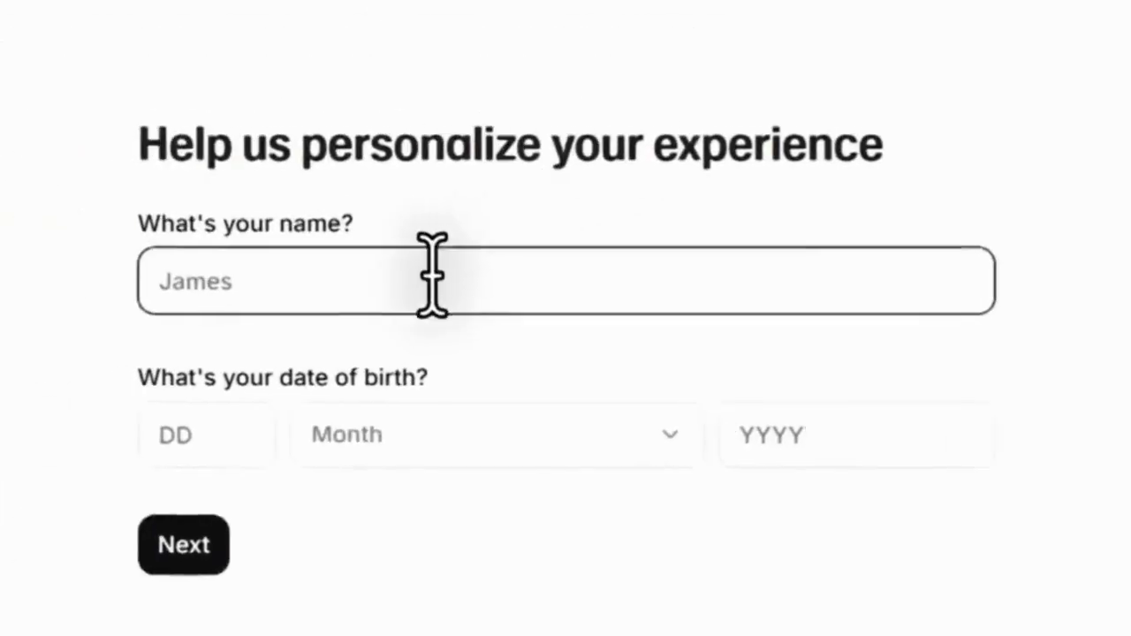
left_click(447, 278)
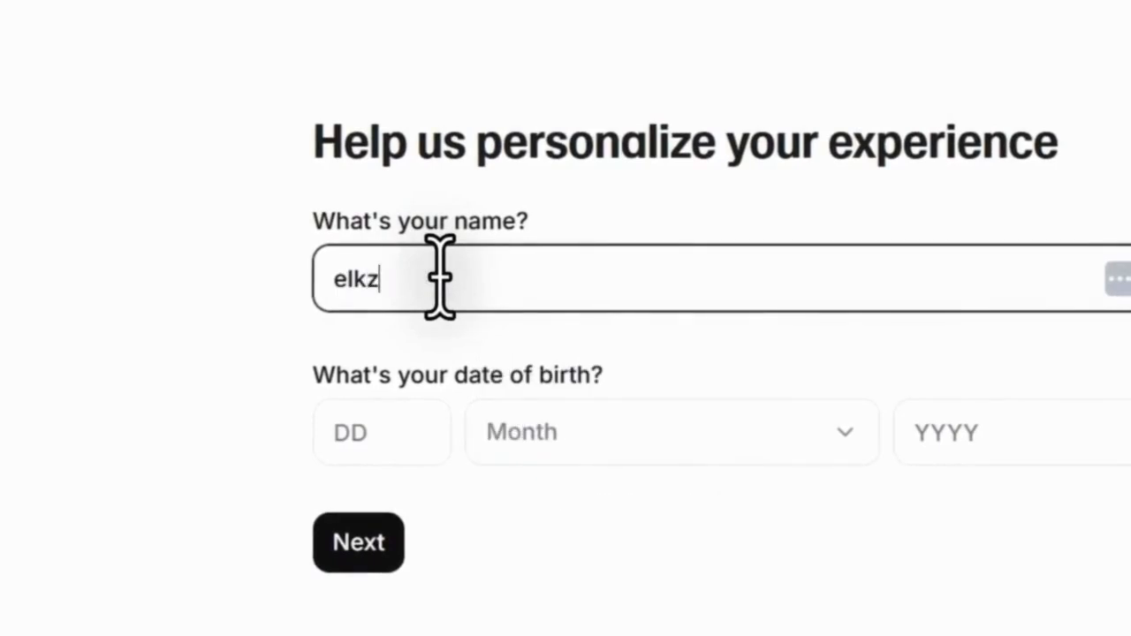
left_click(376, 431)
type("2")
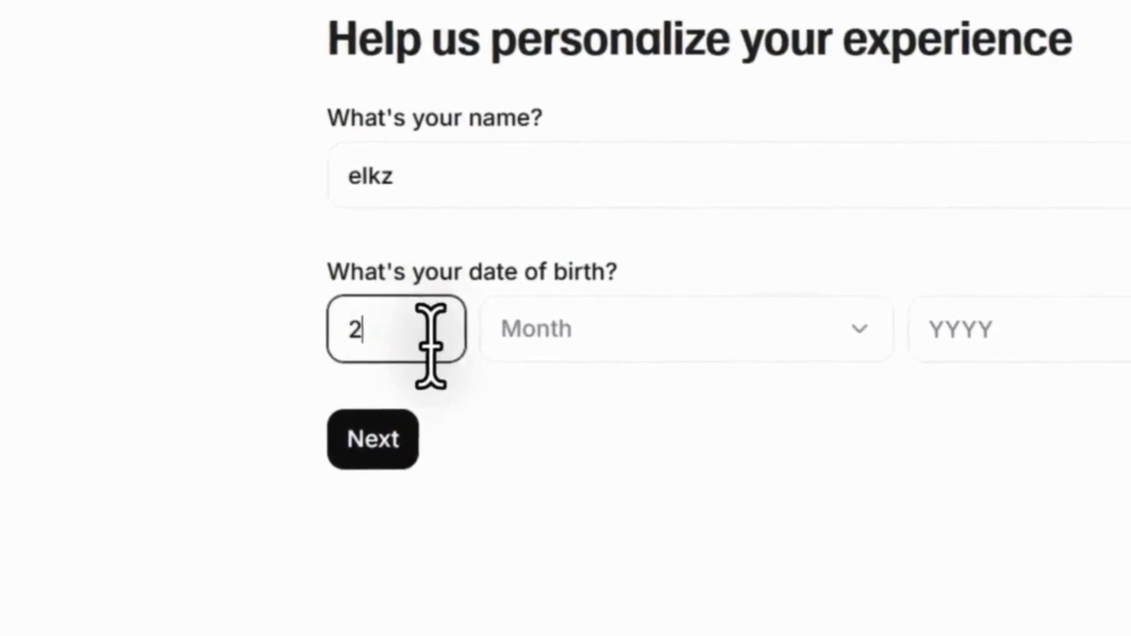
type("9")
left_click(610, 342)
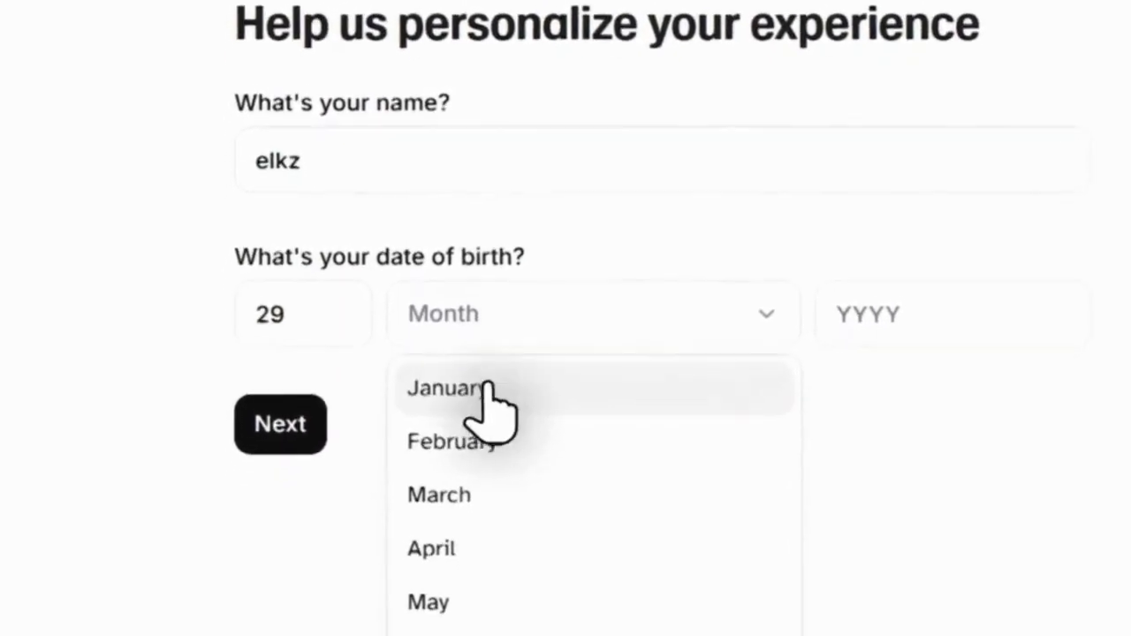
left_click(488, 389)
left_click(886, 314)
type("1989")
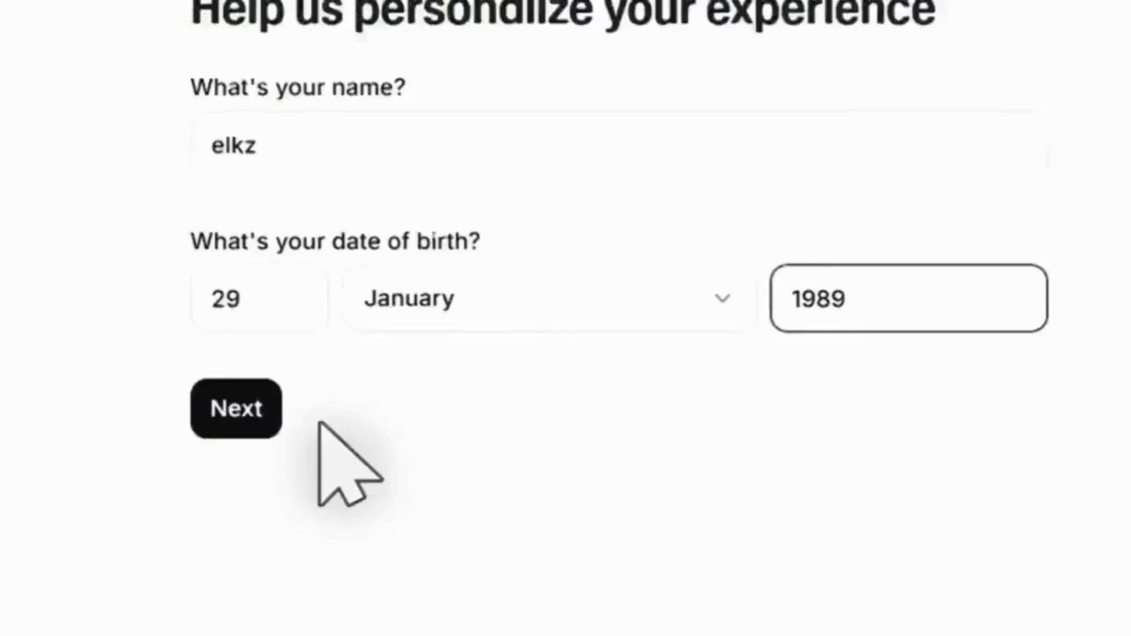
left_click(40, 464)
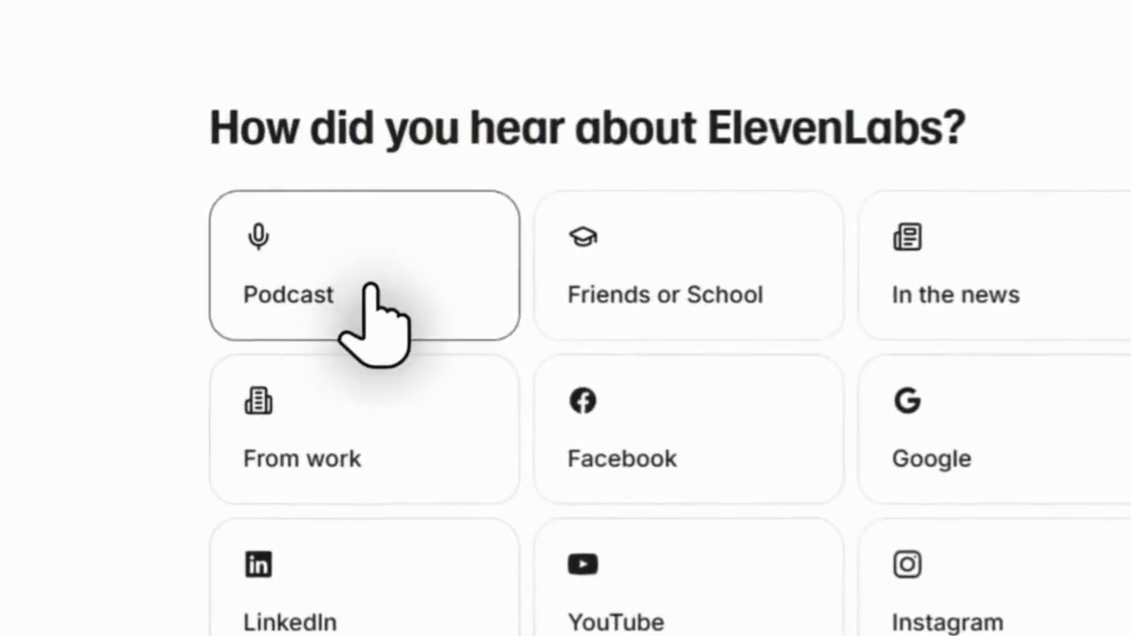
- Answer the onboarding questions with Podcast as the source, Personal use and Text to speech, and start using the platform
left_click(369, 287)
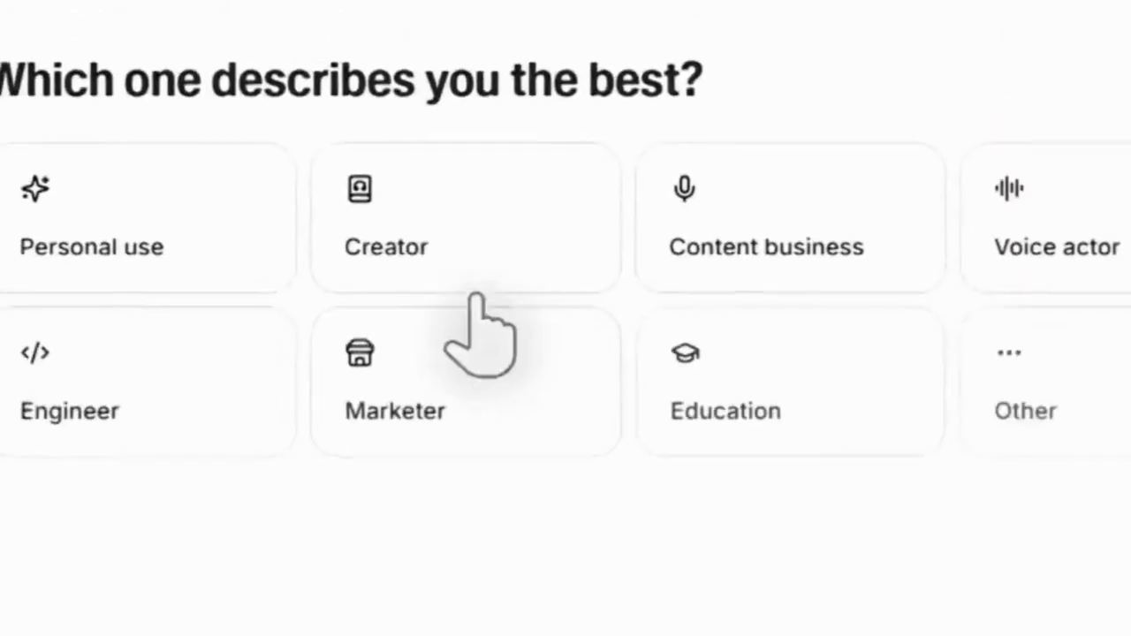
left_click(350, 274)
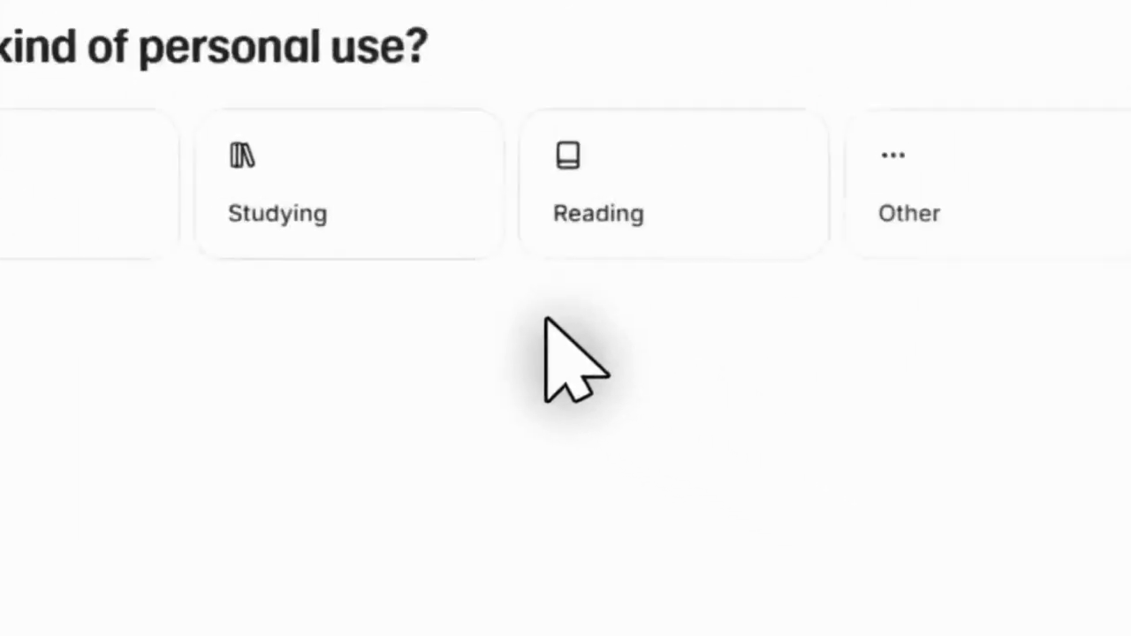
left_click(352, 283)
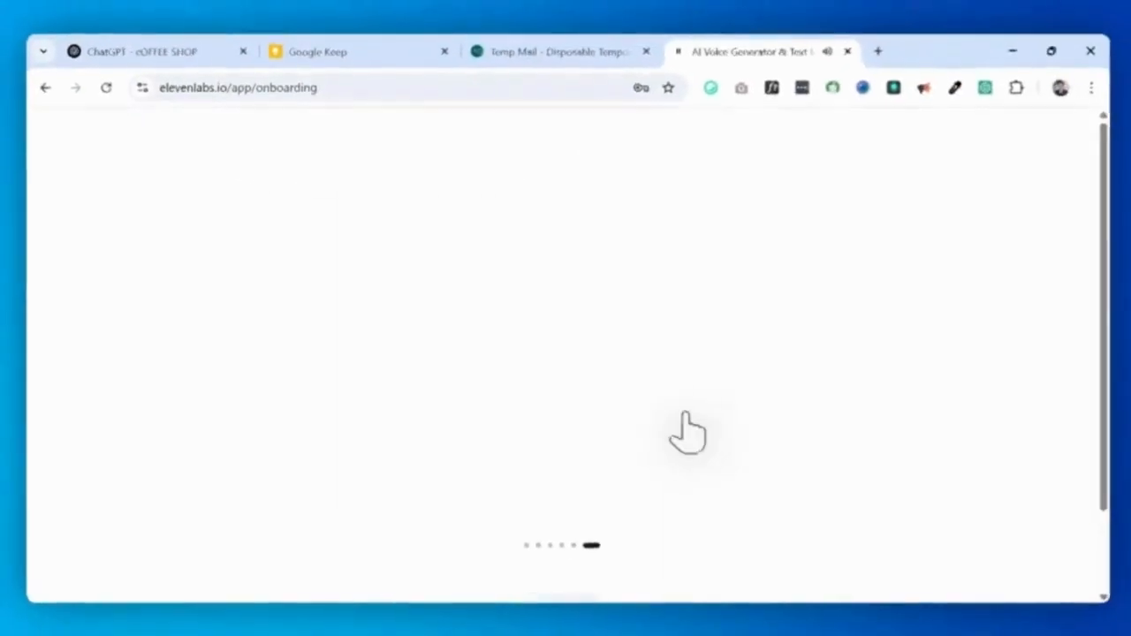
left_click(332, 351)
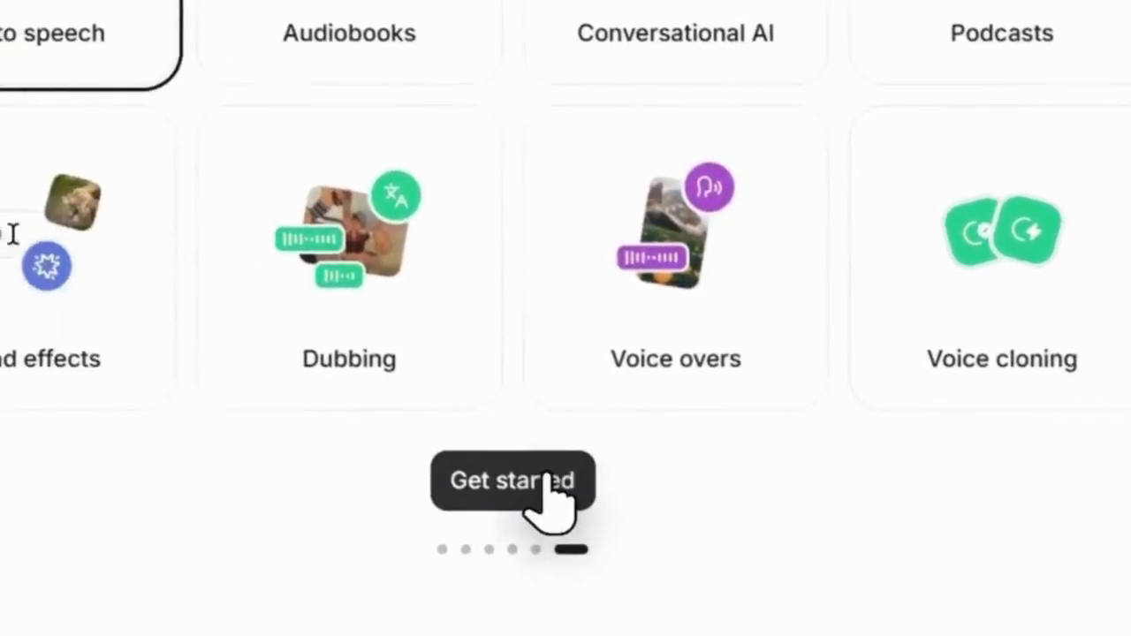
left_click(546, 482)
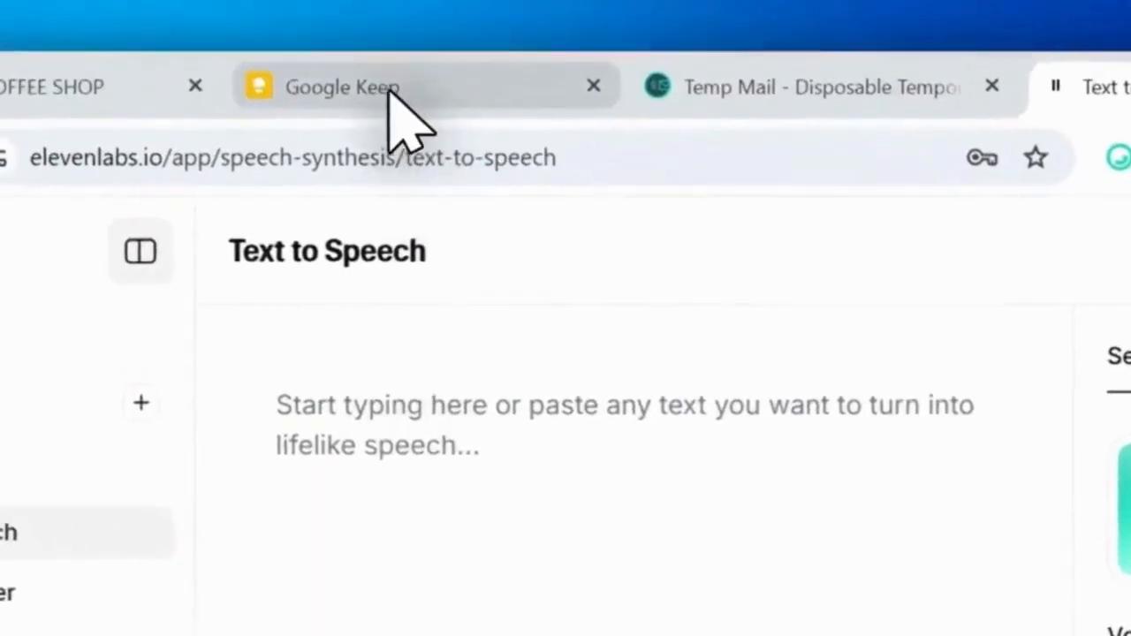
- Copy the whole voice-over text from the Google Keep note into the ElevenLabs Text to Speech editor, and close the Temp Mail tab
left_click(392, 91)
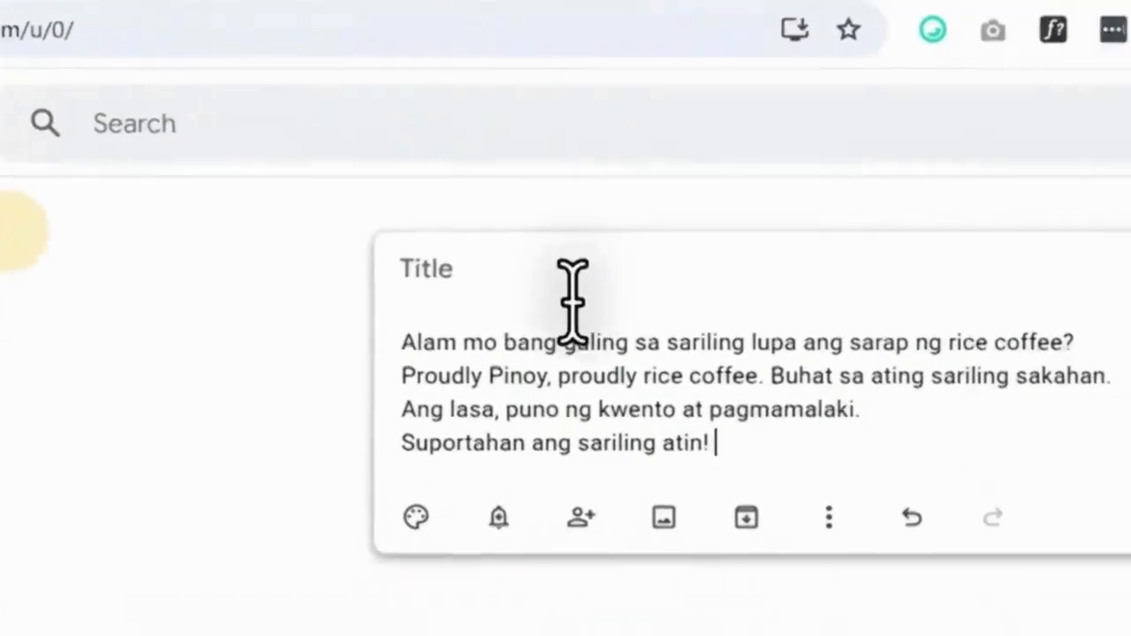
key("ctrl+a")
key("ctrl+c")
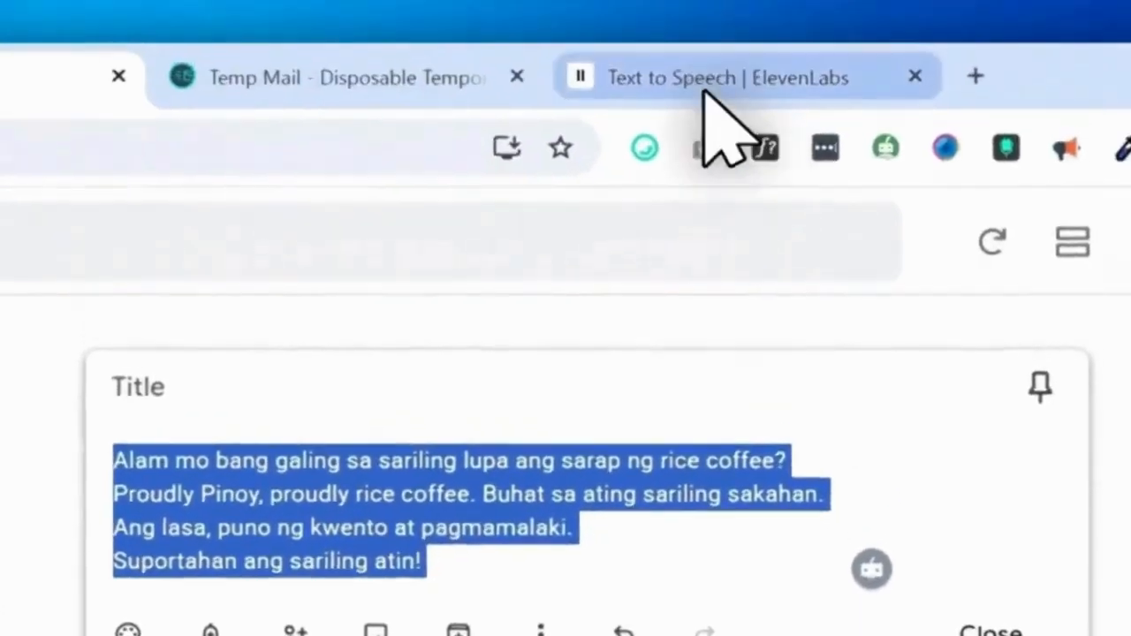
left_click(707, 88)
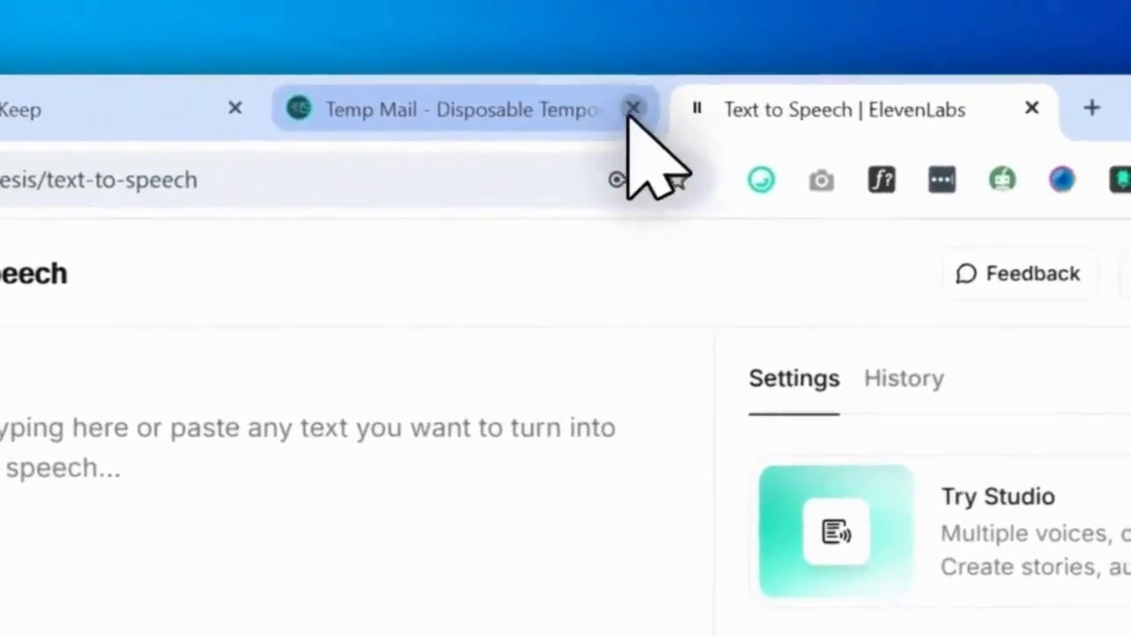
left_click(650, 97)
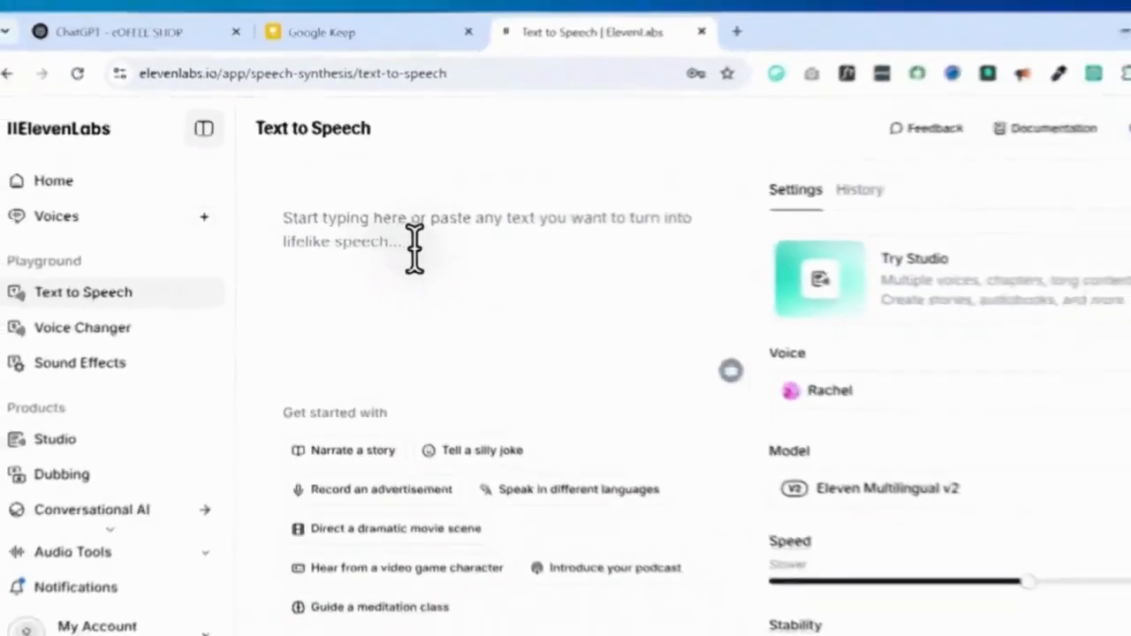
left_click(414, 254)
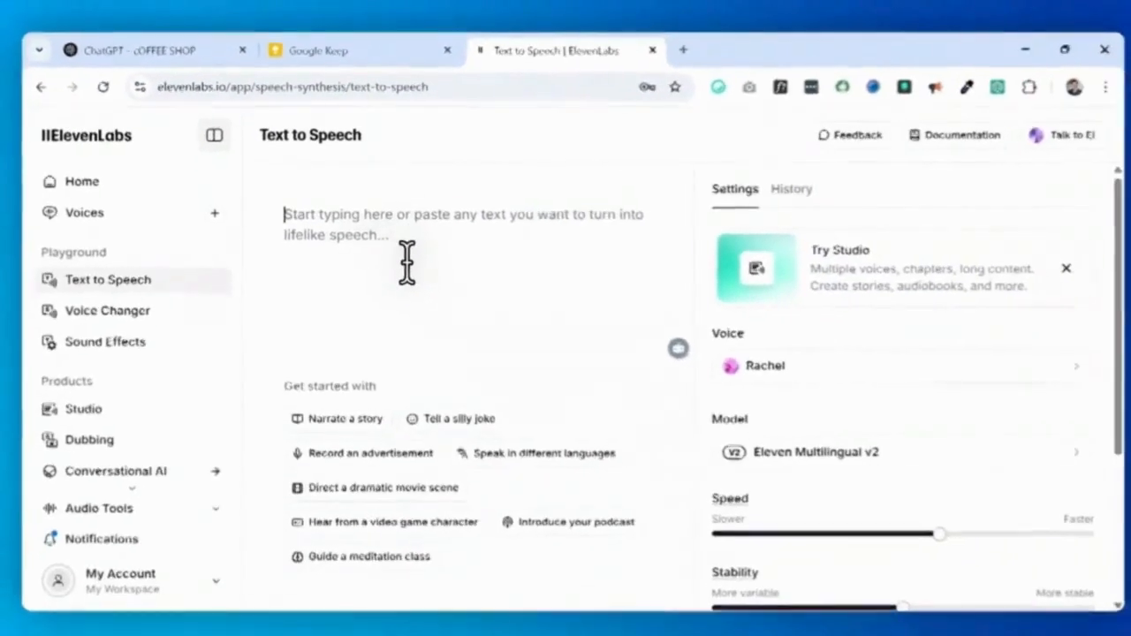
key("ctrl+v")
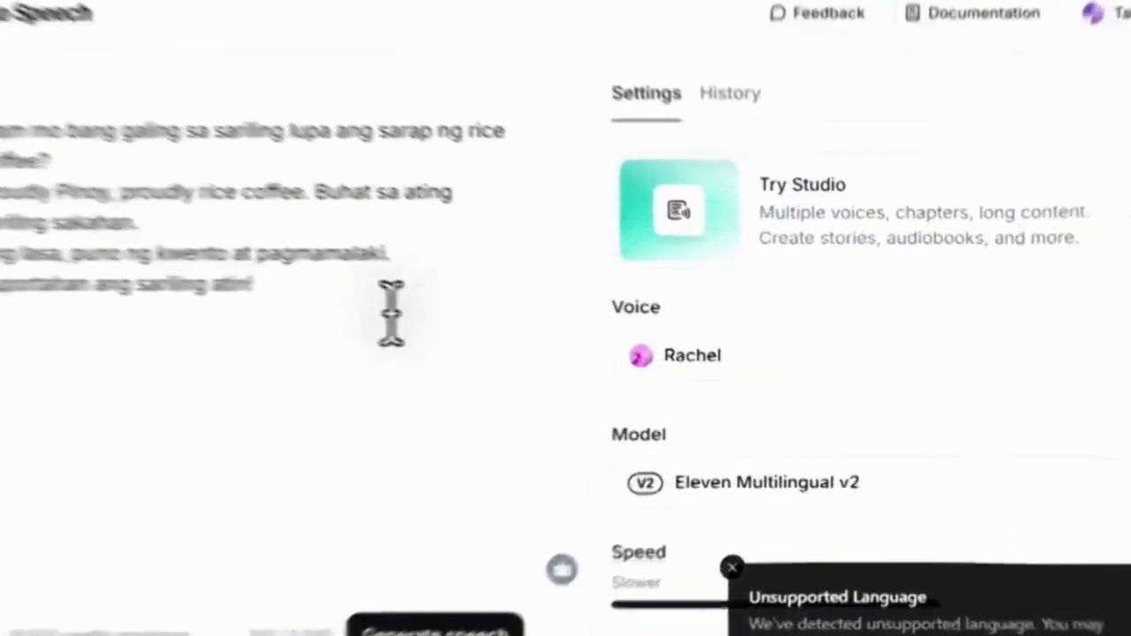
- Search the voices for "filipino" and add "Boy Advertising: Radio Ads & Audio Promotionals" to My Voices
left_click(771, 361)
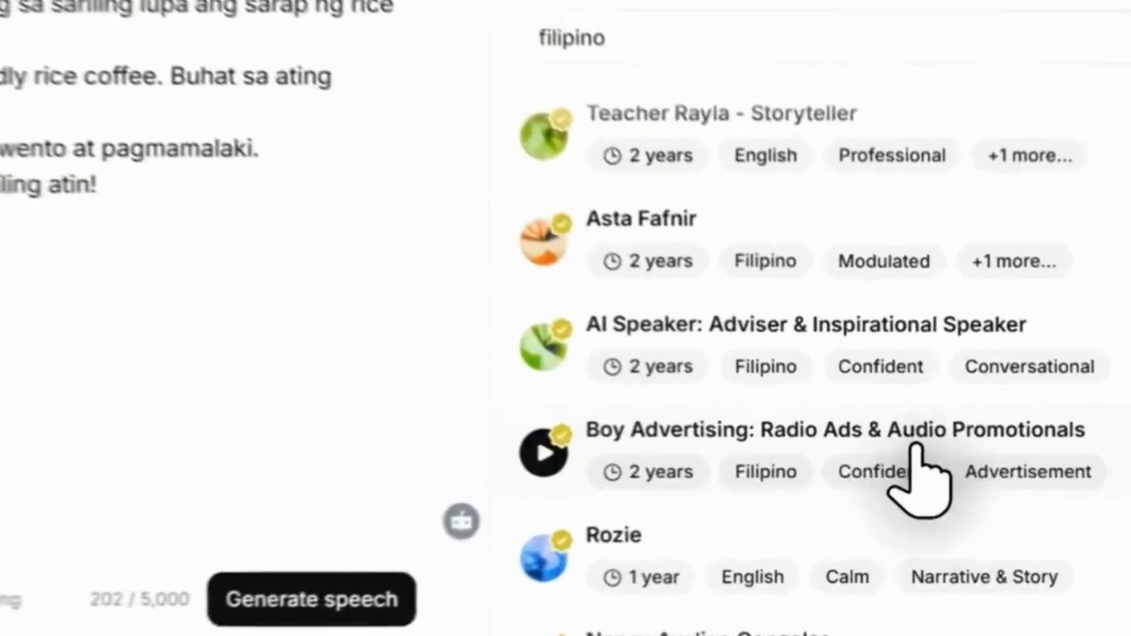
left_click(811, 446)
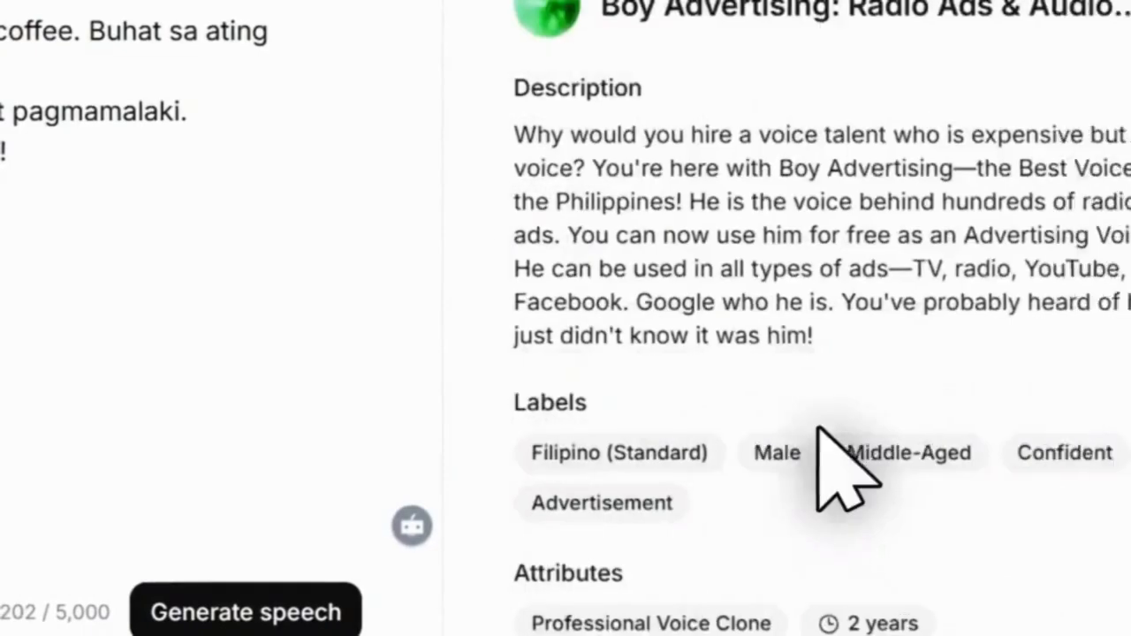
scroll(884, 353, "down", 3)
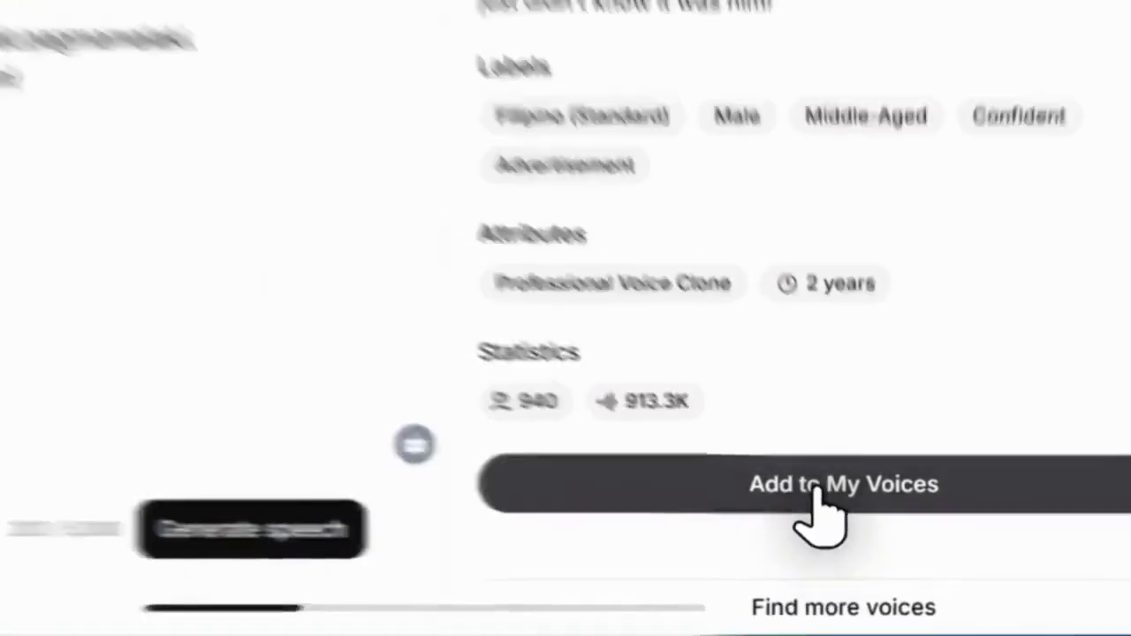
left_click(817, 495)
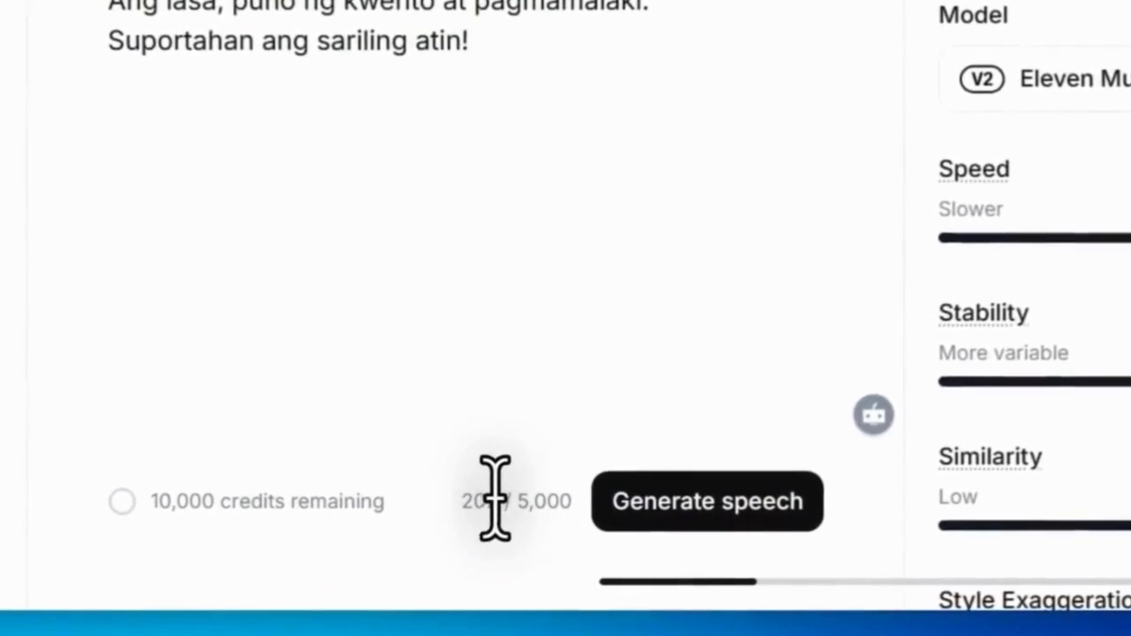
- Check the script's character count and generate the speech from the pasted text
double_click(485, 501)
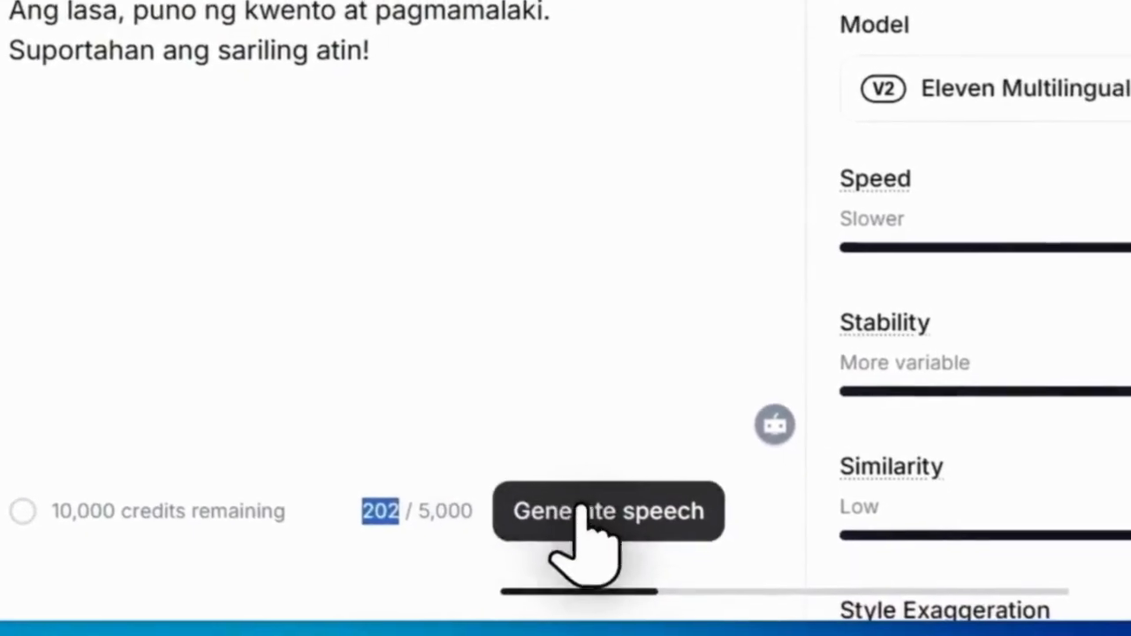
left_click(565, 366)
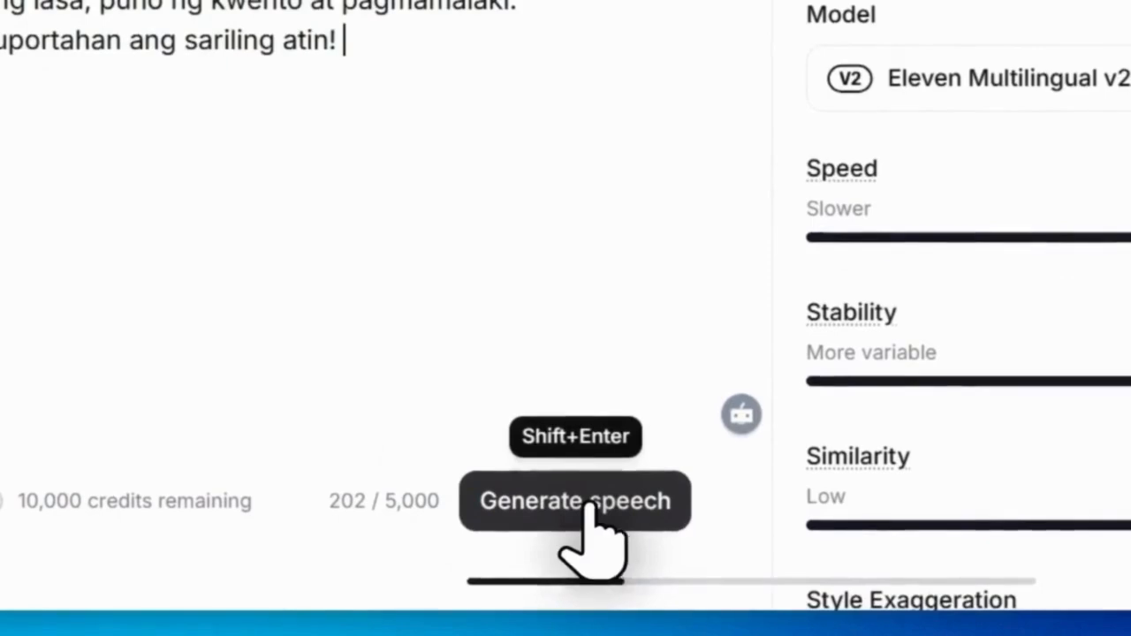
left_click(588, 505)
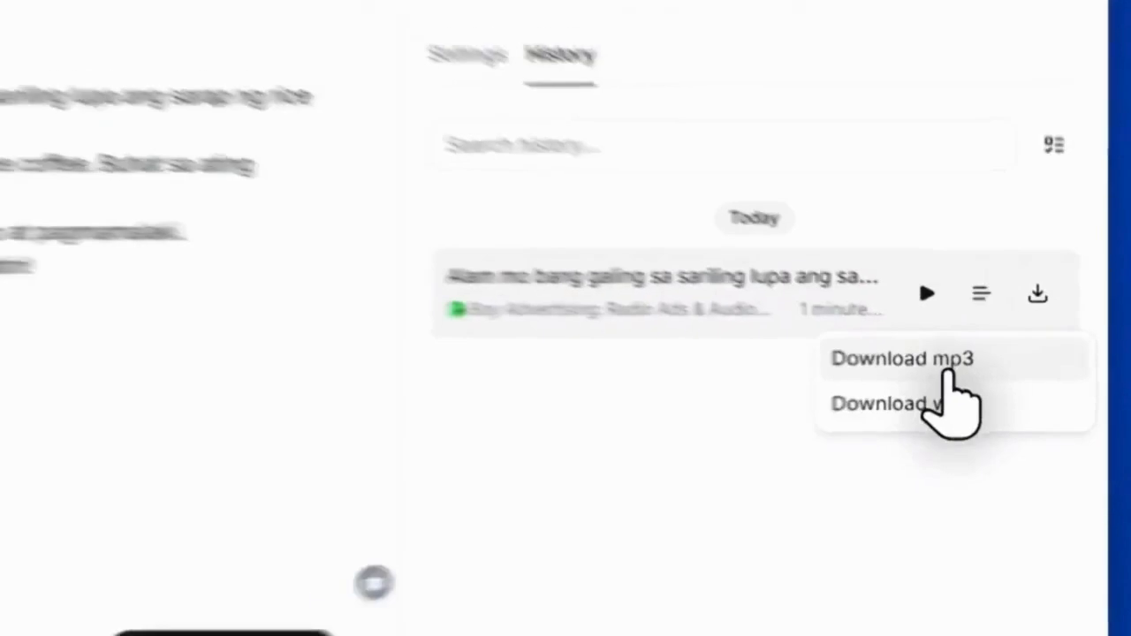
- Download the generated speech as an MP3, save the file, and switch to the ChatGPT coffee shop conversation
left_click(947, 371)
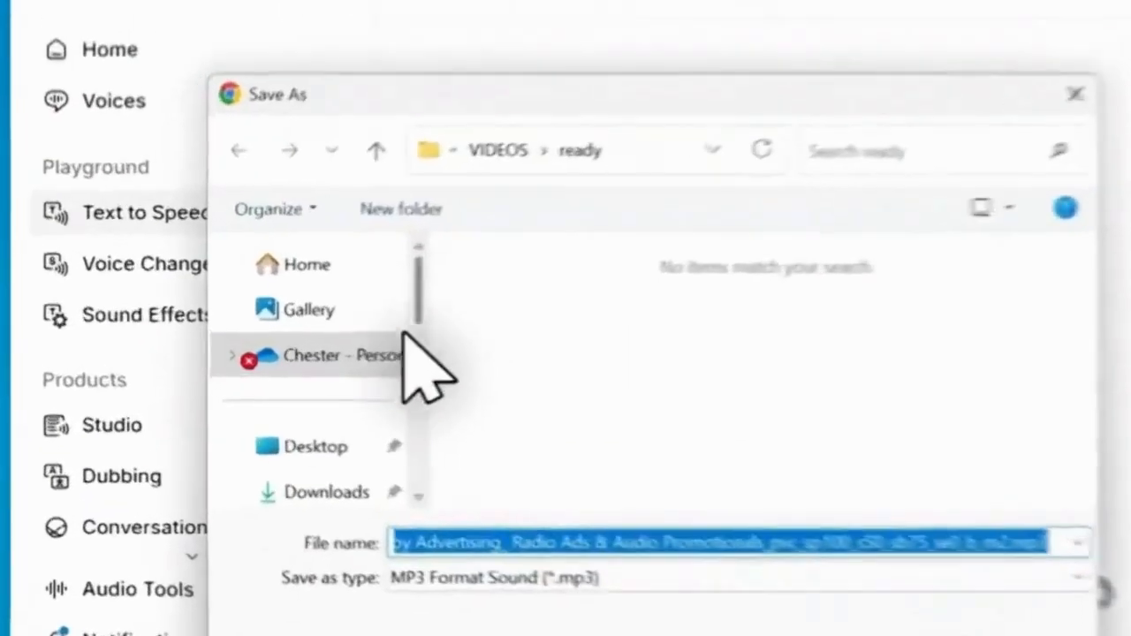
key("Return")
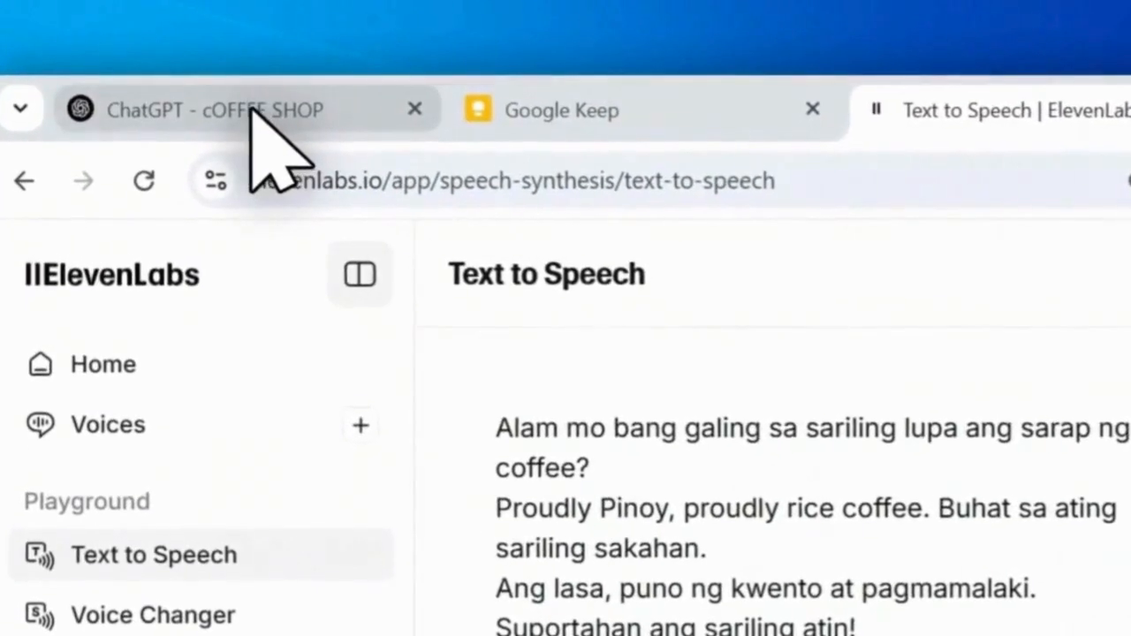
left_click(252, 110)
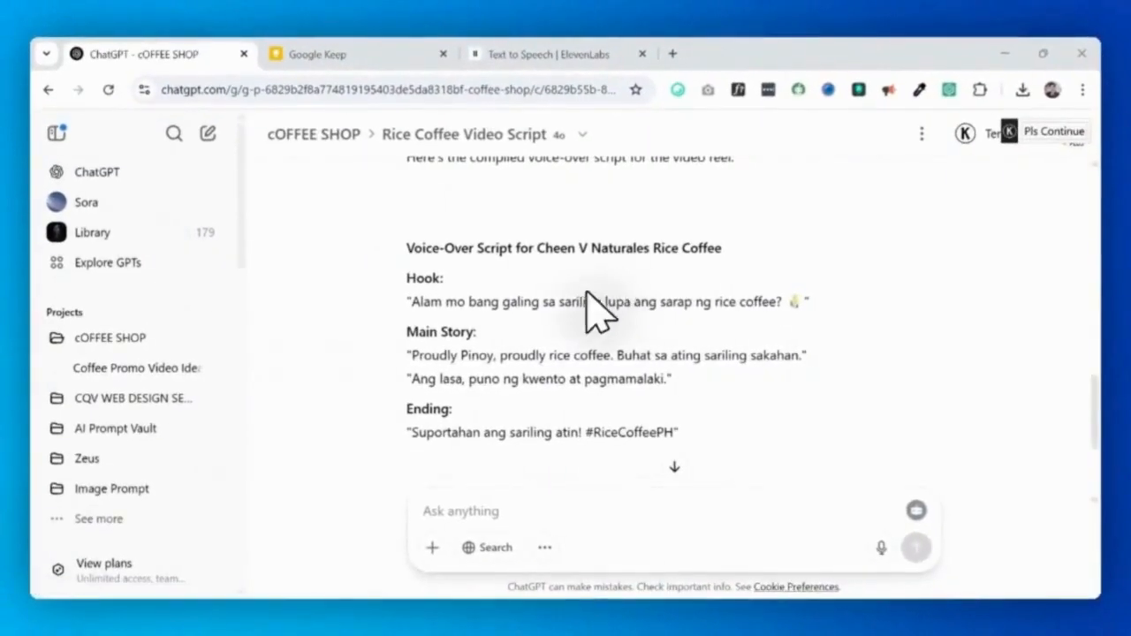
- Review the rice coffee video script and select the Scene 1 description "Rice fields at sunrise, farmers harvesting rice"
scroll(586, 313, "down", 1)
scroll(573, 313, "up", 6)
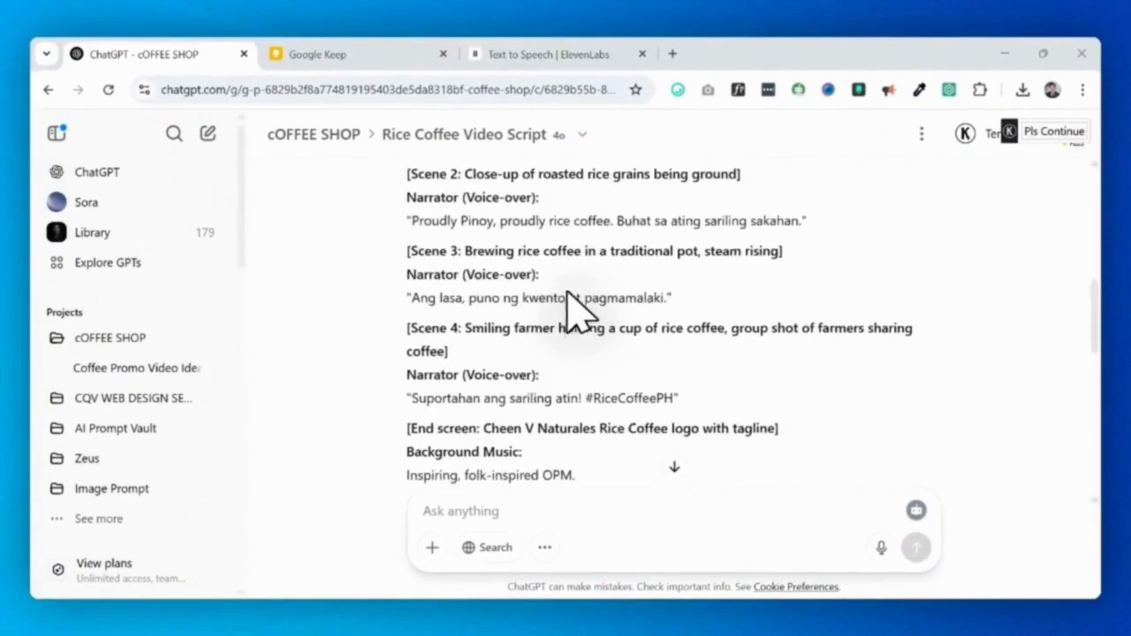
scroll(570, 305, "up", 3)
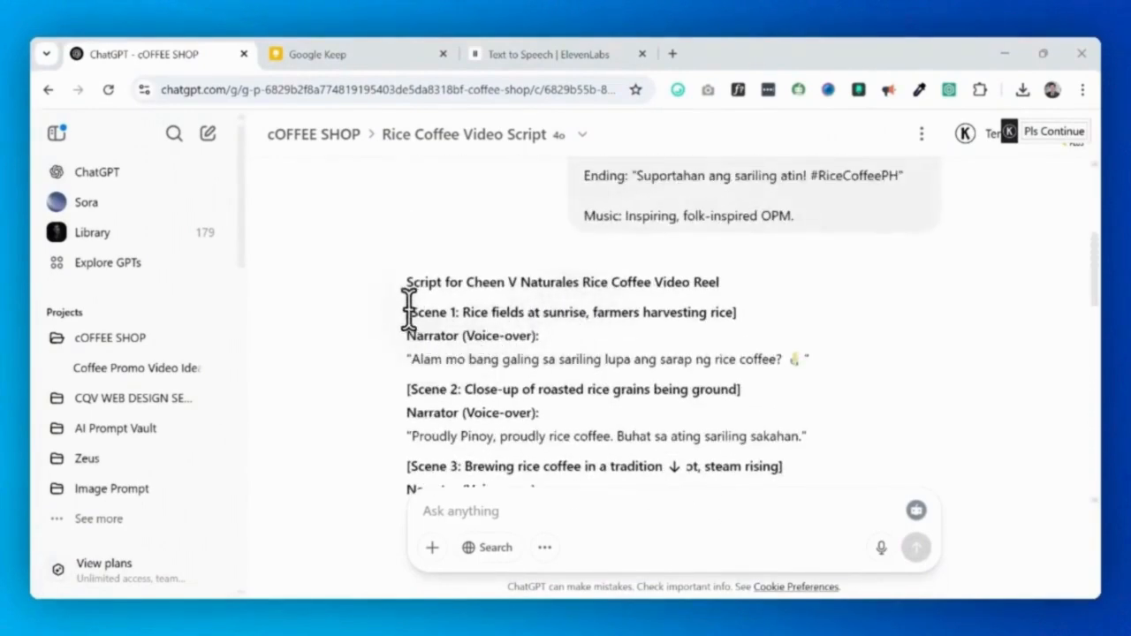
scroll(531, 371, "down", 3)
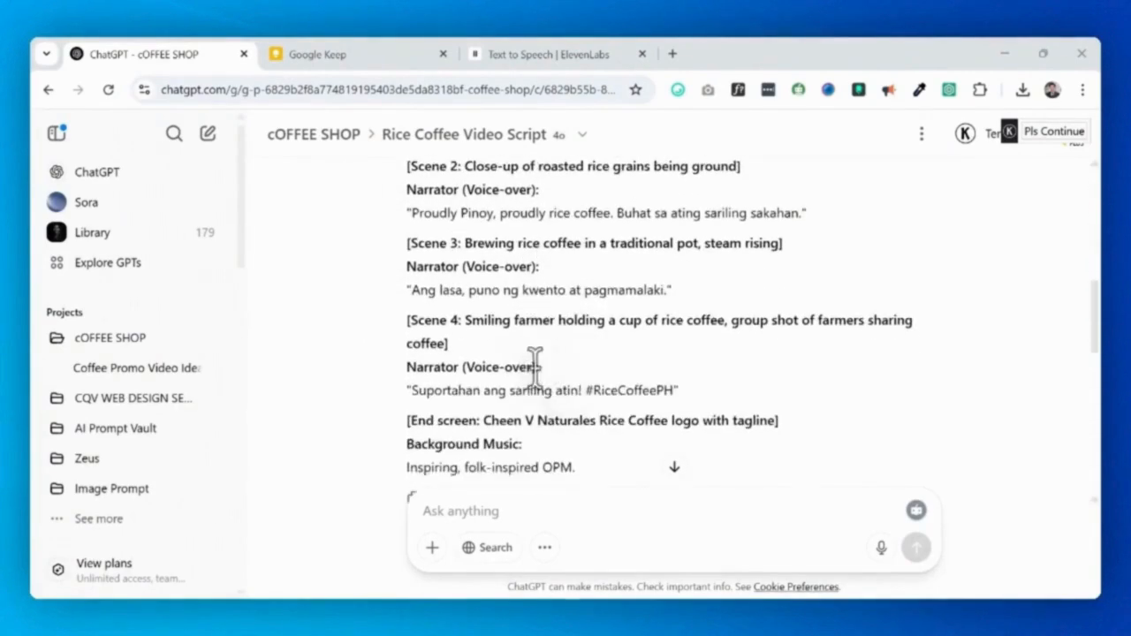
scroll(610, 386, "down", 2)
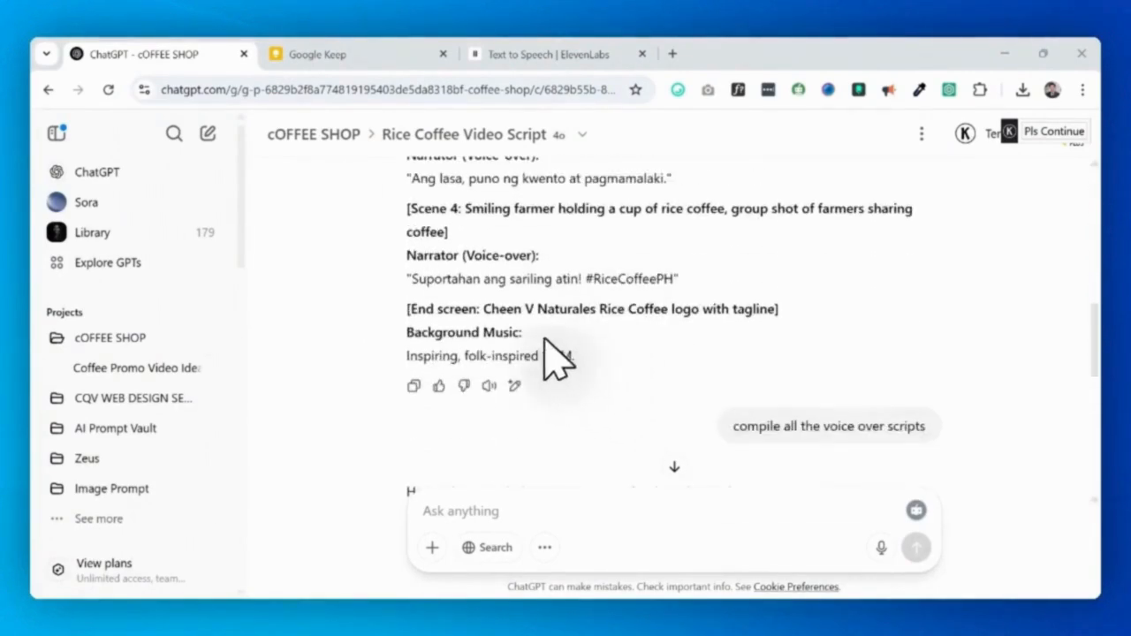
scroll(566, 353, "up", 3)
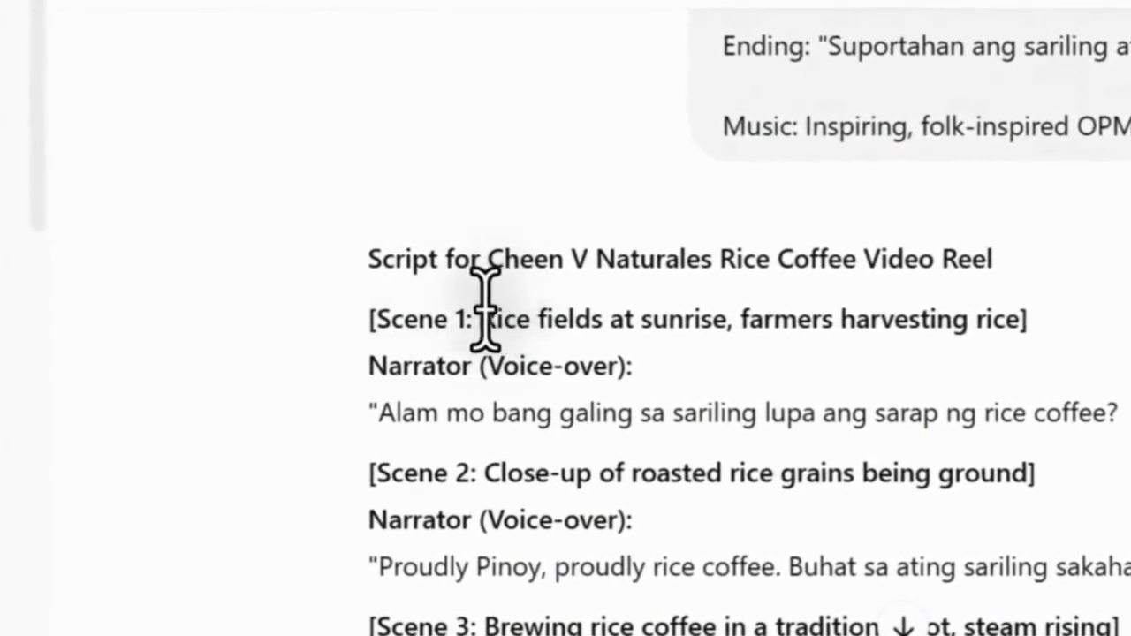
left_click_drag(486, 314, 1015, 319)
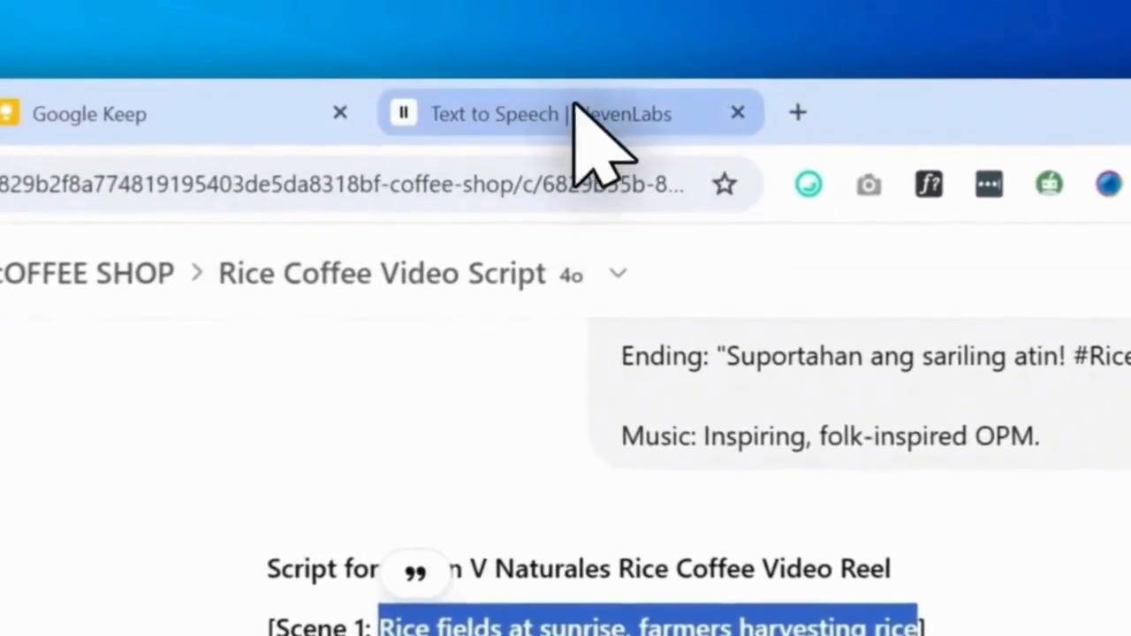
- Replace the ElevenLabs page with ChatGPT, place its tab beside the script conversation, and open the cOFFEE SHOP project there
left_click(579, 115)
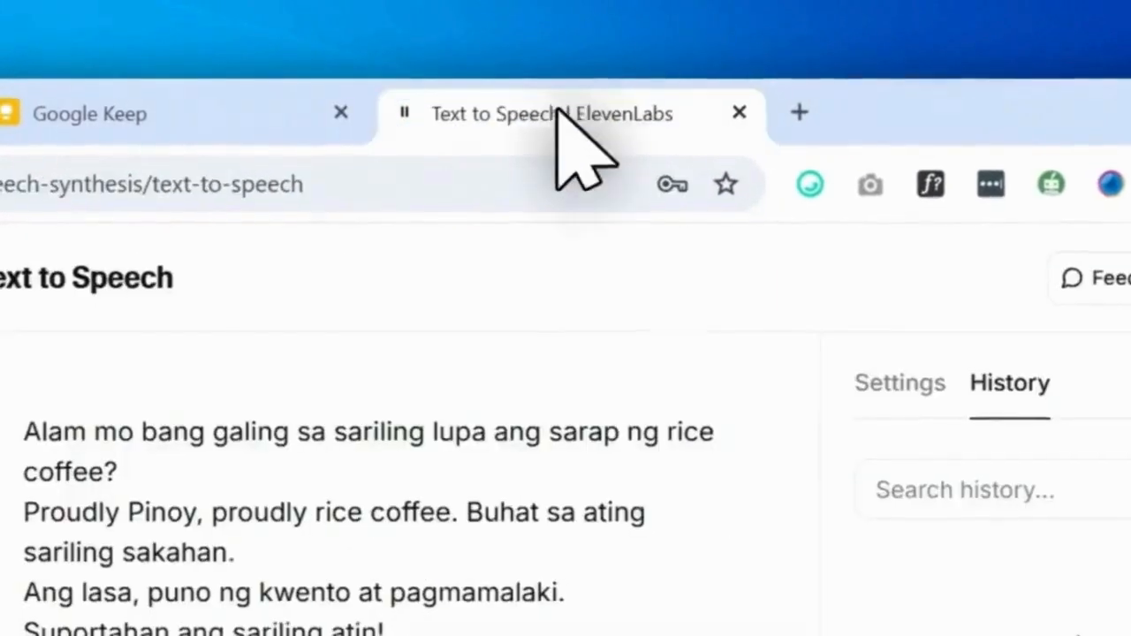
left_click(331, 183)
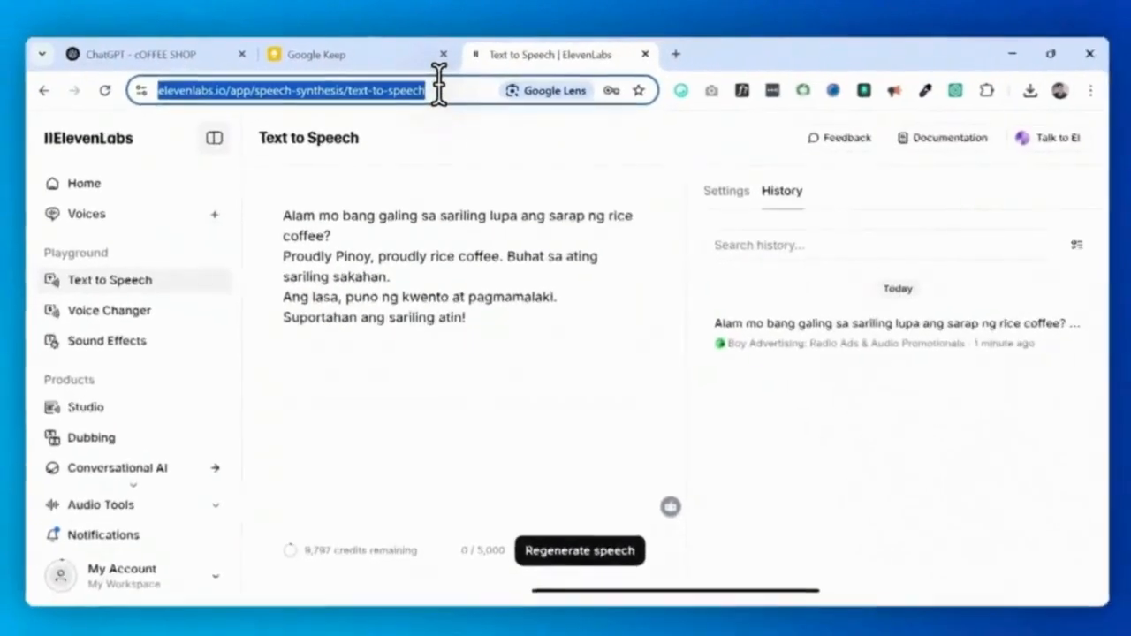
type("chat")
key("Return")
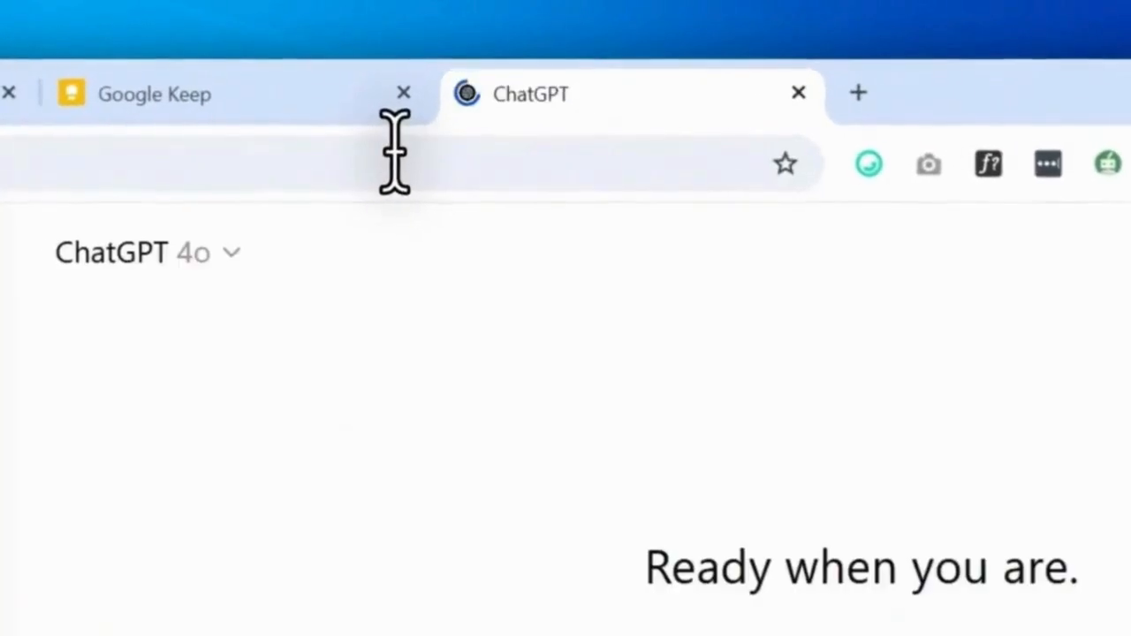
left_click_drag(506, 99, 224, 94)
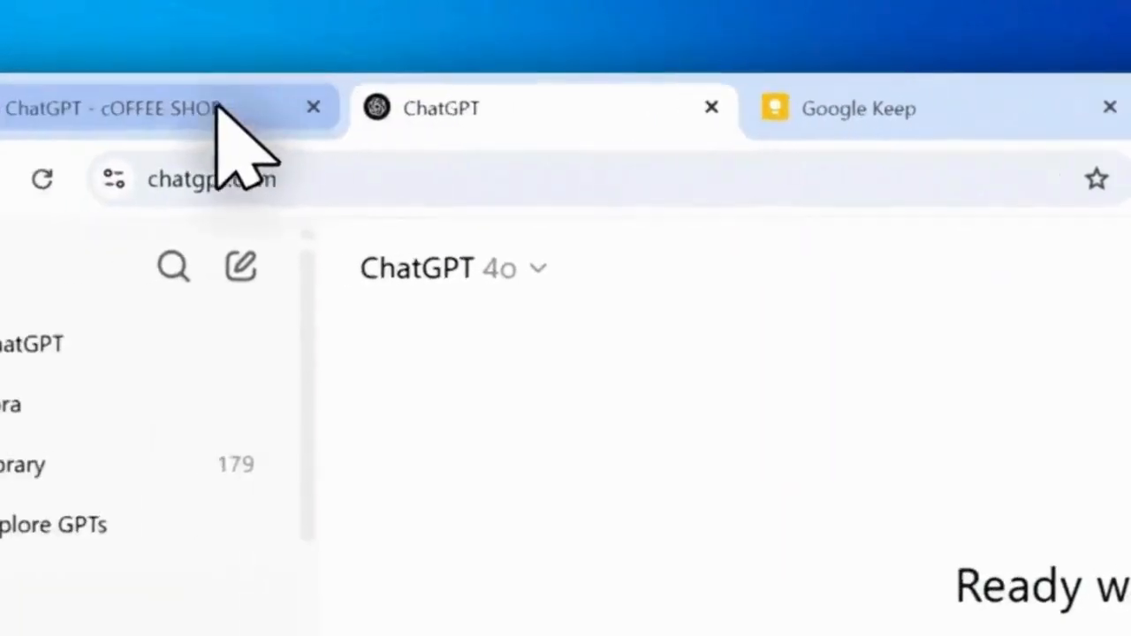
left_click(39, 106)
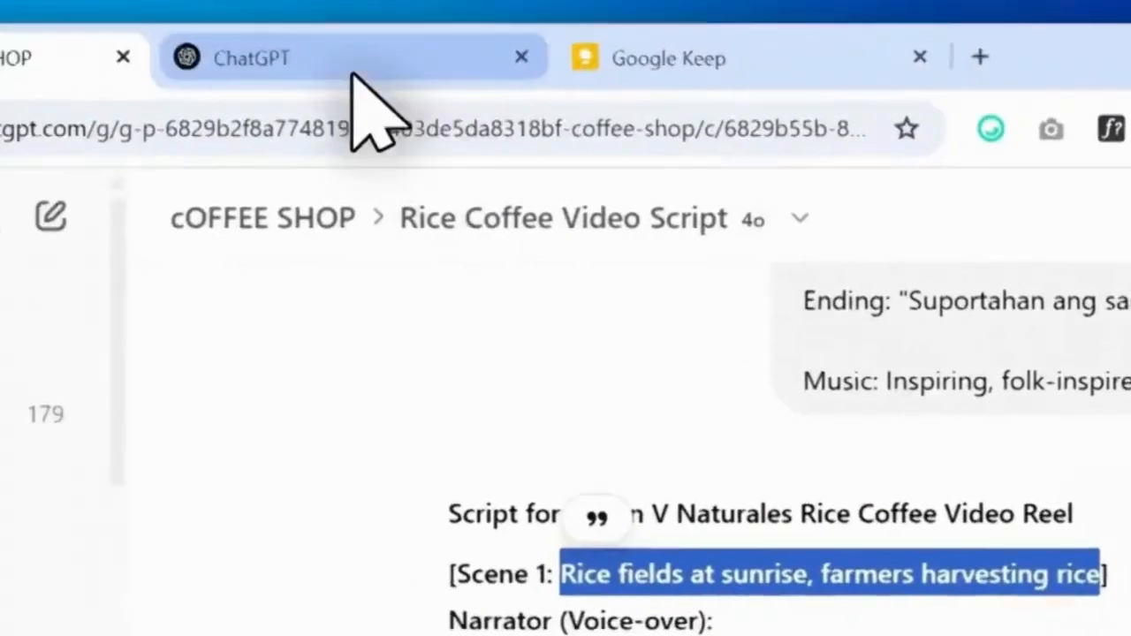
left_click(354, 77)
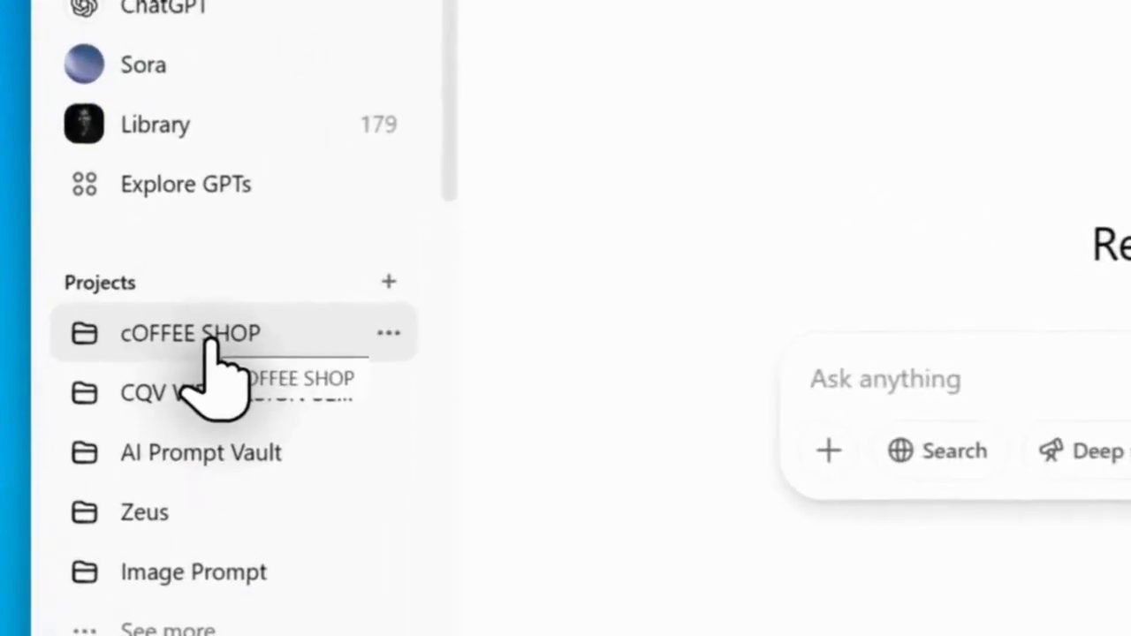
left_click(212, 341)
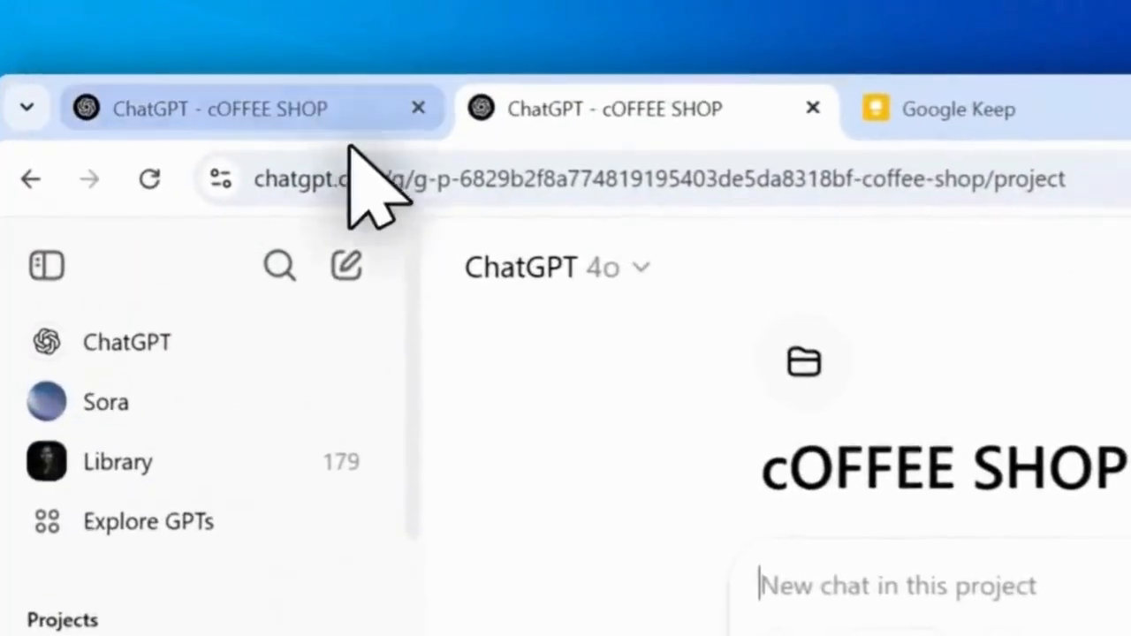
- Copy the Scene 1 description into a new project chat after "write a prompt to create an image of" and send the request
left_click(250, 119)
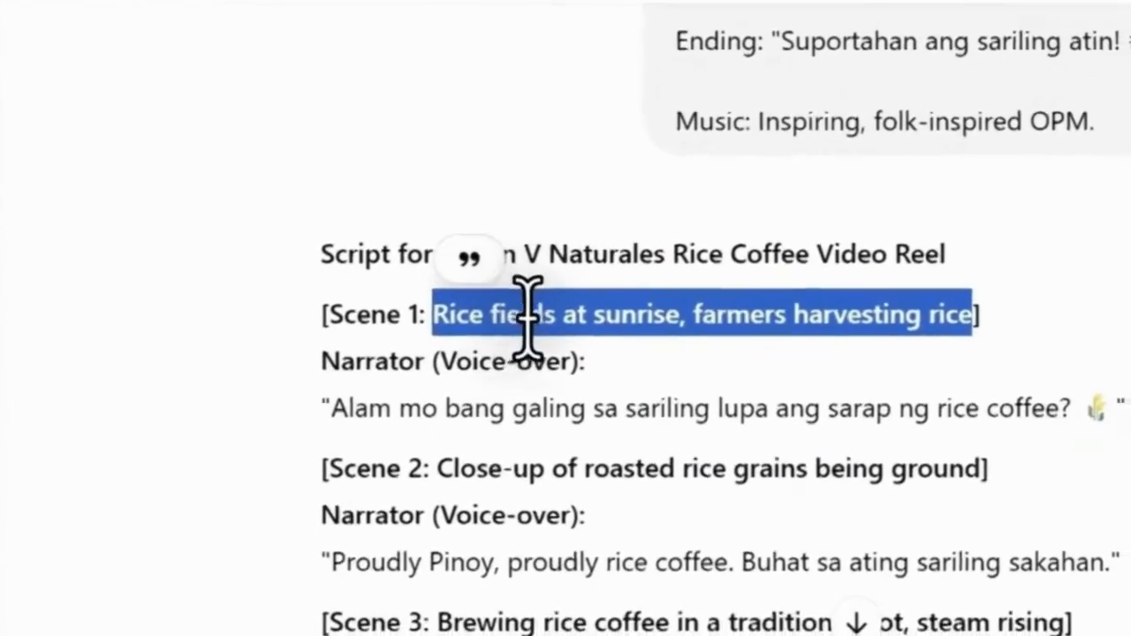
right_click(959, 618)
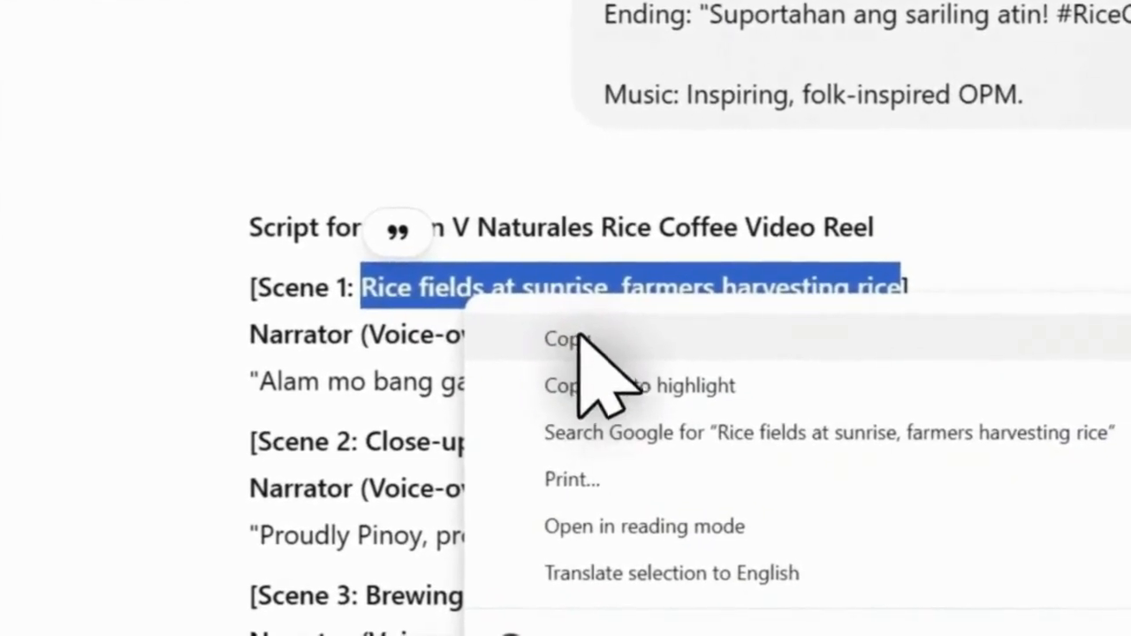
left_click(623, 358)
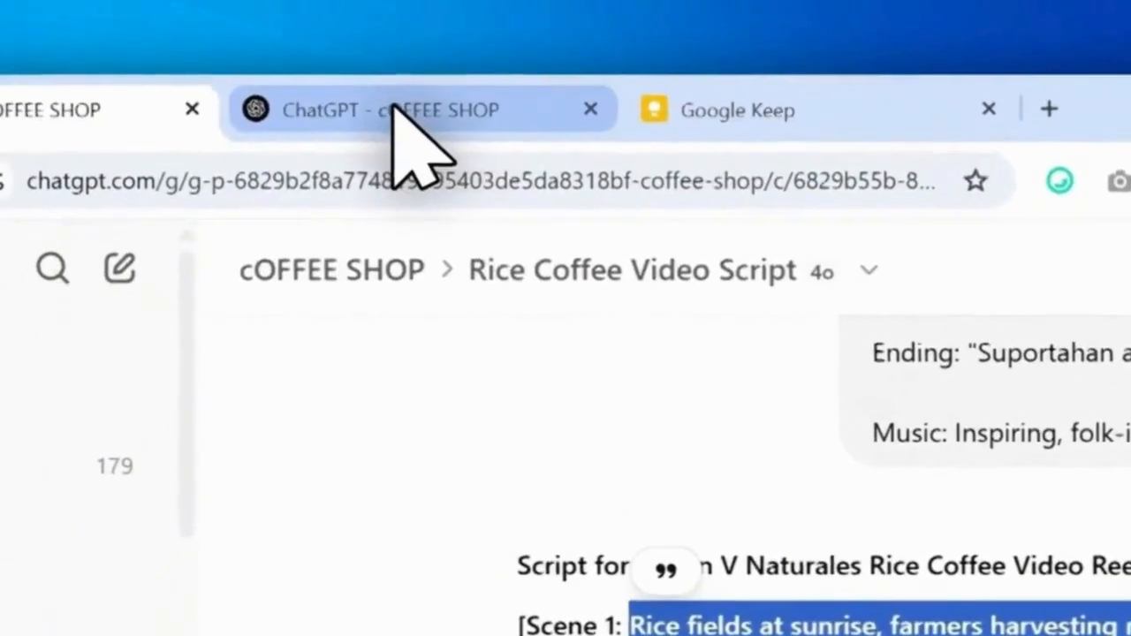
left_click(393, 110)
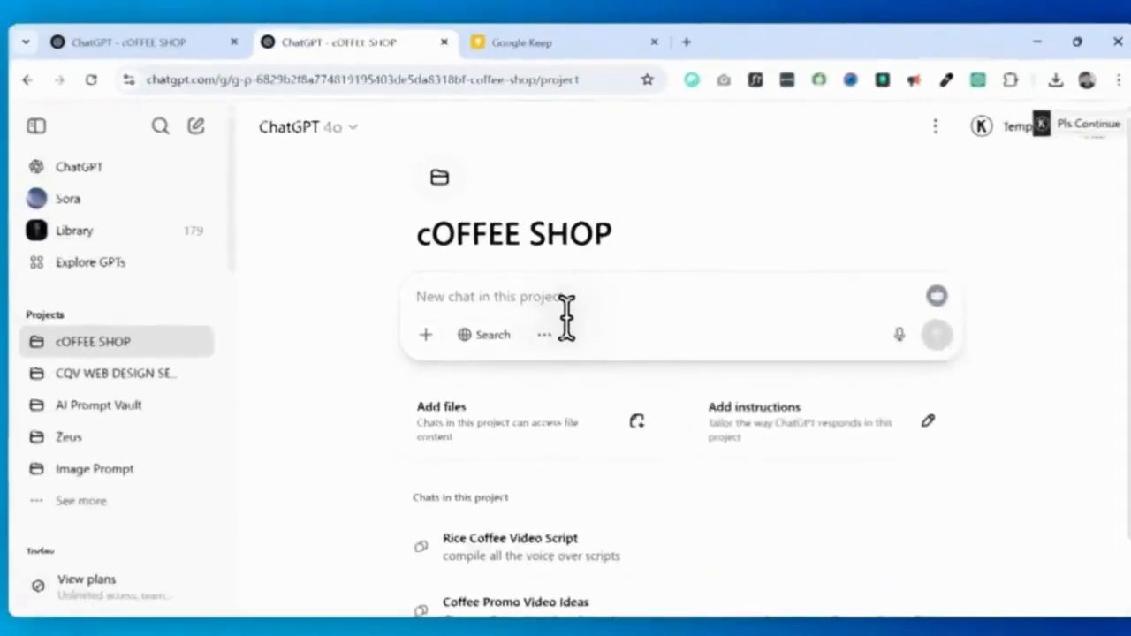
type("write a prompt to create an image")
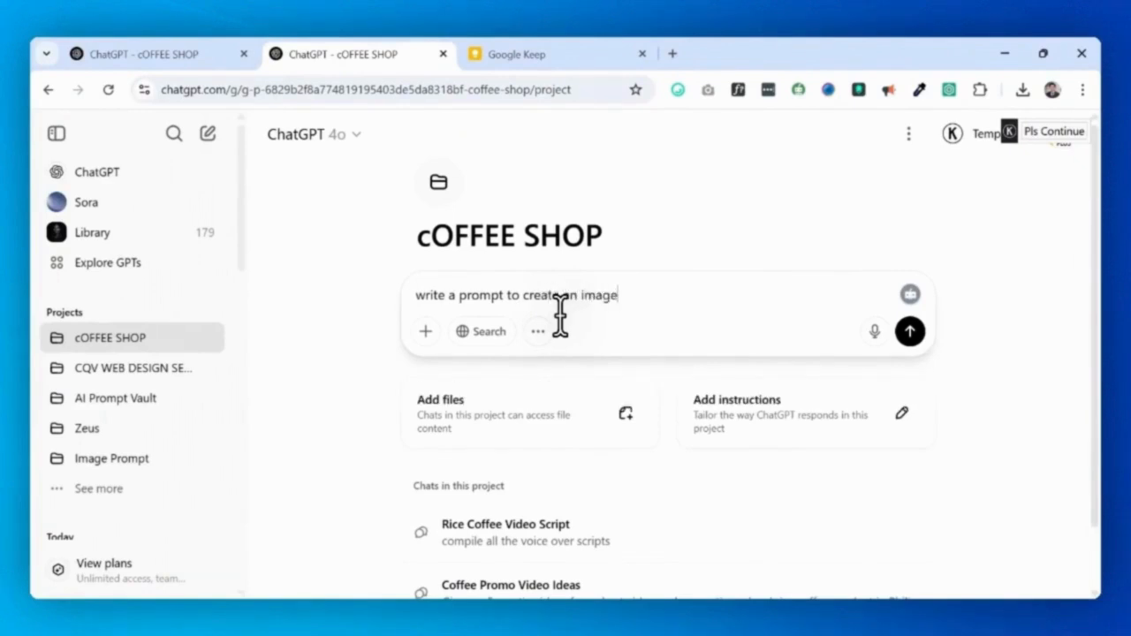
key("shift+Return")
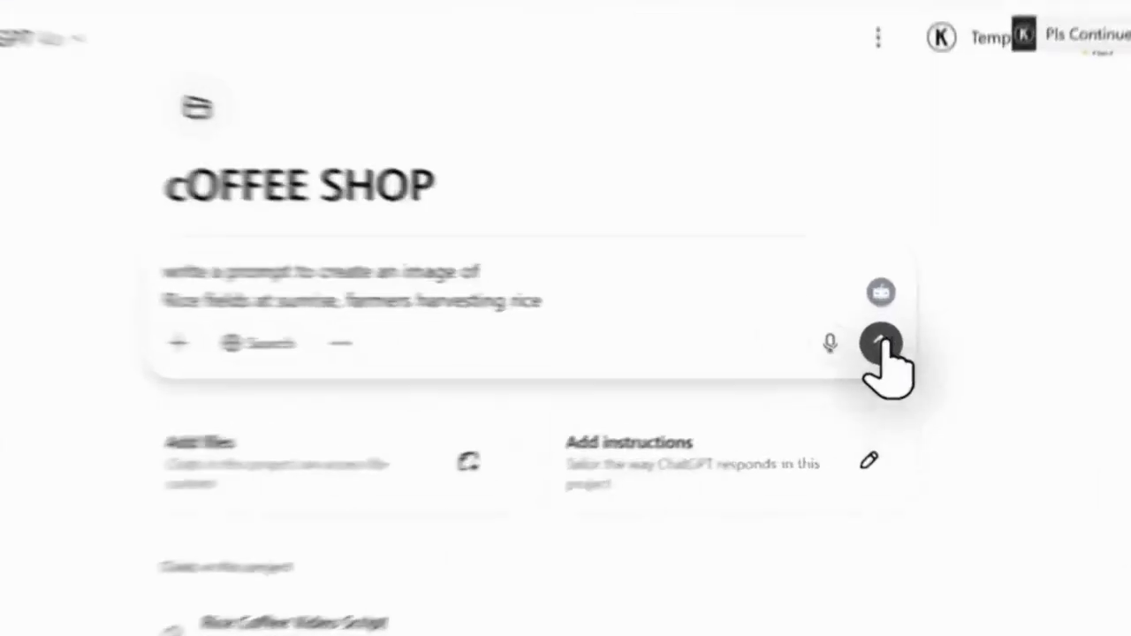
left_click(842, 342)
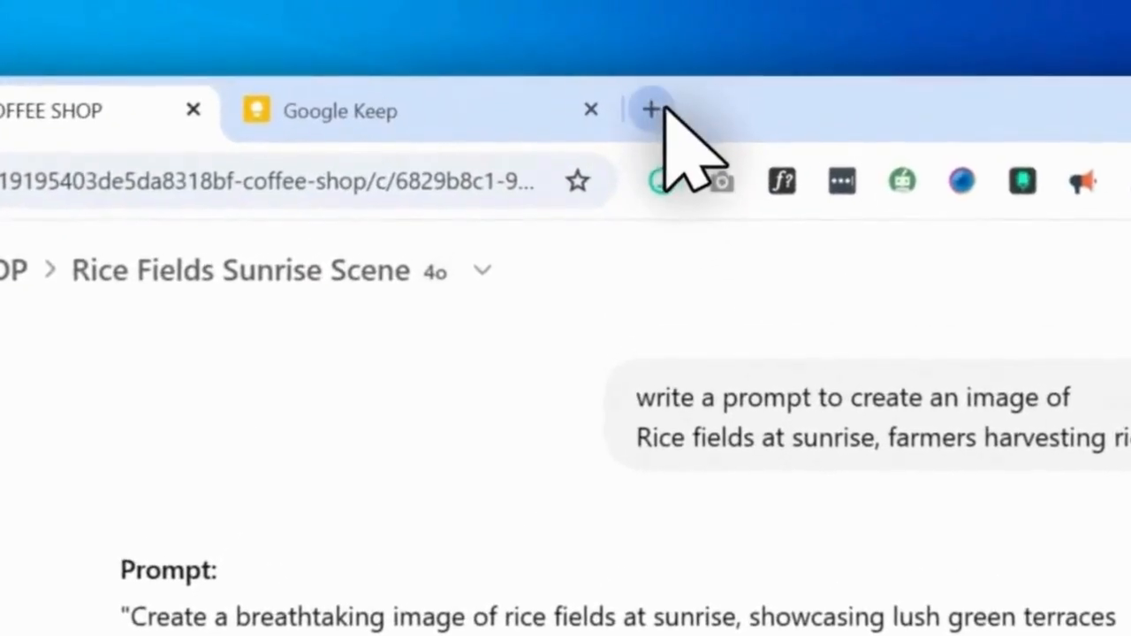
- Open ChatGPT in a third tab placed before Google Keep and go to the cOFFEE SHOP project
left_click(663, 109)
left_click_drag(719, 113, 473, 108)
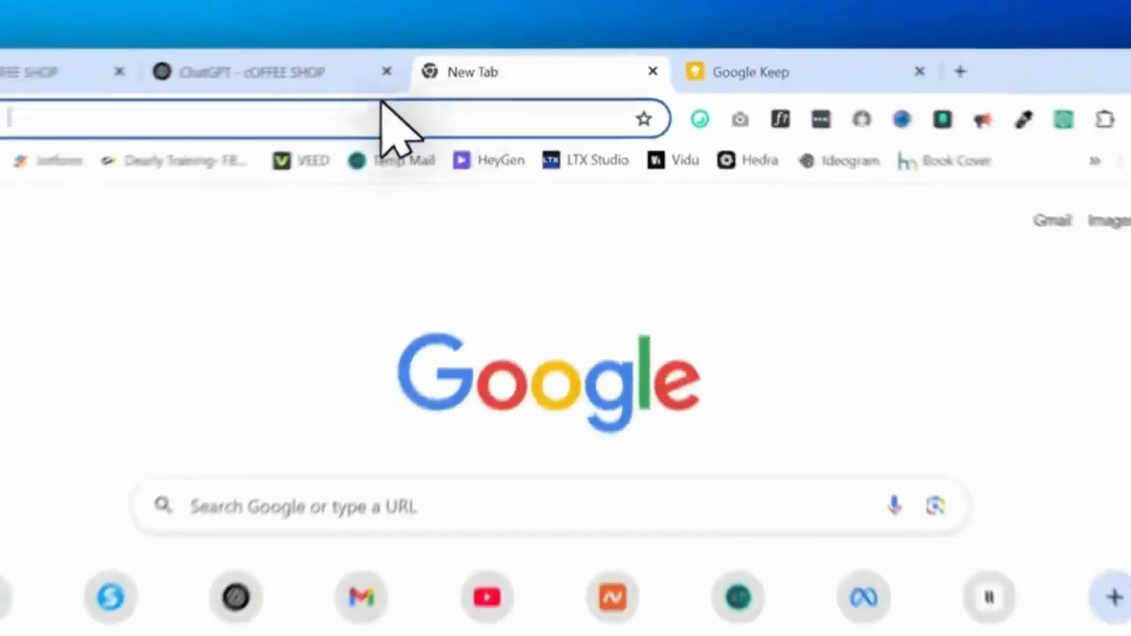
type("cha")
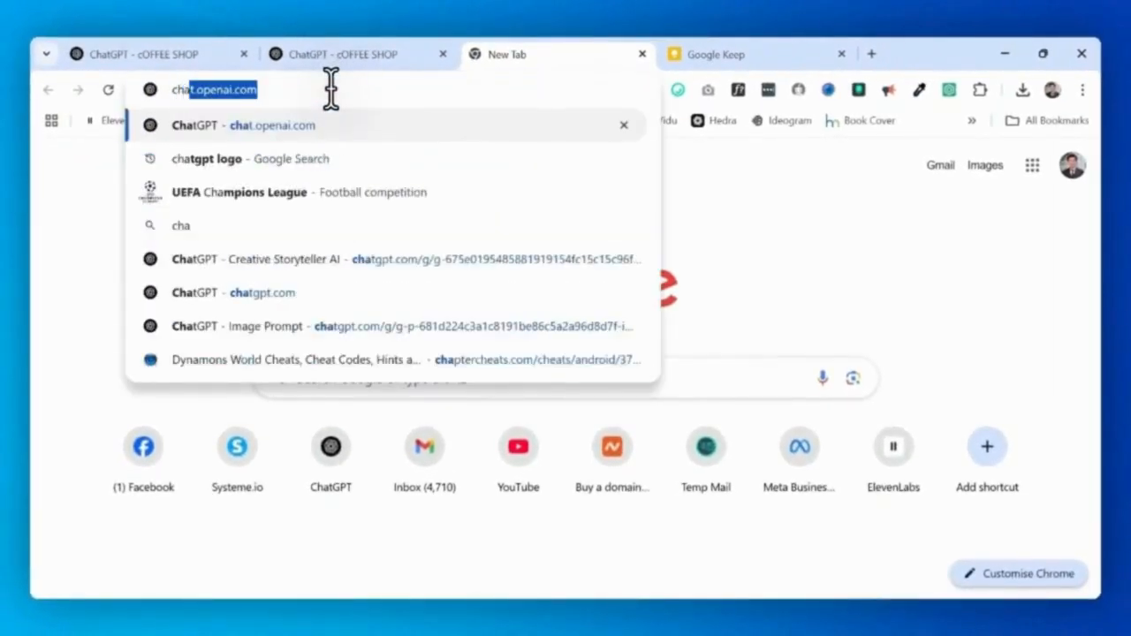
type("t")
key("Return")
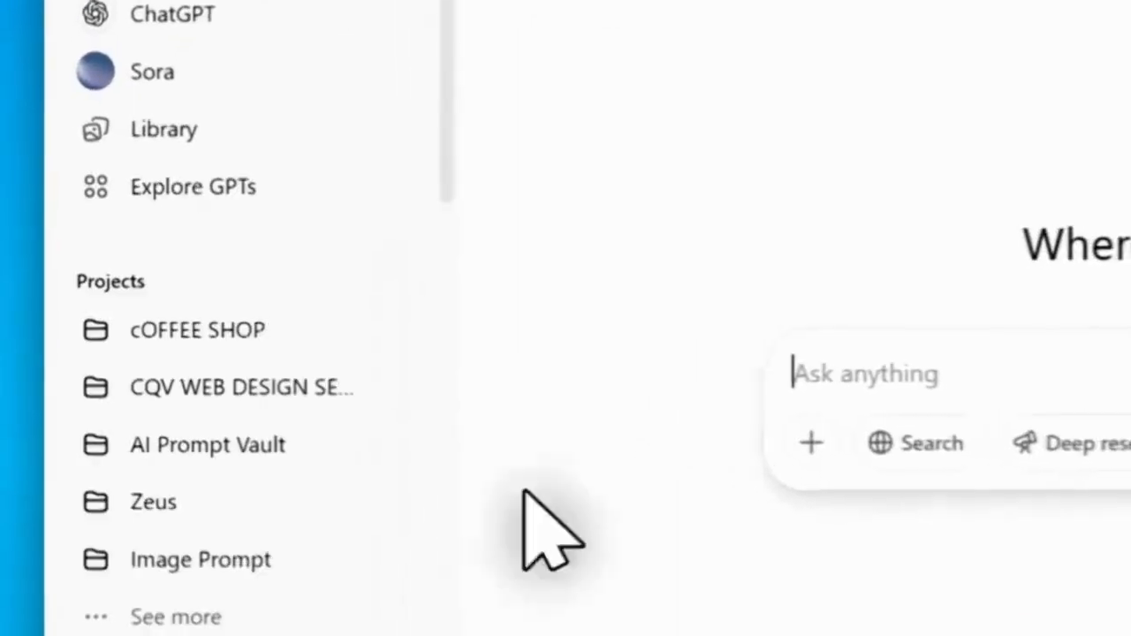
left_click(195, 336)
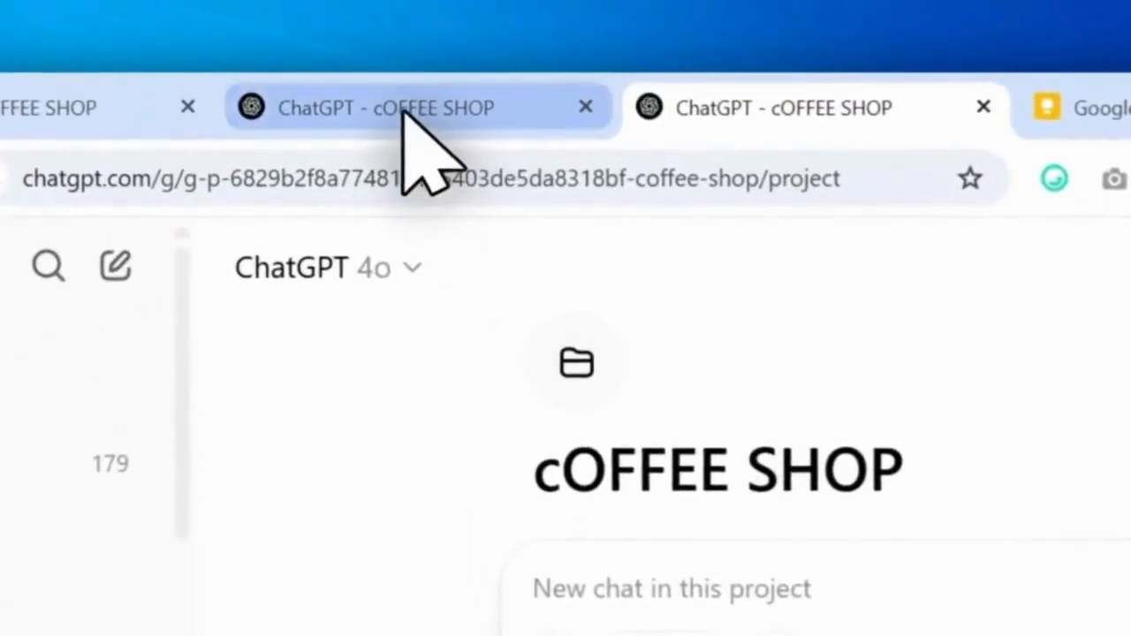
- Copy the generated rice fields image prompt without its quotation marks and send it as a new chat in the other cOFFEE SHOP project tab
left_click(407, 115)
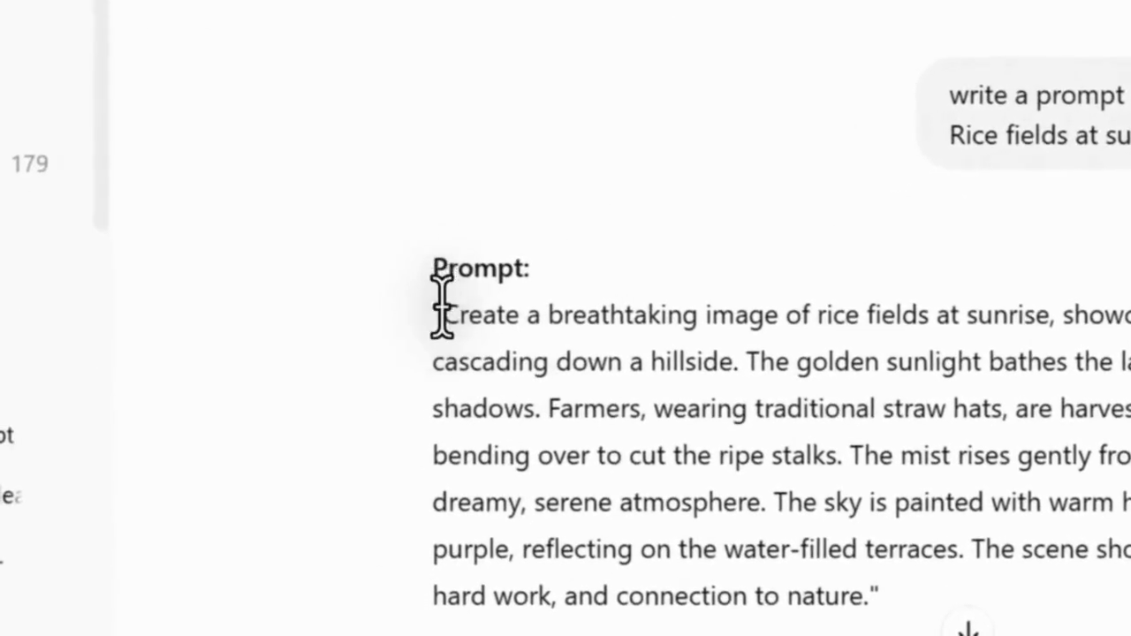
left_click_drag(444, 314, 886, 632)
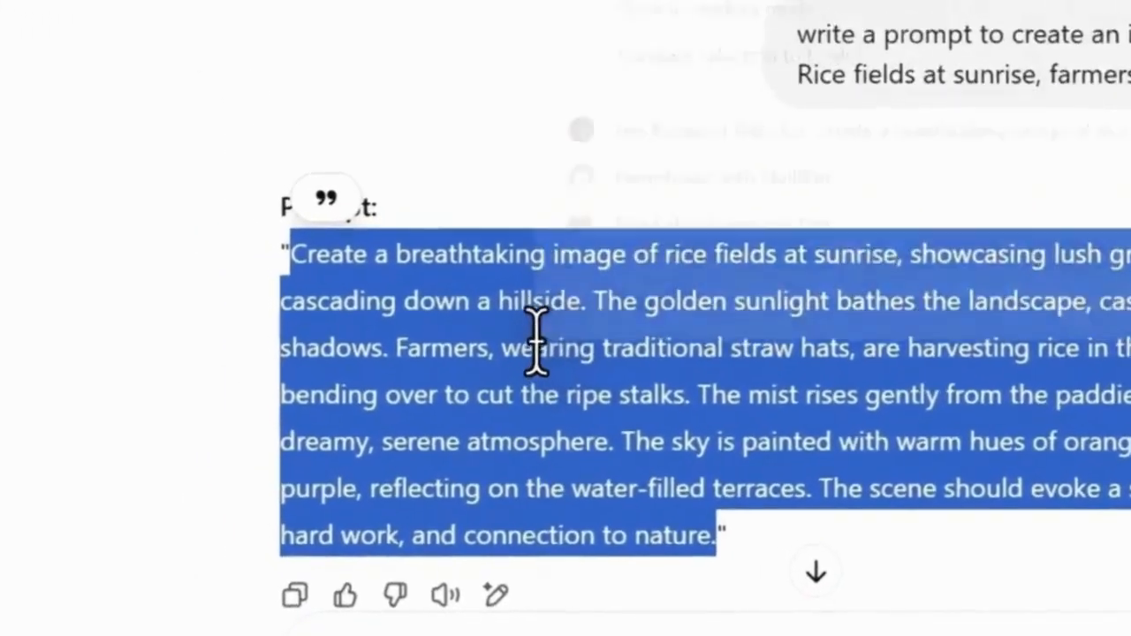
right_click(432, 205)
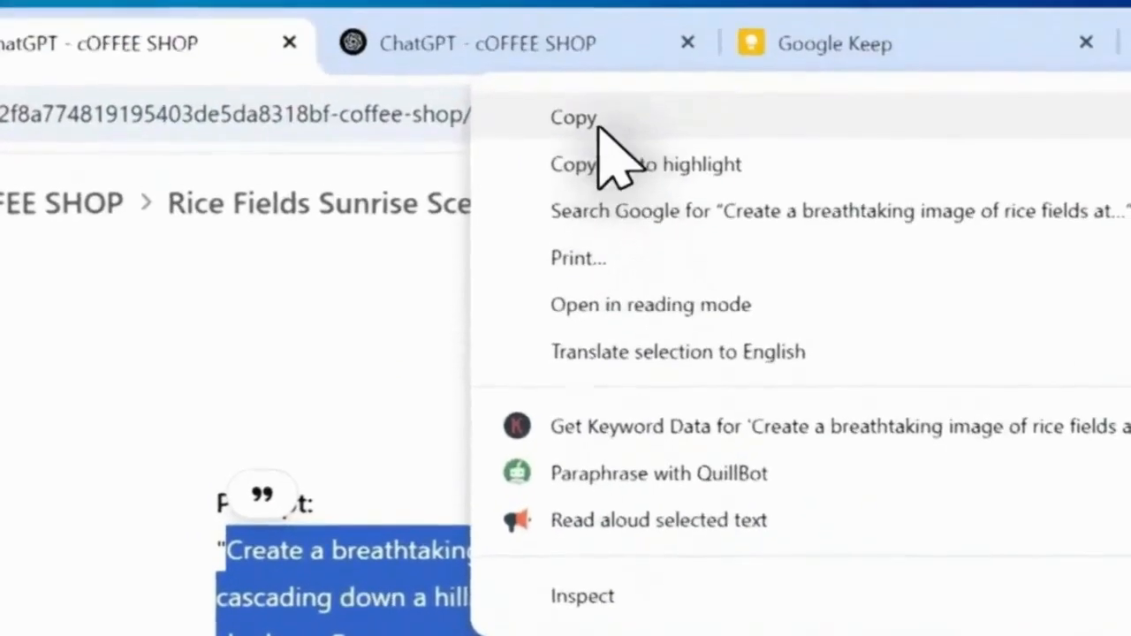
left_click(598, 124)
left_click(492, 53)
right_click(478, 305)
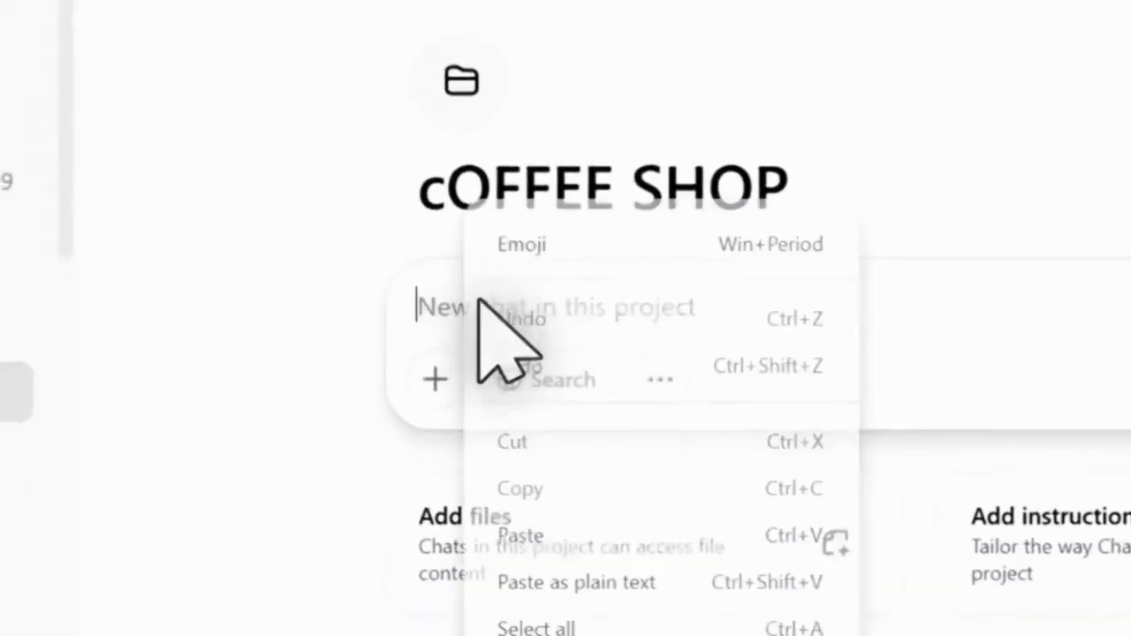
left_click(526, 534)
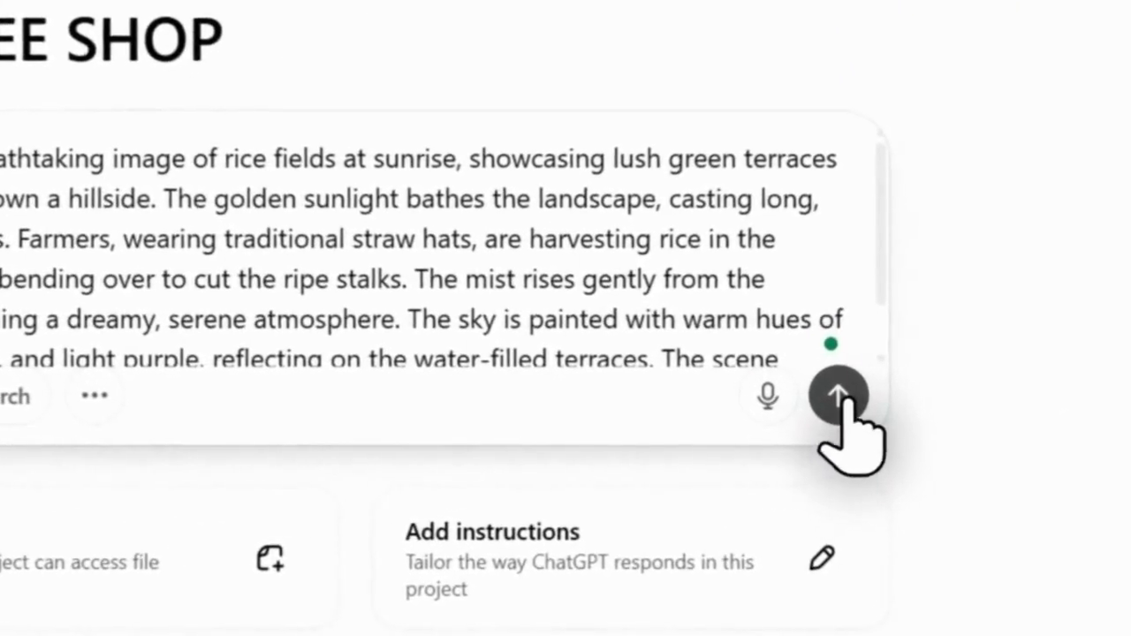
left_click(838, 396)
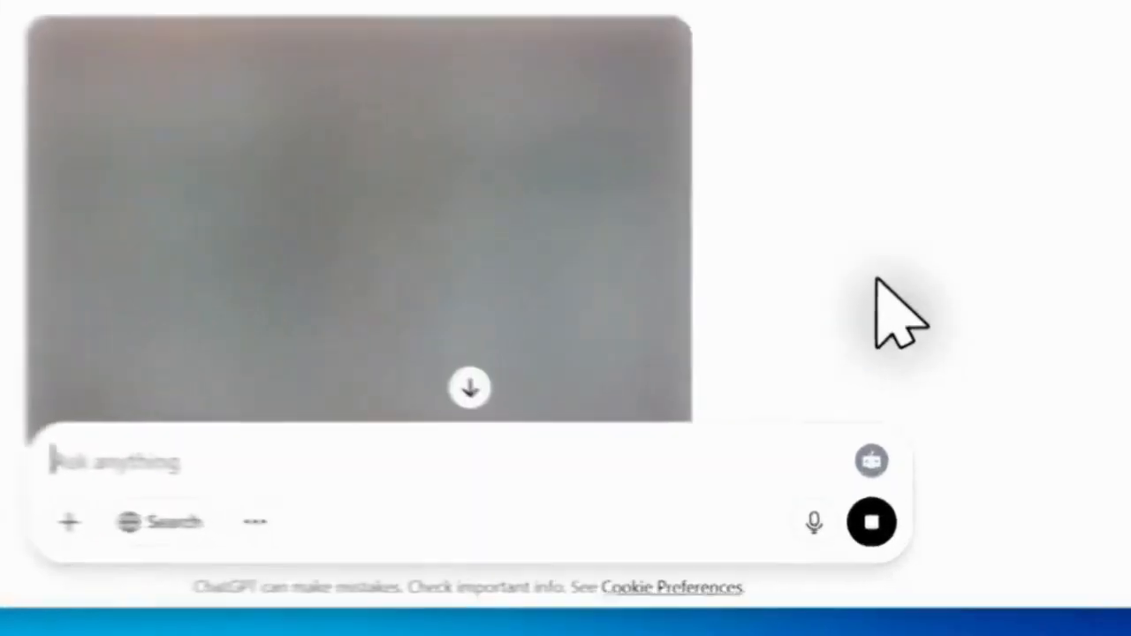
- Stop the image generation, resend the same rice fields prompt with "portrait orientation" added, and review the generated image
left_click(871, 522)
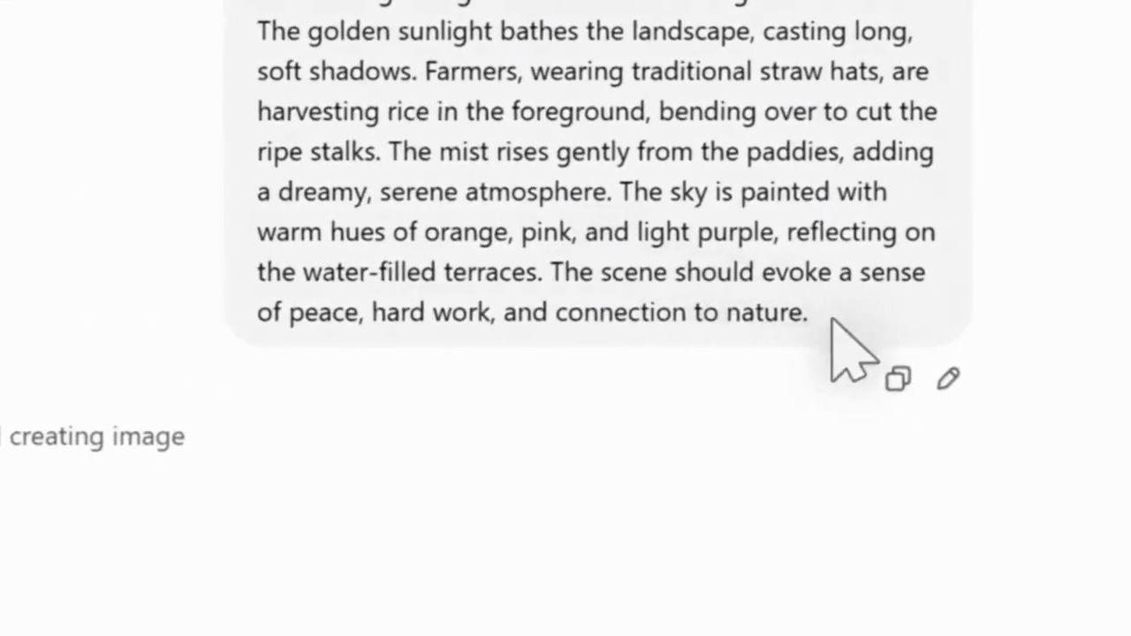
left_click_drag(826, 319, 530, 139)
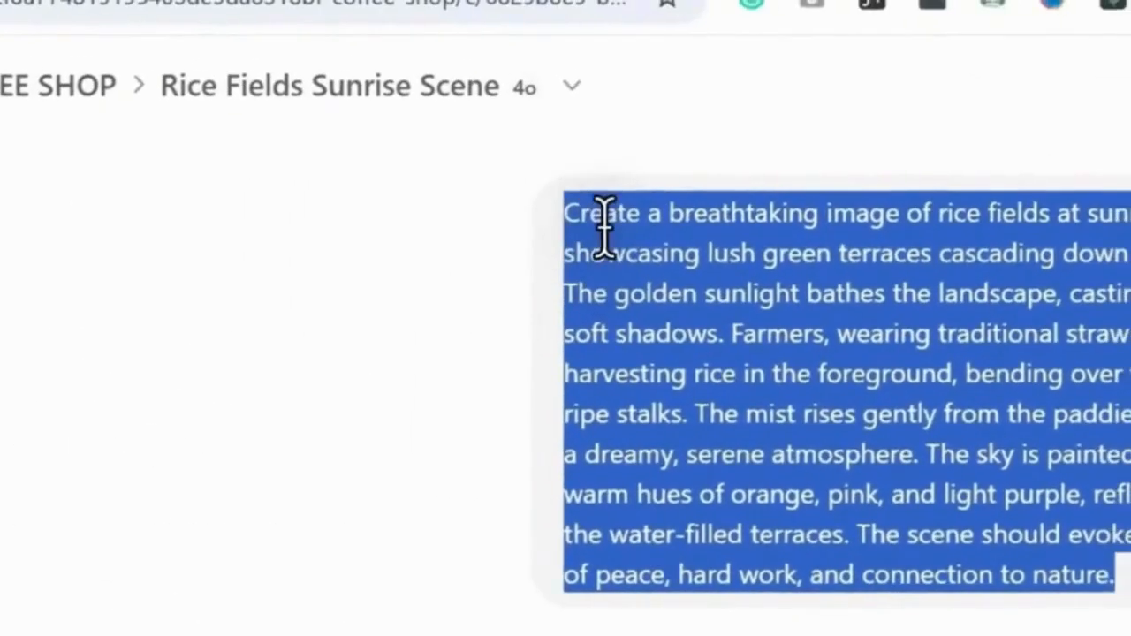
right_click(579, 144)
left_click(670, 183)
left_click(452, 473)
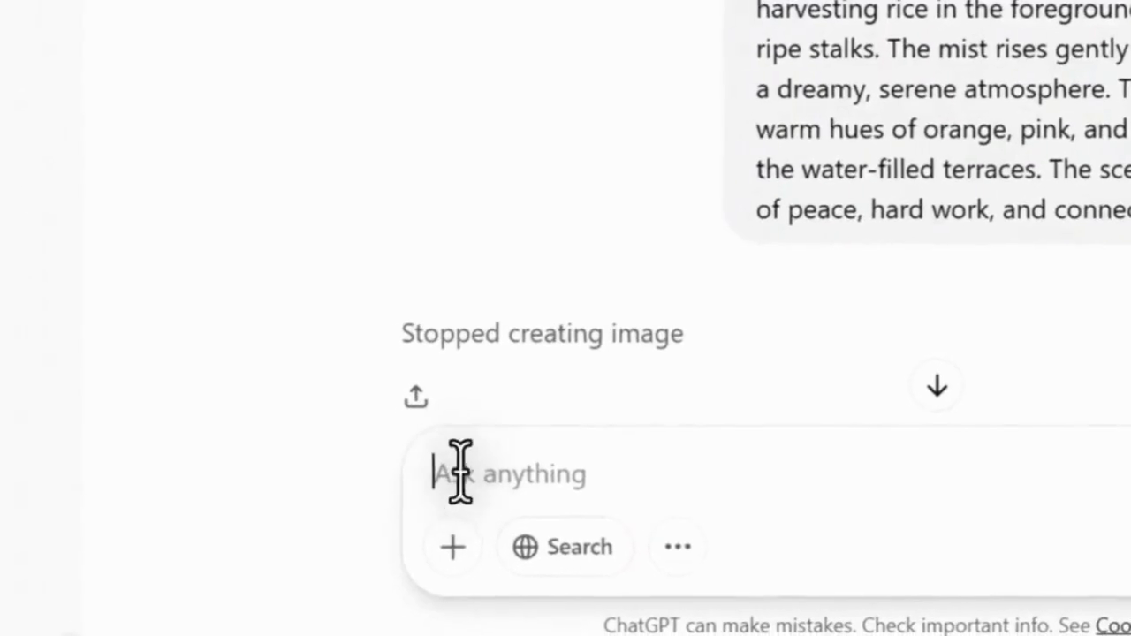
right_click(457, 472)
left_click(503, 300)
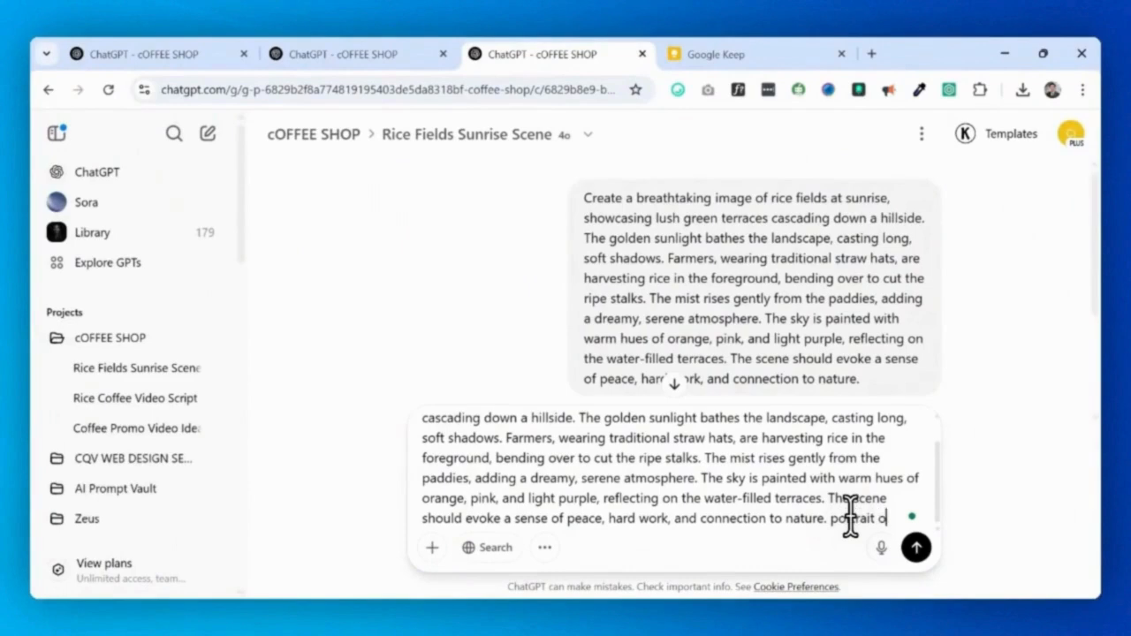
type("portrait orientation")
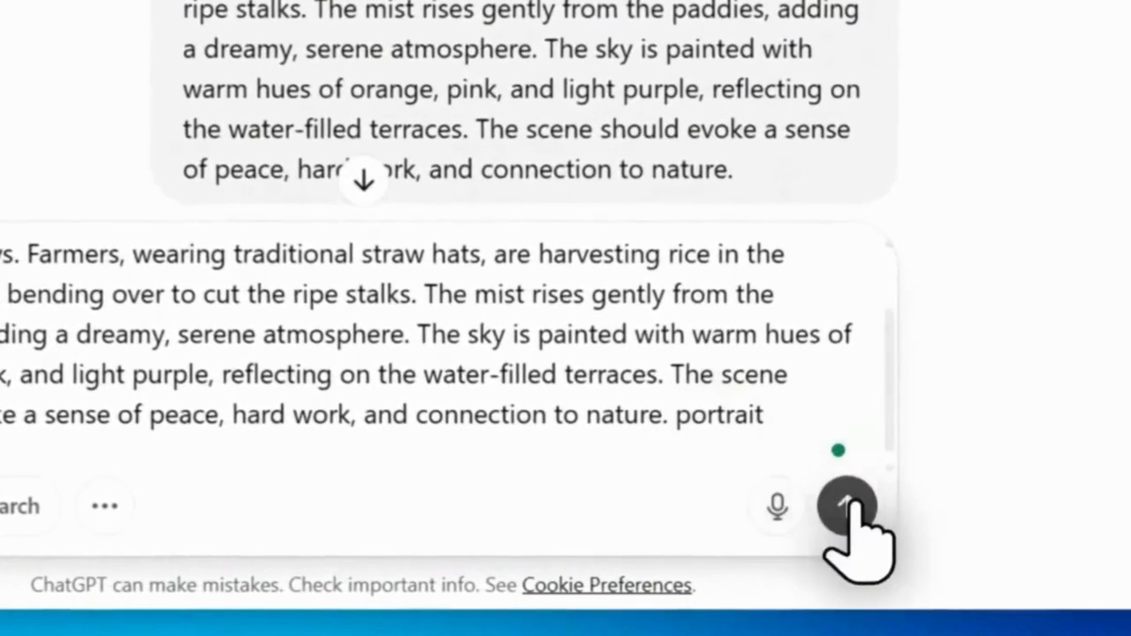
left_click(849, 506)
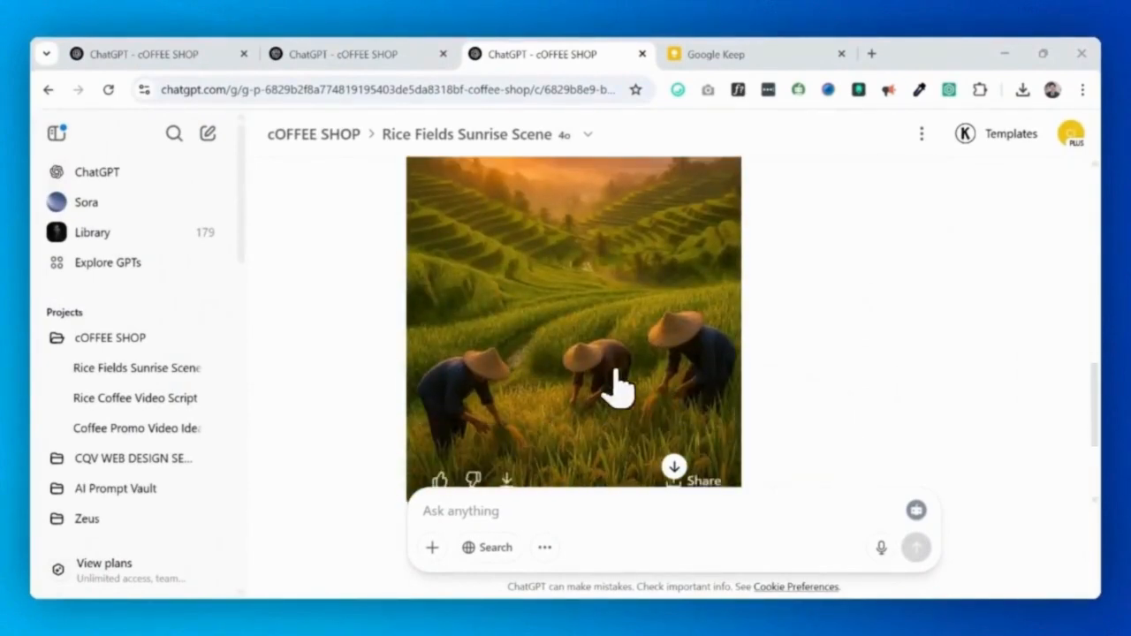
scroll(732, 345, "up", 5)
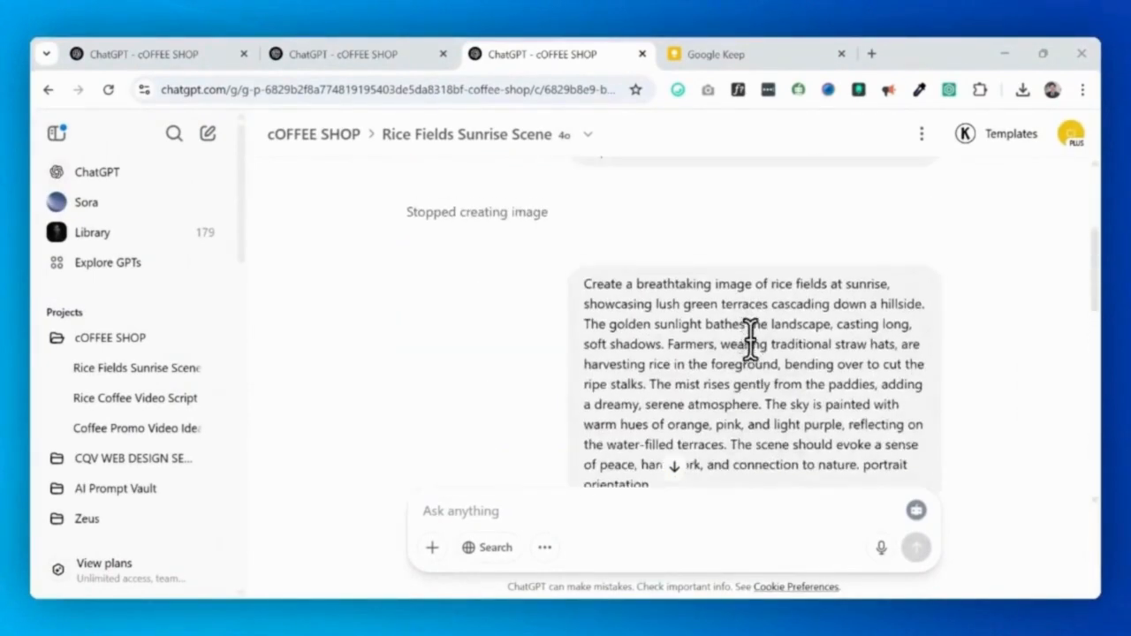
scroll(760, 354, "down", 10)
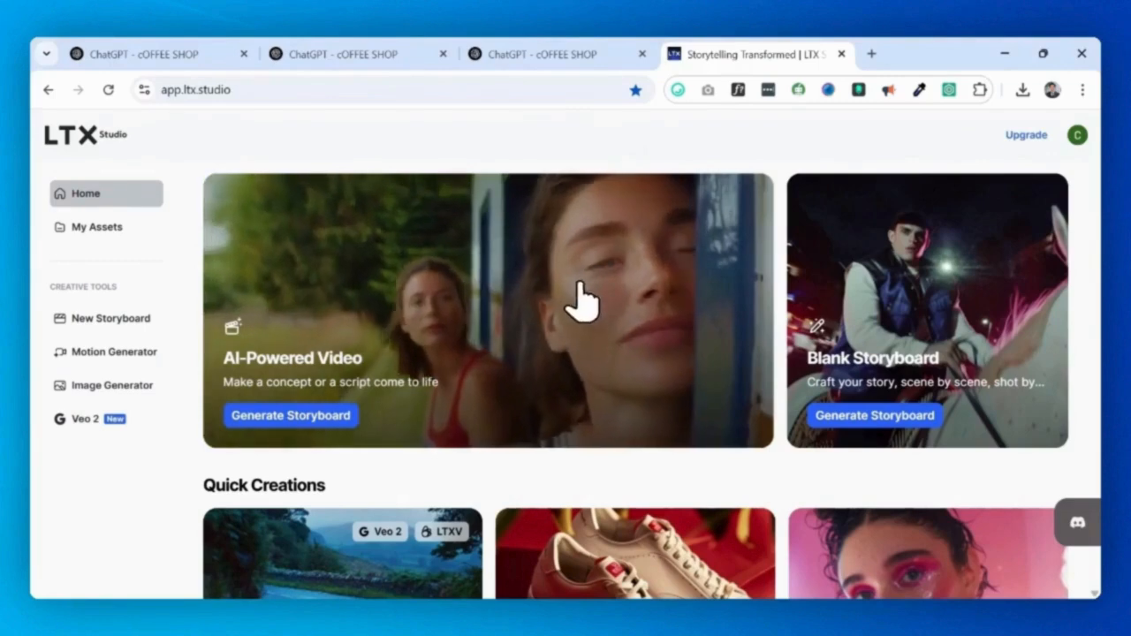
- Open the Motion Generator from the LTX Studio home page and choose LTXV Turbo as the video model
scroll(566, 299, "down", 1)
scroll(558, 284, "down", 2)
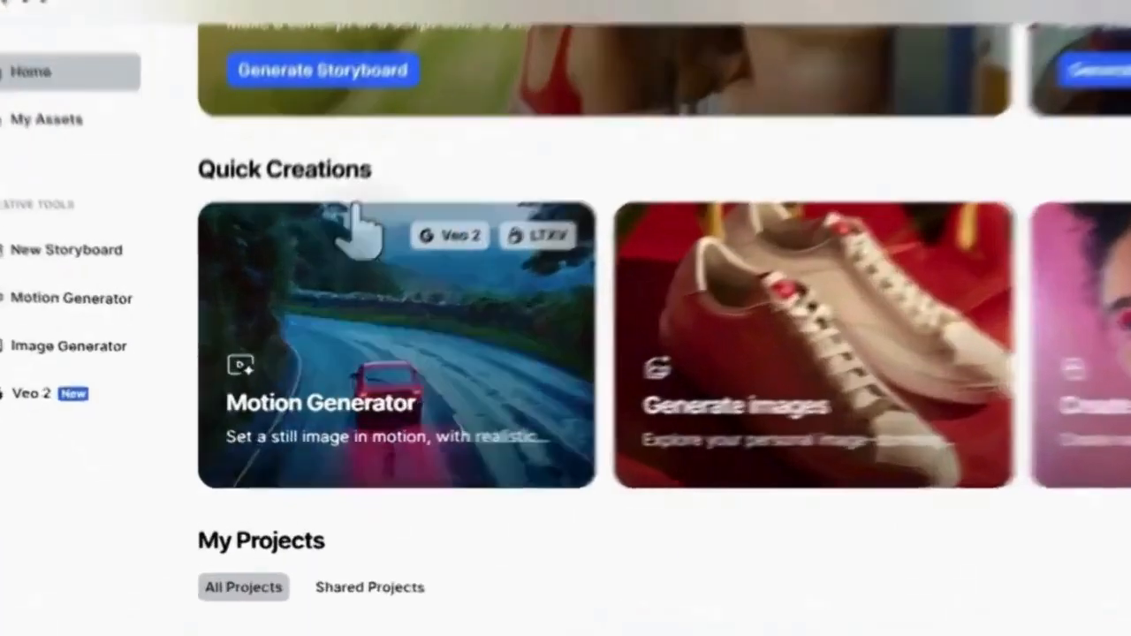
mouse_move(310, 342)
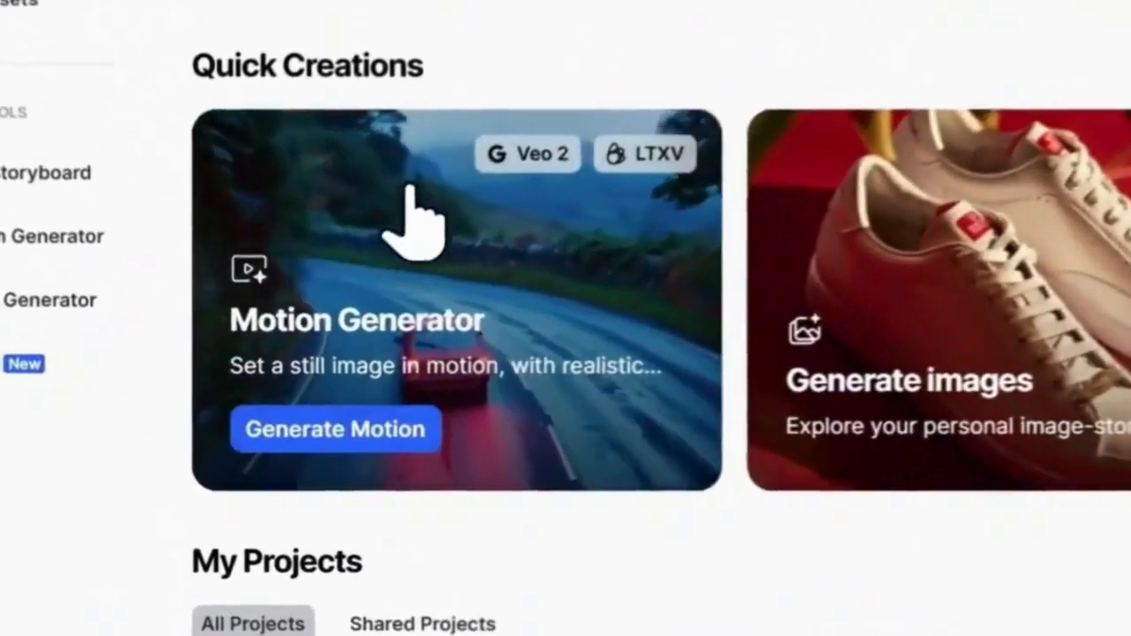
left_click(339, 433)
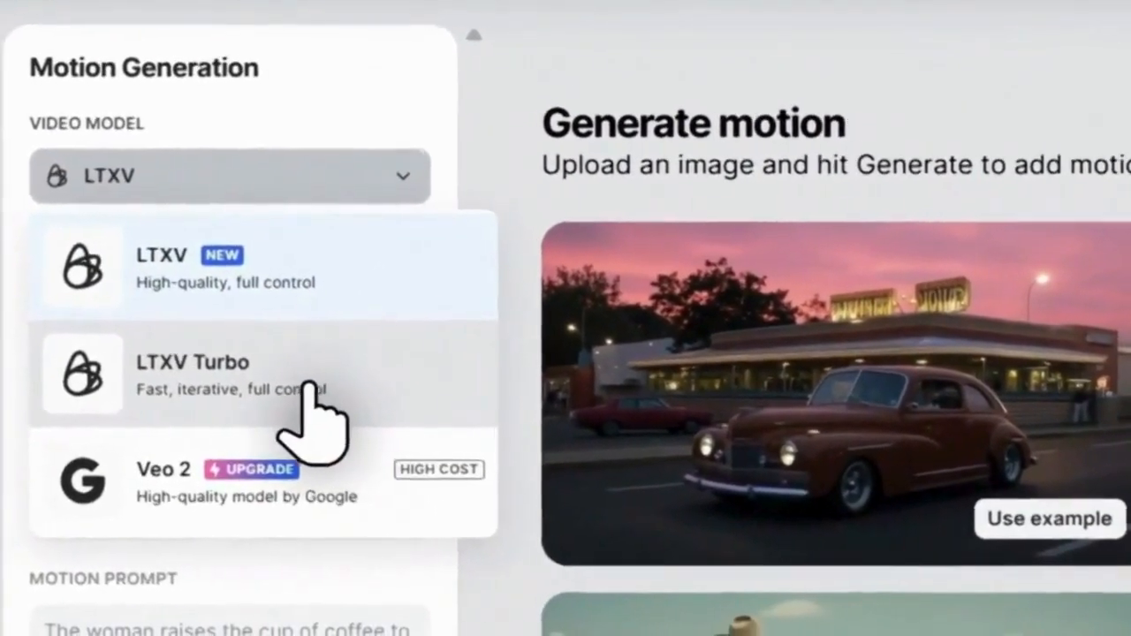
left_click(308, 386)
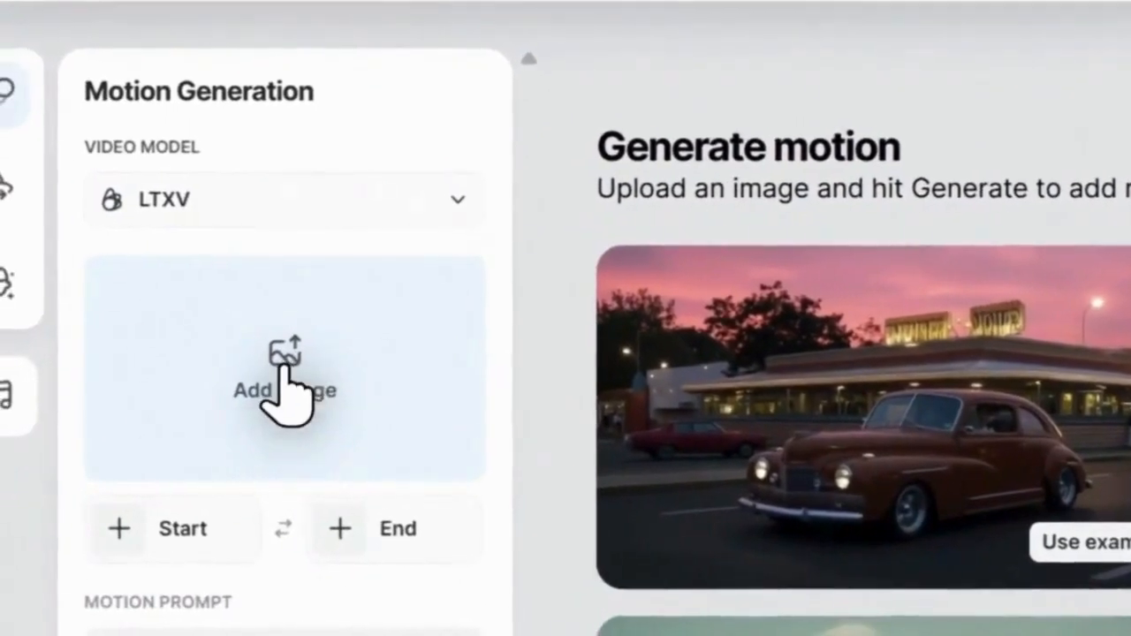
- Add the rice fields image from the coffee project folder as the start image
left_click(284, 366)
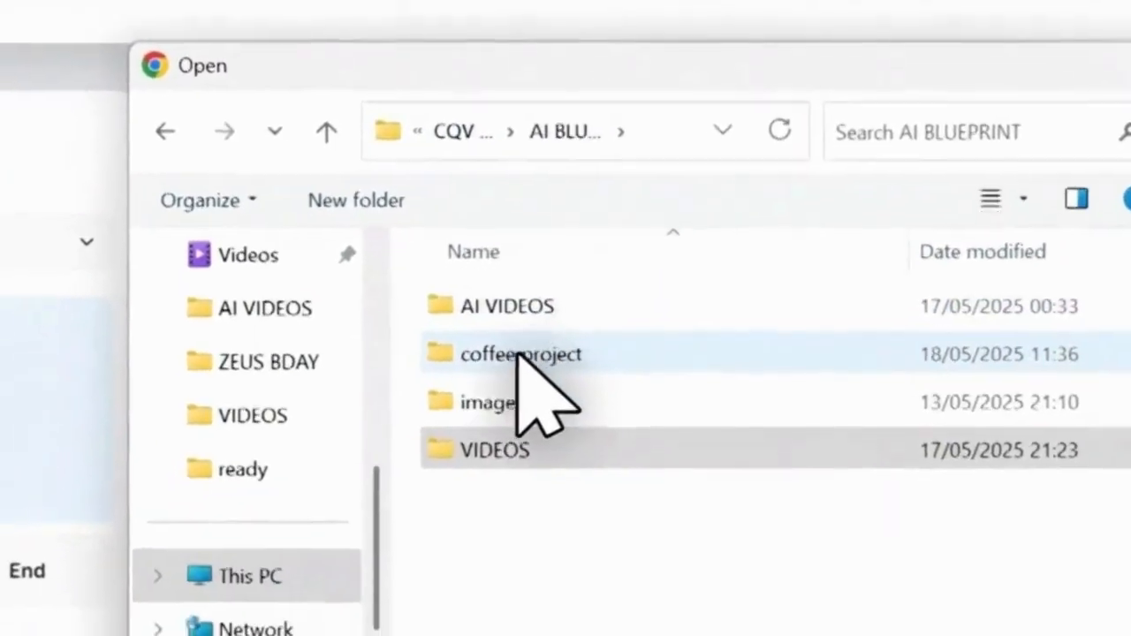
double_click(584, 481)
double_click(528, 378)
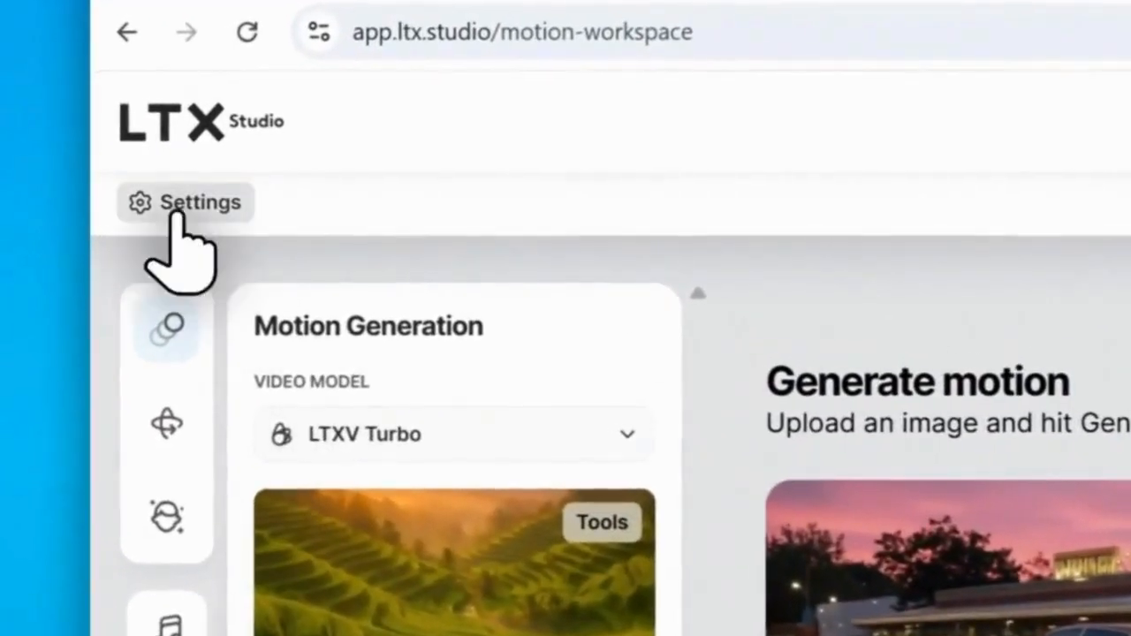
- Apply the 9:16 aspect ratio in the workspace settings and add rice_fields_sunrise.png as the start image
left_click(182, 208)
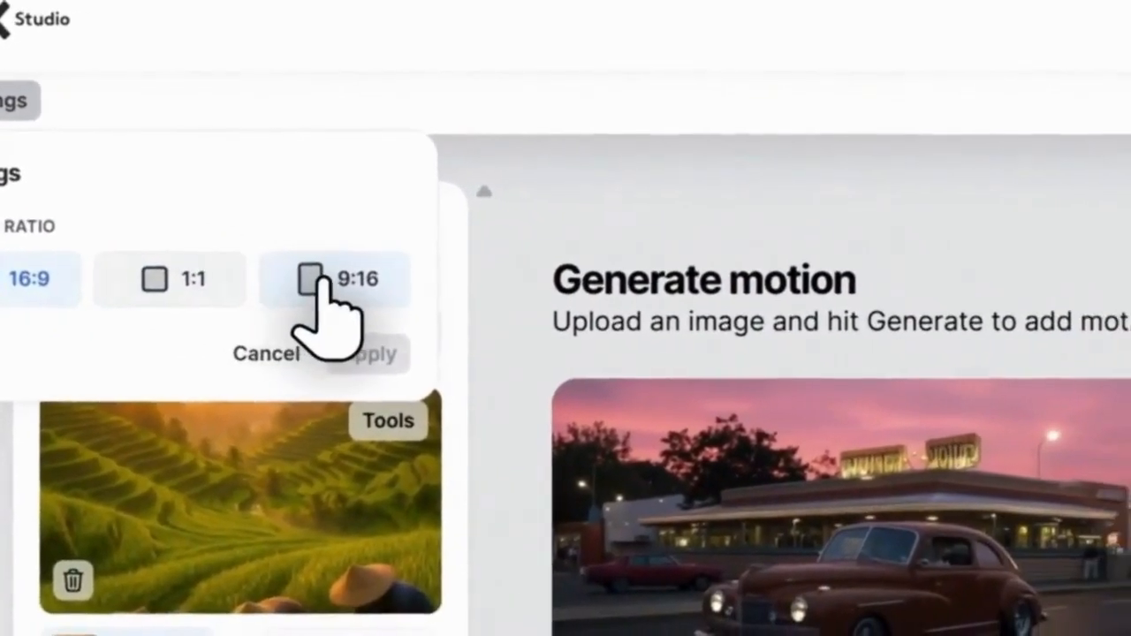
left_click(319, 281)
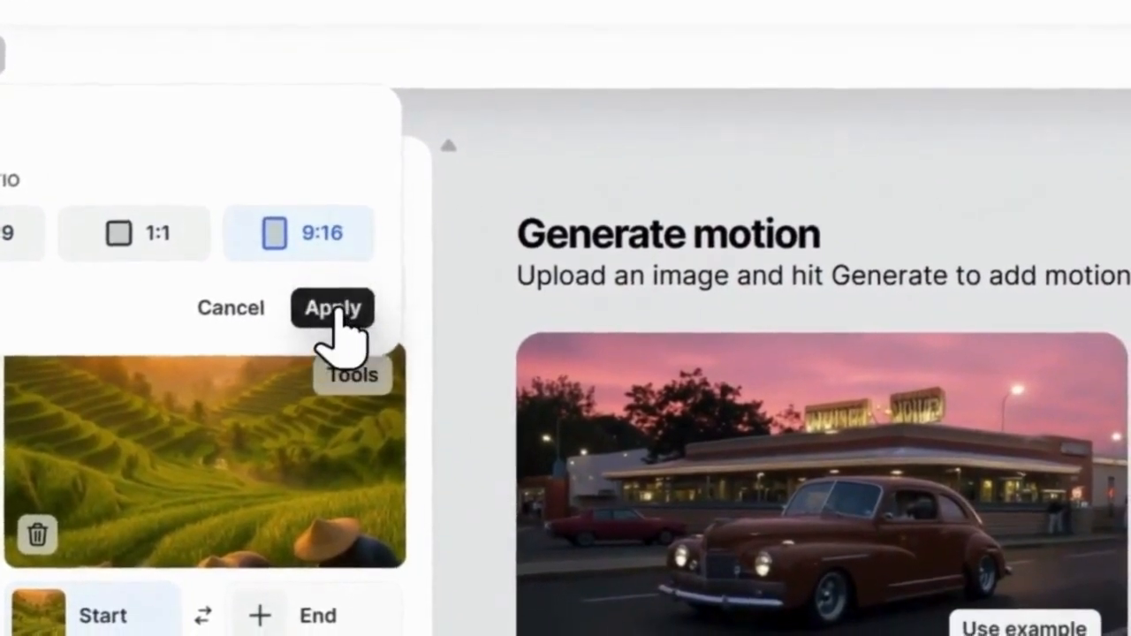
left_click(335, 309)
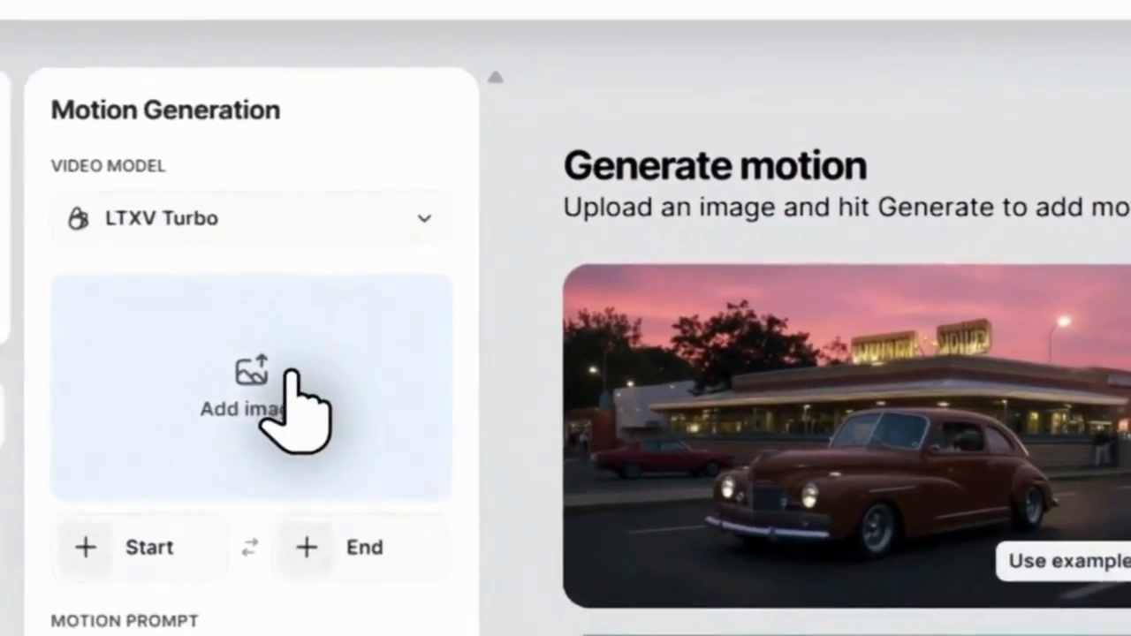
left_click(249, 371)
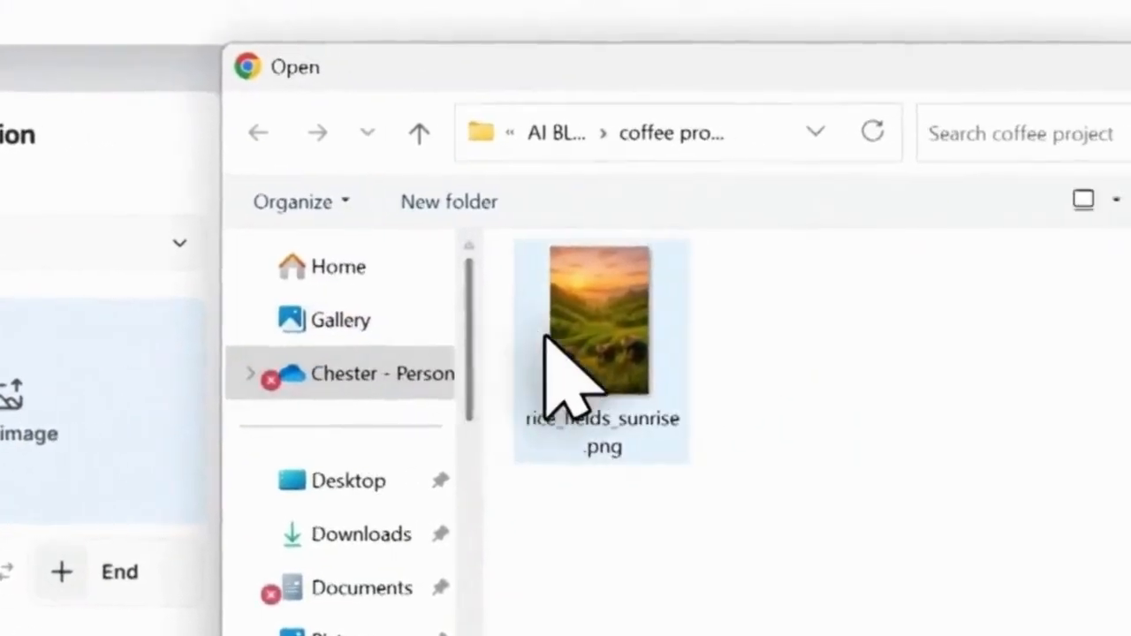
left_click(713, 538)
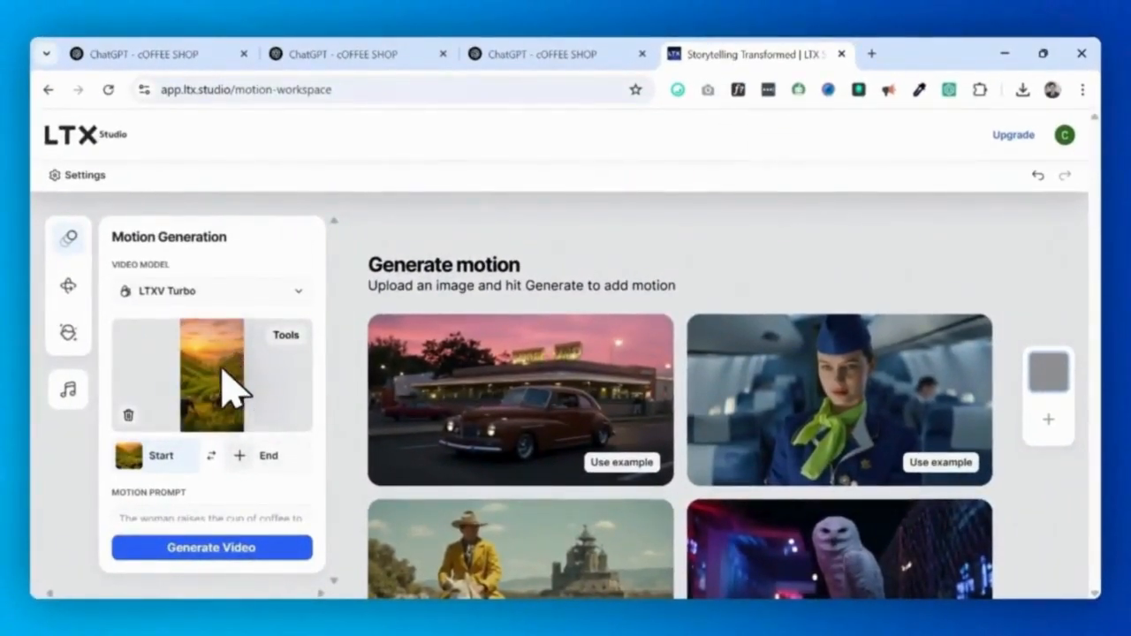
- Copy the ChatGPT image prompt from "The golden sunlight" onward into LTX Studio's motion prompt, leaving out "portrait orientation"
scroll(234, 389, "down", 2)
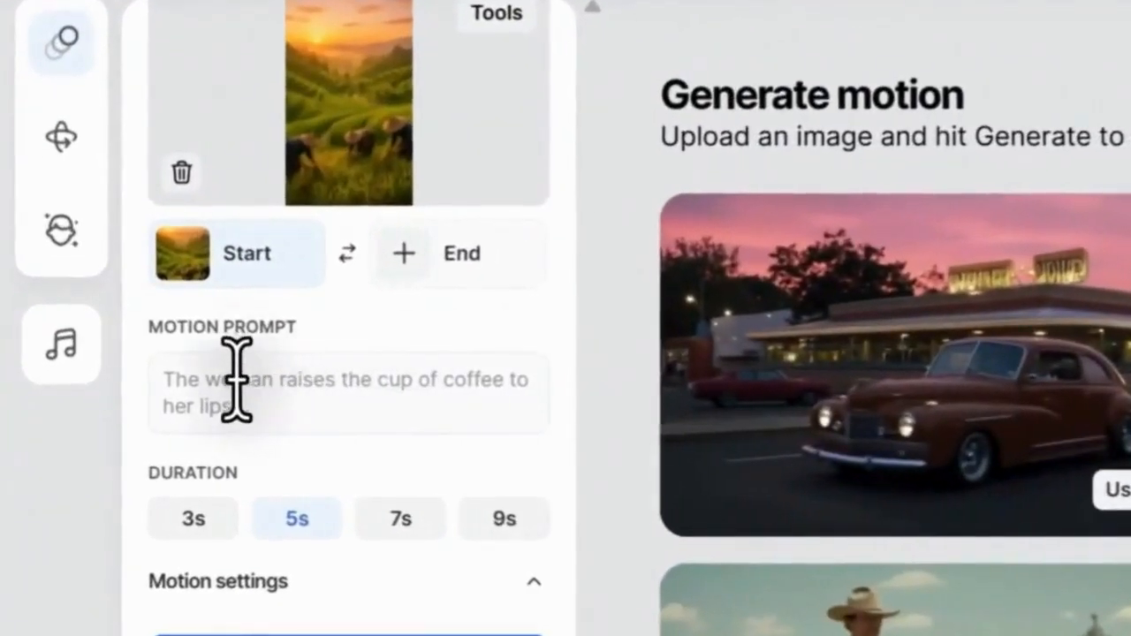
left_click(237, 384)
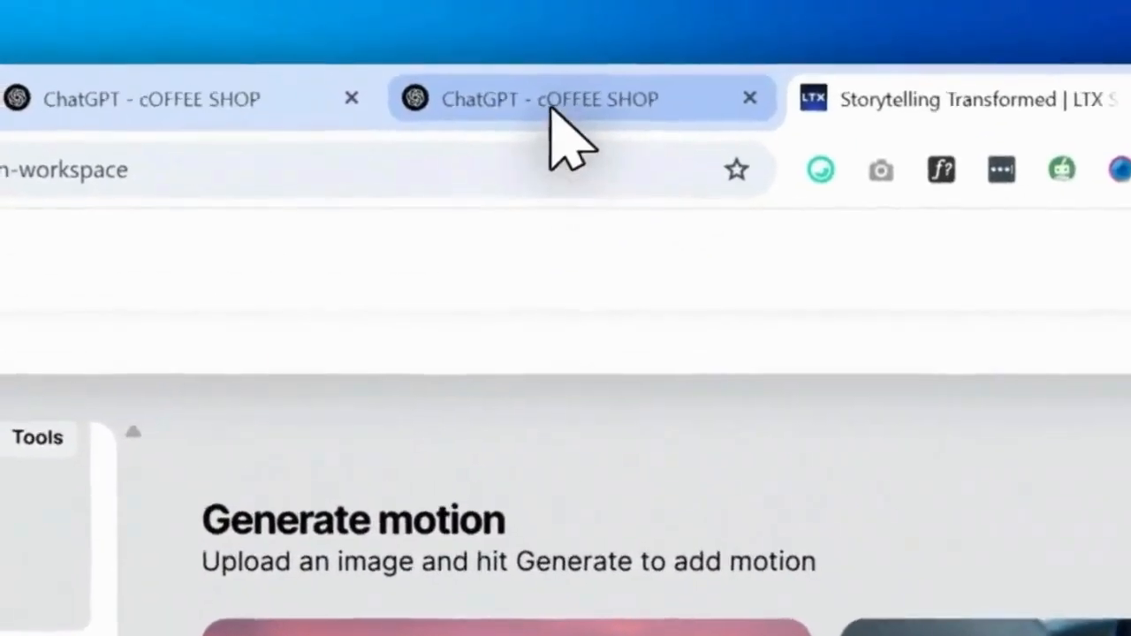
left_click(555, 104)
scroll(703, 353, "up", 10)
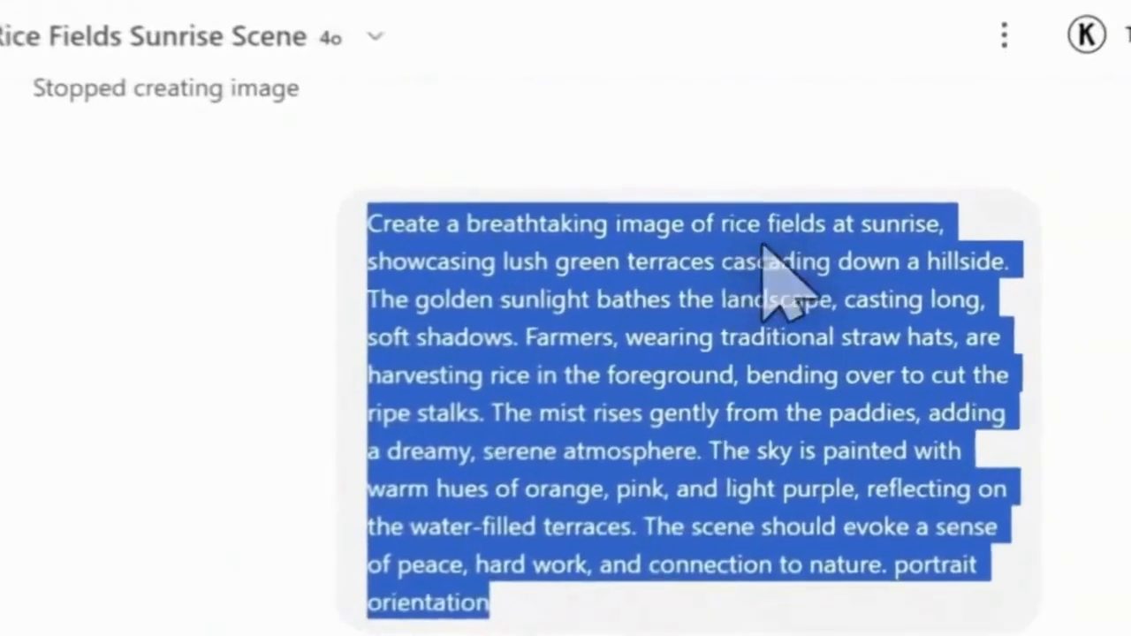
left_click(718, 281)
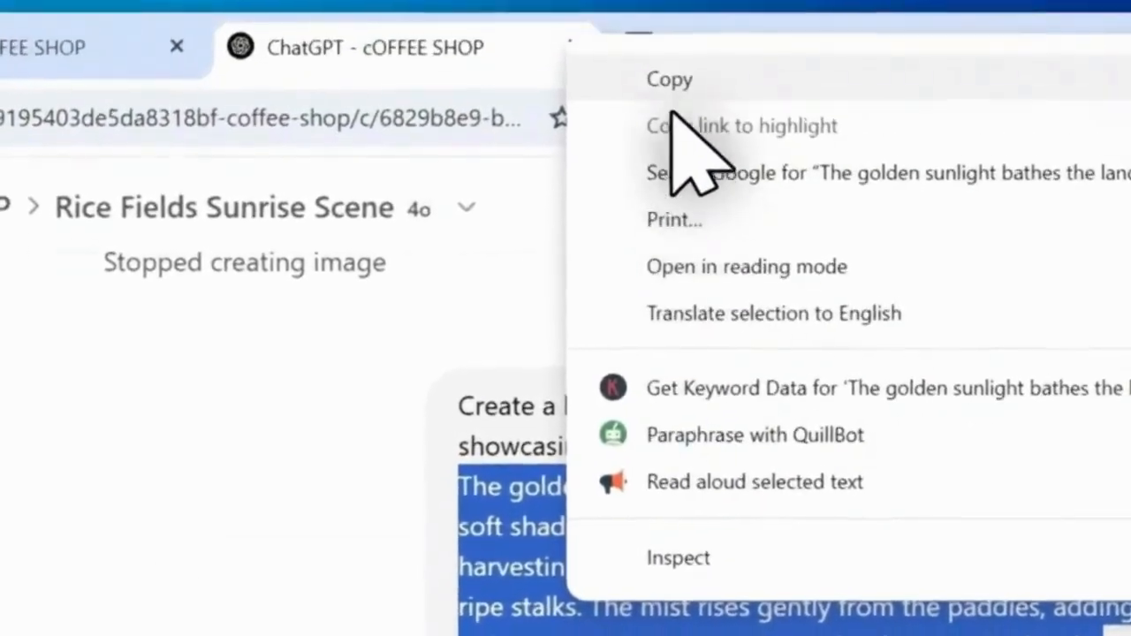
left_click(644, 1)
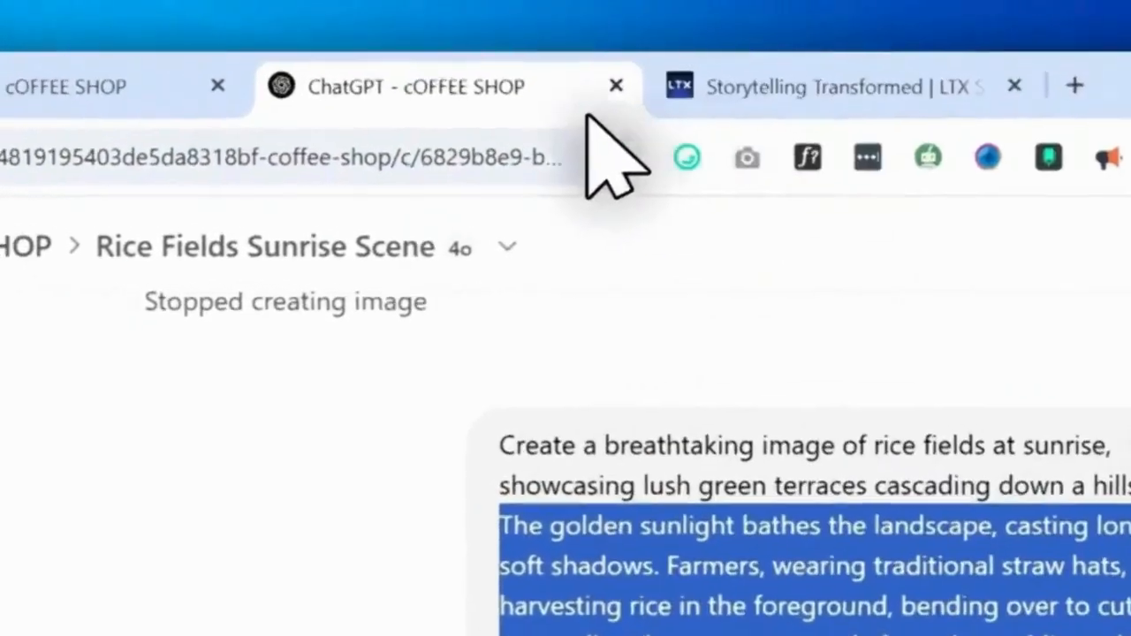
left_click(657, 1)
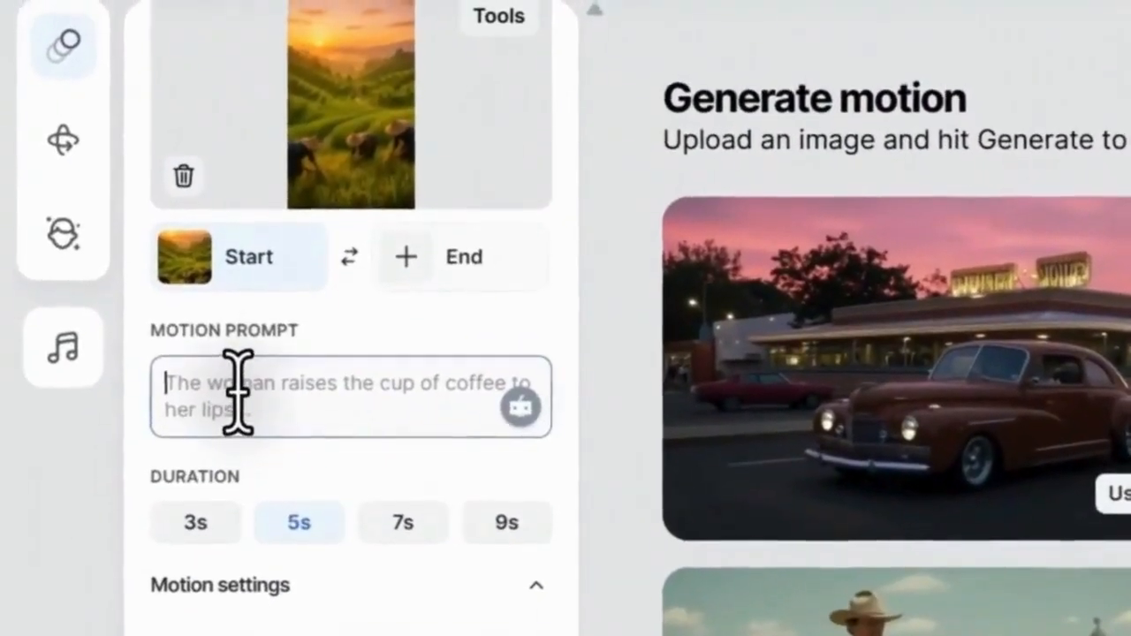
right_click(51, 450)
left_click(337, 320)
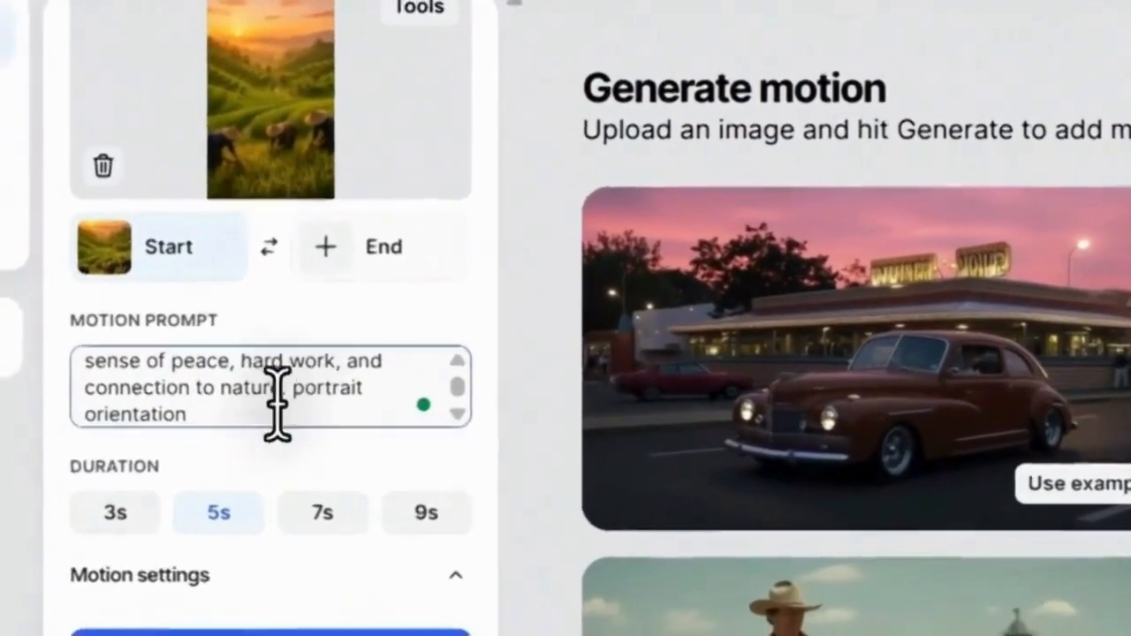
left_click(263, 366, "shift")
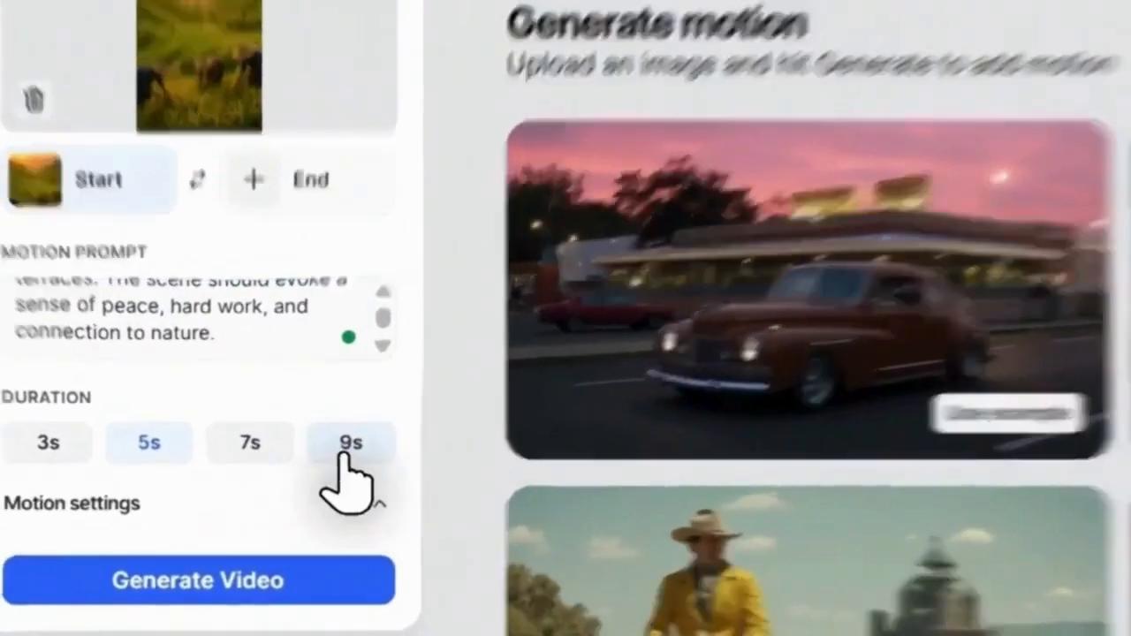
- Generate the video with a 9s duration and select the second motion variation
left_click(343, 452)
scroll(291, 460, "down", 3)
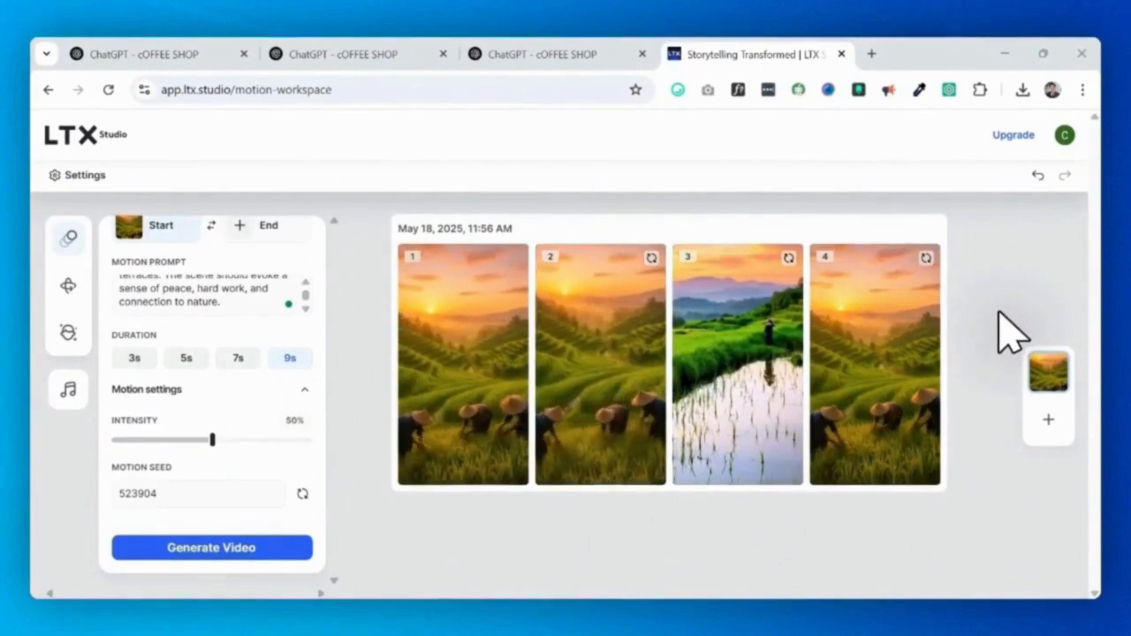
mouse_move(601, 348)
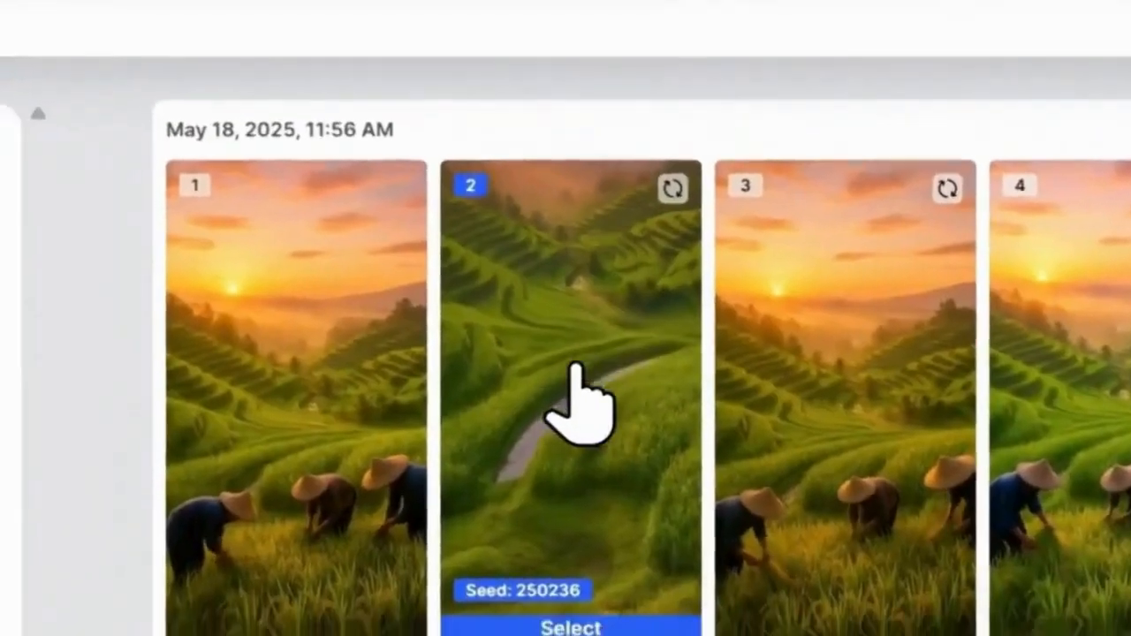
left_click(589, 347)
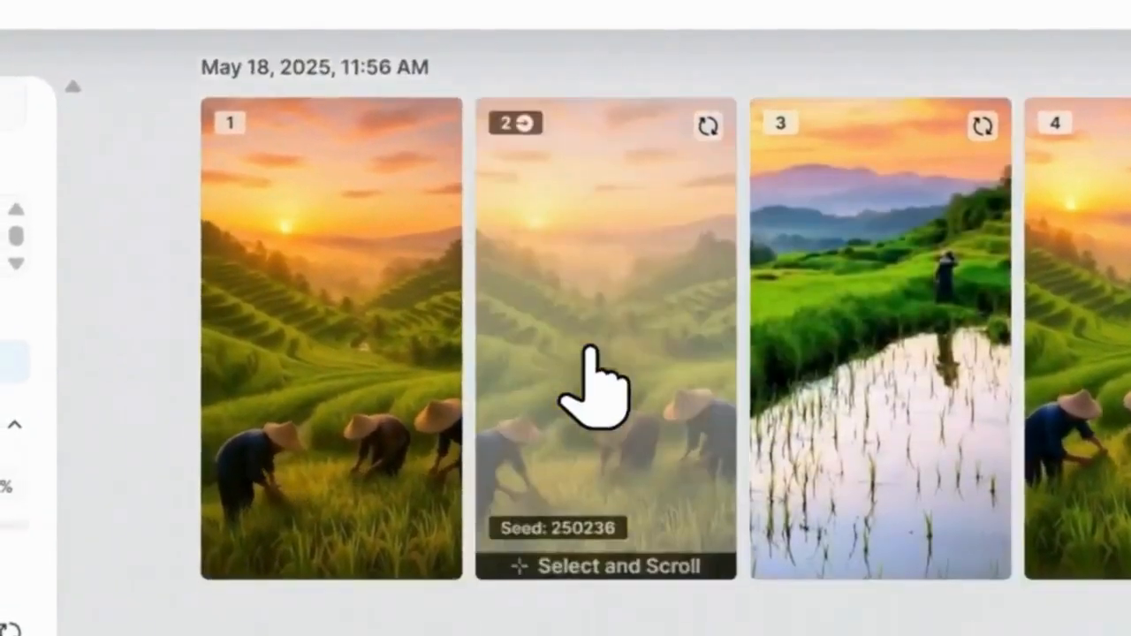
left_click(590, 347)
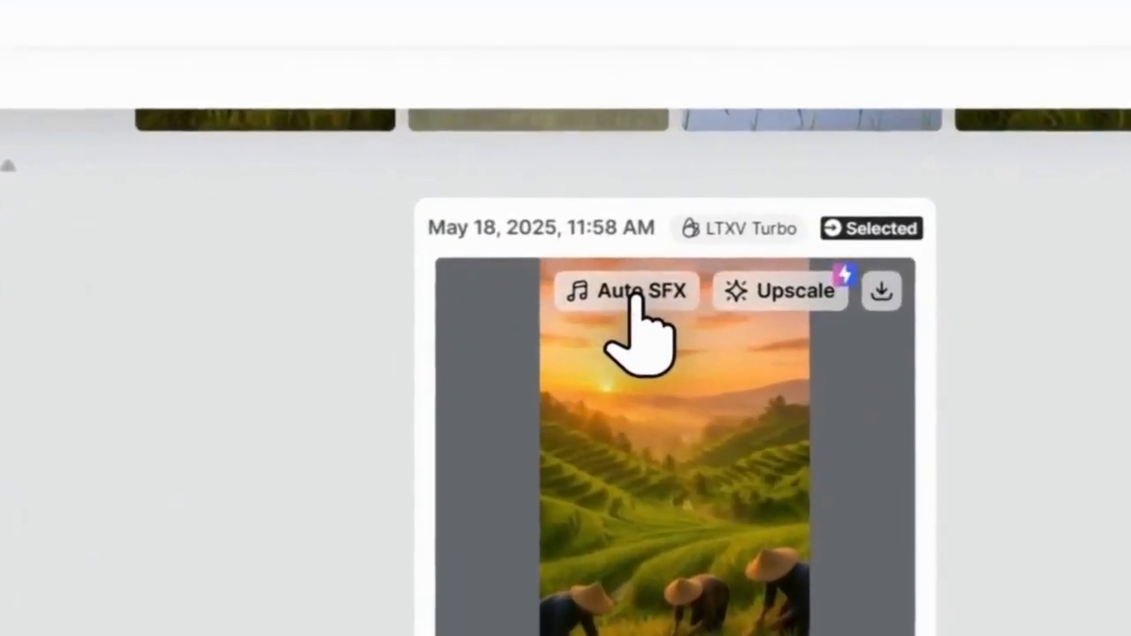
- Apply Auto SFX to the selected clip and download the video into the coffee project folder as "scene a"
left_click(632, 293)
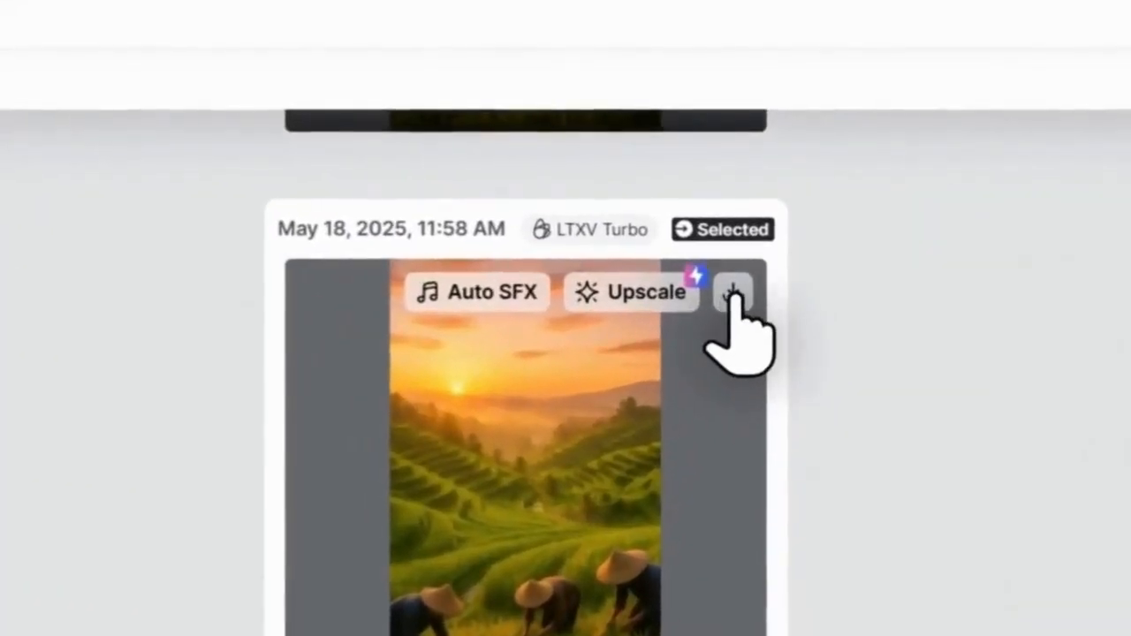
left_click(757, 287)
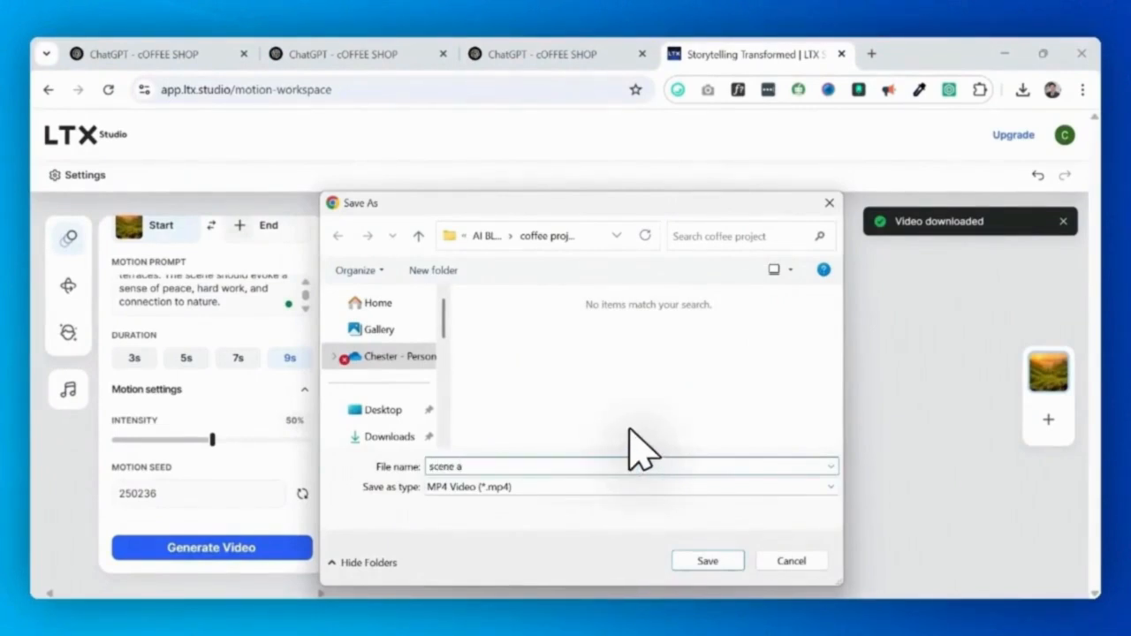
key("Return")
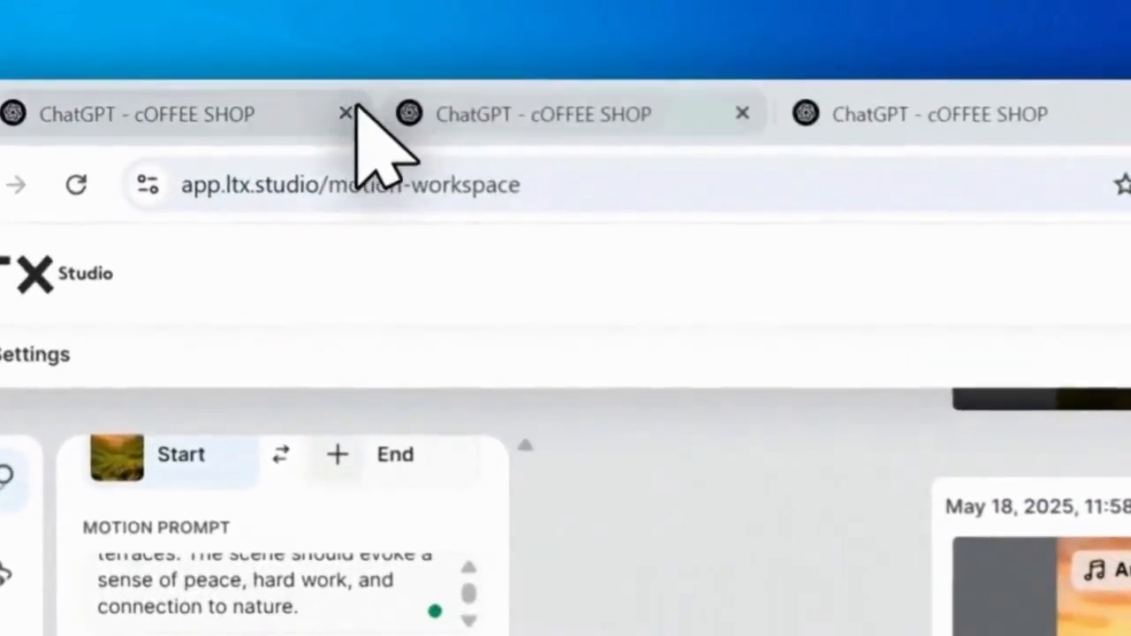
- Switch to the ChatGPT script and review the descriptions of scenes 2, 3 and 4 for the remaining clips
left_click(408, 118)
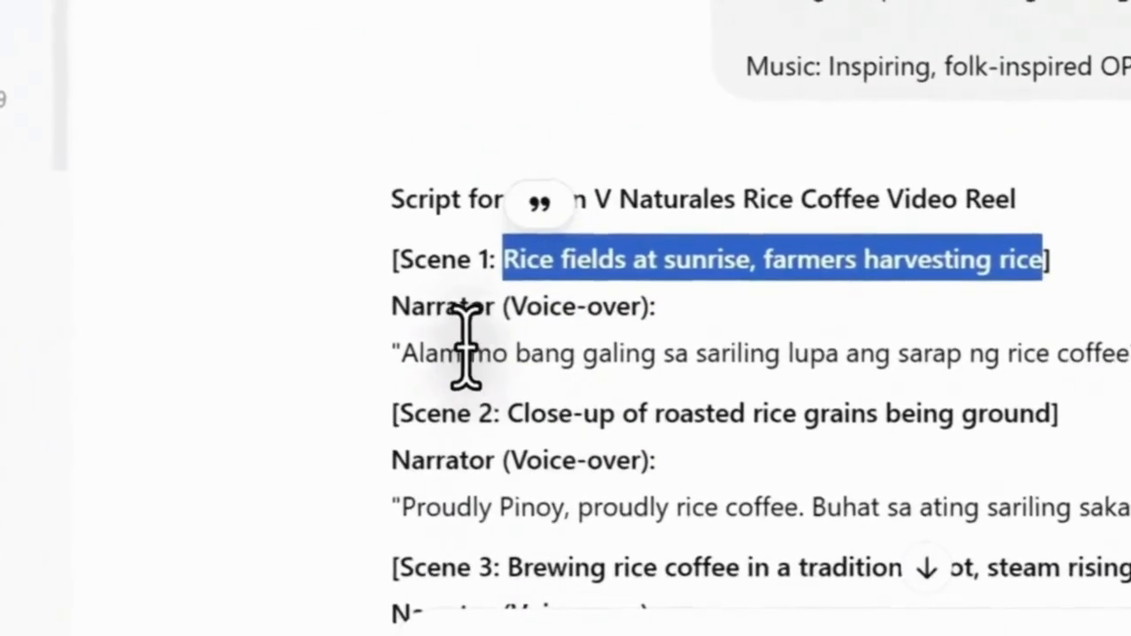
left_click_drag(507, 414, 1130, 389)
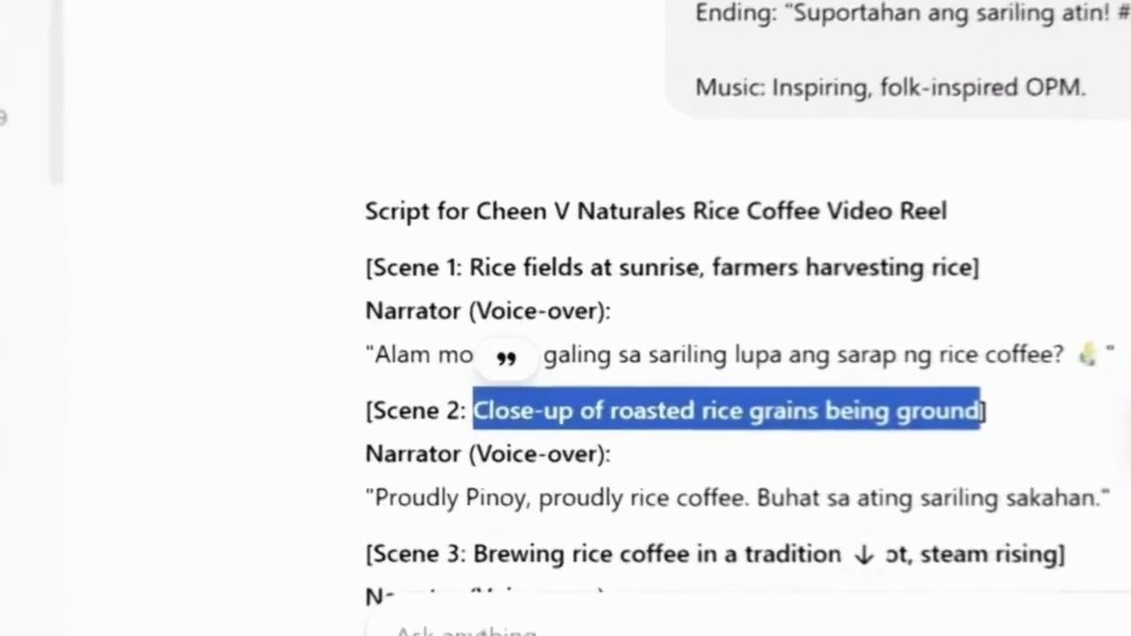
left_click_drag(481, 347, 892, 344)
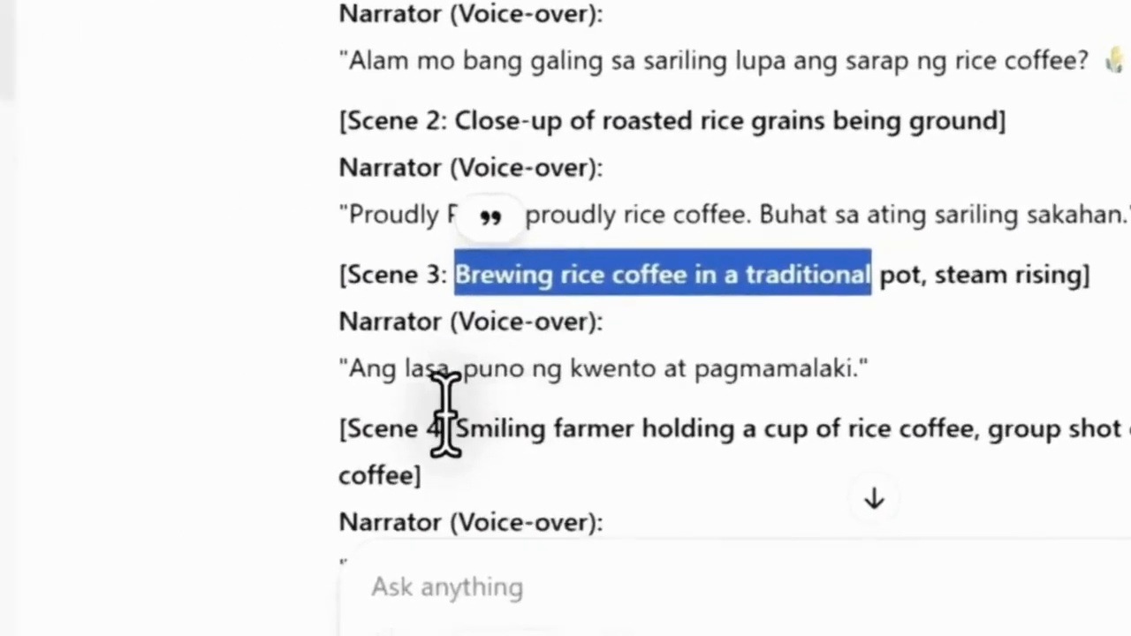
left_click_drag(456, 428, 726, 432)
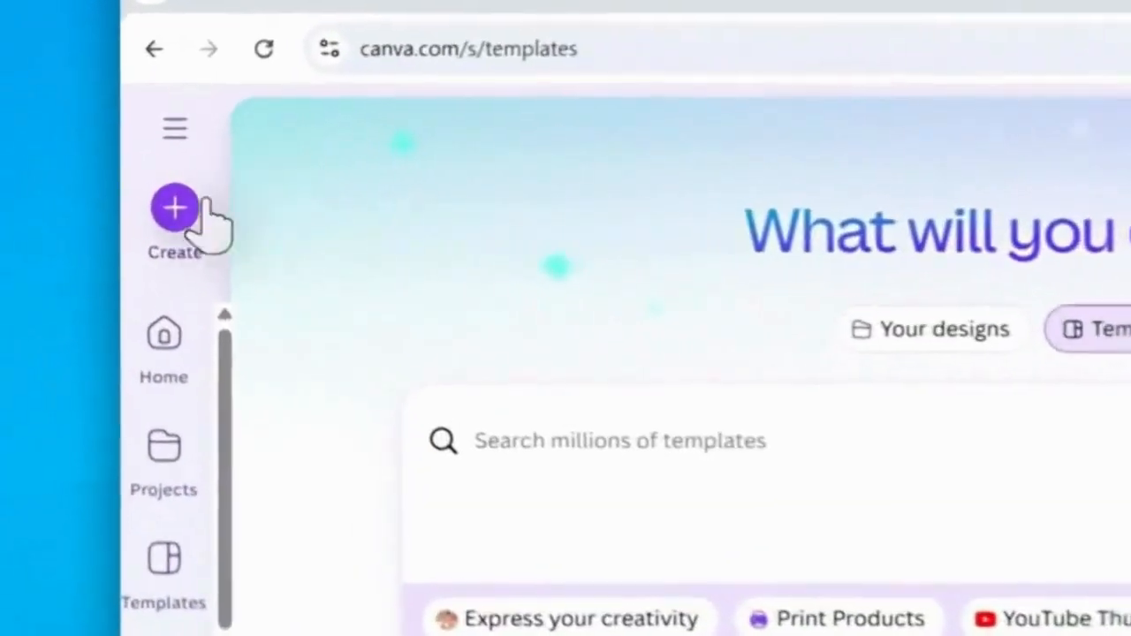
- Switch to Canva, search the design types for "reel" and create a blank 1080 × 1920 px Instagram Reel
left_click(183, 212)
type("reel")
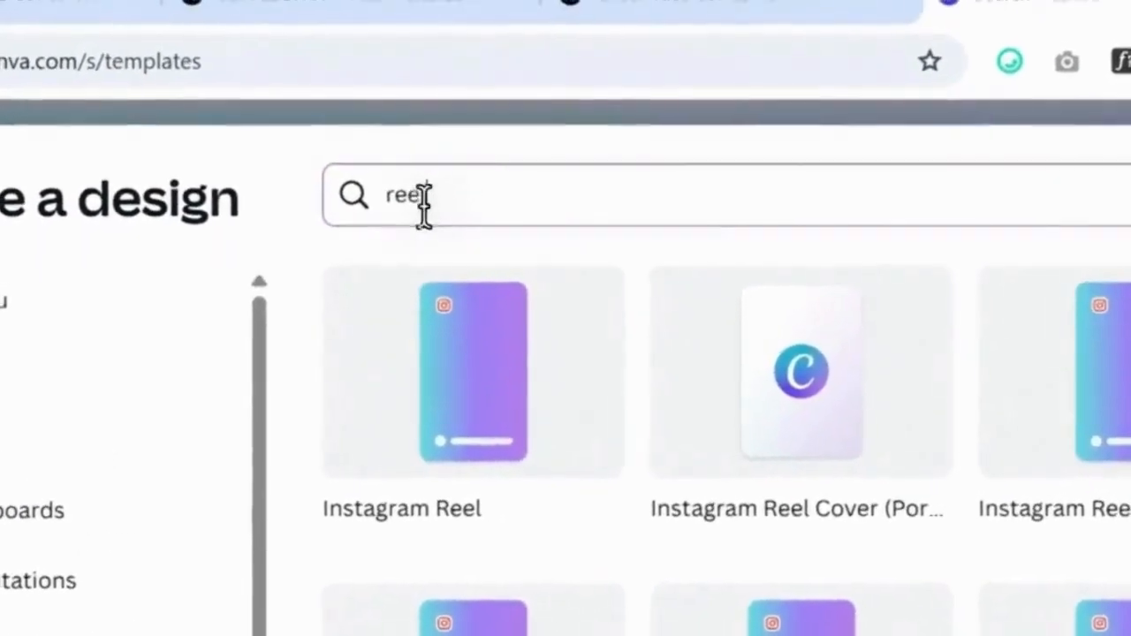
left_click_drag(442, 164, 404, 164)
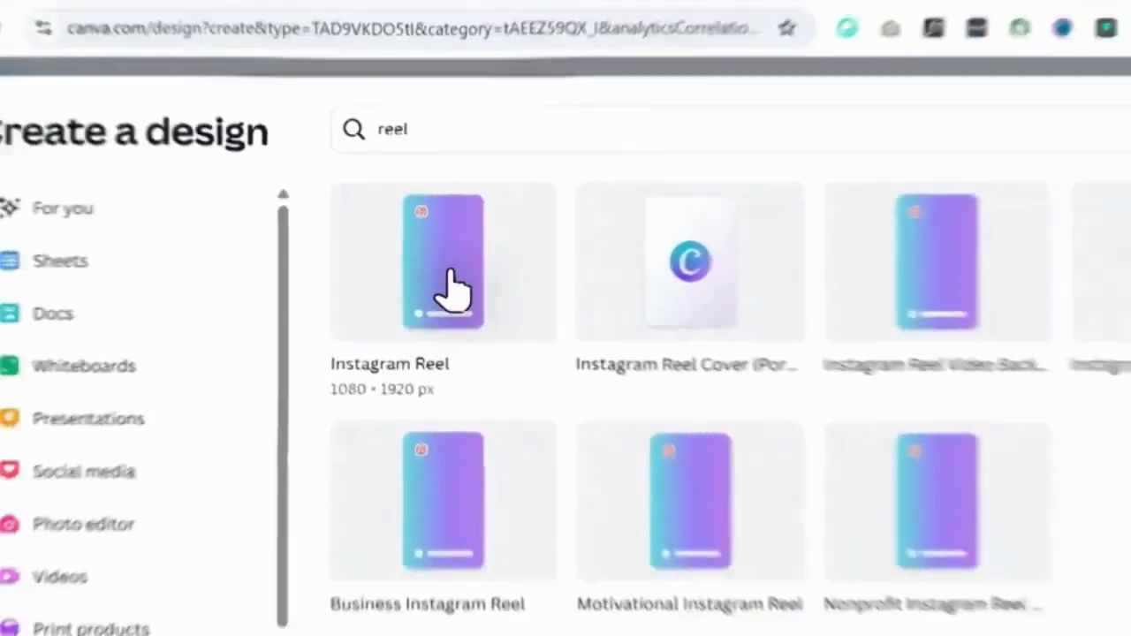
left_click(499, 354)
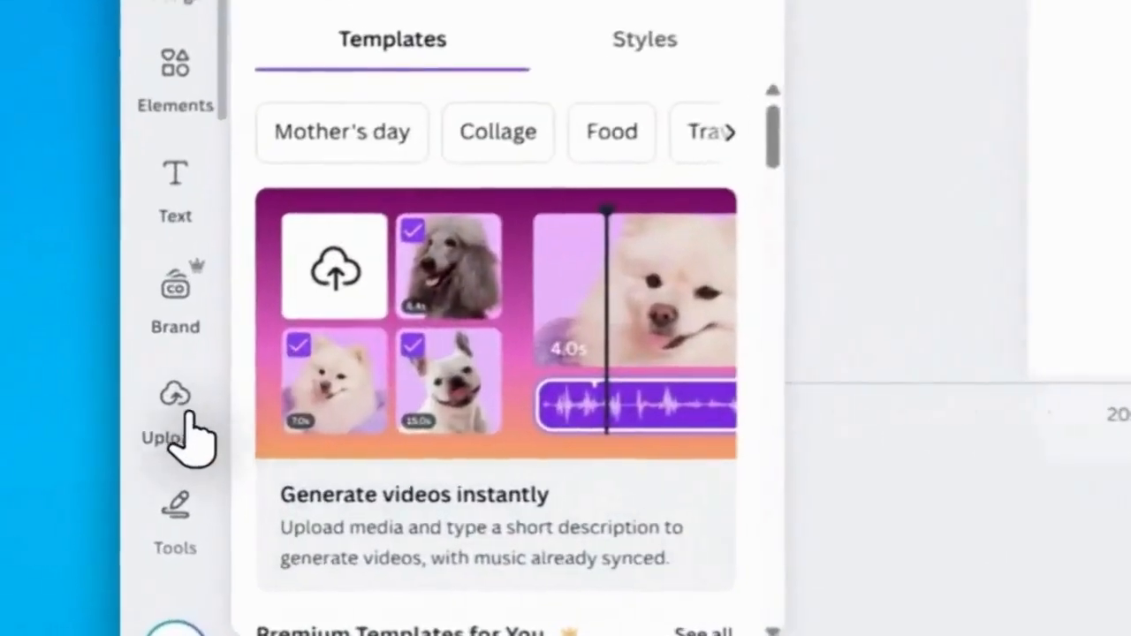
- Upload scene 1.mp4 and scene2.mp4 through scene5.mp4 from the coffee project's clips folder
left_click(183, 423)
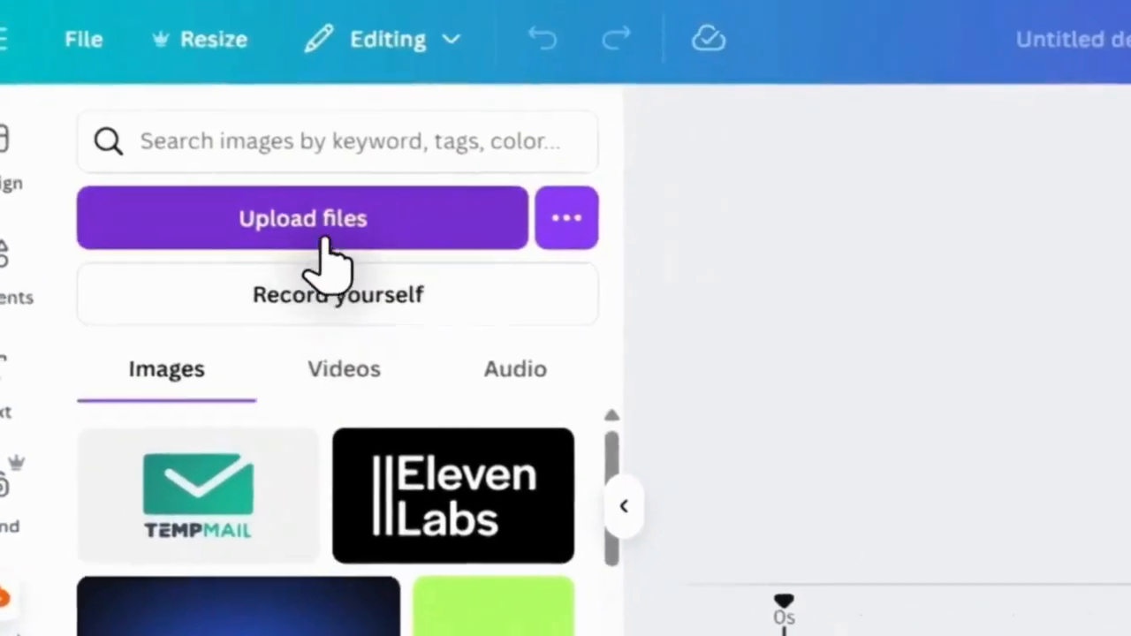
left_click(325, 232)
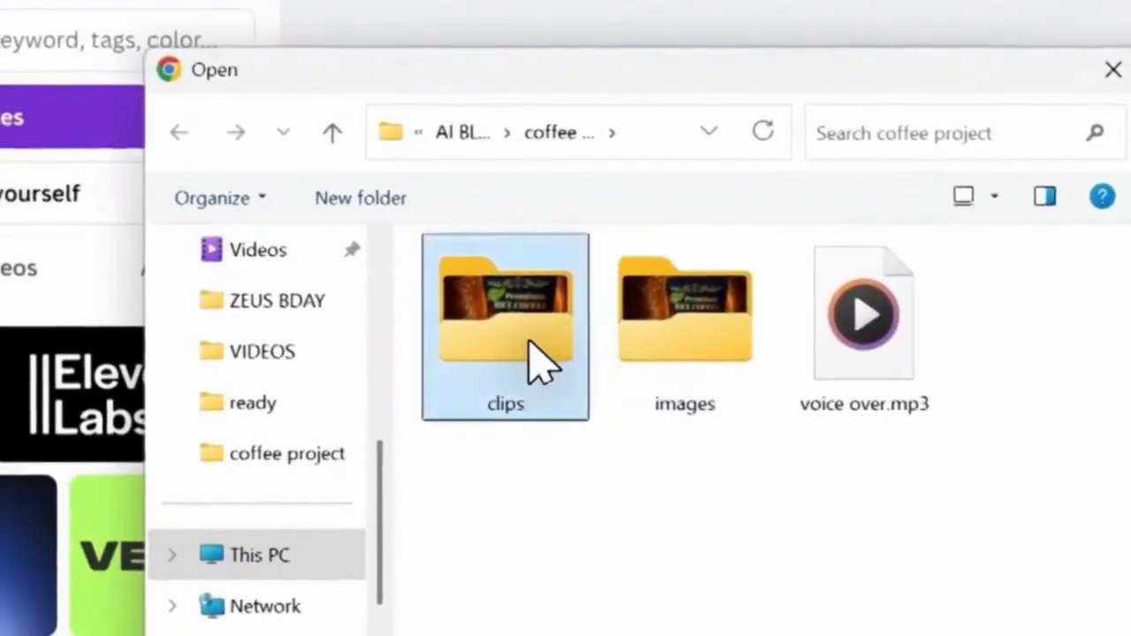
double_click(468, 371)
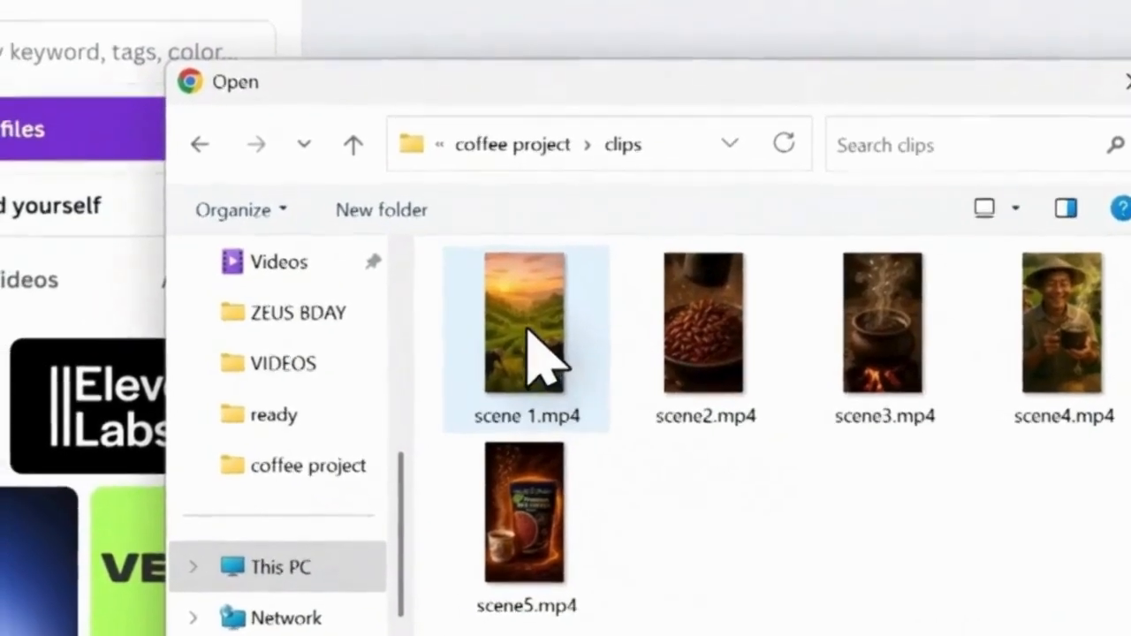
left_click(530, 349)
left_click(524, 549, "shift")
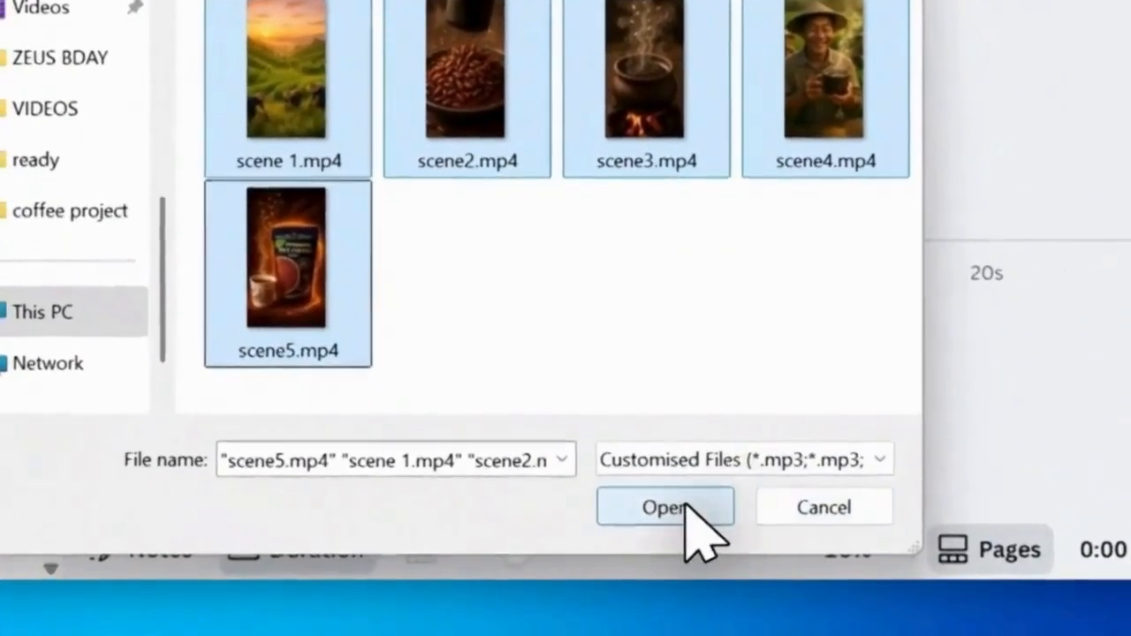
left_click(900, 633)
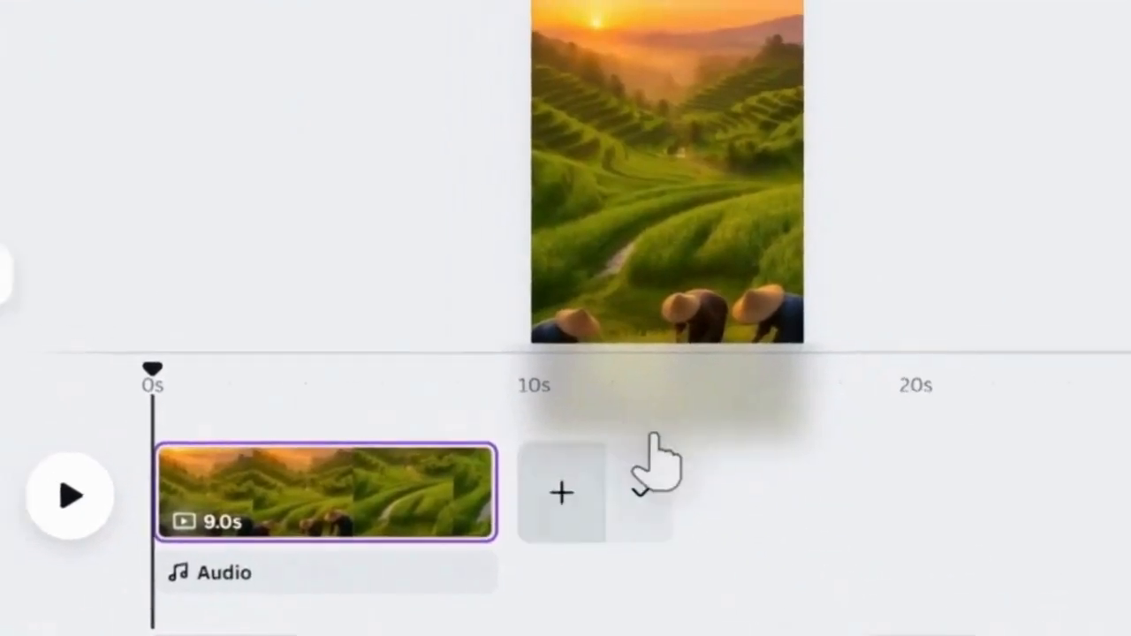
- Add a second page after the rice field clip and set the roasted rice grains video as its background
left_click(562, 492)
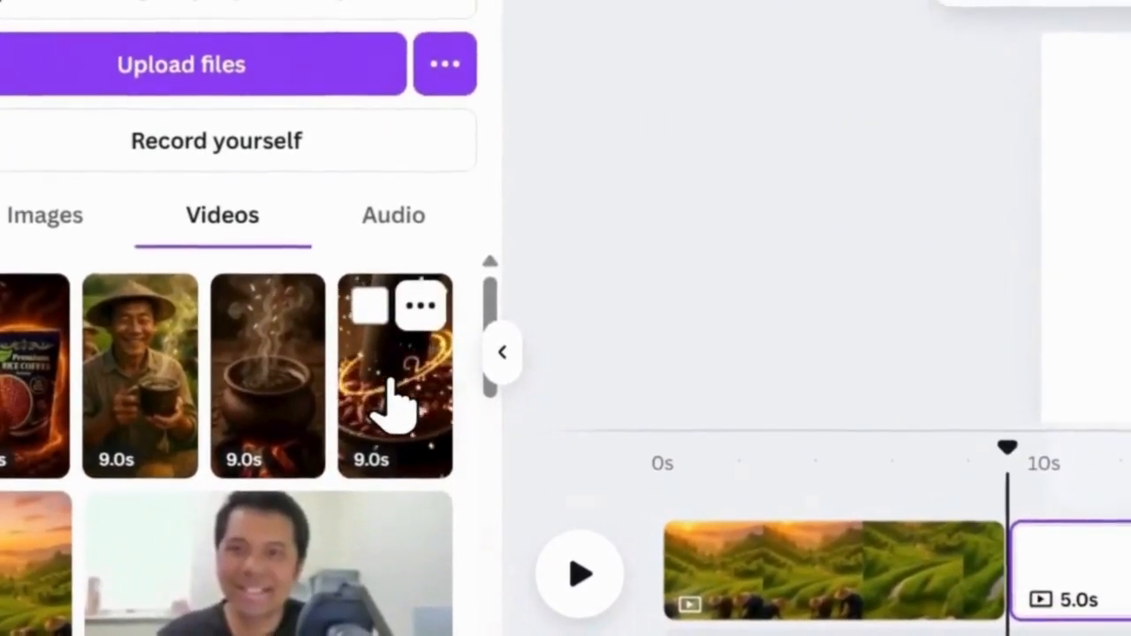
left_click(392, 402)
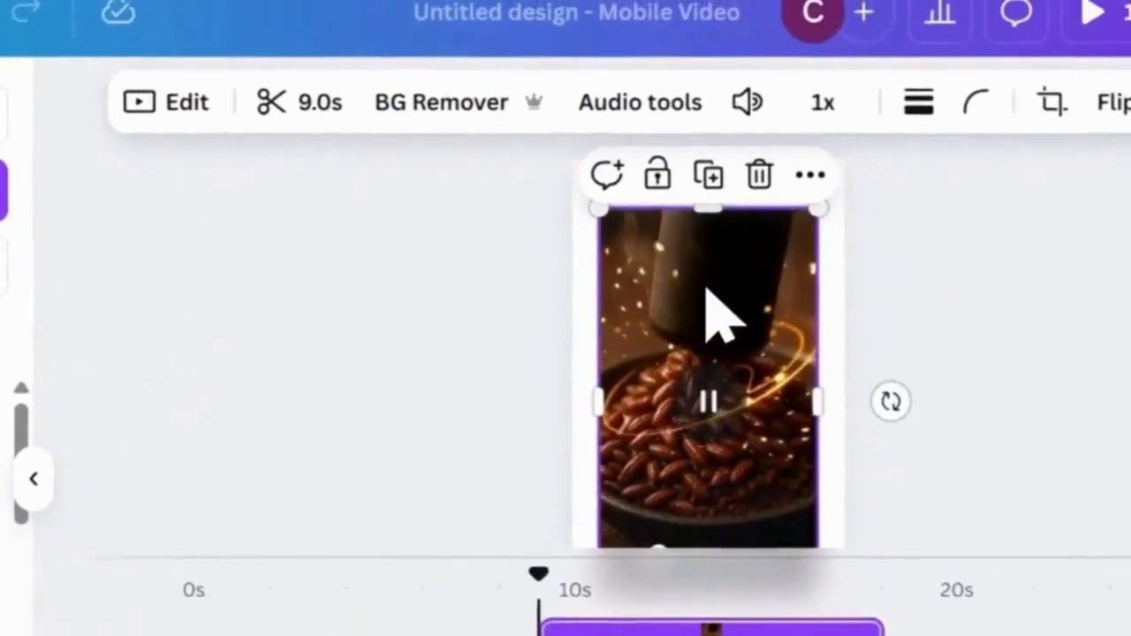
right_click(714, 316)
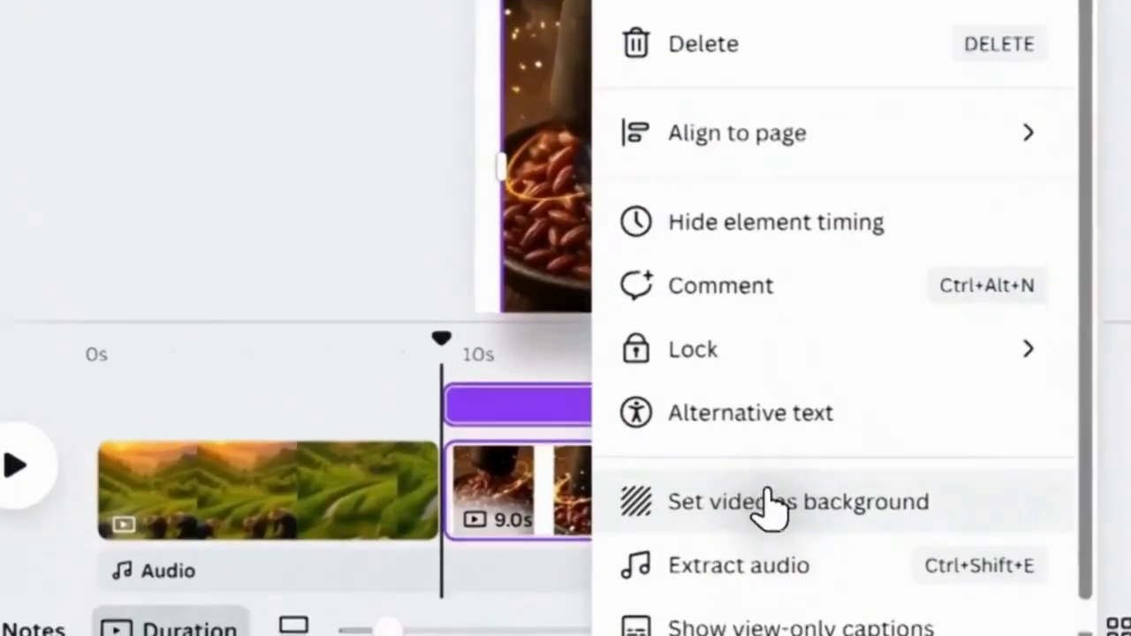
left_click(770, 503)
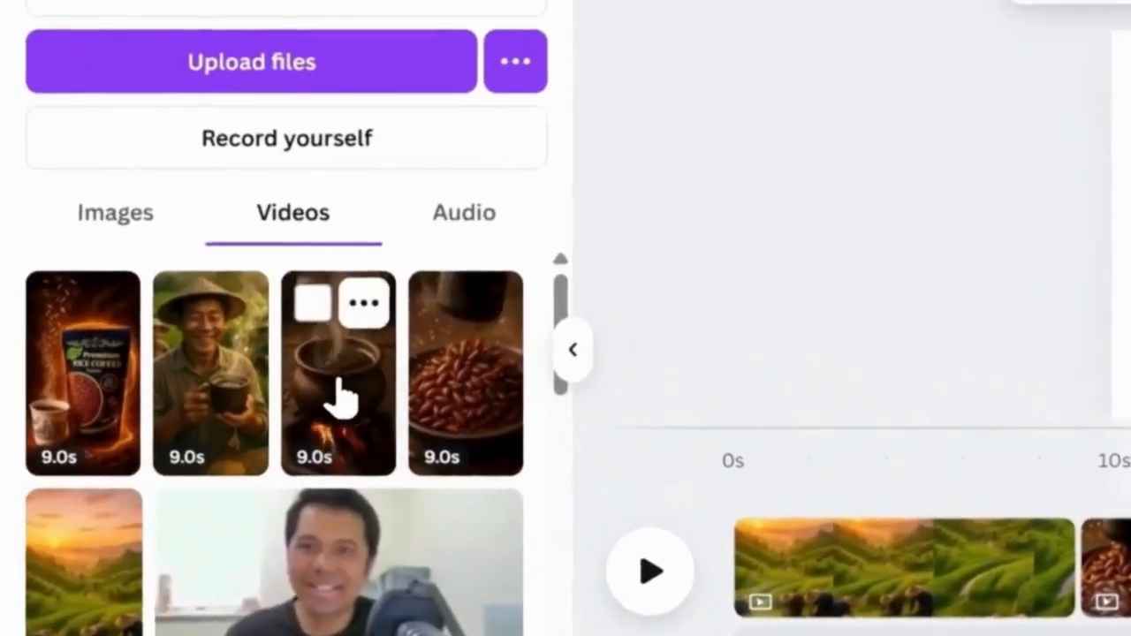
- Place the steaming pot and smiling farmer videos on the third and fourth pages, setting each as its page background
left_click(342, 381)
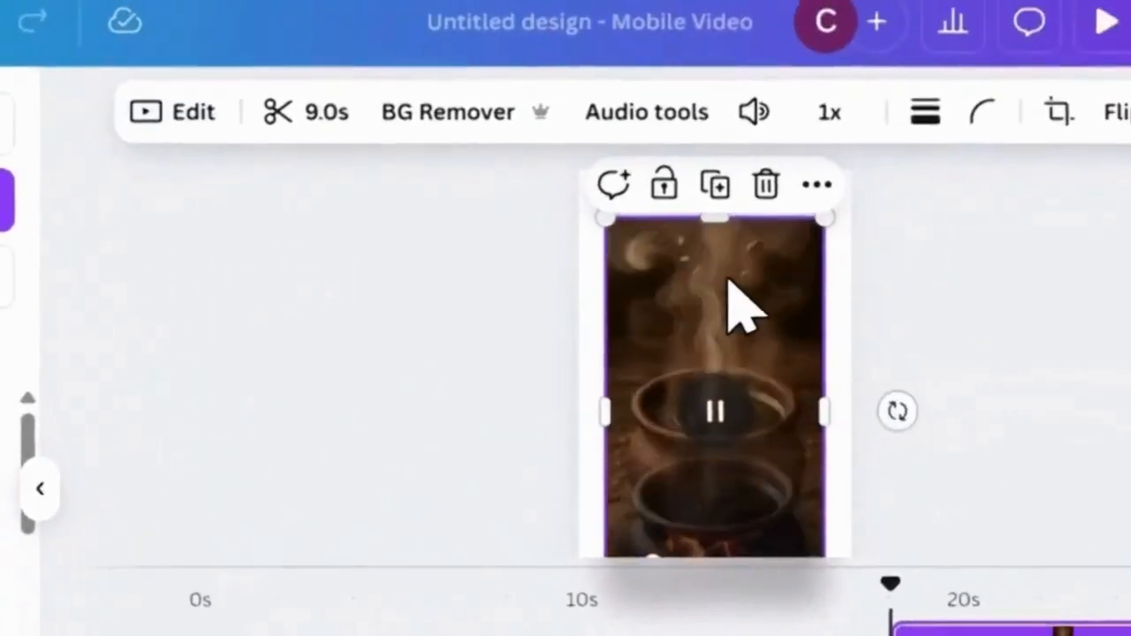
right_click(723, 299)
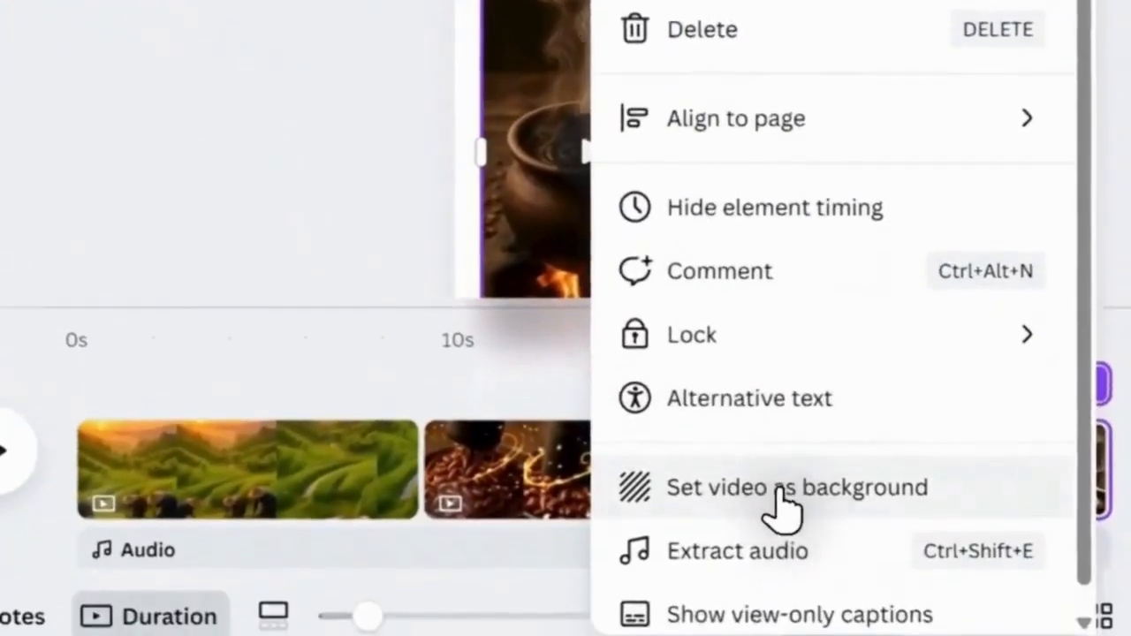
left_click(796, 633)
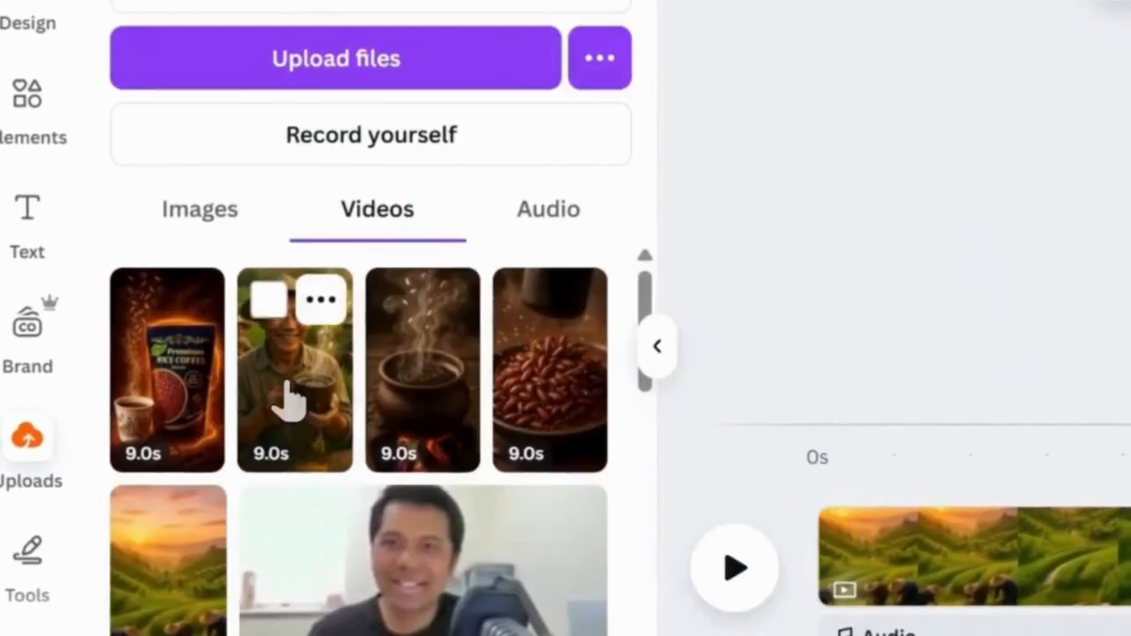
left_click(282, 389)
right_click(798, 303)
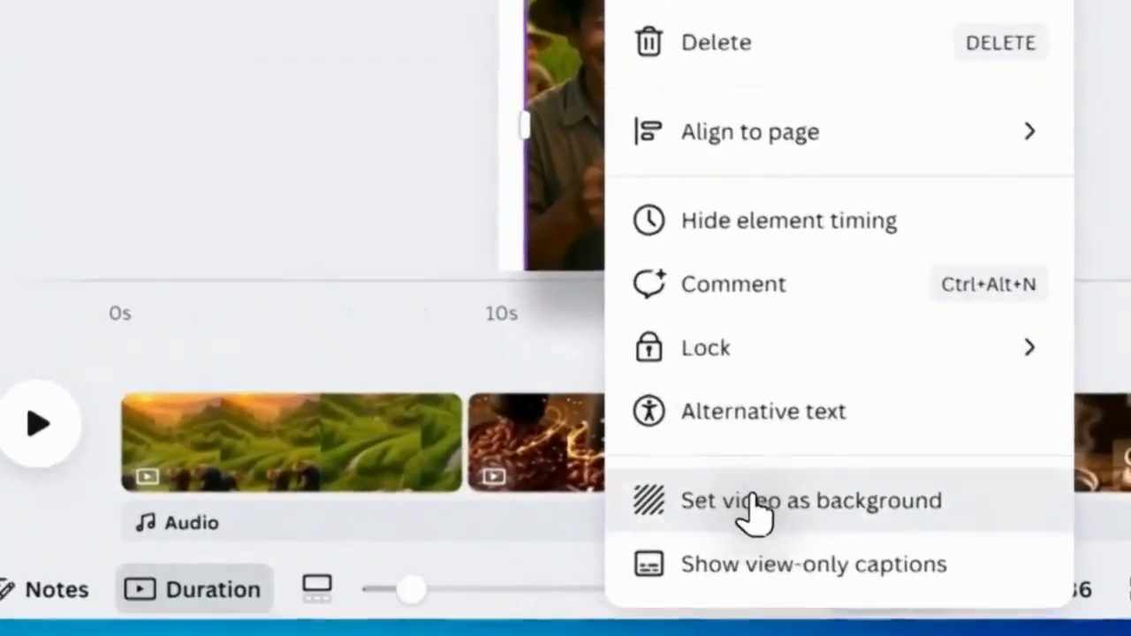
left_click(748, 500)
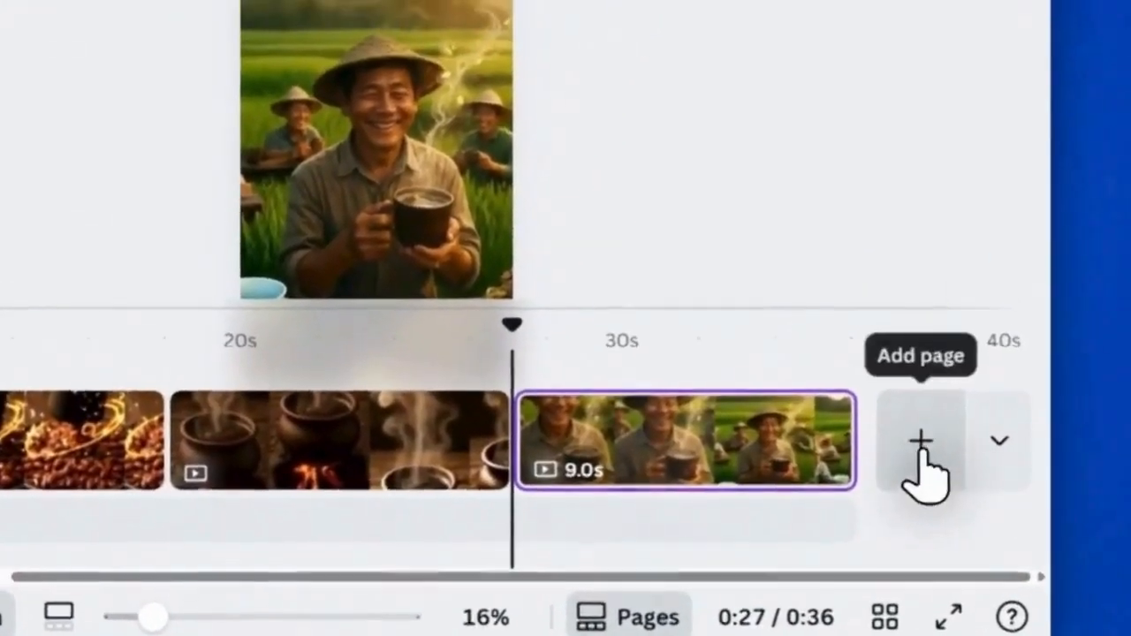
- Add a fifth page and set the rice coffee package video as its background
left_click(989, 383)
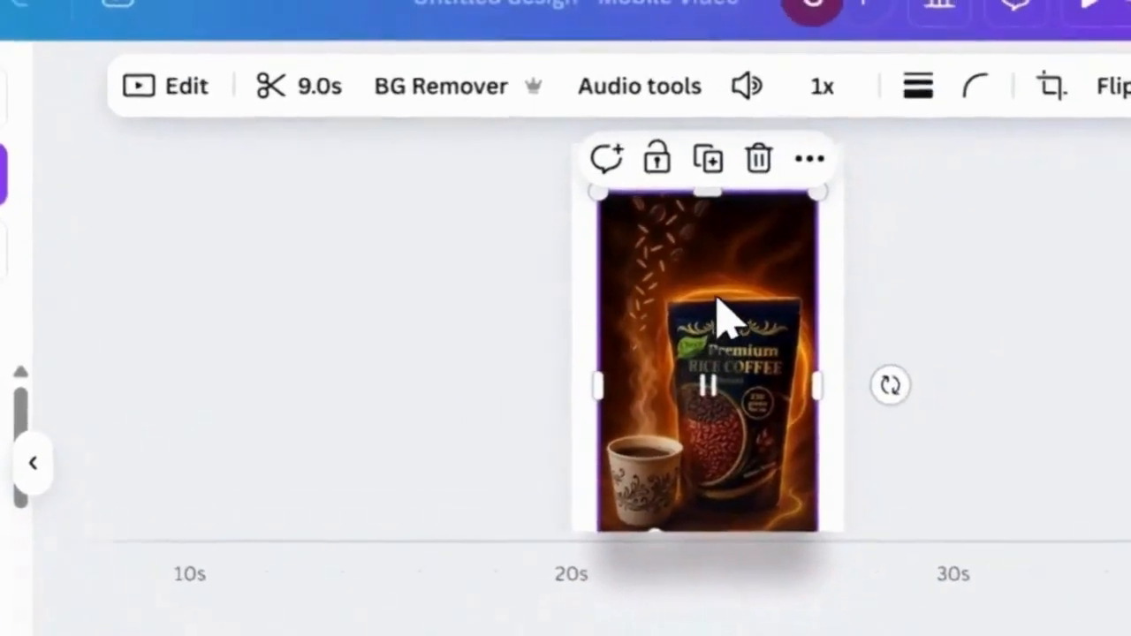
right_click(690, 306)
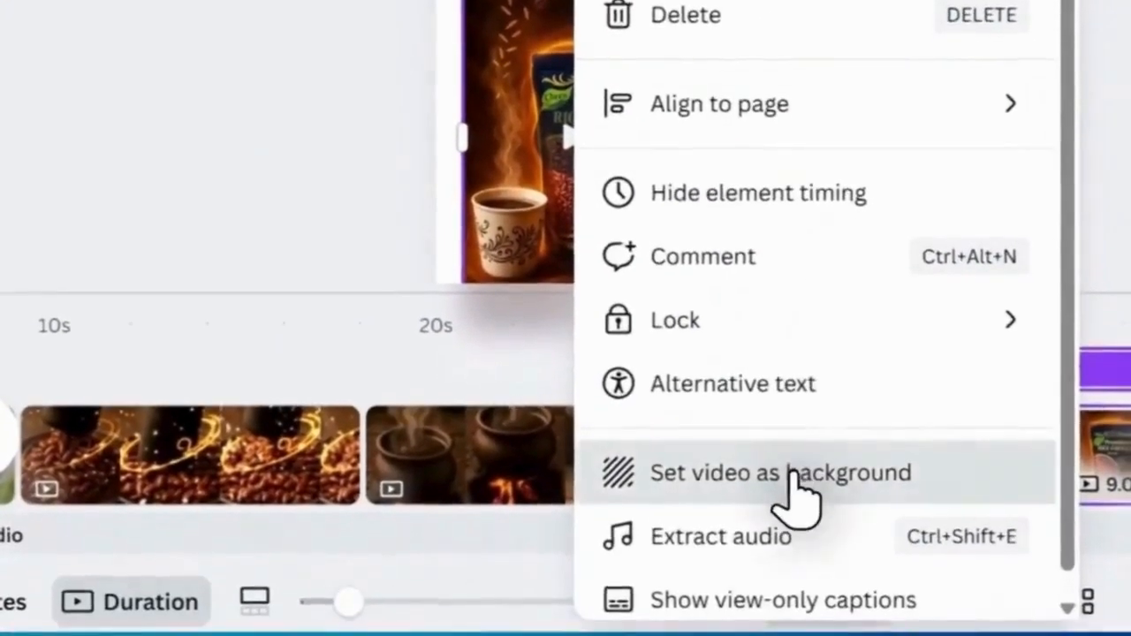
left_click(804, 510)
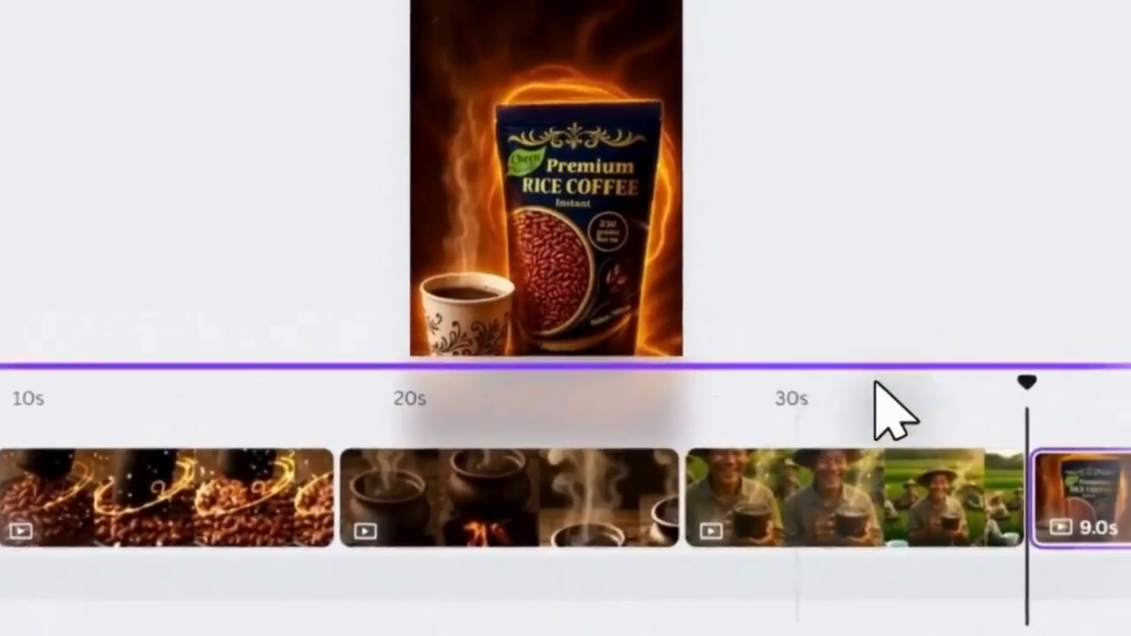
left_click_drag(601, 606, 478, 495)
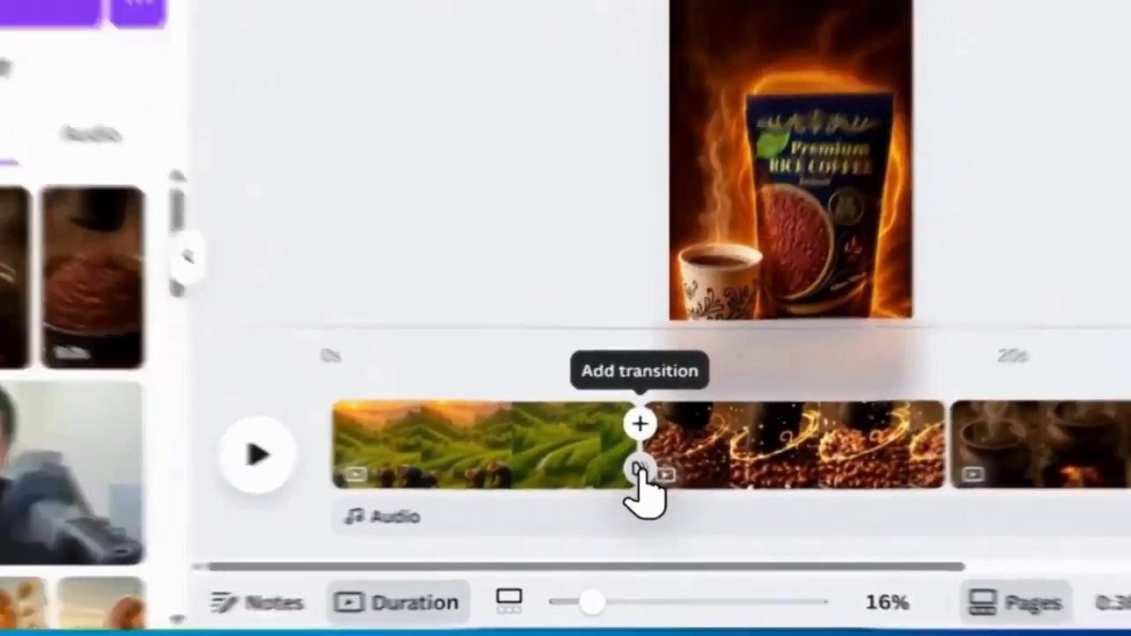
- Add a Dissolve transition after the rice field clip and apply it between all pages
left_click(635, 461)
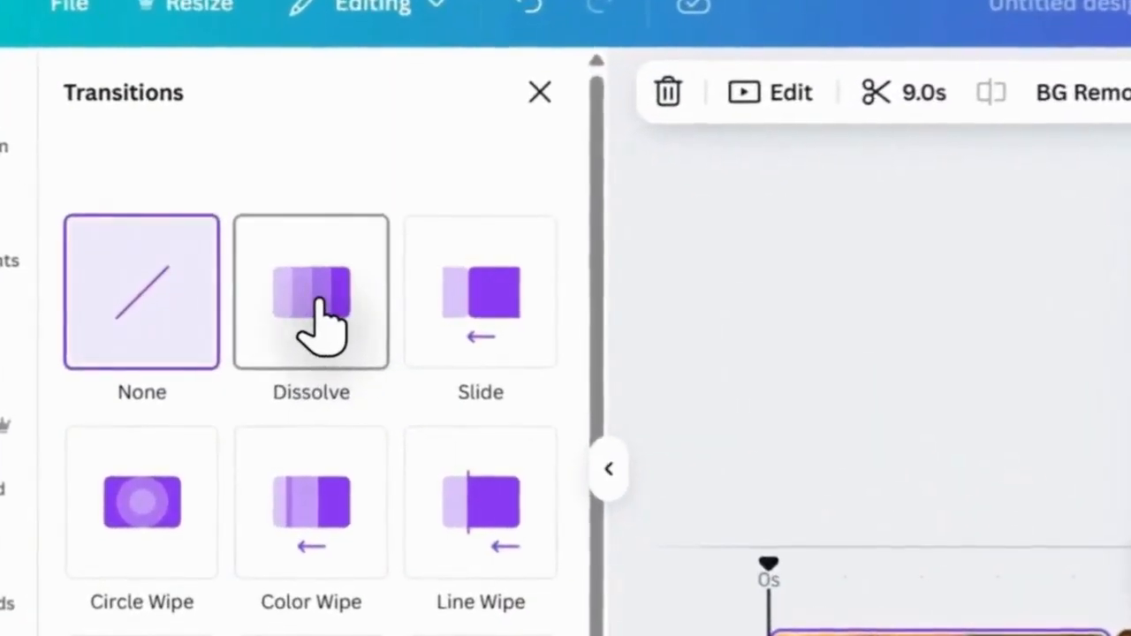
left_click(318, 320)
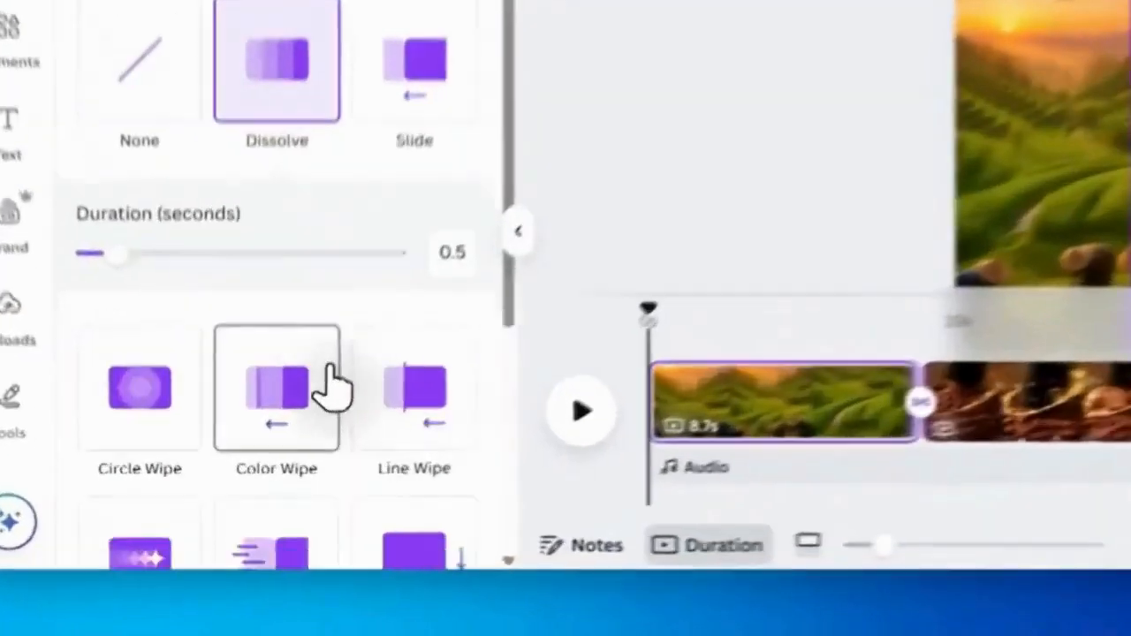
scroll(282, 495, "down", 5)
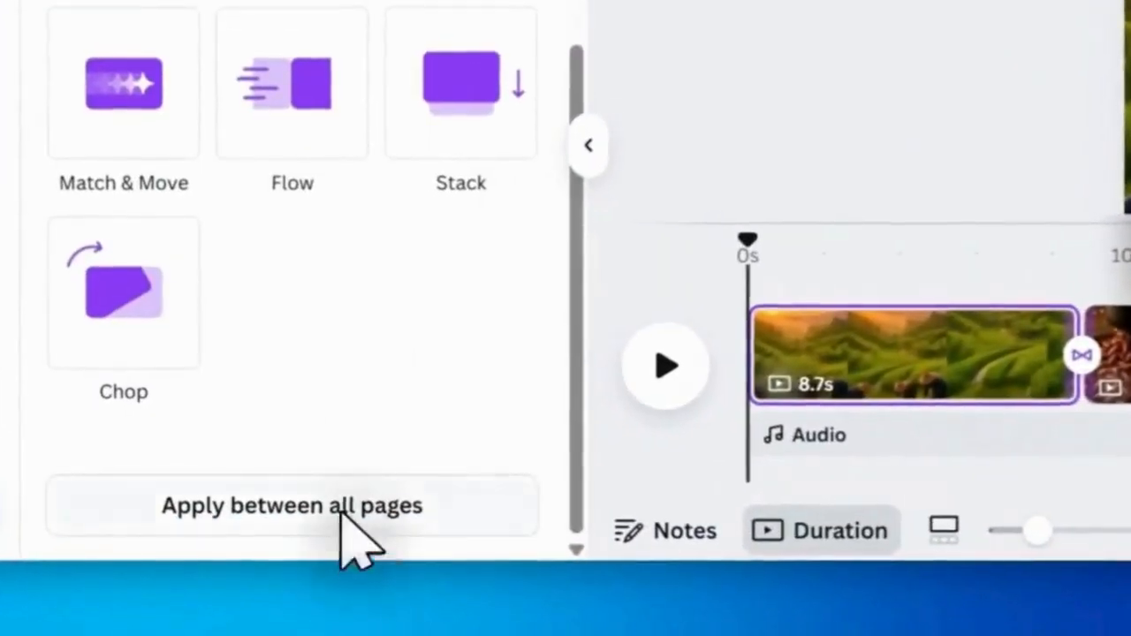
scroll(331, 541, "up", 5)
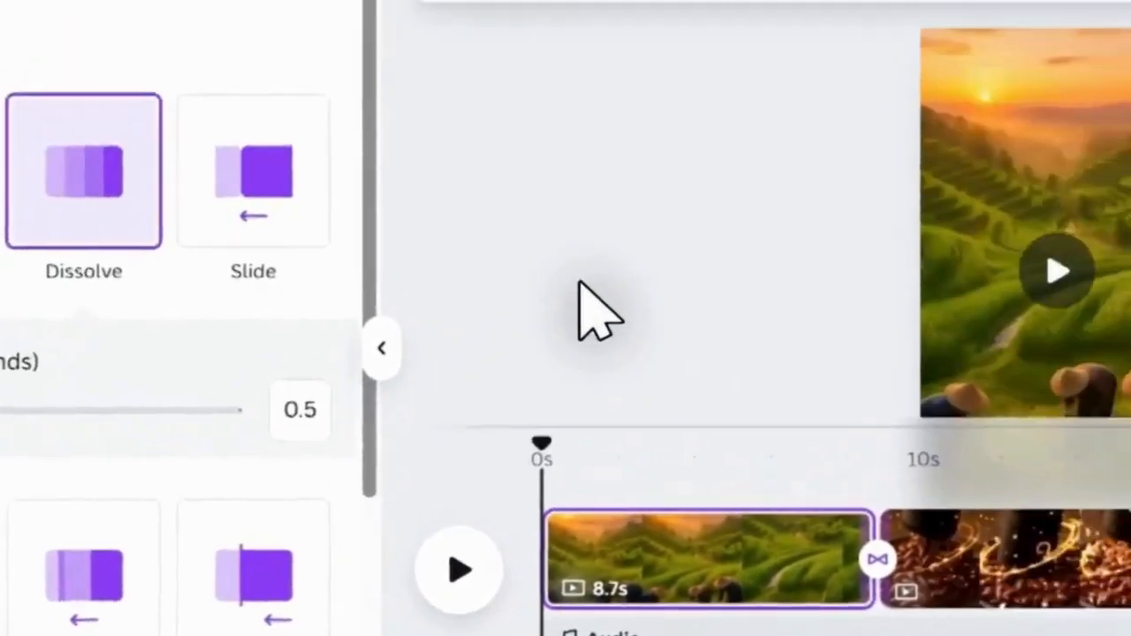
left_click(723, 152)
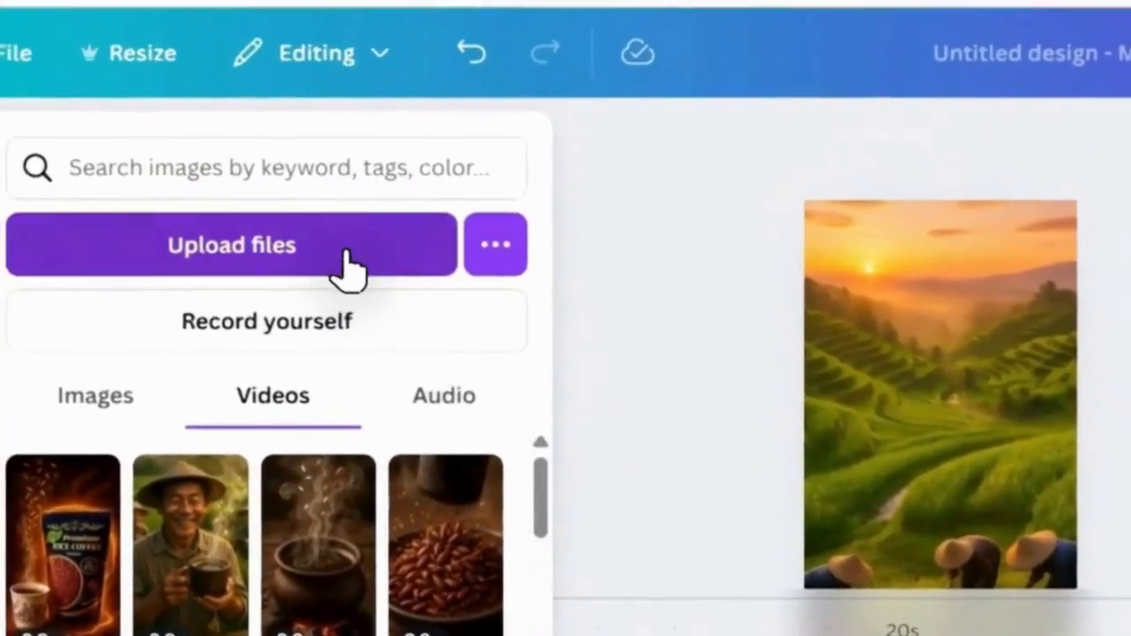
- Upload voice over.mp3 from the coffee project folder and place it on the audio track at the start of the timeline
left_click(605, 41)
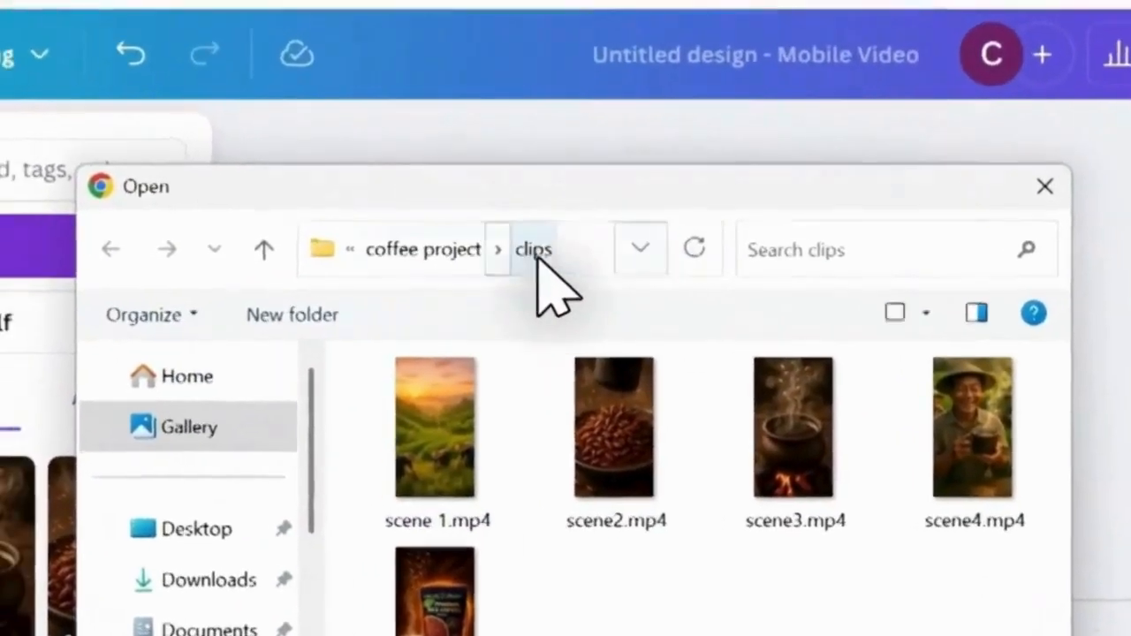
left_click(464, 252)
left_click(801, 452)
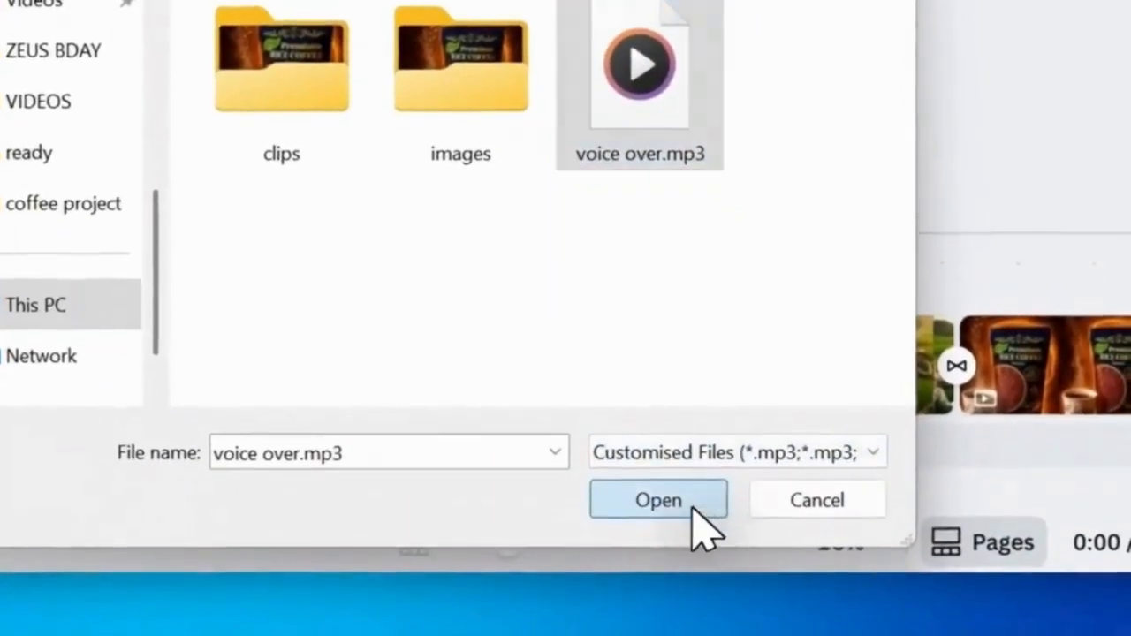
left_click(689, 510)
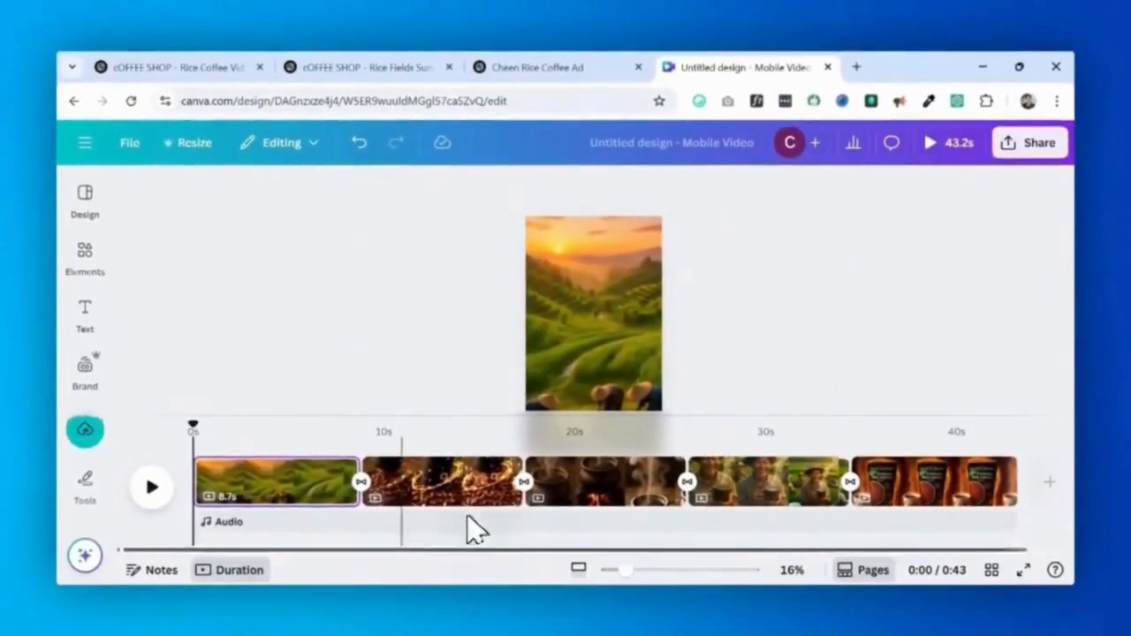
left_click(85, 429)
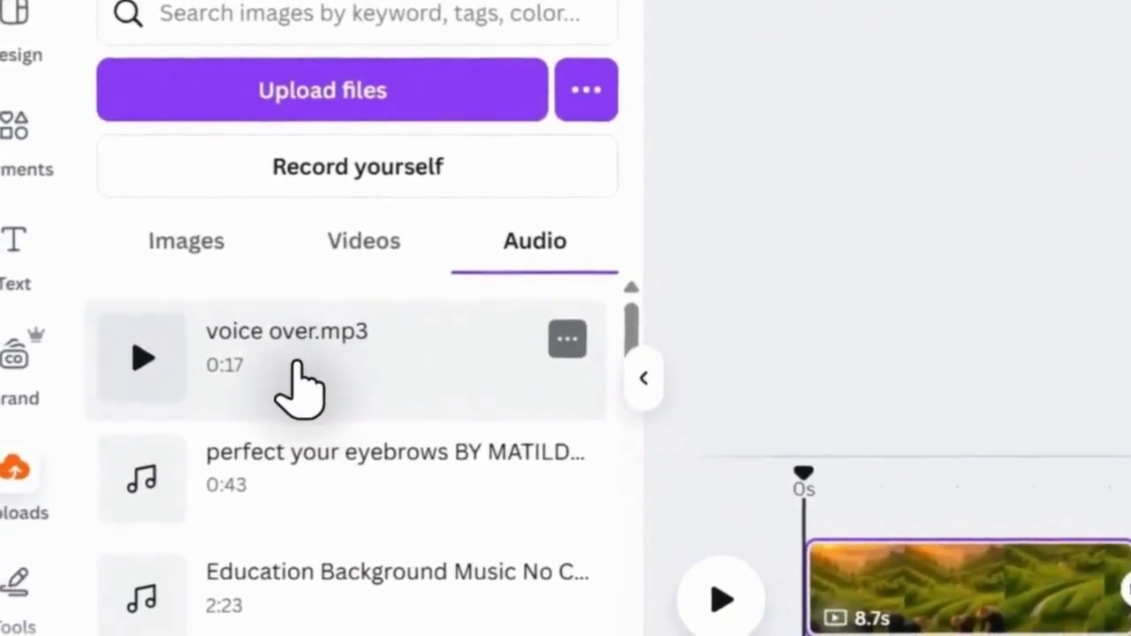
left_click_drag(291, 376, 502, 485)
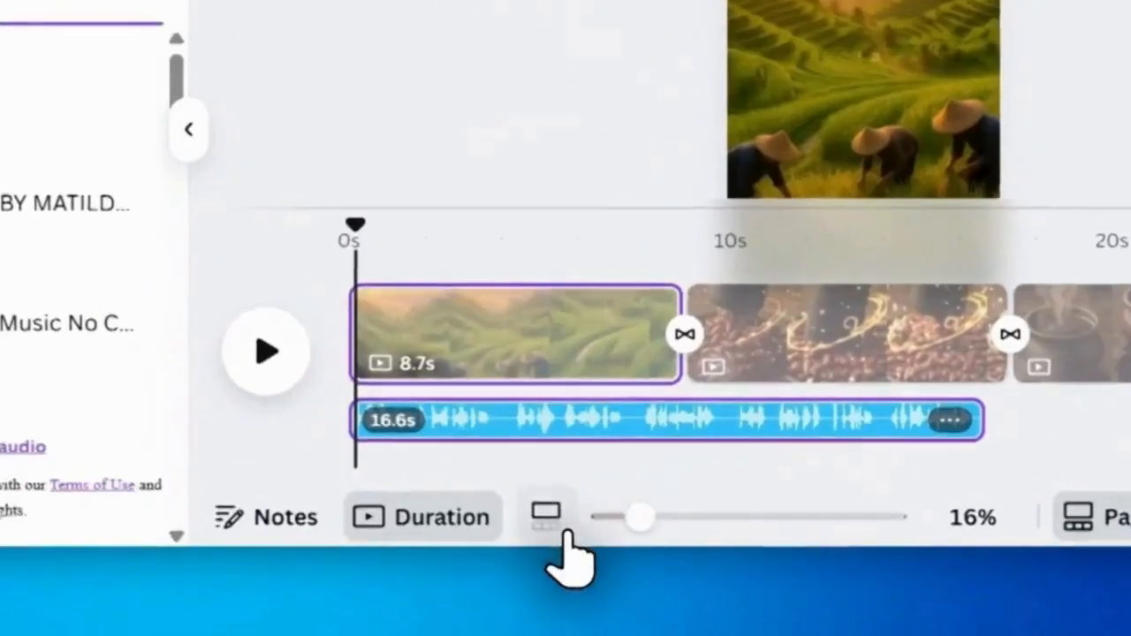
- Split the voice-over audio at the first pause in the narration, at about 4 s
left_click_drag(624, 570, 642, 573)
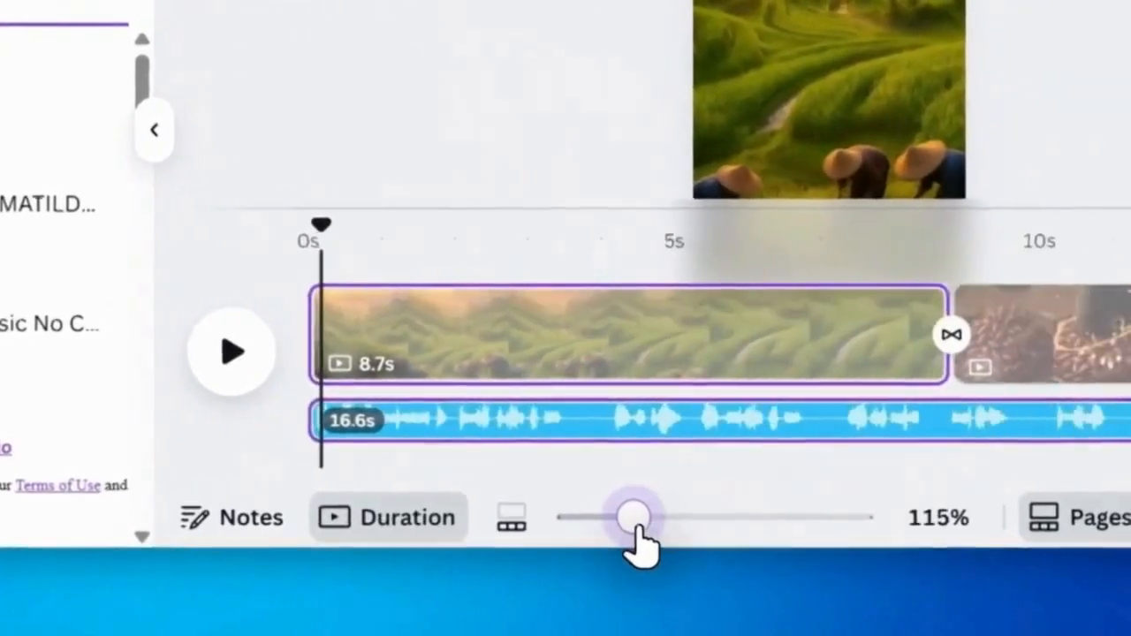
left_click_drag(638, 528, 646, 527)
left_click(623, 244)
left_click_drag(635, 237, 663, 236)
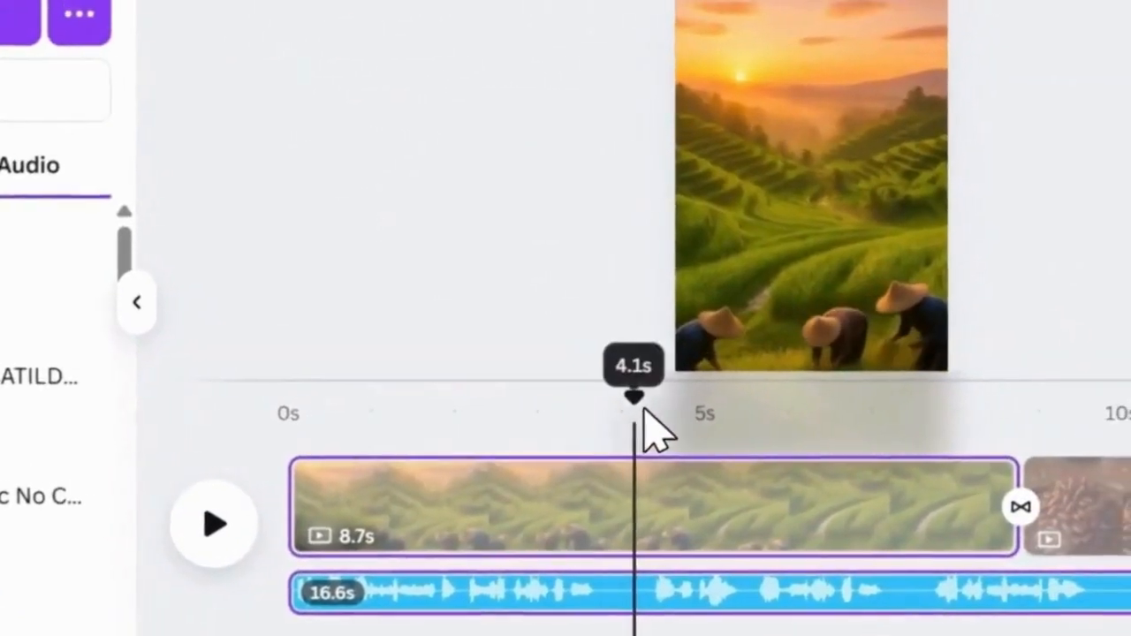
left_click_drag(644, 408, 634, 414)
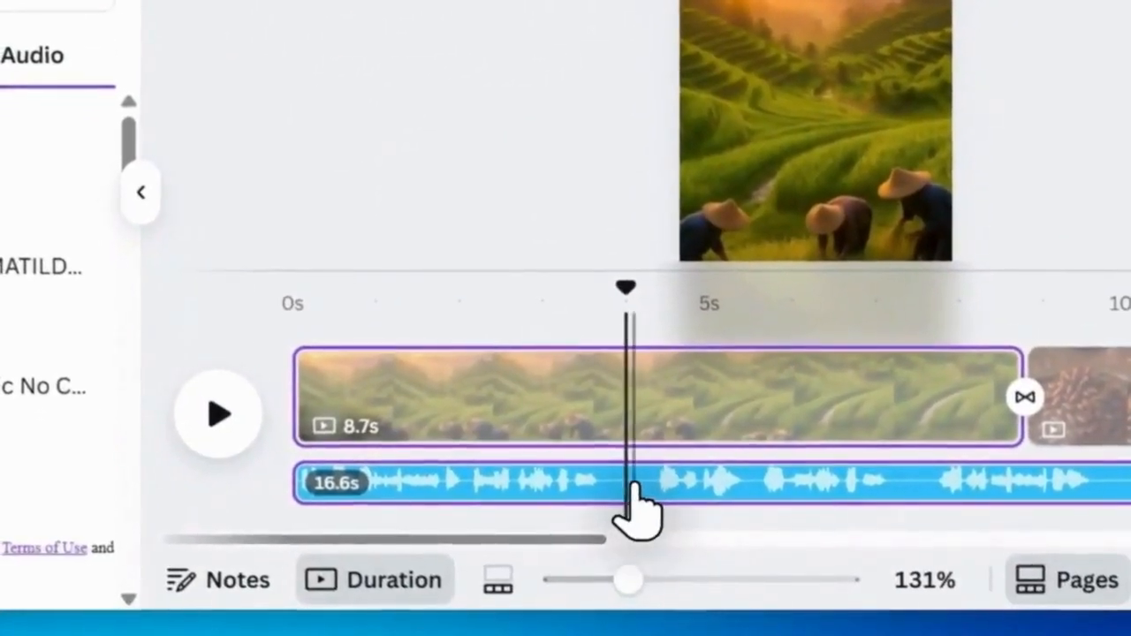
right_click(633, 488)
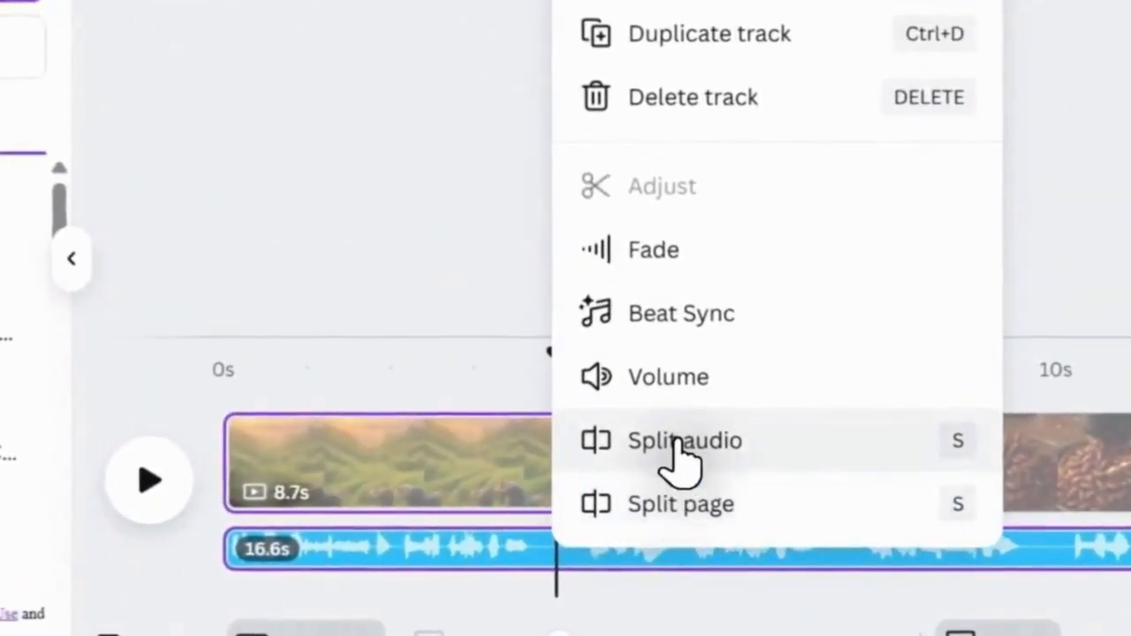
left_click(685, 442)
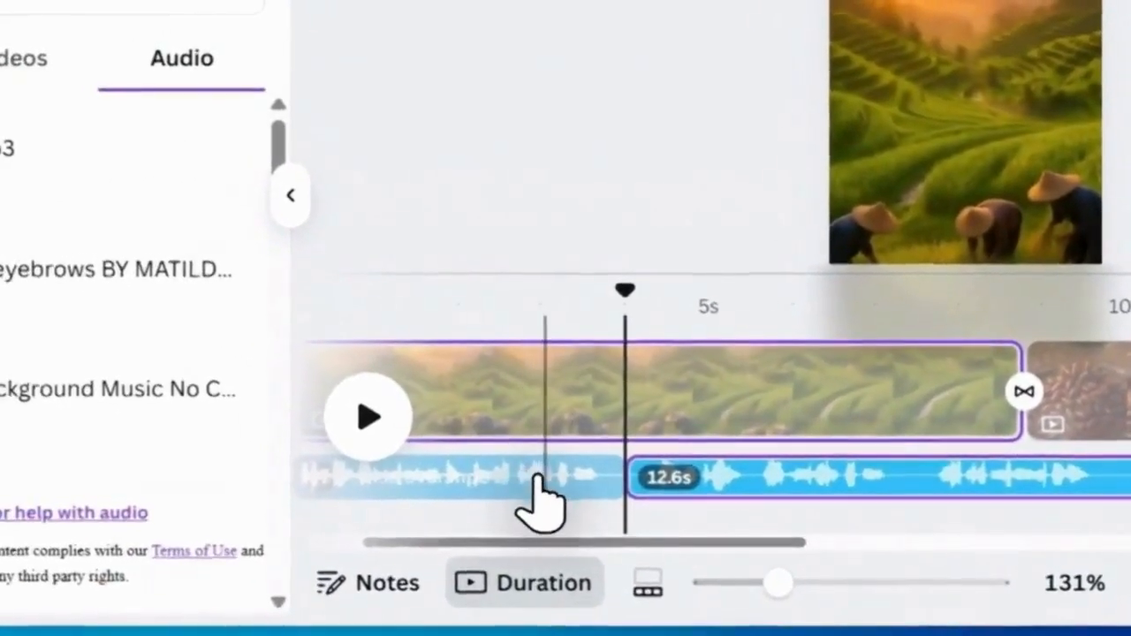
- Split the remaining voice-over at its next two pauses, at about 7.4 s and 10 s
left_click(564, 265)
left_click(504, 337)
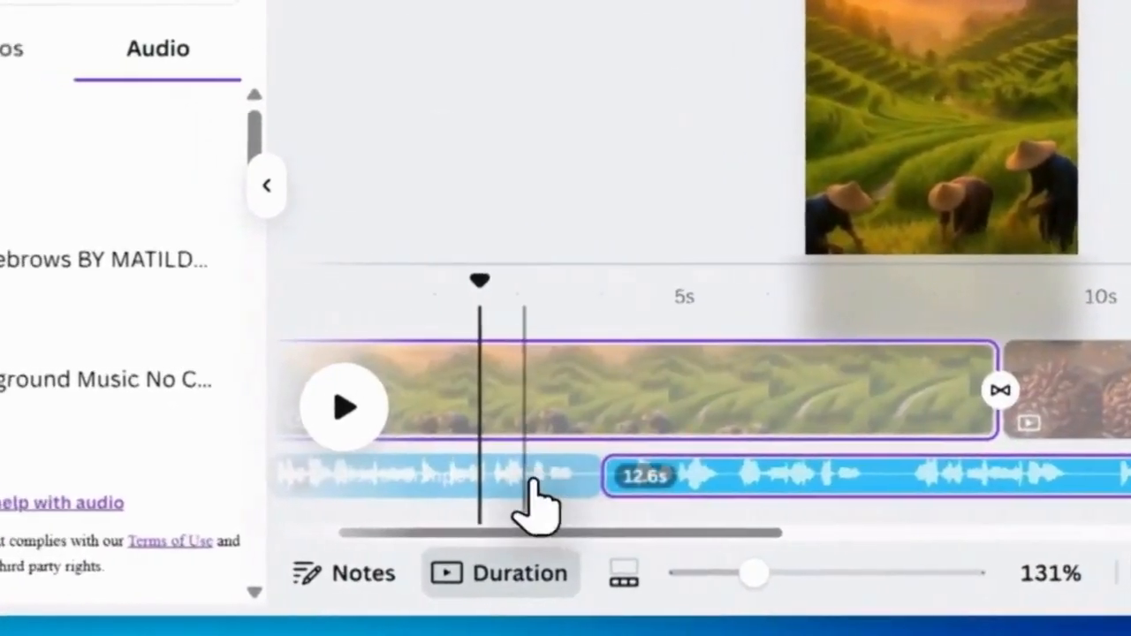
left_click(482, 482)
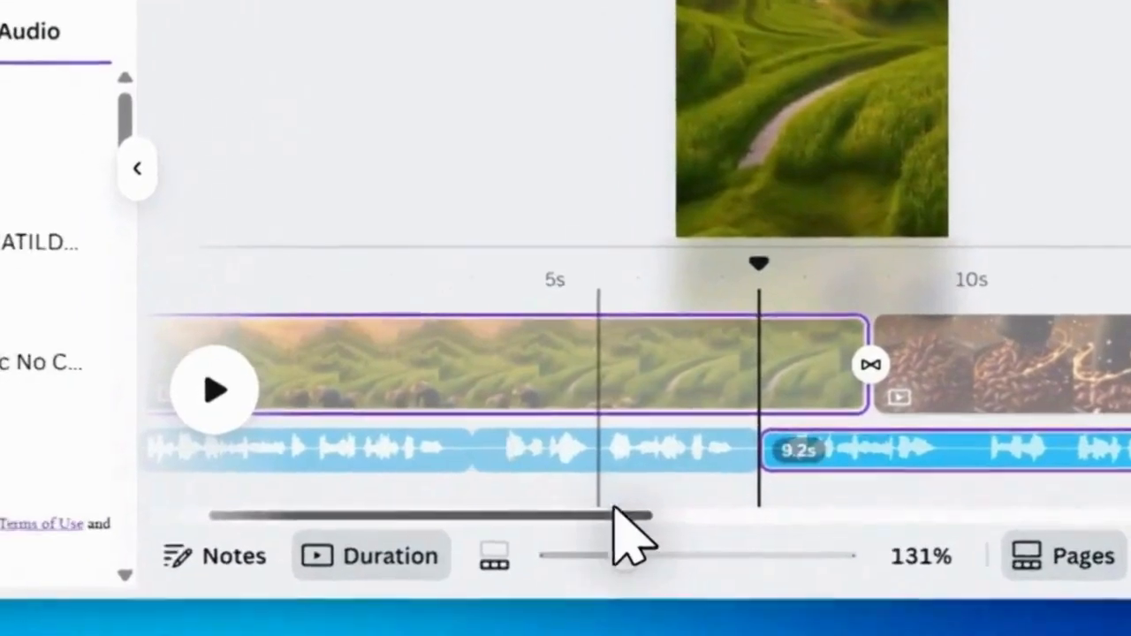
left_click_drag(484, 576, 500, 580)
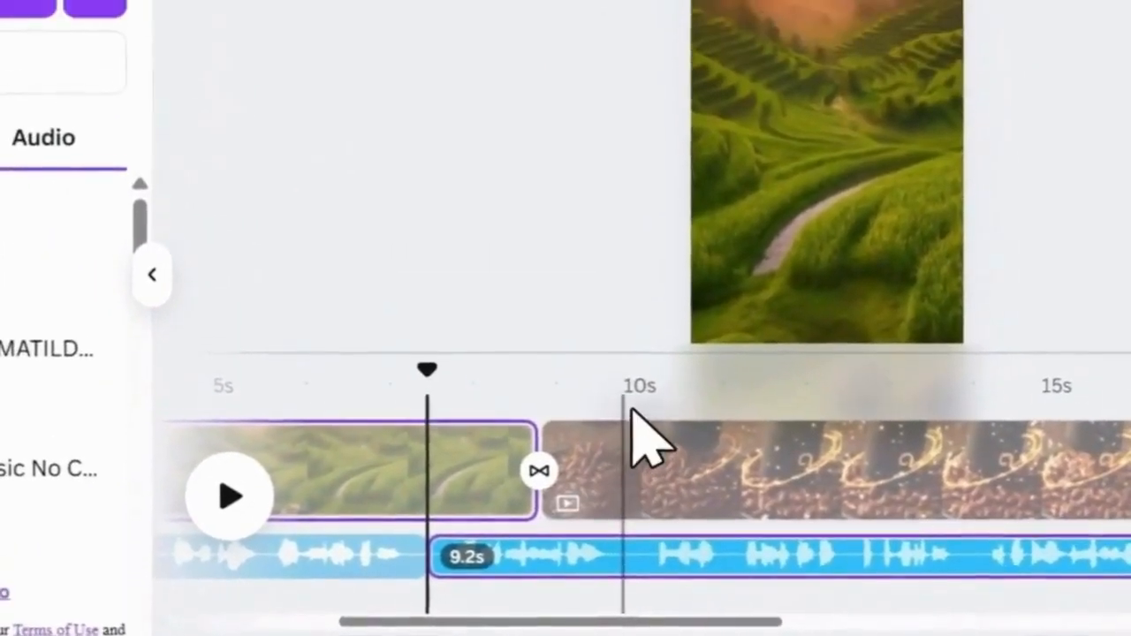
left_click(627, 441)
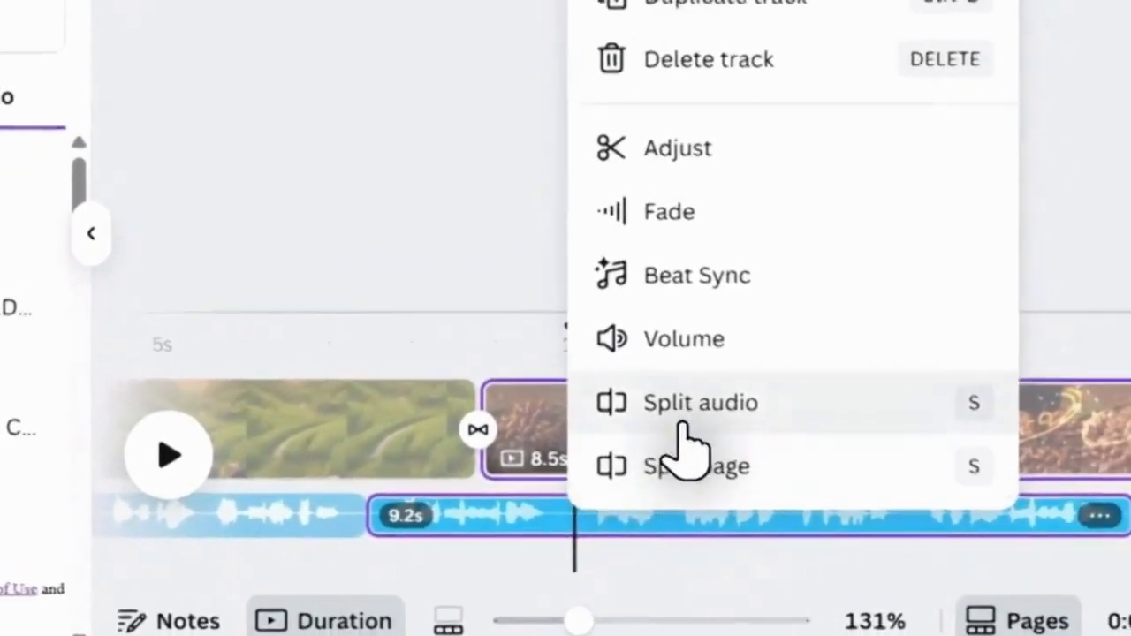
left_click(737, 382)
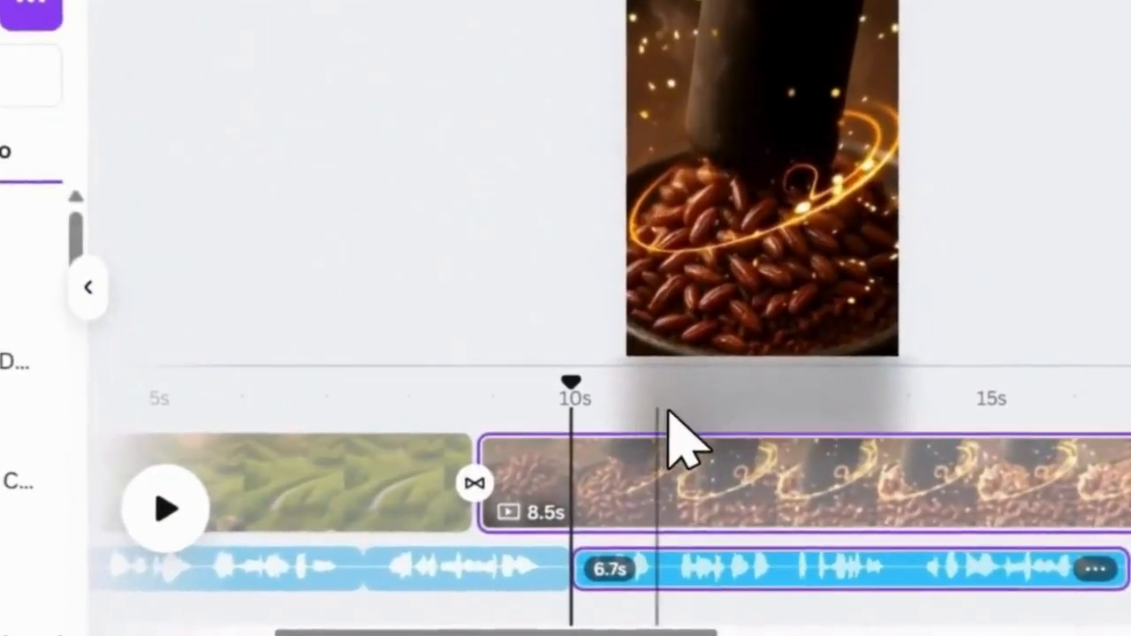
- Split the last voice-over segment at the pause at about 14 s
left_click(912, 400)
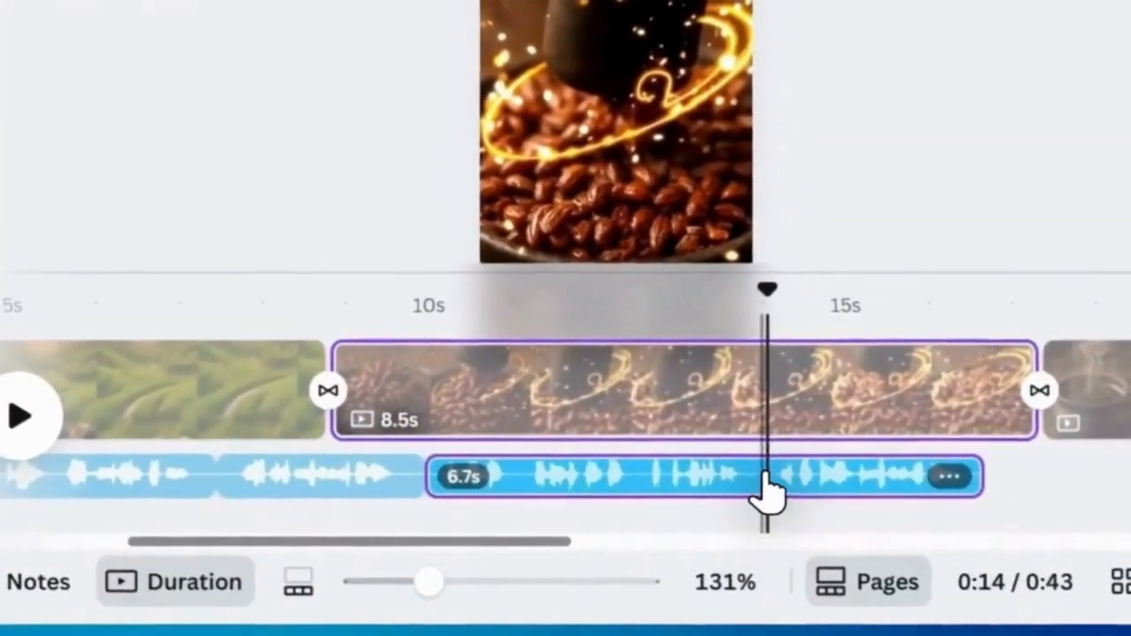
right_click(910, 569)
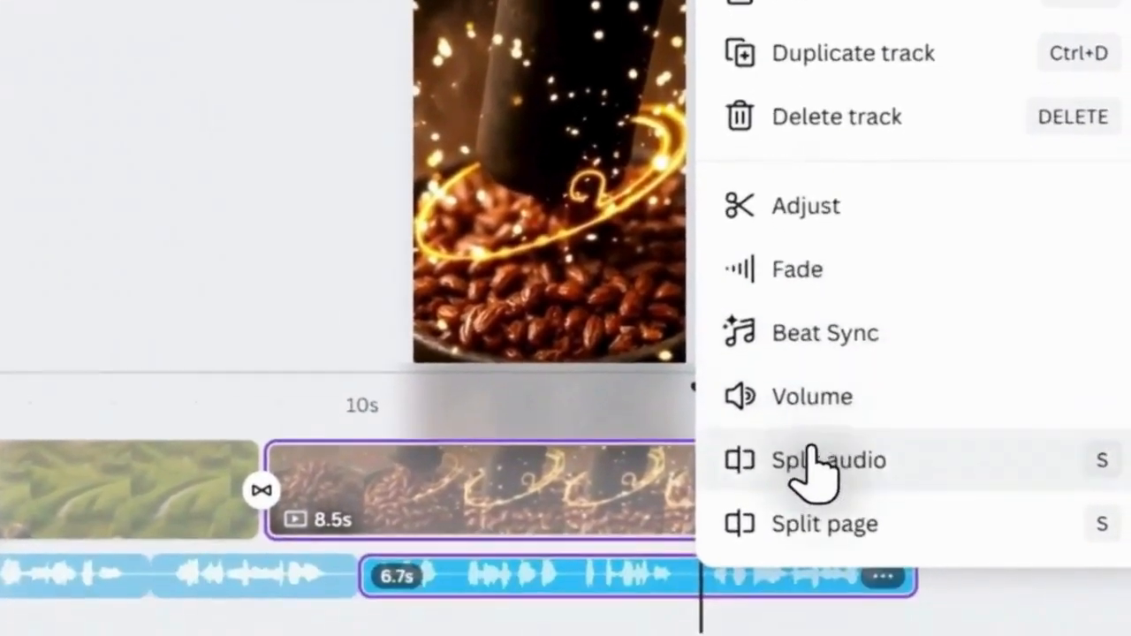
left_click(870, 408)
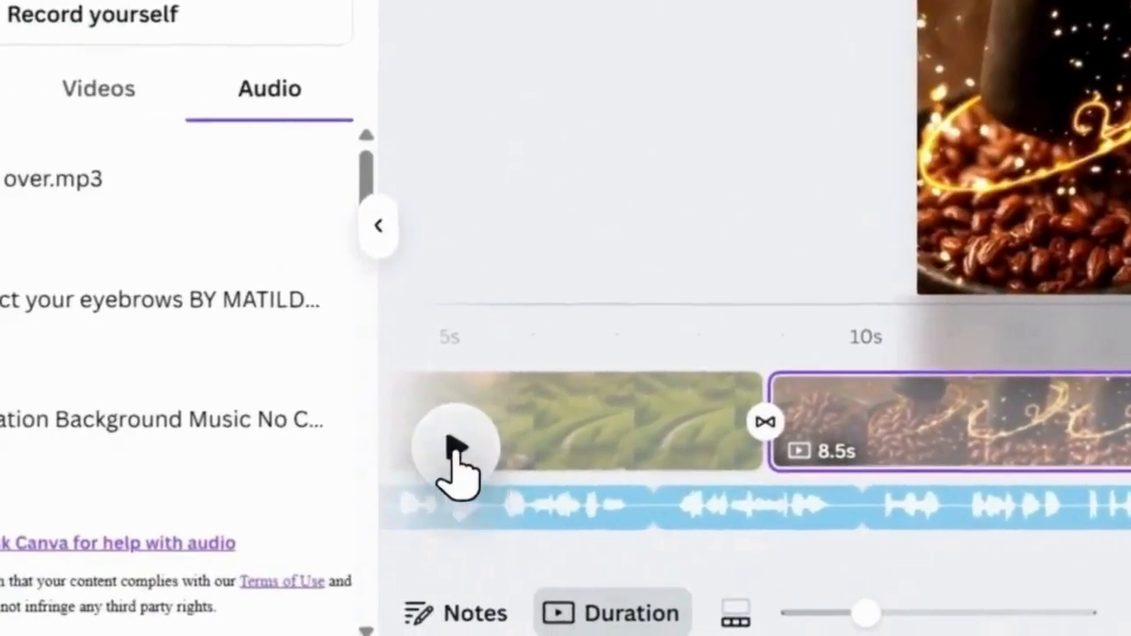
left_click(235, 461)
left_click(236, 461)
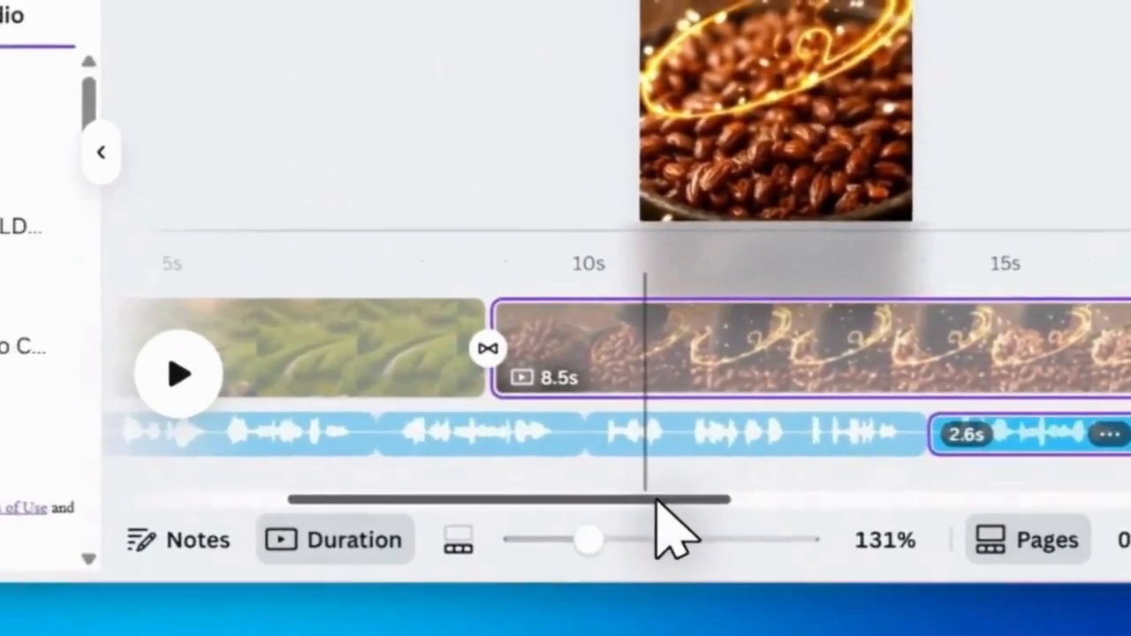
- Select the rice field clip on the first page and lower its volume
left_click_drag(554, 499, 442, 530)
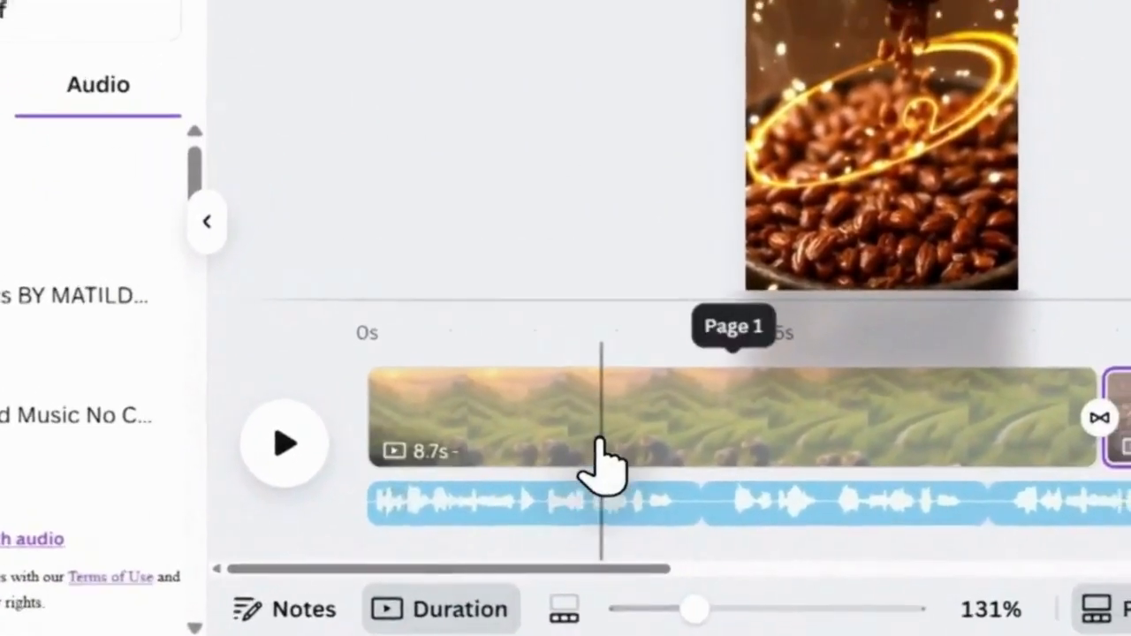
left_click(656, 367)
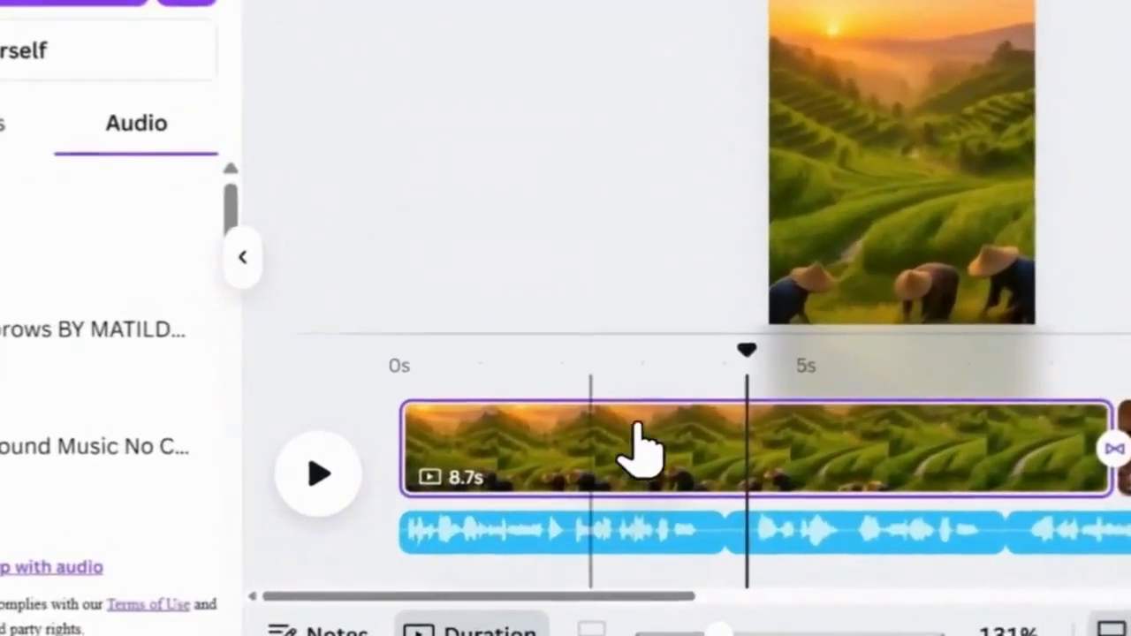
left_click(566, 455)
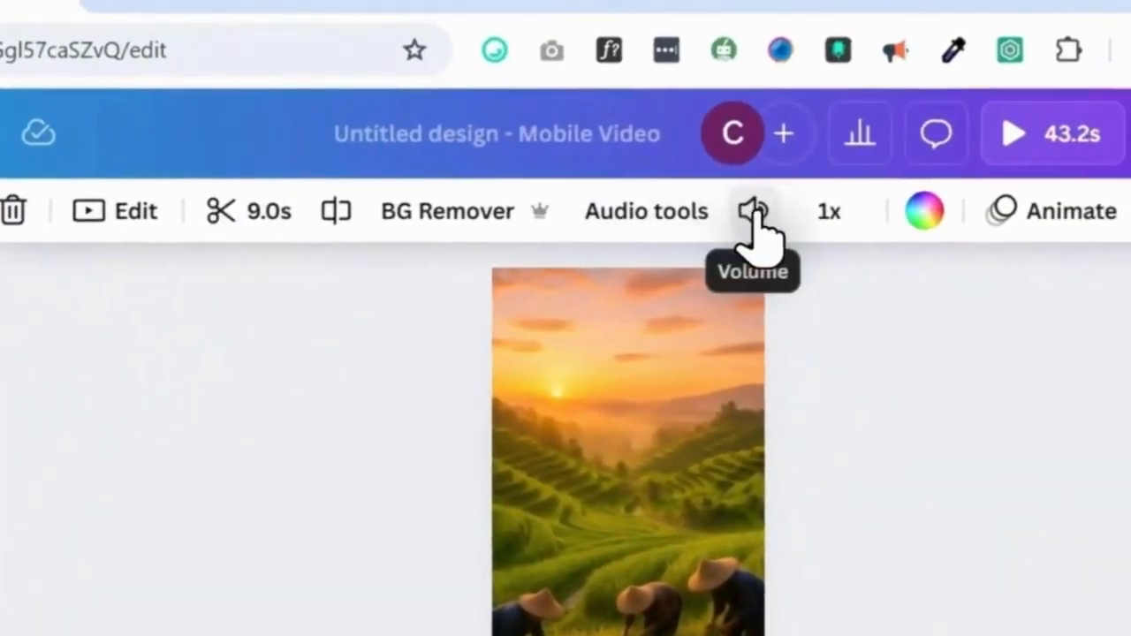
left_click(753, 214)
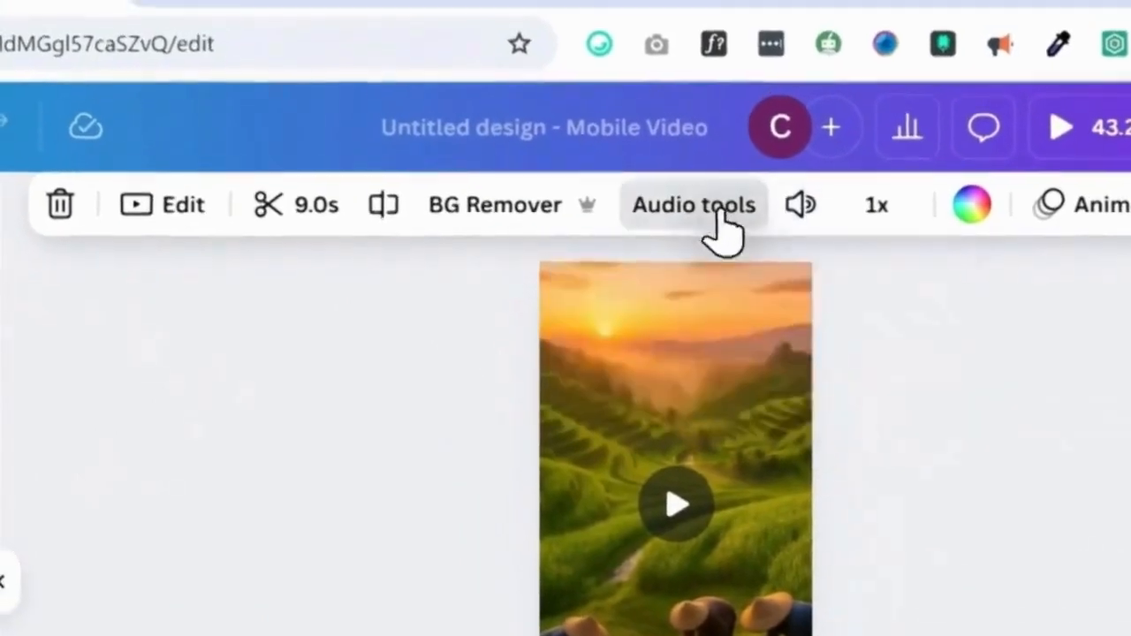
left_click(717, 219)
left_click(801, 212)
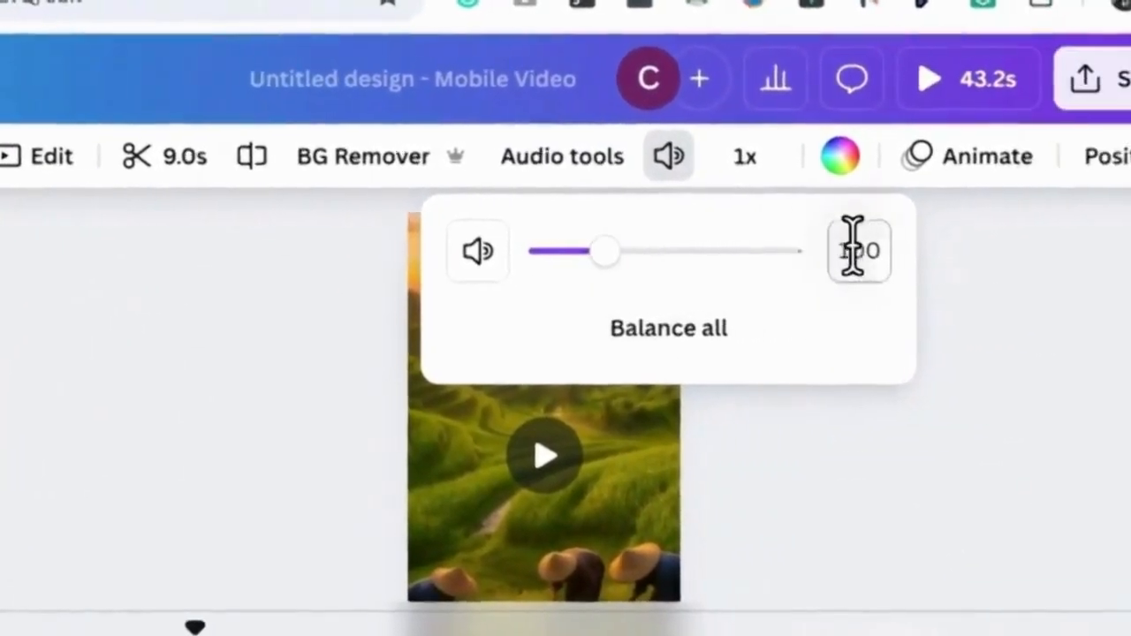
left_click(838, 247)
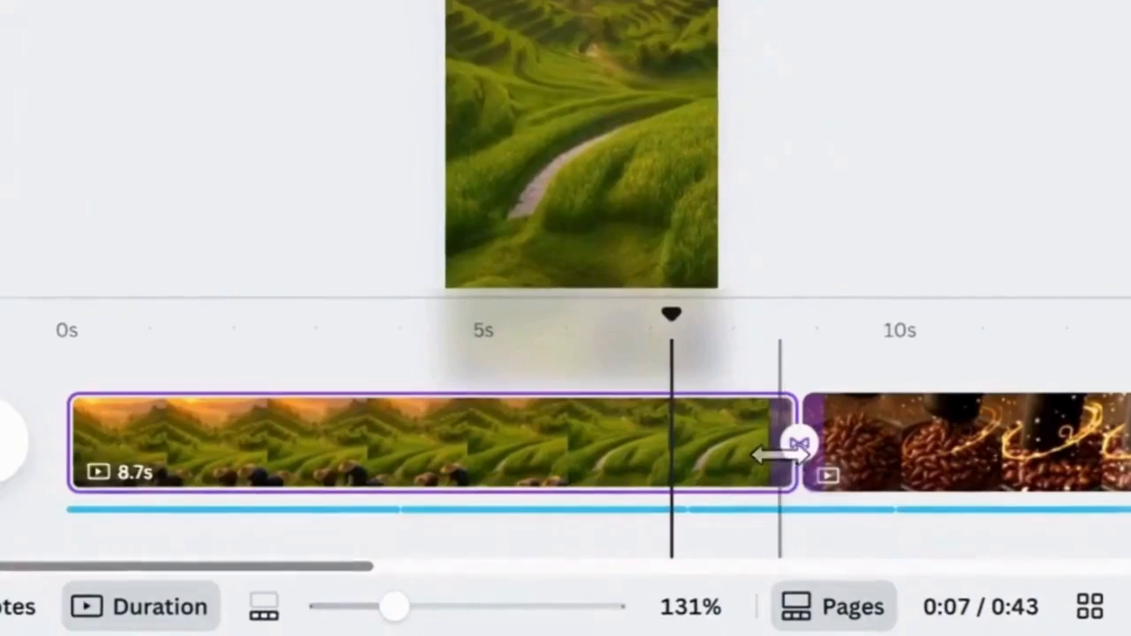
- Trim the end of the rice field clip to 4.0 s, matching the first voice-over segment
left_click_drag(831, 488, 663, 476)
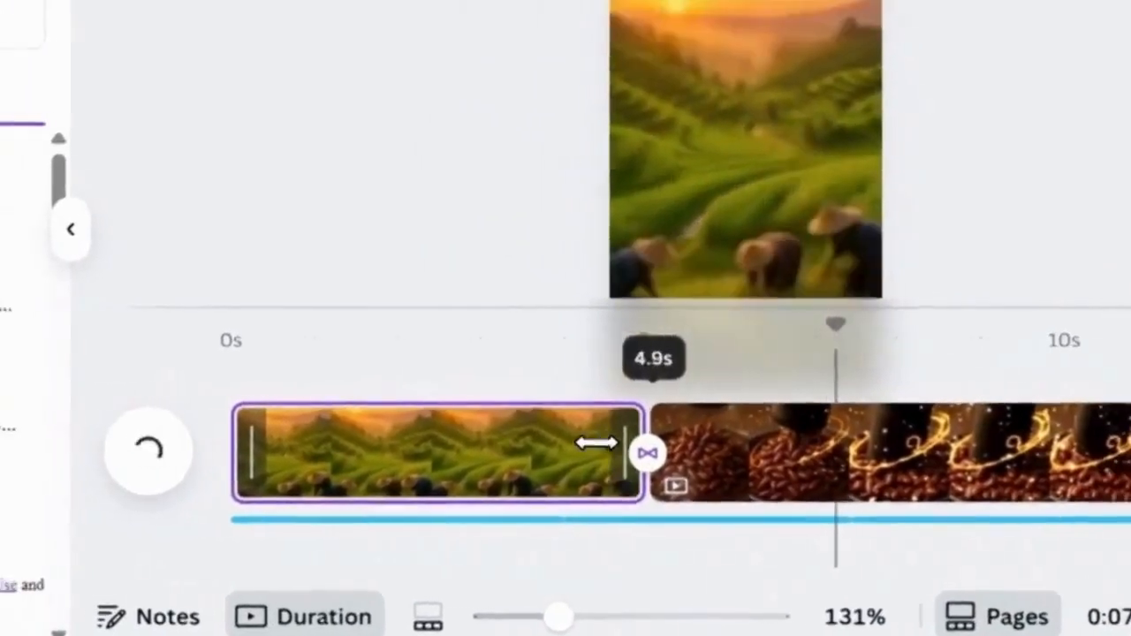
left_click_drag(597, 444, 540, 445)
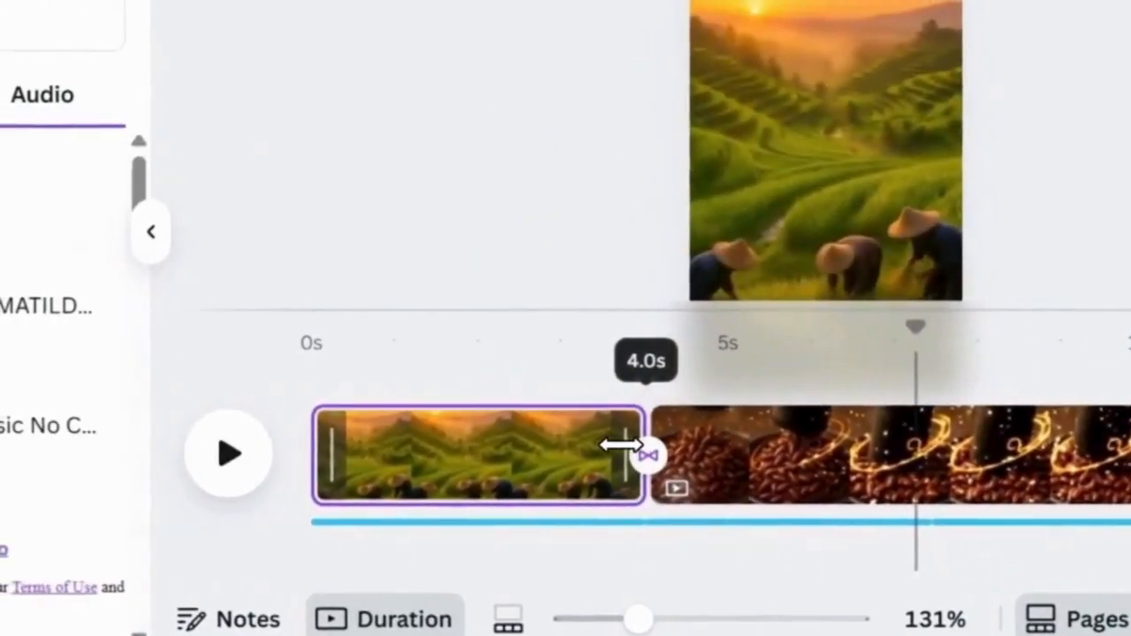
left_click_drag(622, 445, 623, 445)
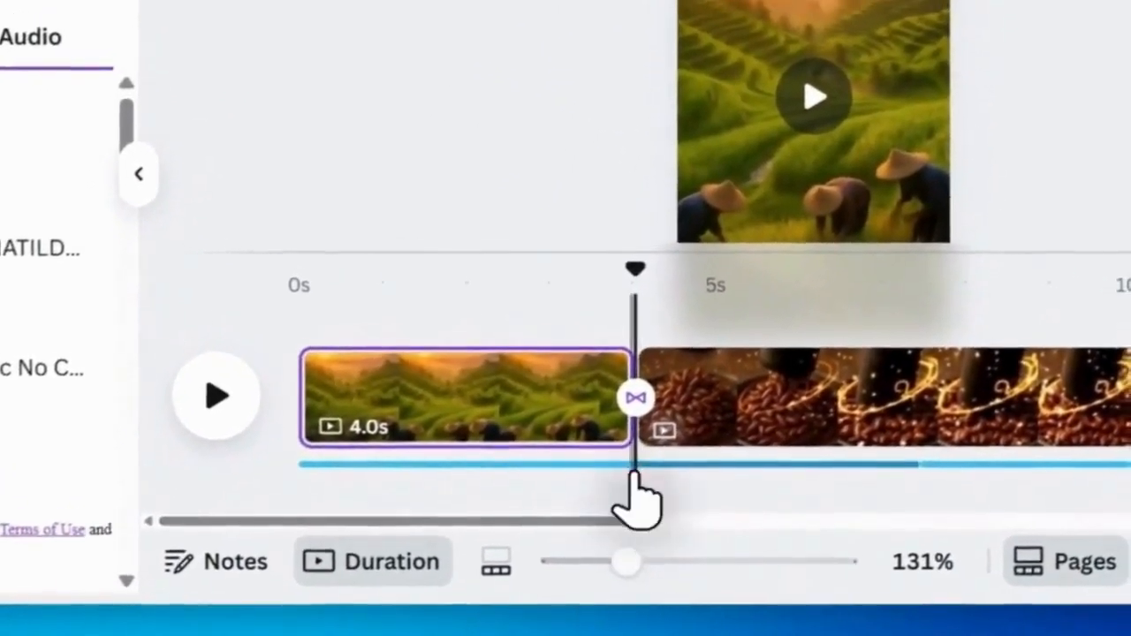
- Lower the volume of the roasted grain clip on the second page and trim it to end with the second voice-over segment
left_click(629, 450)
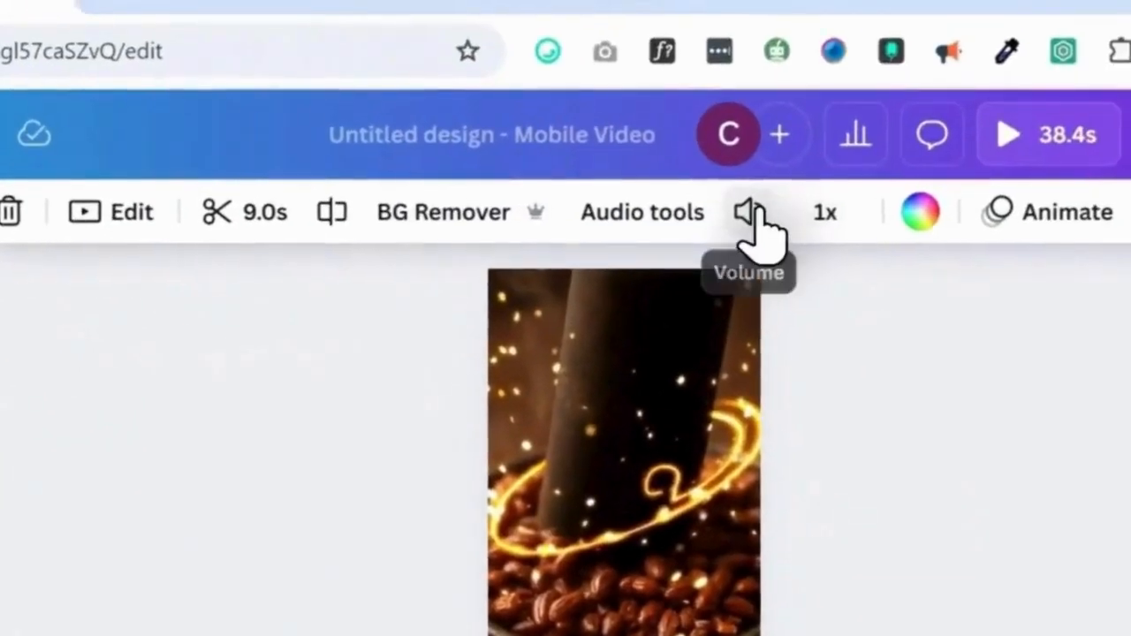
left_click(747, 212)
left_click(840, 256)
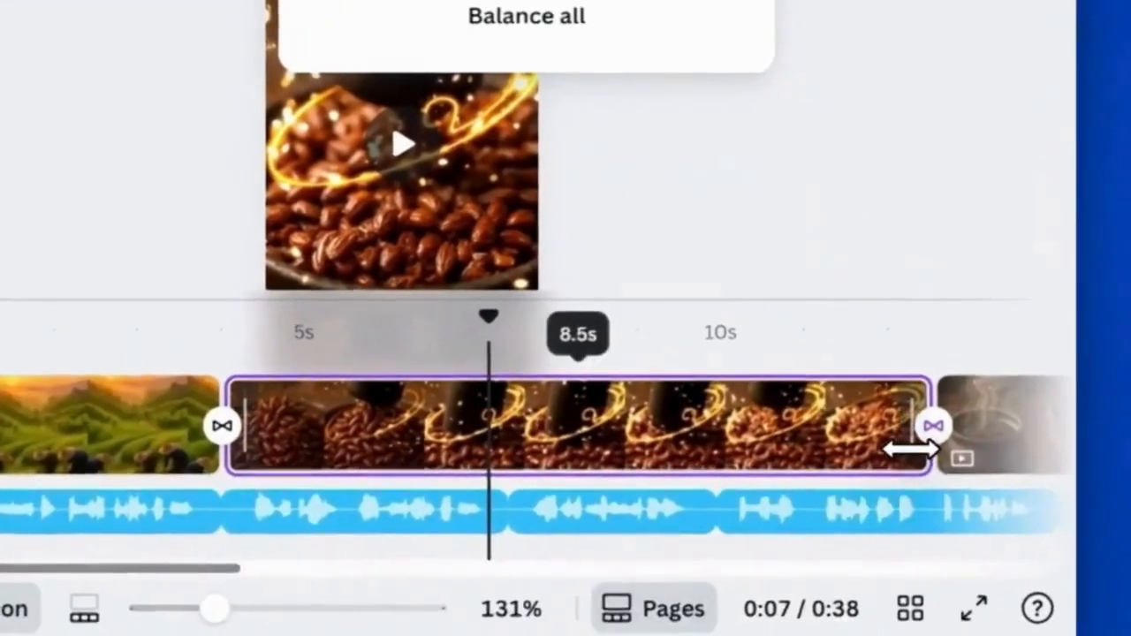
left_click_drag(910, 447, 672, 444)
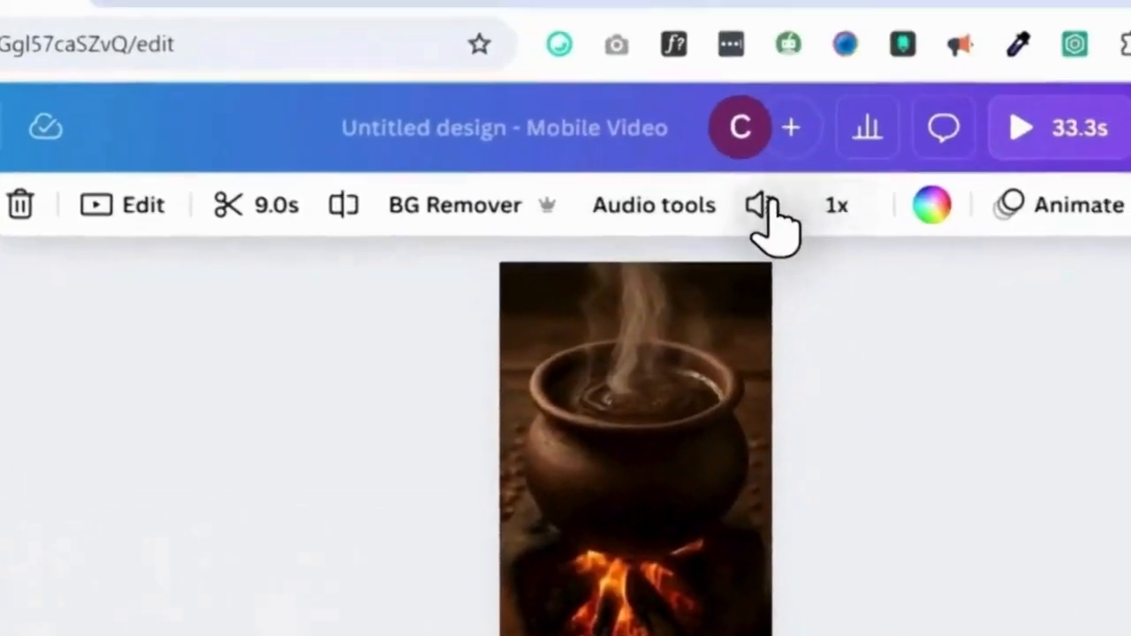
- Set the steaming pot clip's volume to 30 and trim it to 2.4 s, matching the third voice-over segment
left_click(770, 222)
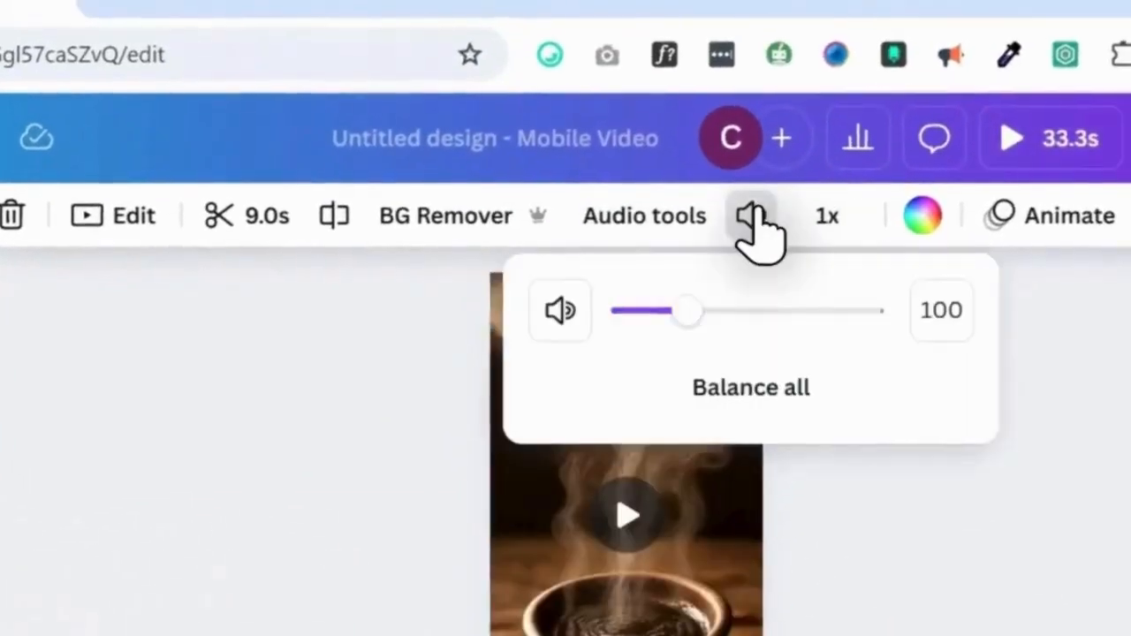
left_click(899, 274)
type("30")
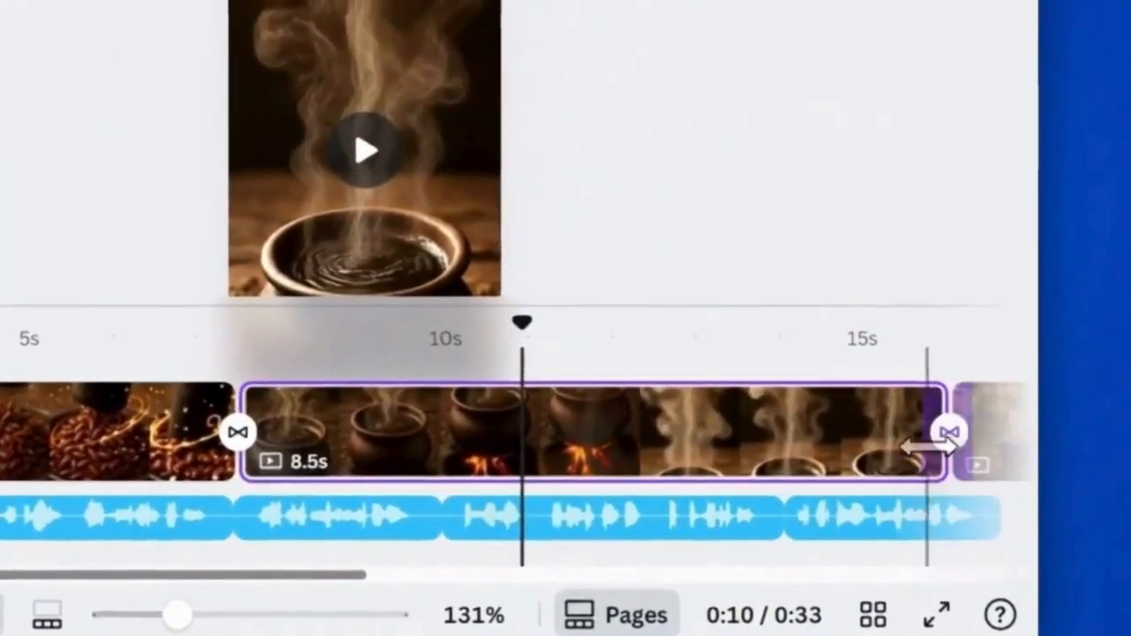
left_click_drag(931, 447, 555, 436)
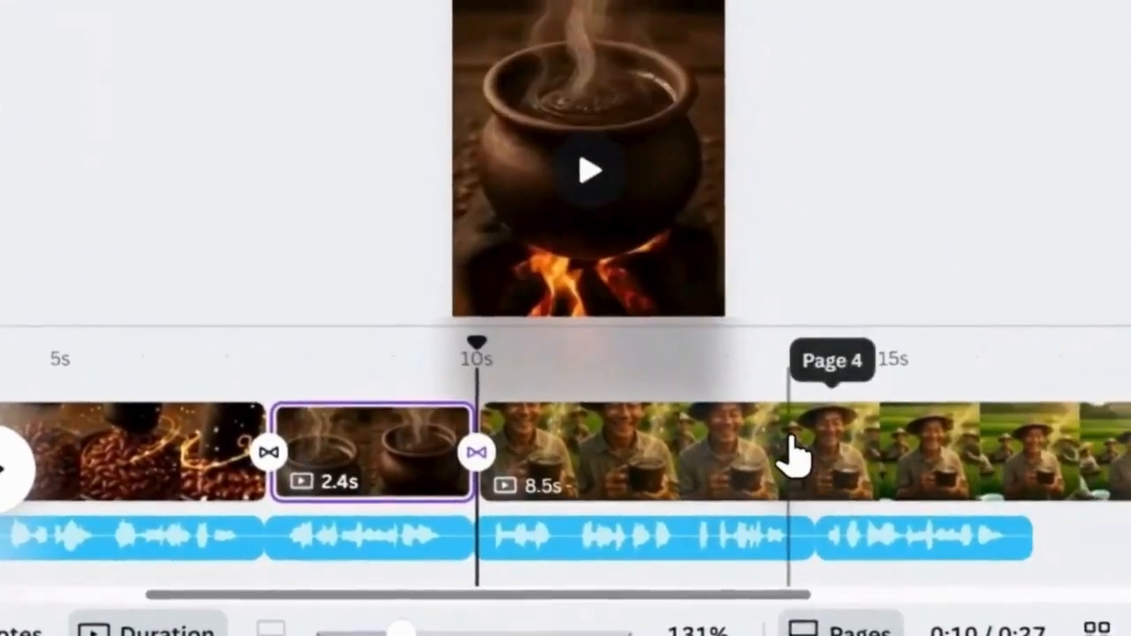
- Trim the smiling farmer clip to 3.9 s and the rice coffee package clip to 4.7 s
left_click(987, 446)
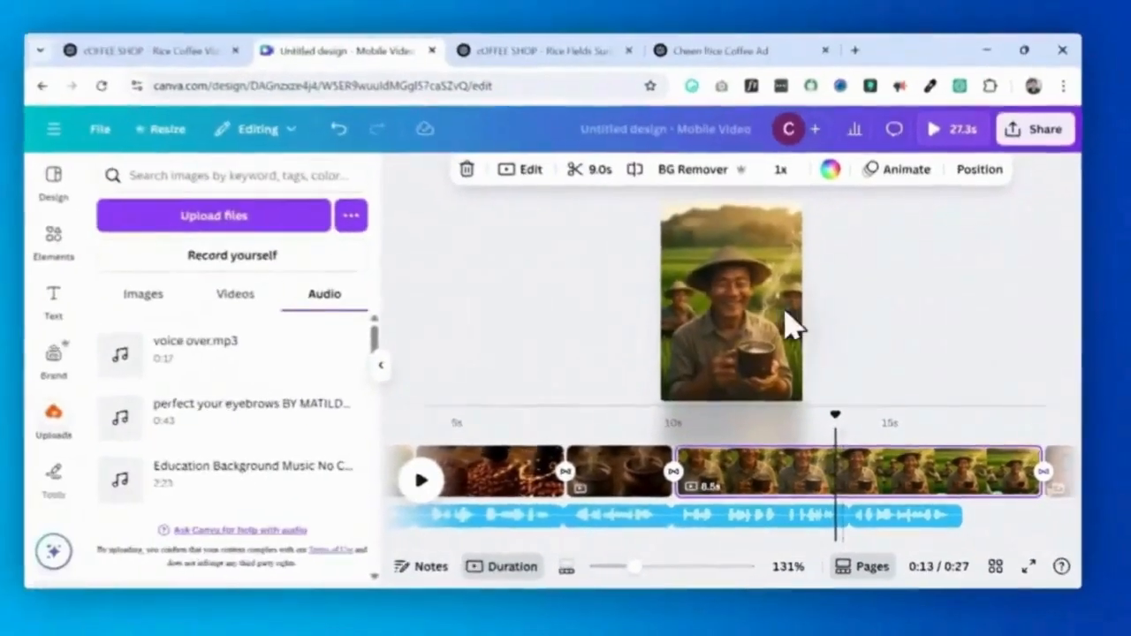
left_click_drag(1041, 481, 853, 479)
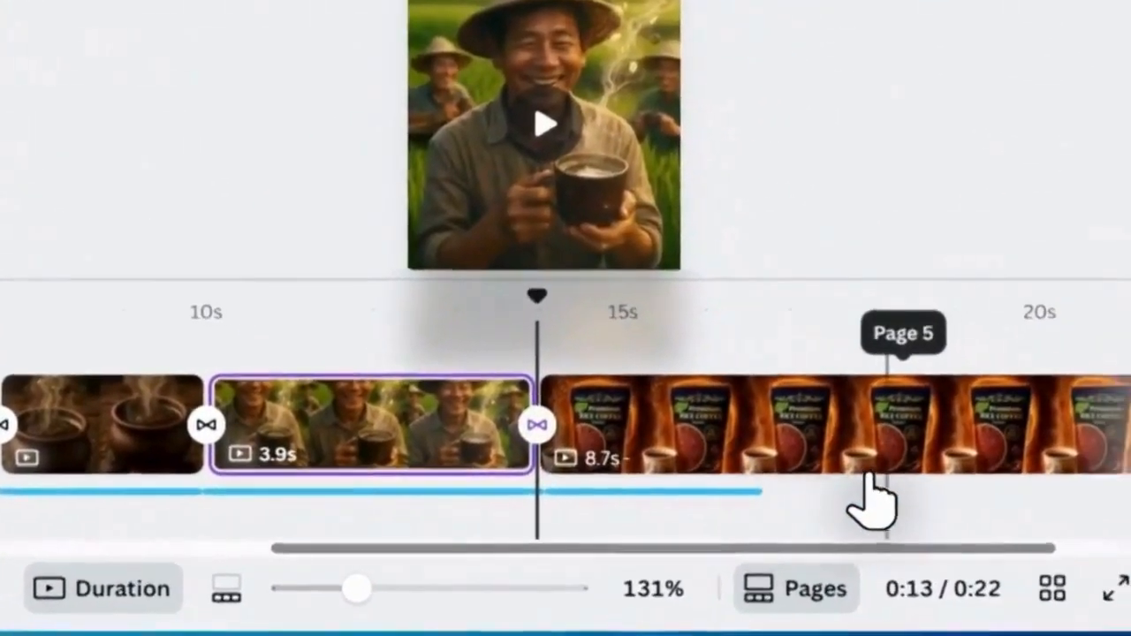
left_click(1041, 481)
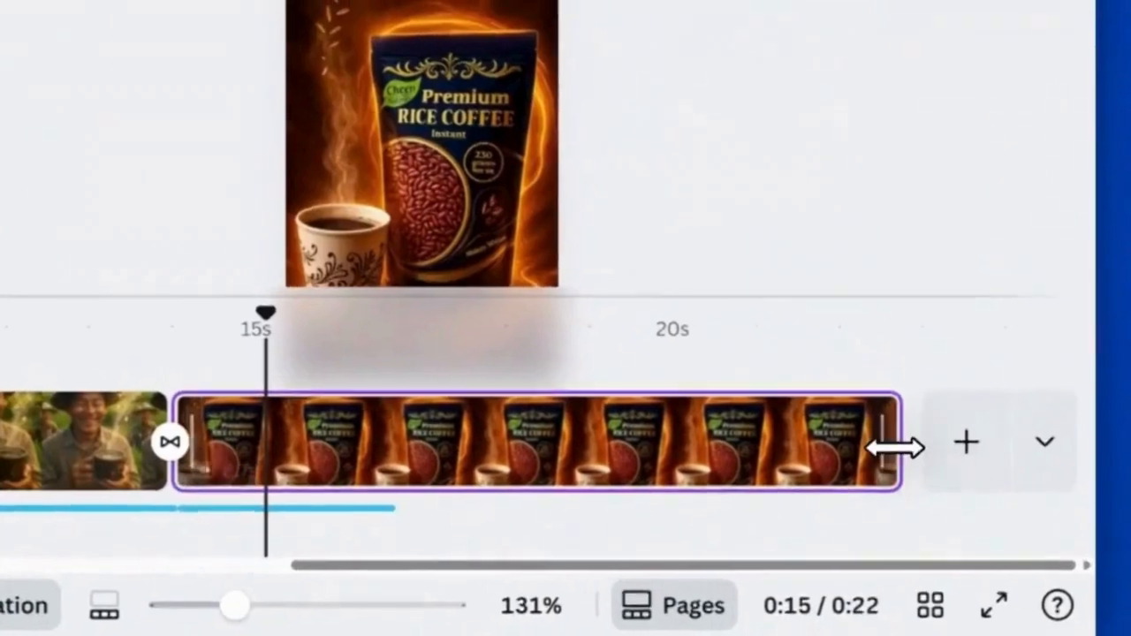
left_click_drag(752, 451, 574, 450)
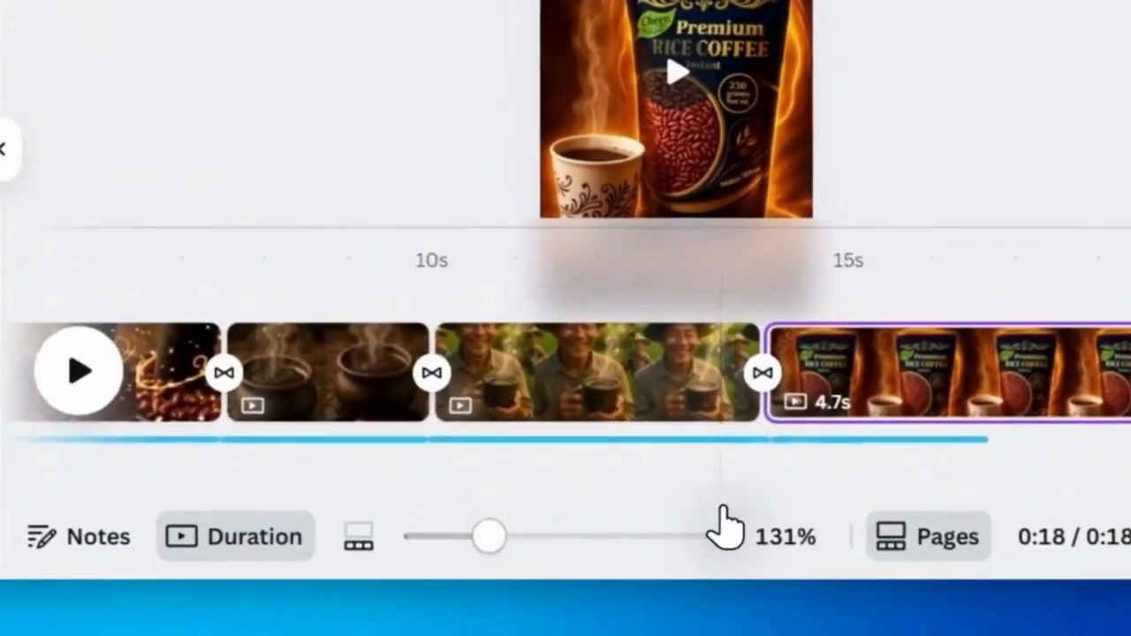
left_click(696, 560)
left_click_drag(635, 527, 527, 527)
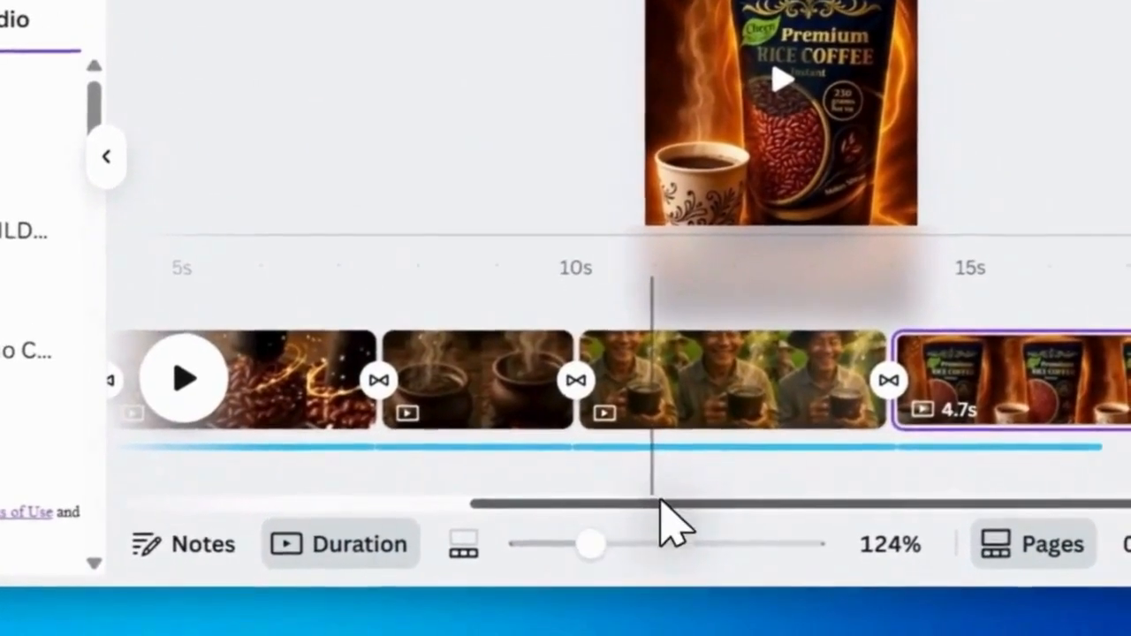
left_click_drag(701, 485, 327, 482)
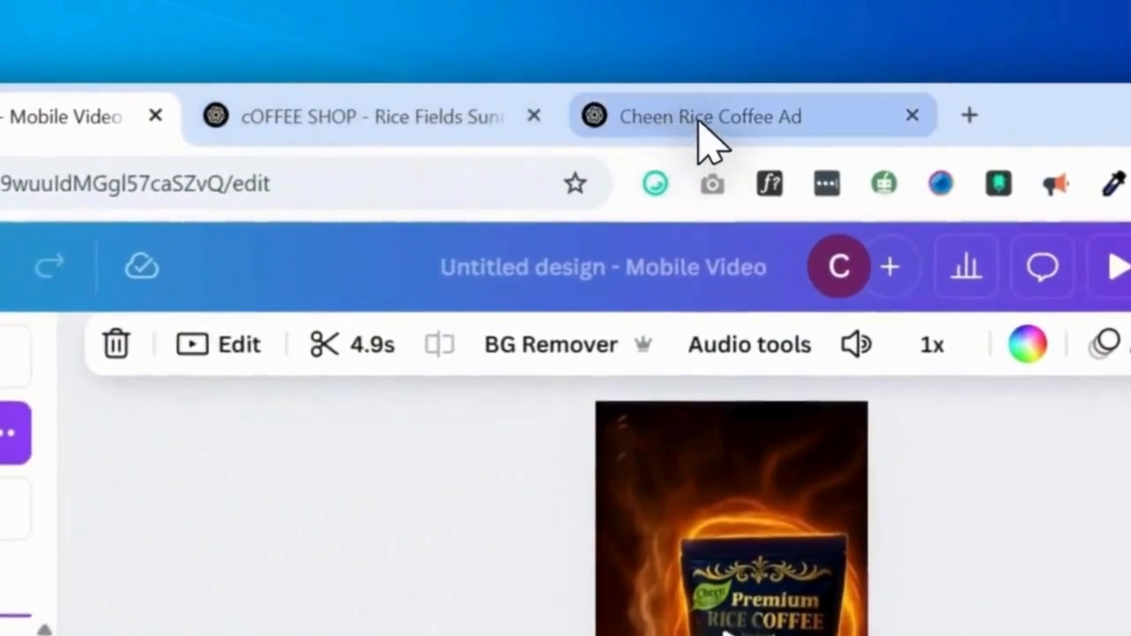
- Open the Suno AI music site in place of the Cheen Rice Coffee Ad chat, sign in and dismiss the v4.5 announcement
left_click(698, 123)
left_click(338, 183)
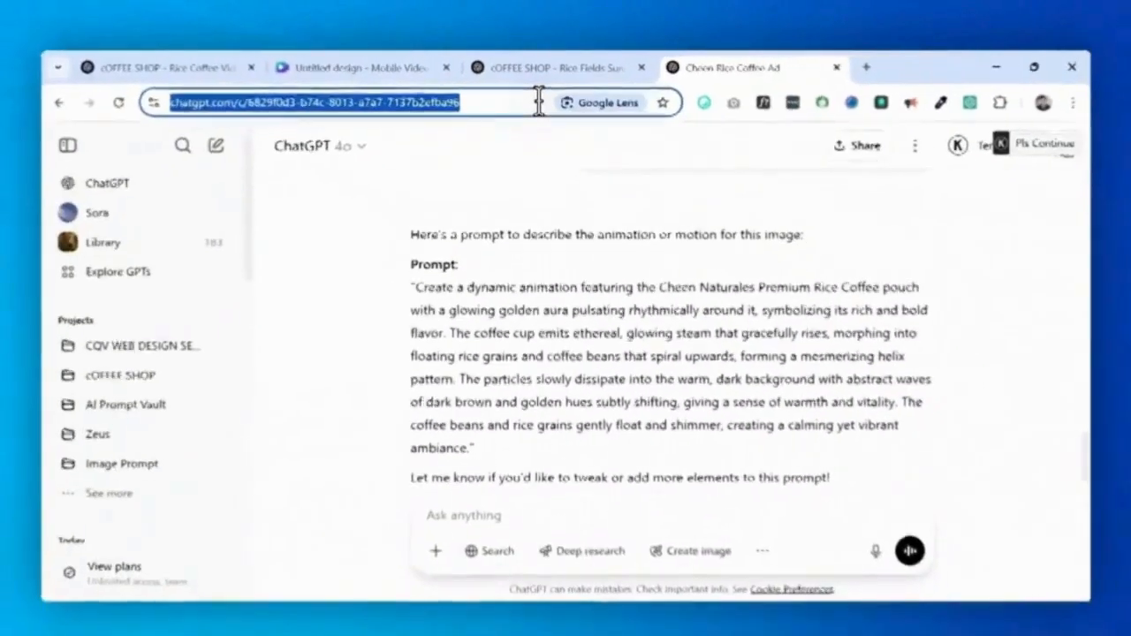
type("su")
key("Return")
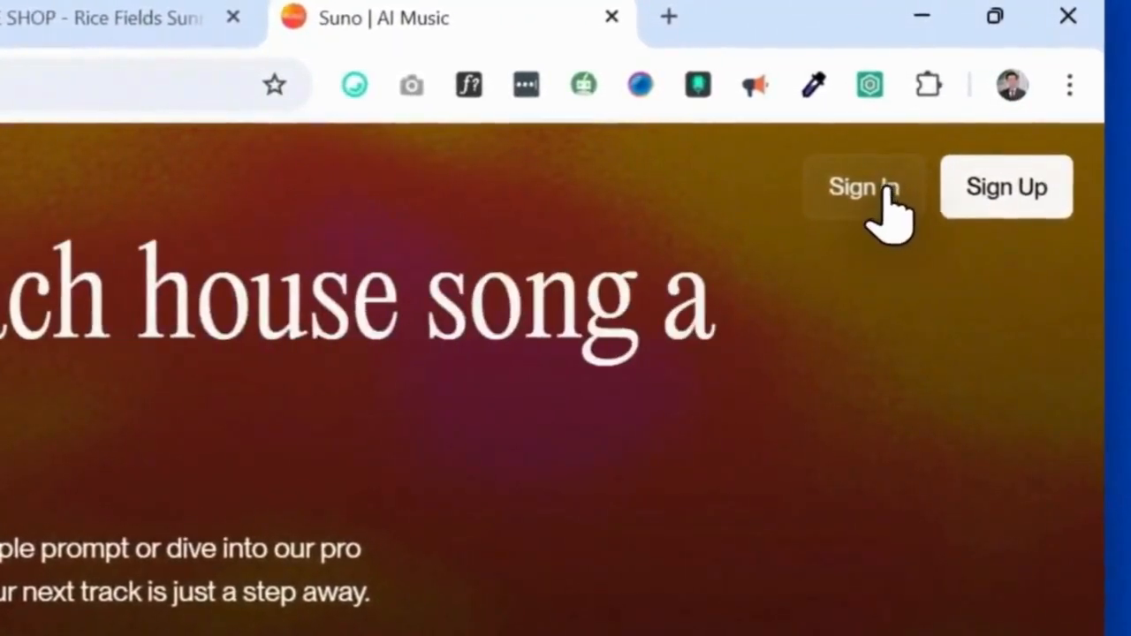
left_click(862, 192)
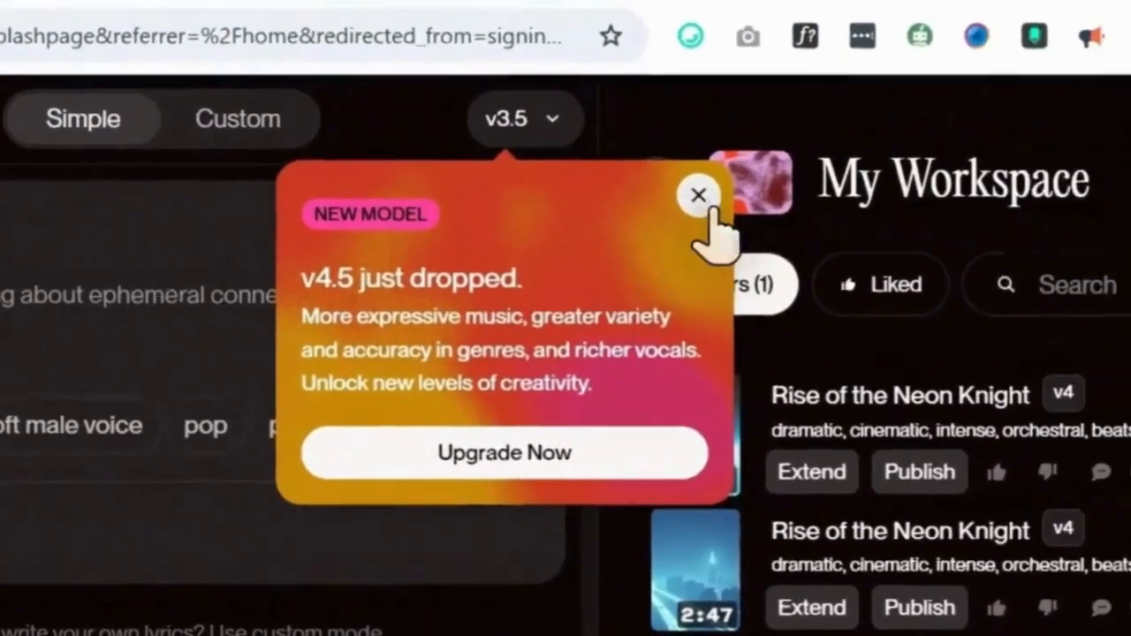
left_click(703, 201)
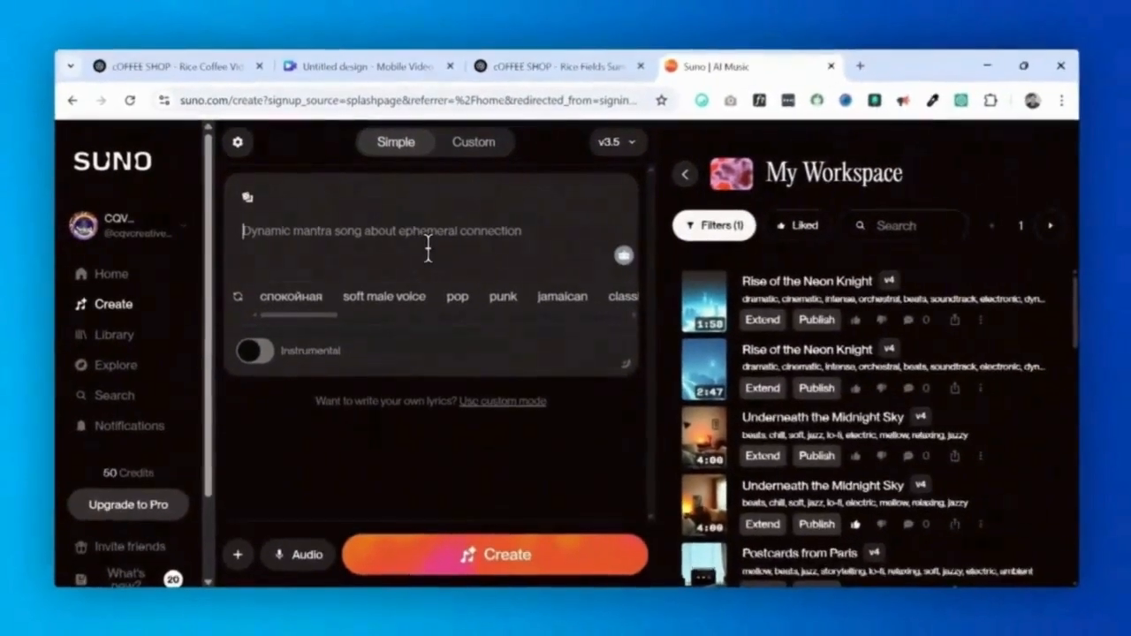
- Generate an instrumental Suno track from the prompt "background music about coffee lovers, lo-fi"
type("Song about coffee lovers")
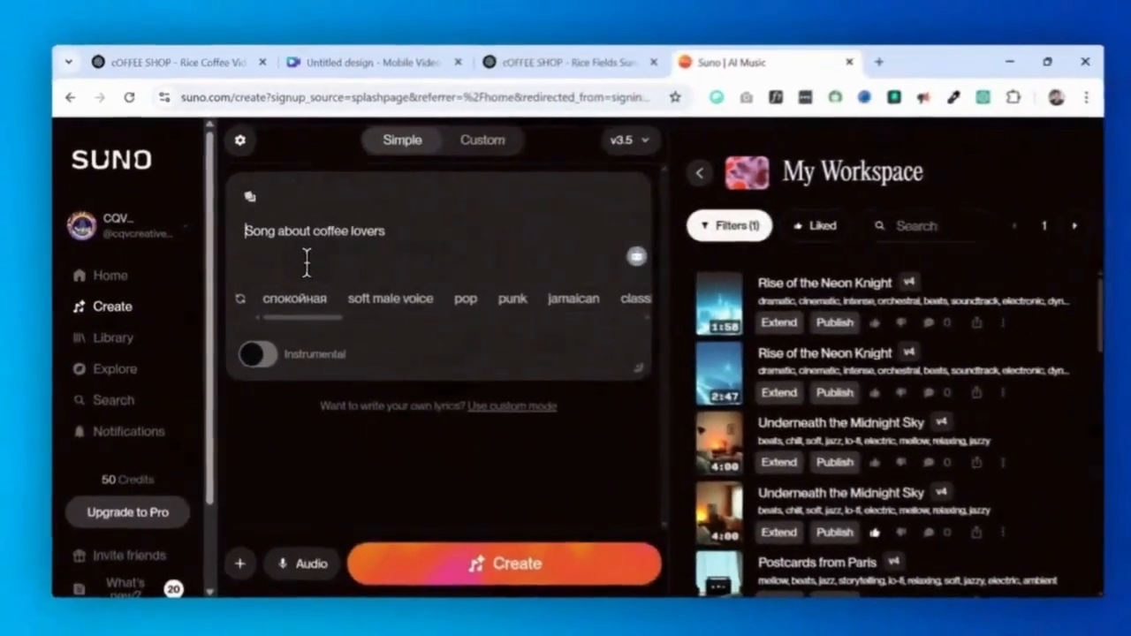
type("ba")
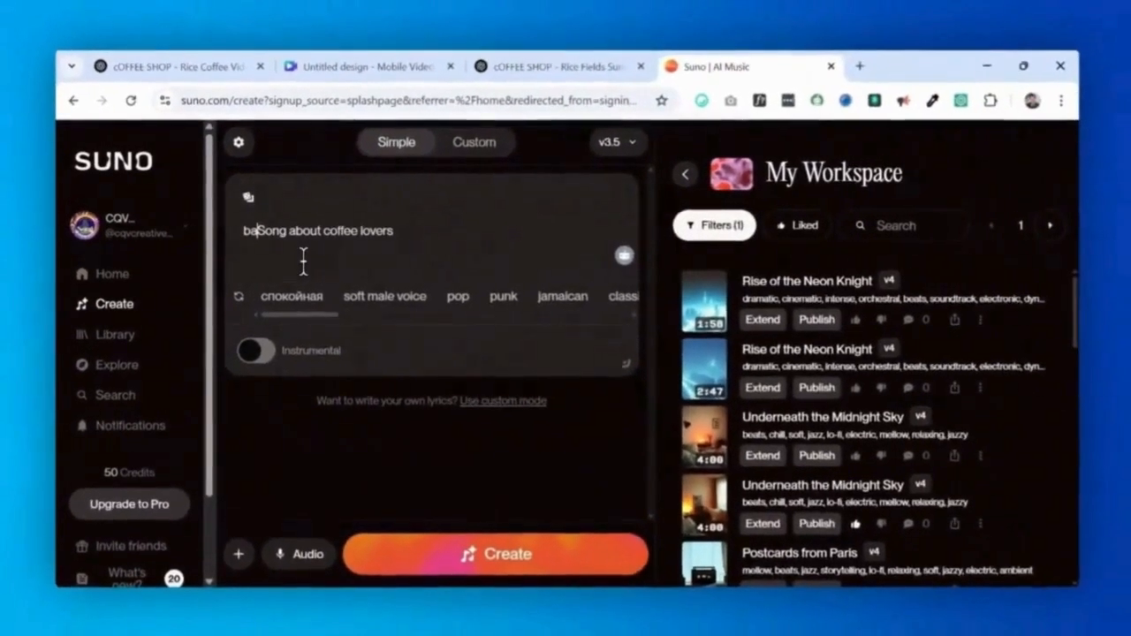
type("ckground music")
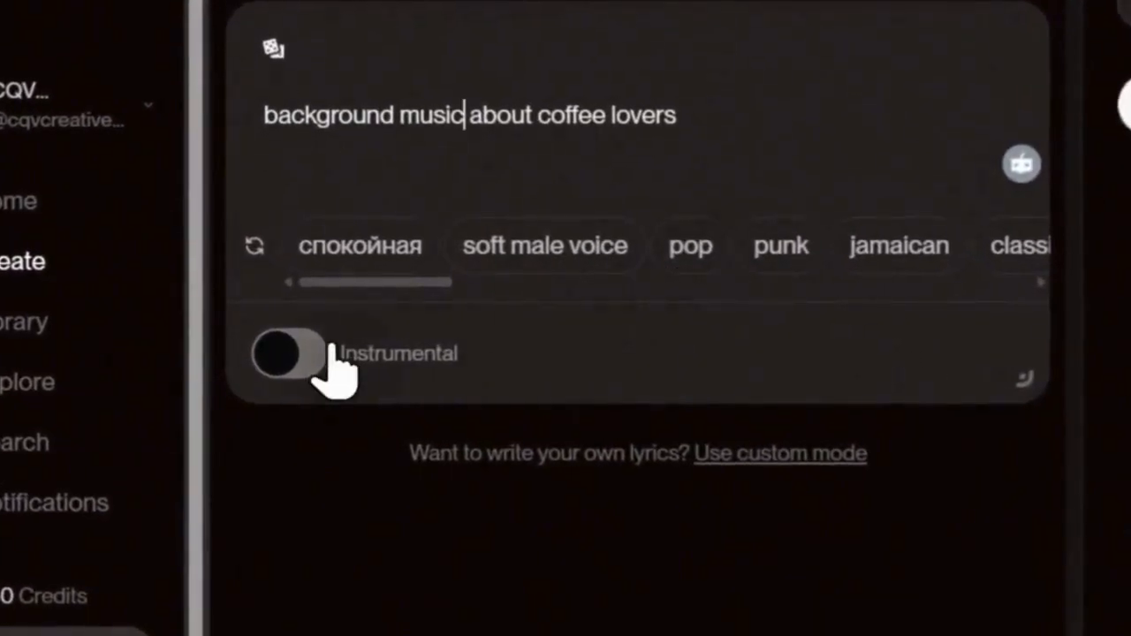
left_click(332, 349)
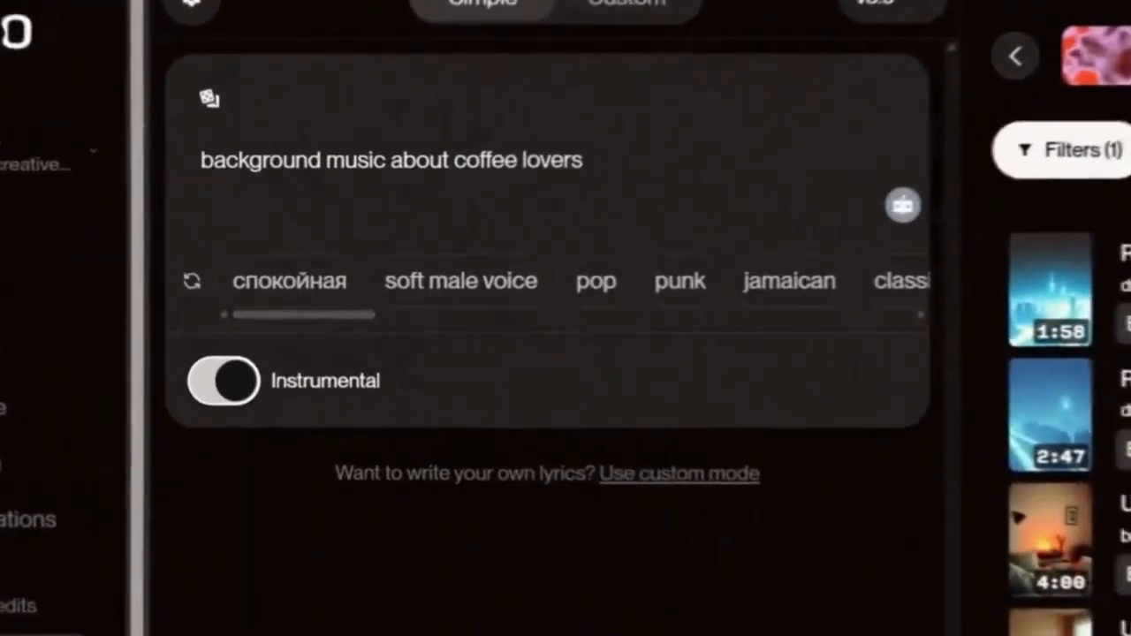
left_click_drag(377, 316, 453, 327)
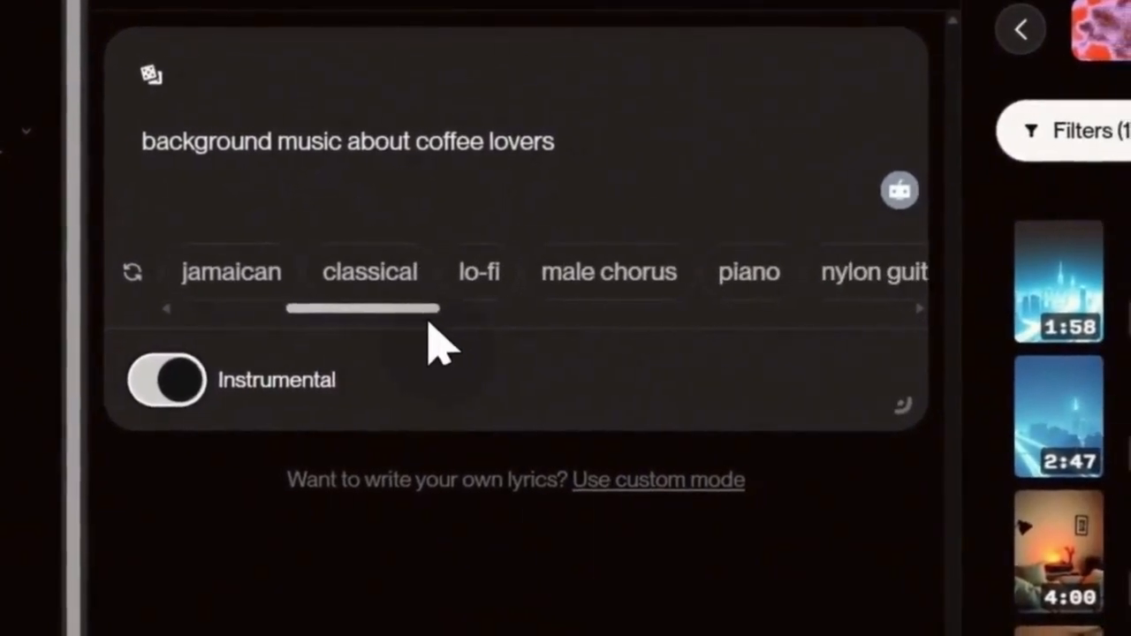
left_click(486, 285)
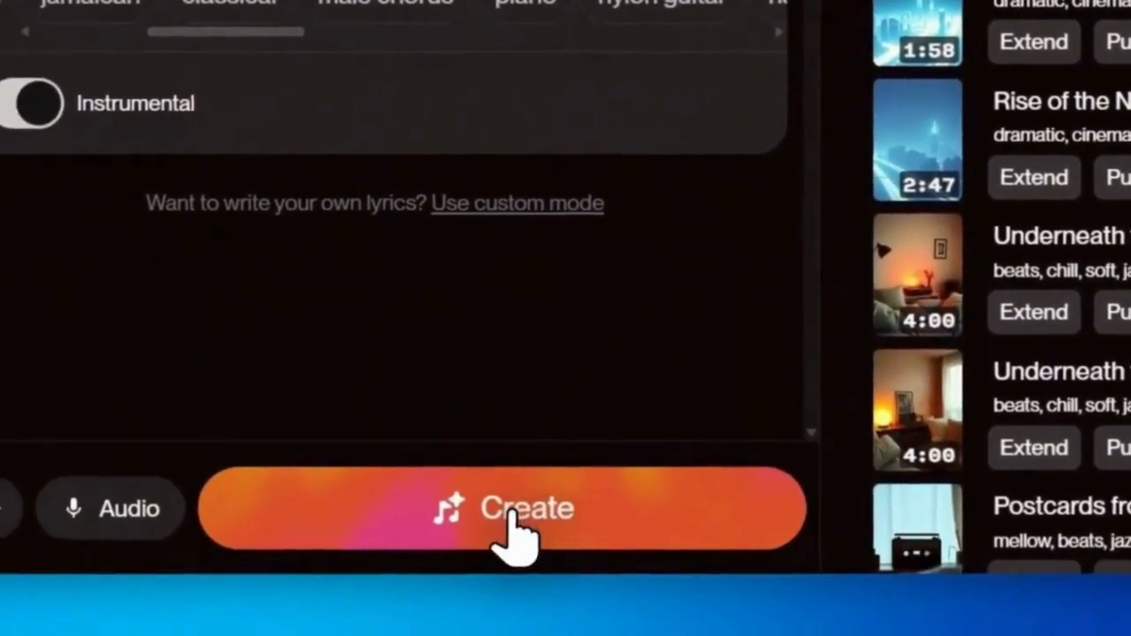
left_click(511, 515)
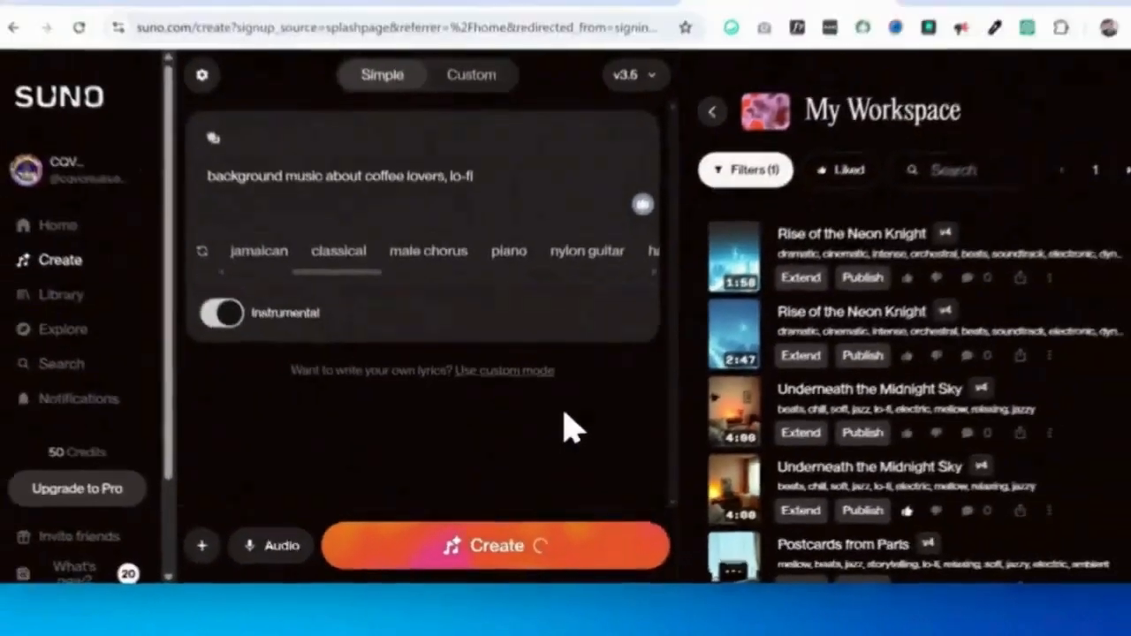
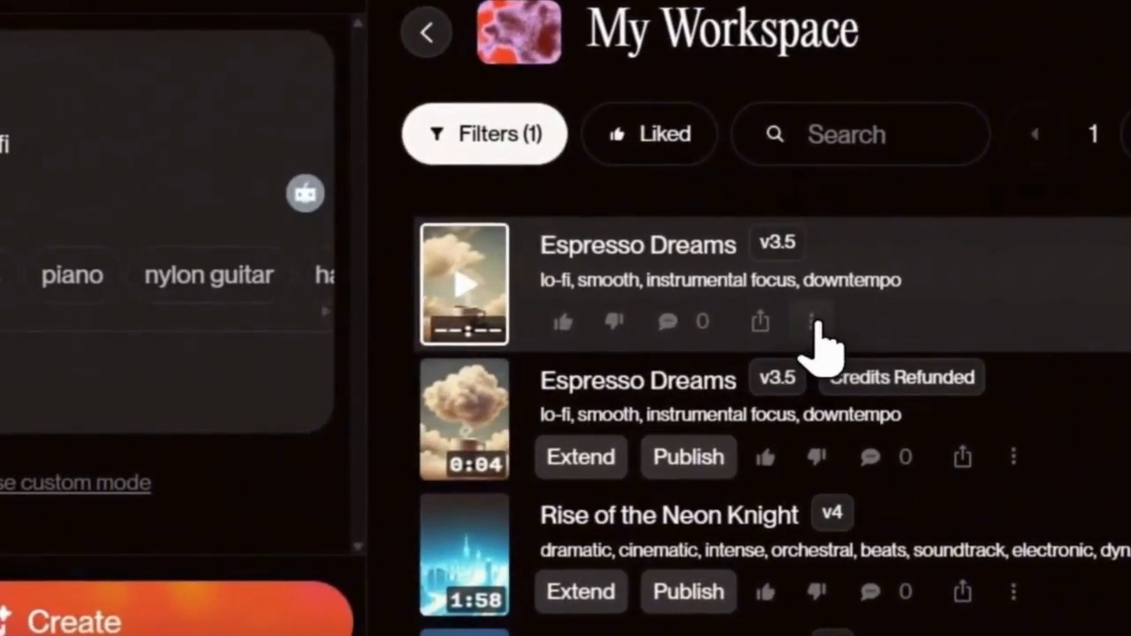
- Download the first Espresso Dreams track, switch to the Canva design and upload Espresso Dreams.mp3 from the coffee project folder
left_click(812, 324)
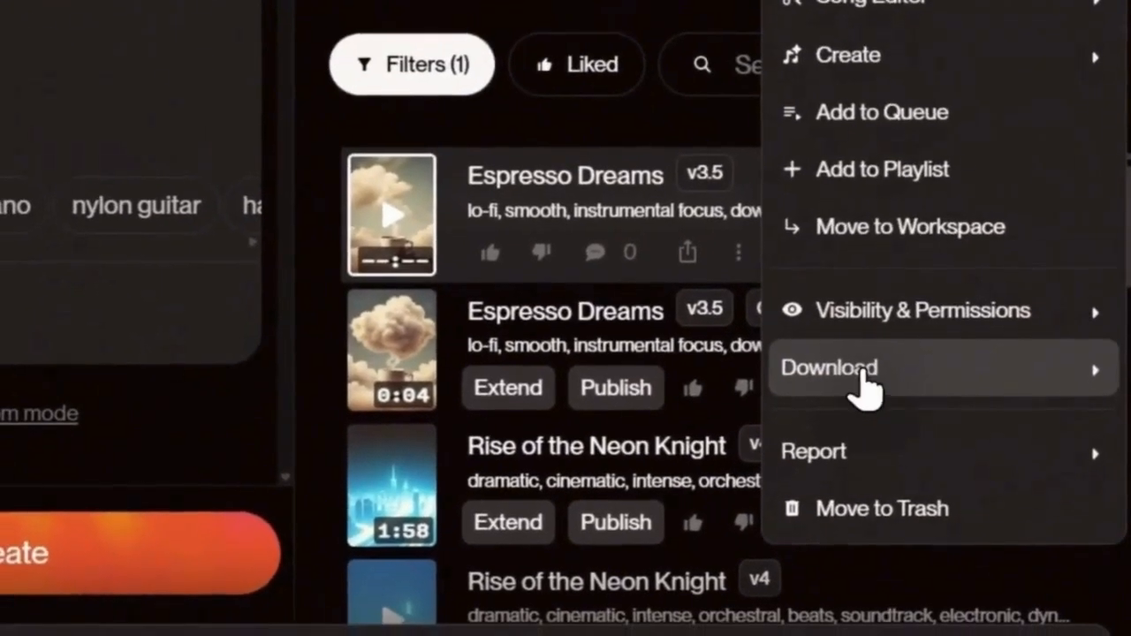
mouse_move(866, 390)
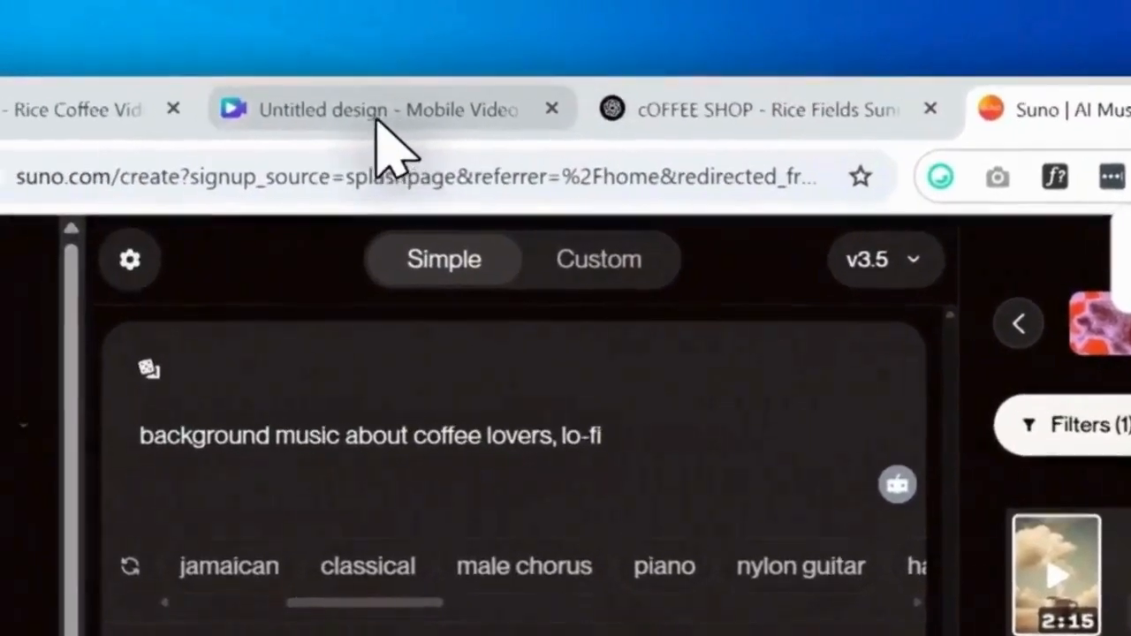
left_click(84, 99)
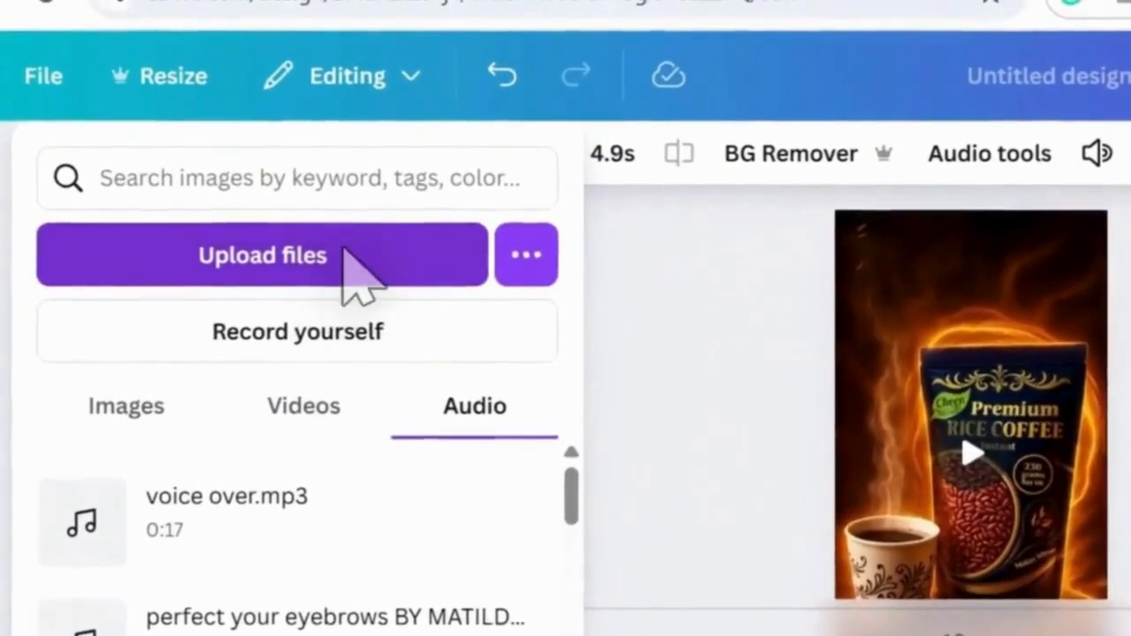
left_click(565, 44)
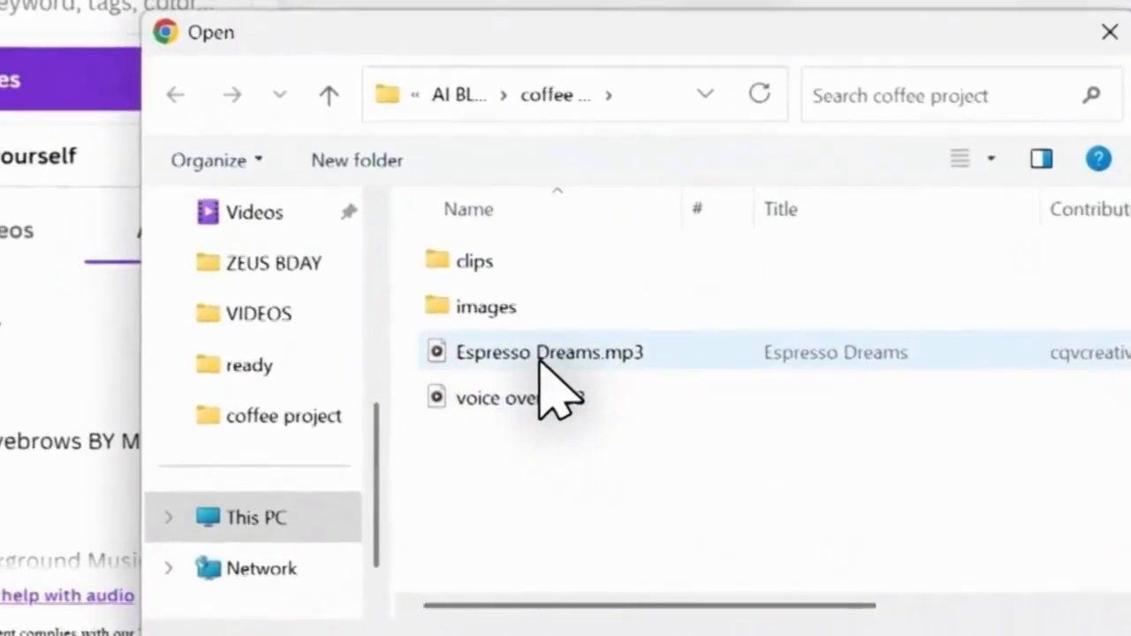
left_click(845, 533)
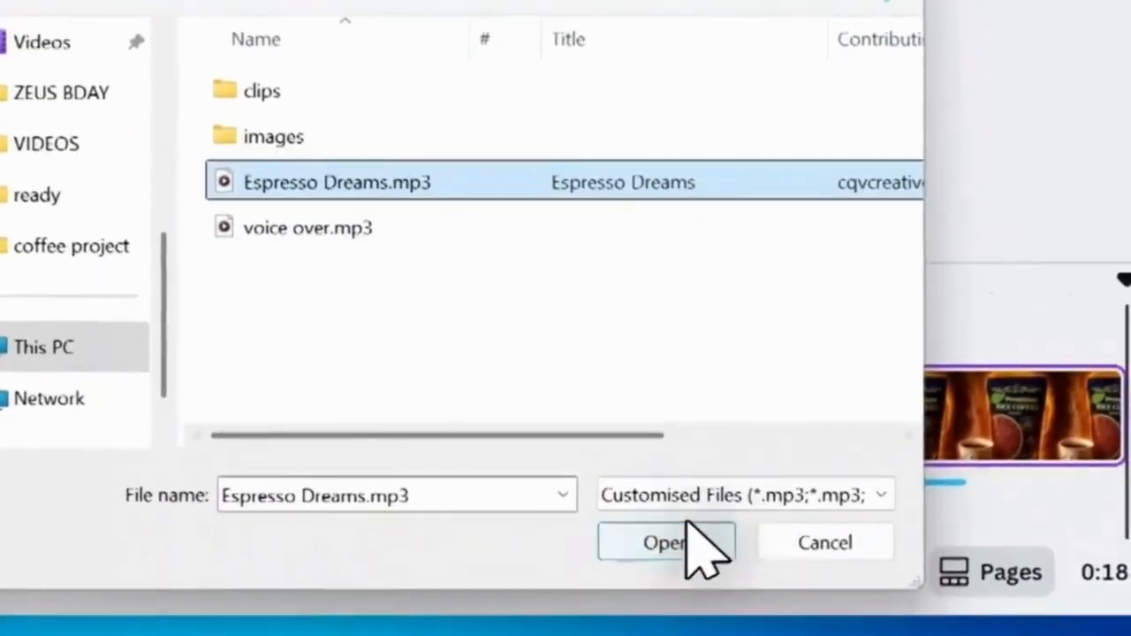
left_click(900, 635)
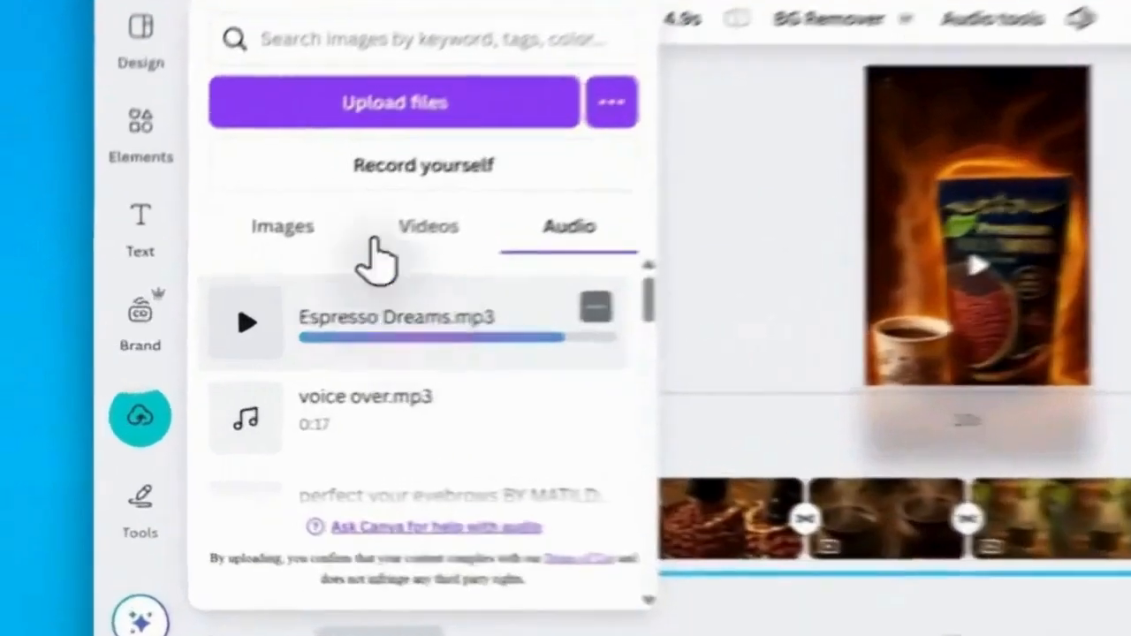
- Add the uploaded Espresso Dreams.mp3 to the timeline as background music beneath the voice-over
left_click(265, 366)
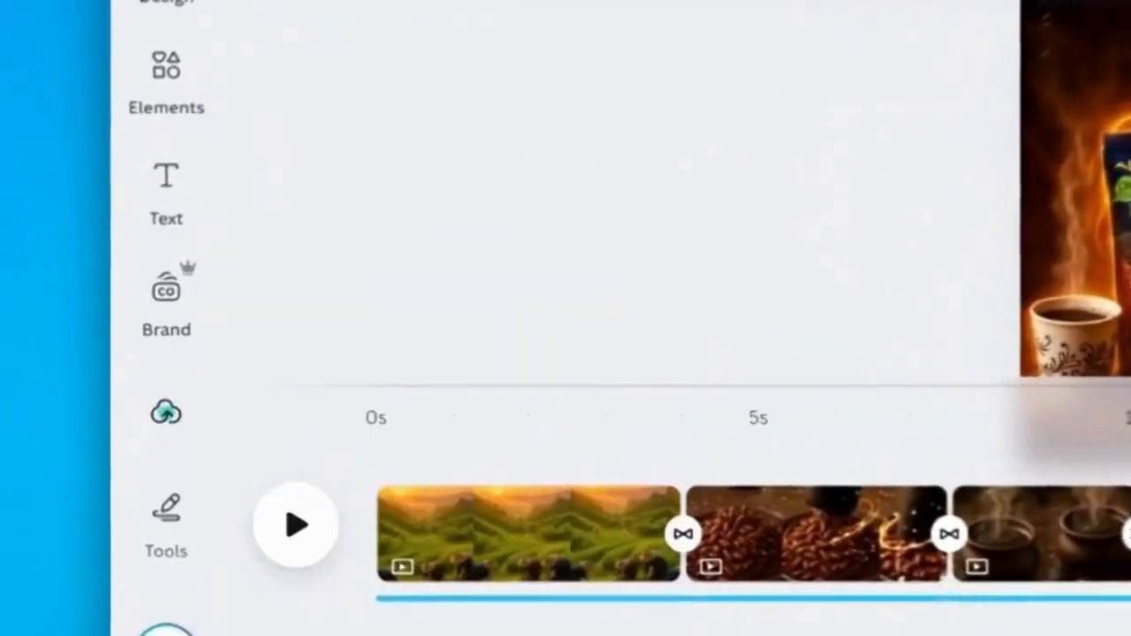
left_click(173, 404)
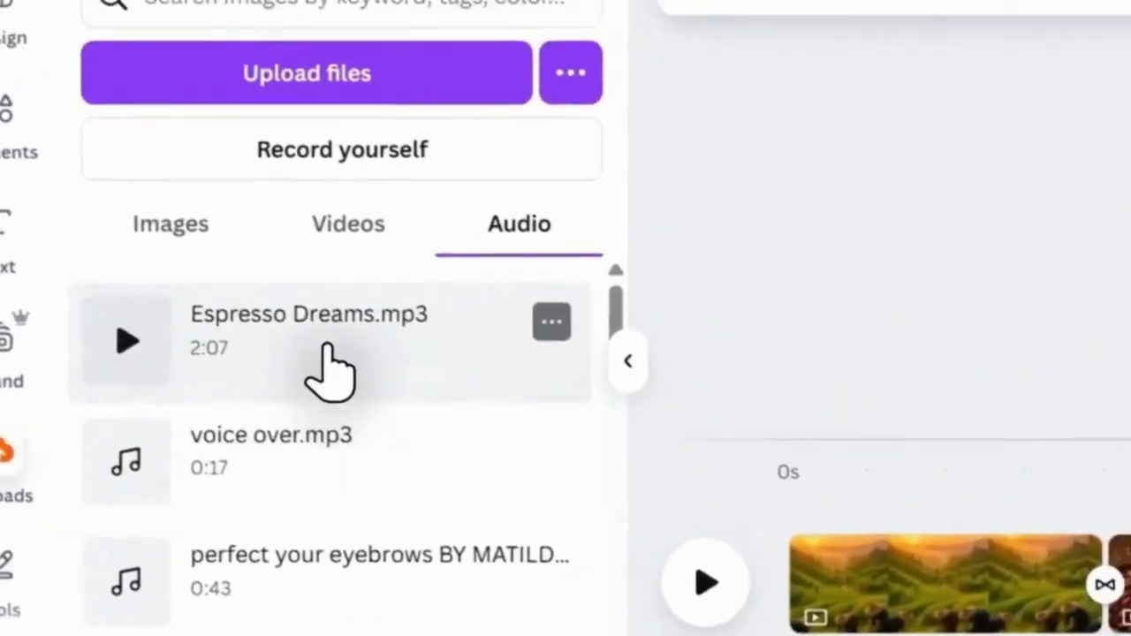
left_click_drag(314, 358, 505, 515)
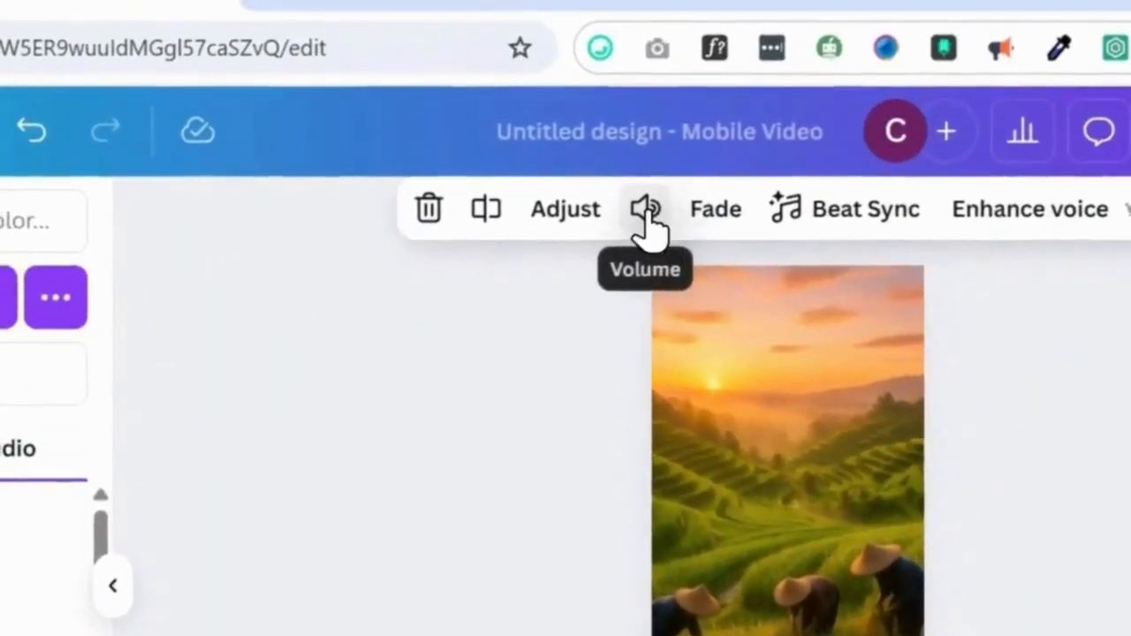
- Set the background music's volume to 20 and its fade-out to 1.0 s
left_click(646, 212)
left_click(887, 304)
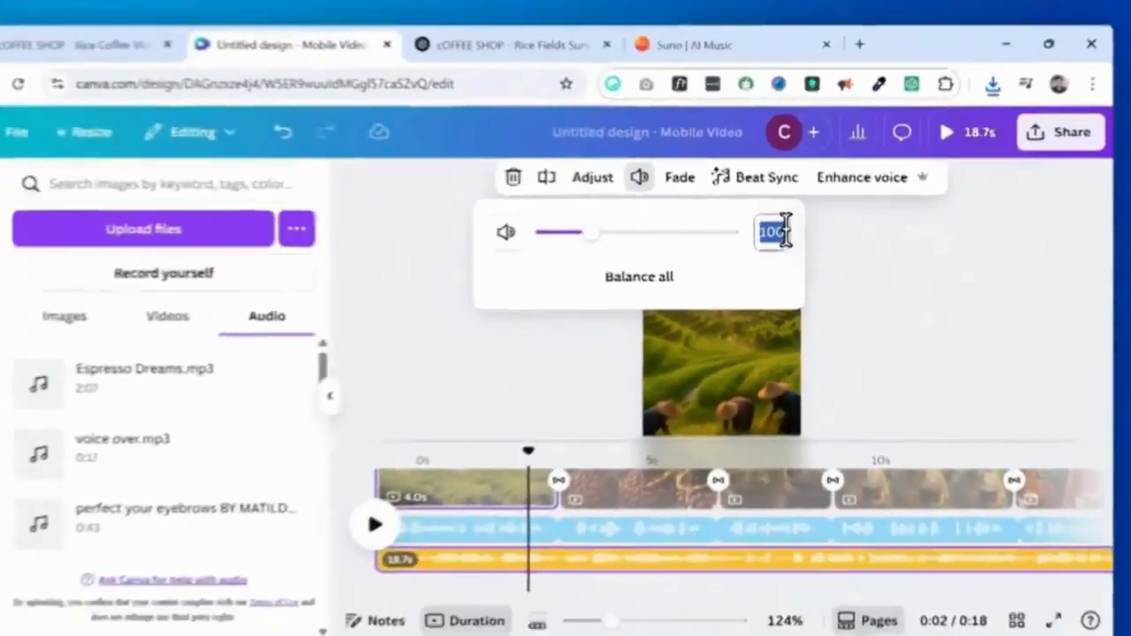
type("20")
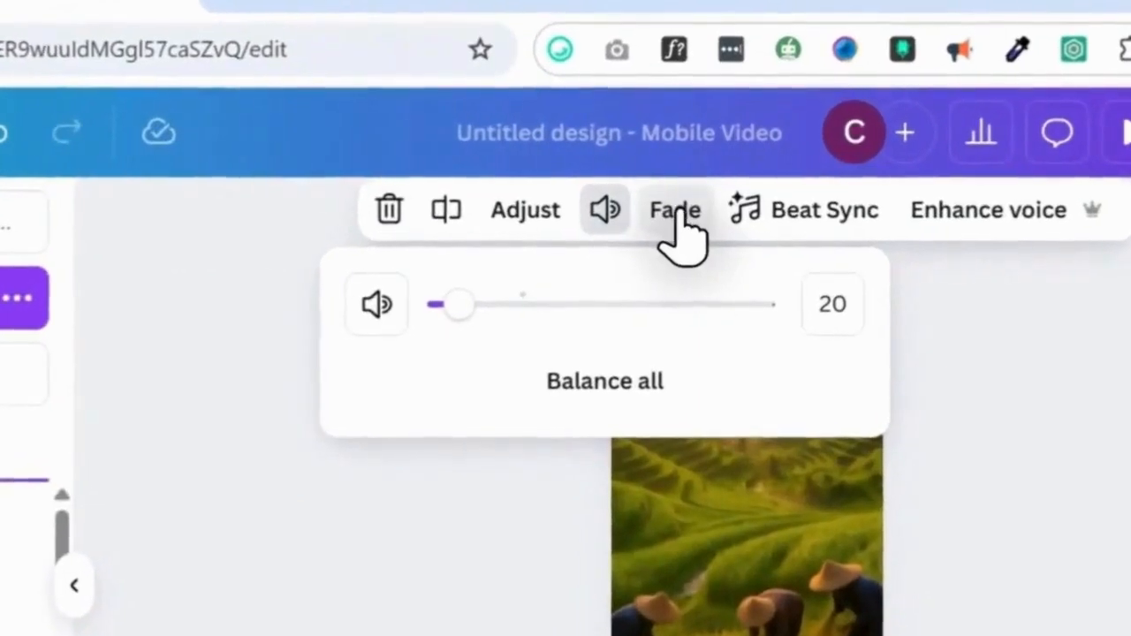
left_click(676, 226)
left_click_drag(433, 464, 482, 485)
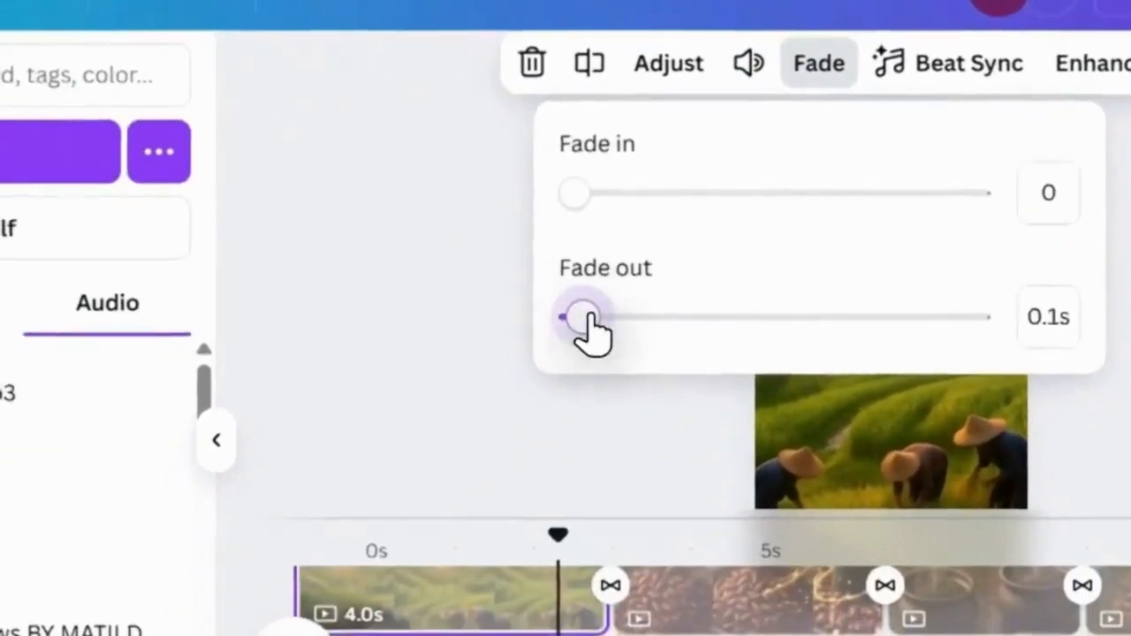
left_click_drag(604, 329, 634, 329)
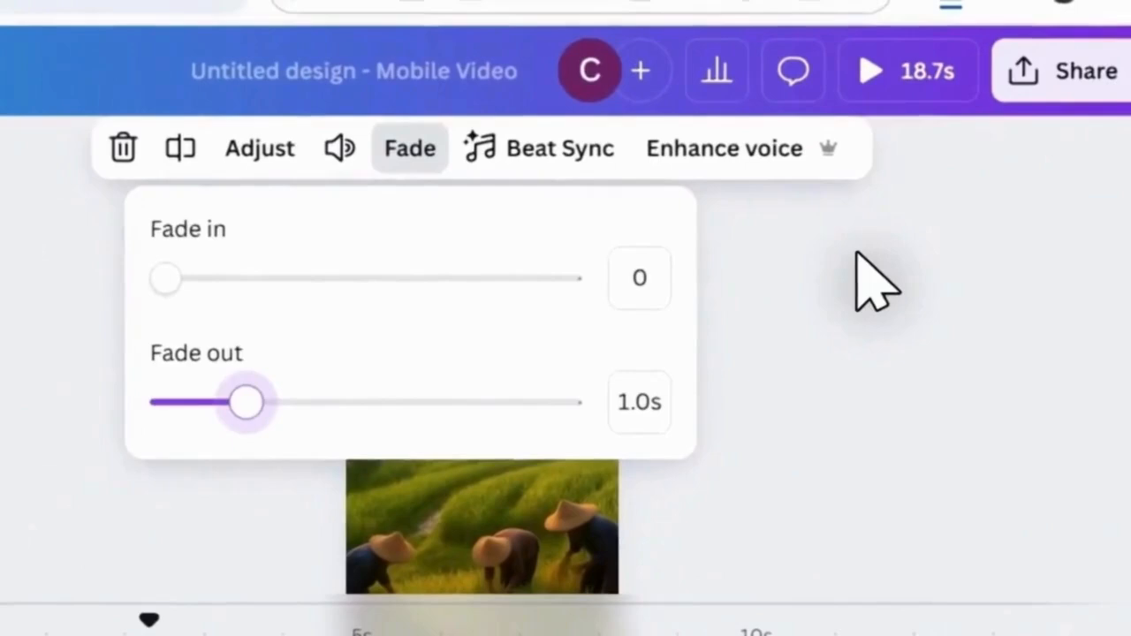
left_click(969, 243)
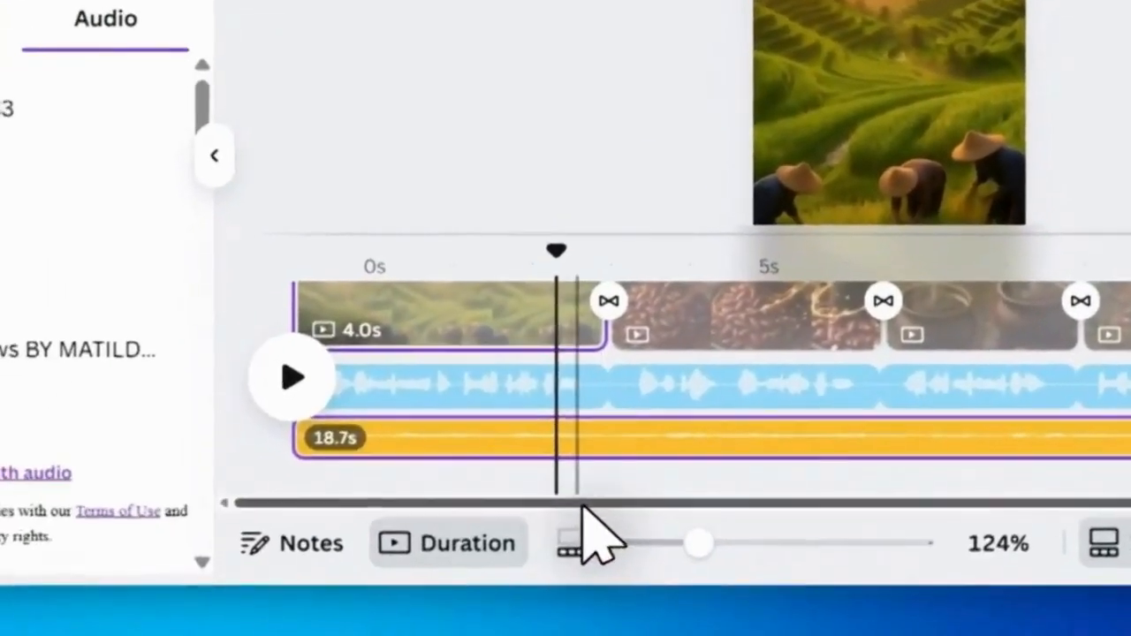
left_click_drag(449, 612, 1045, 623)
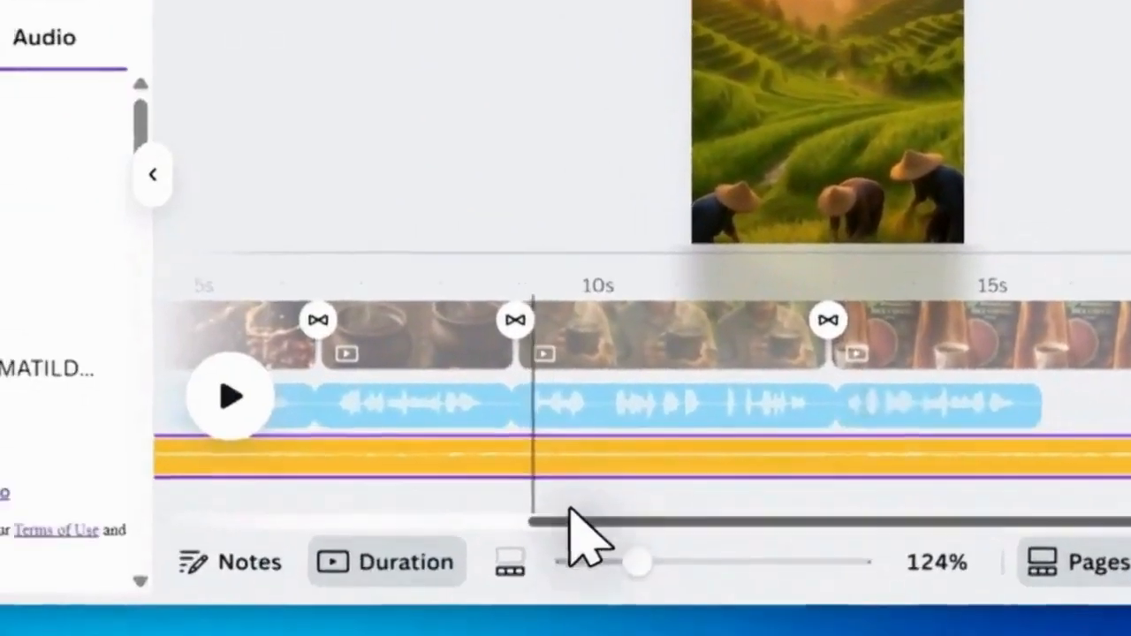
left_click_drag(257, 562, 2, 562)
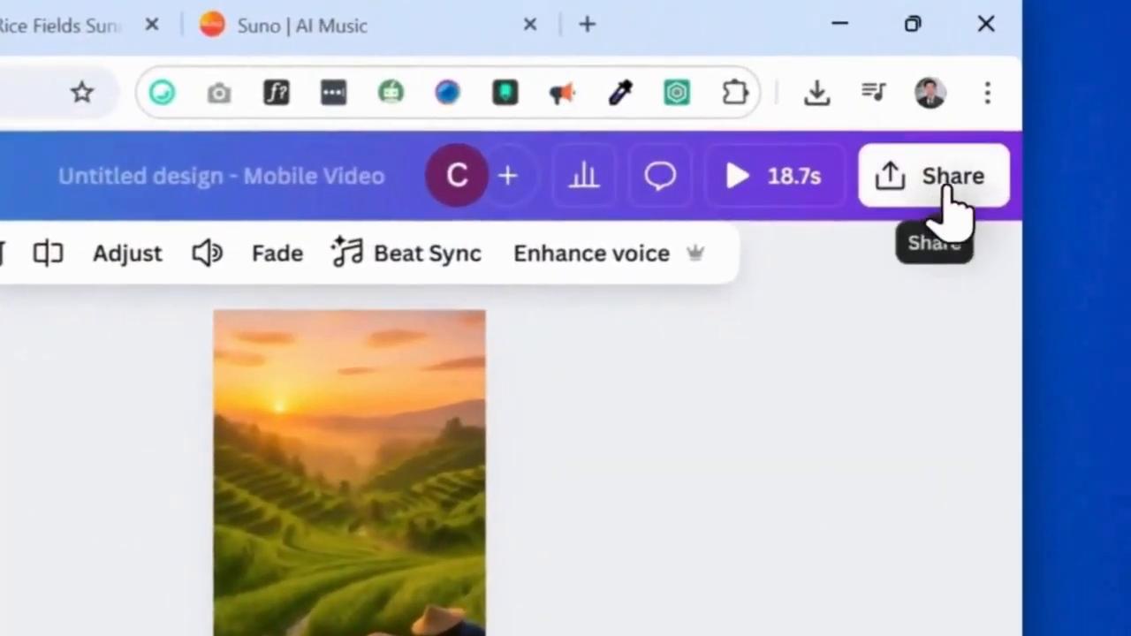
- Download pages 1–5 as a 720p MP4 video named rice coffee reels, with the download settings saved
left_click(948, 187)
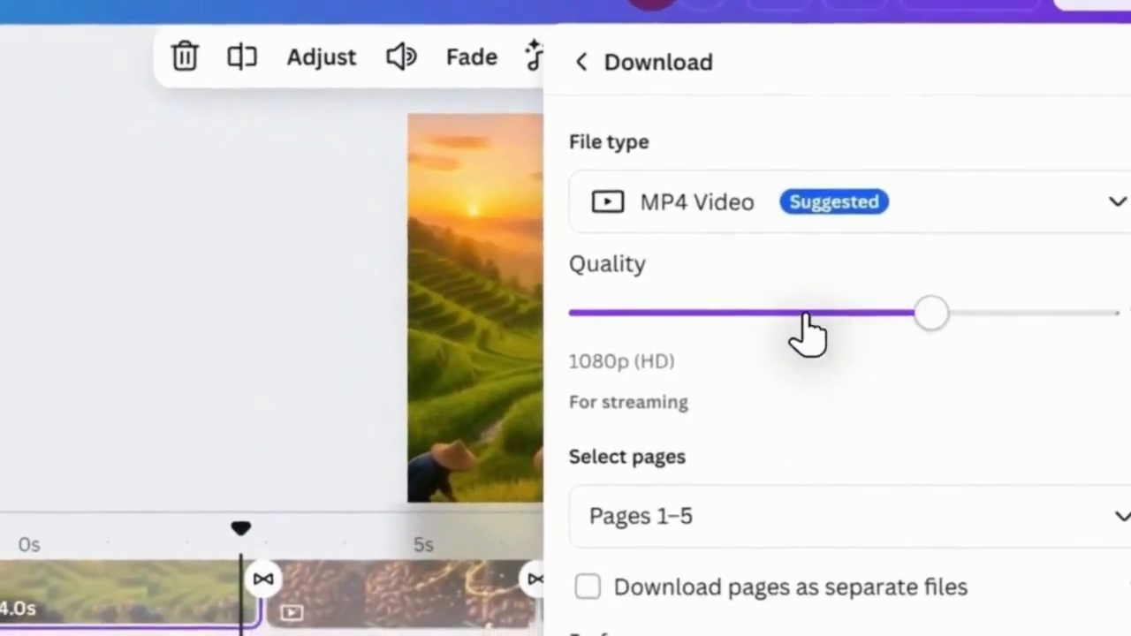
left_click(813, 378)
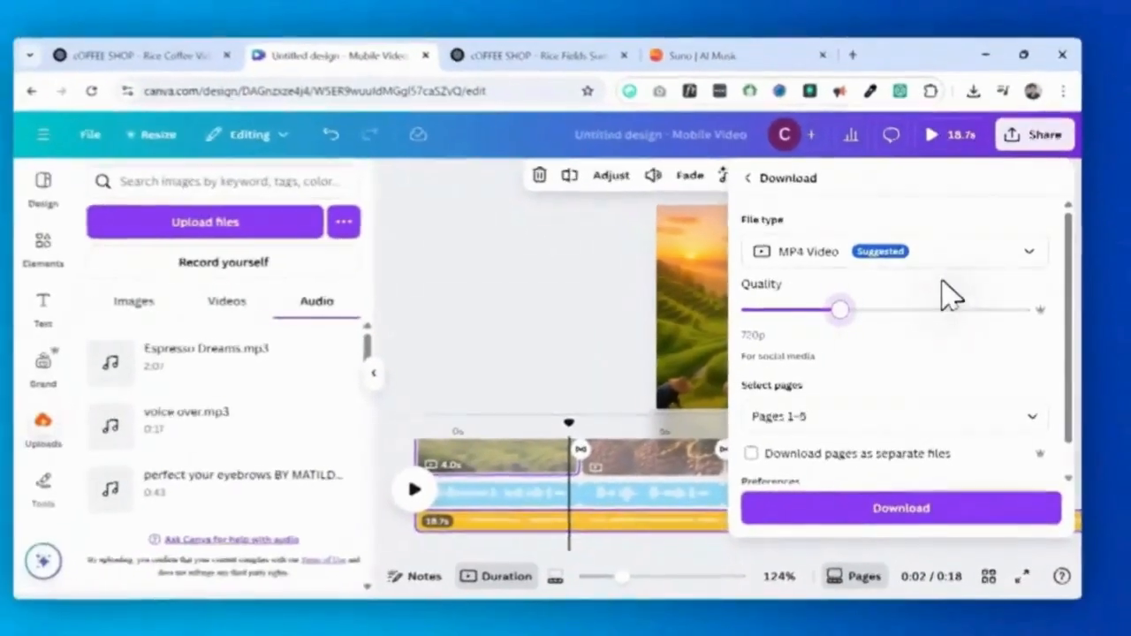
scroll(950, 296, "down", 1)
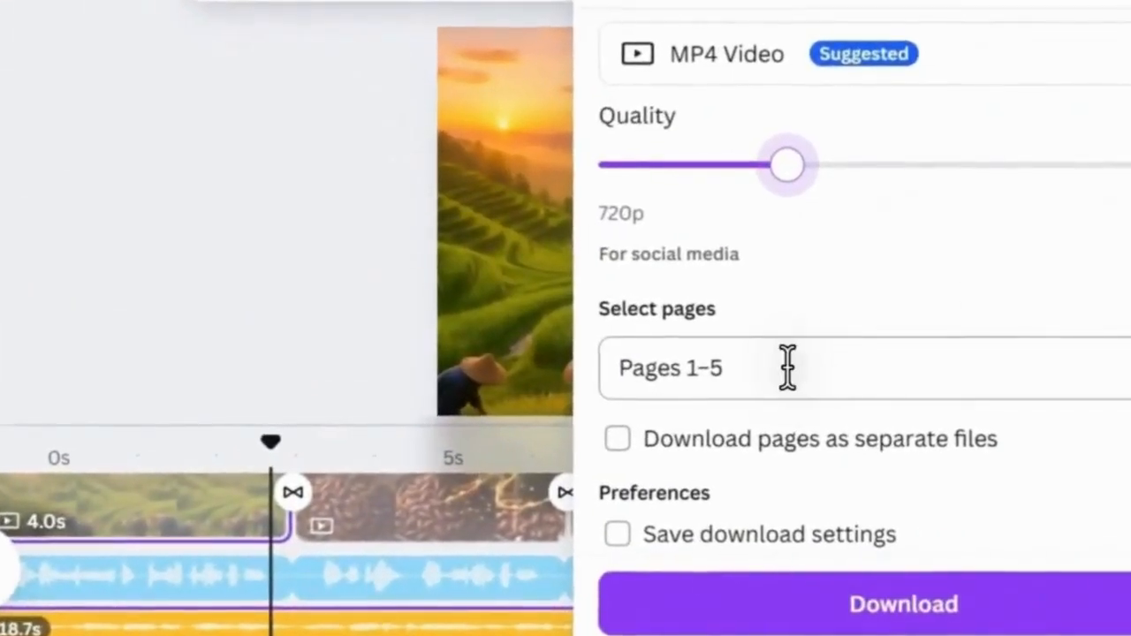
left_click(787, 367)
left_click(866, 287)
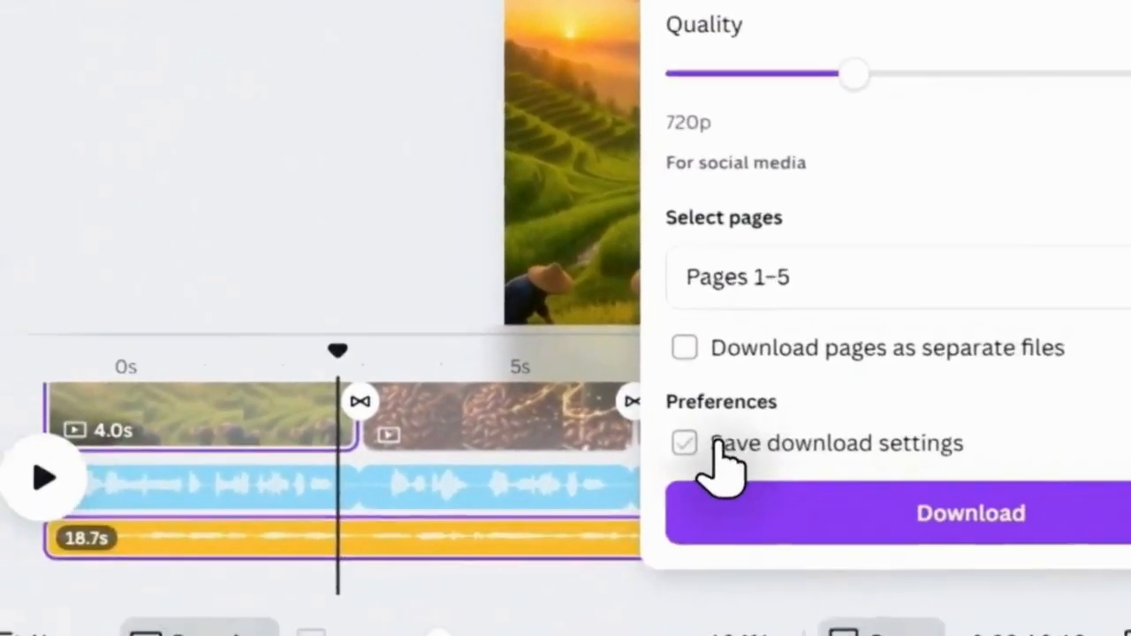
left_click(498, 514)
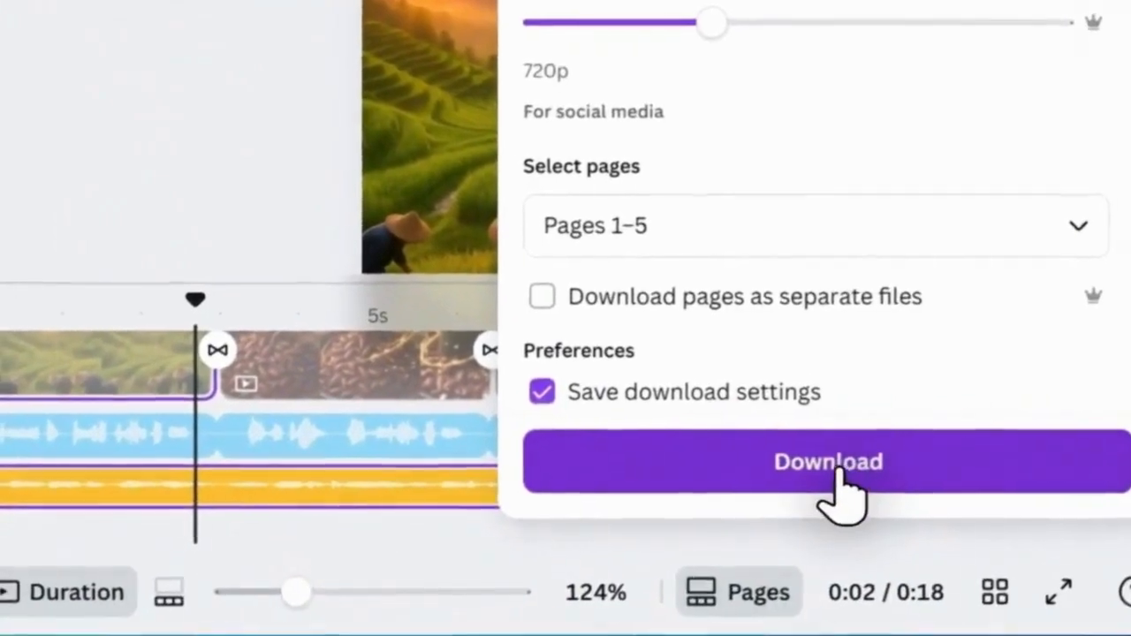
left_click(870, 495)
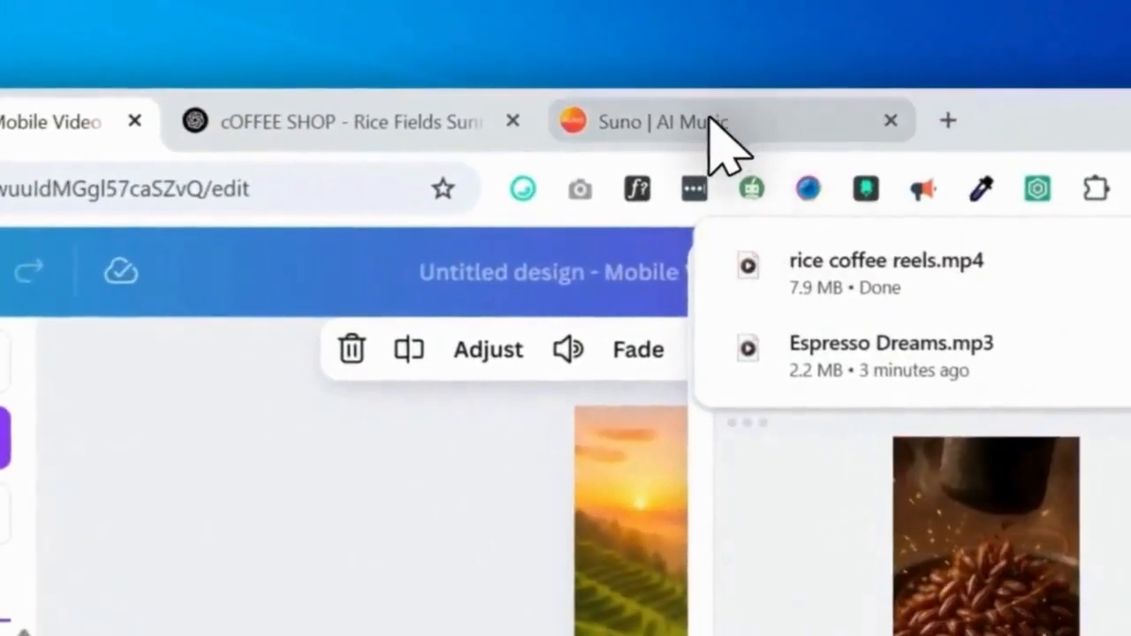
- Switch to VEED in the browser tab used for Suno and start its Generate Subtitles AI edit
left_click(710, 120)
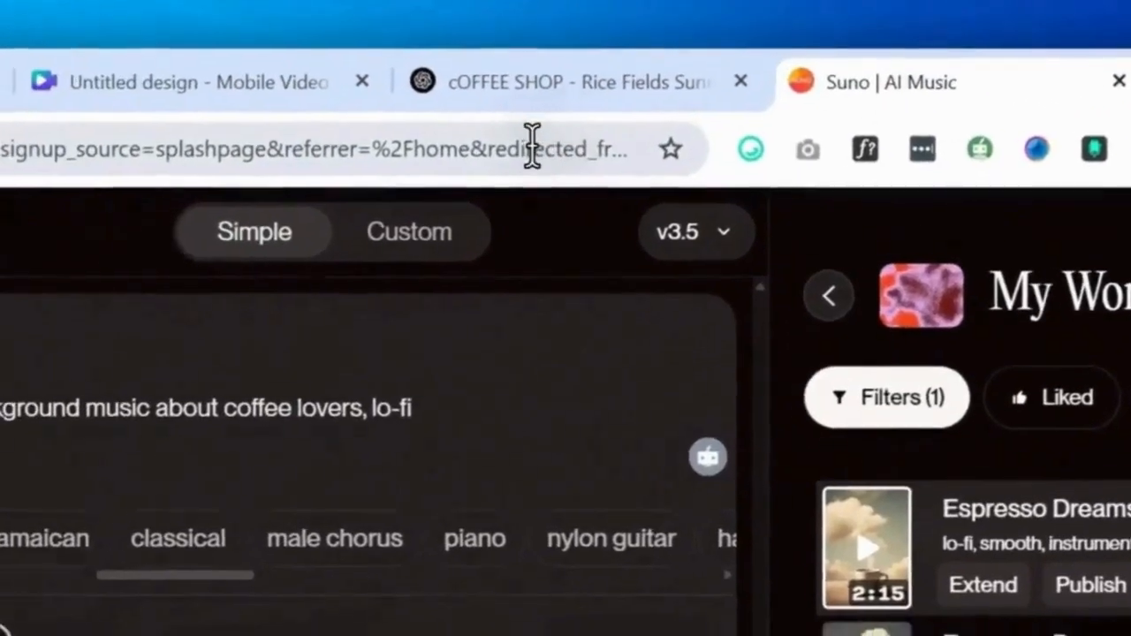
left_click(363, 196)
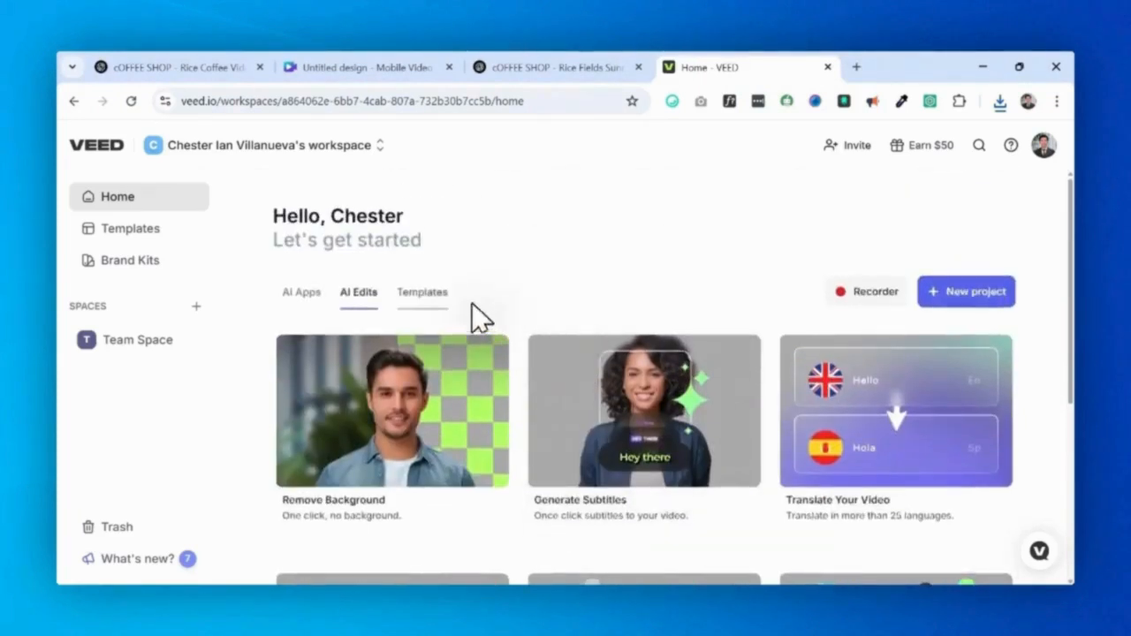
scroll(621, 409, "down", 2)
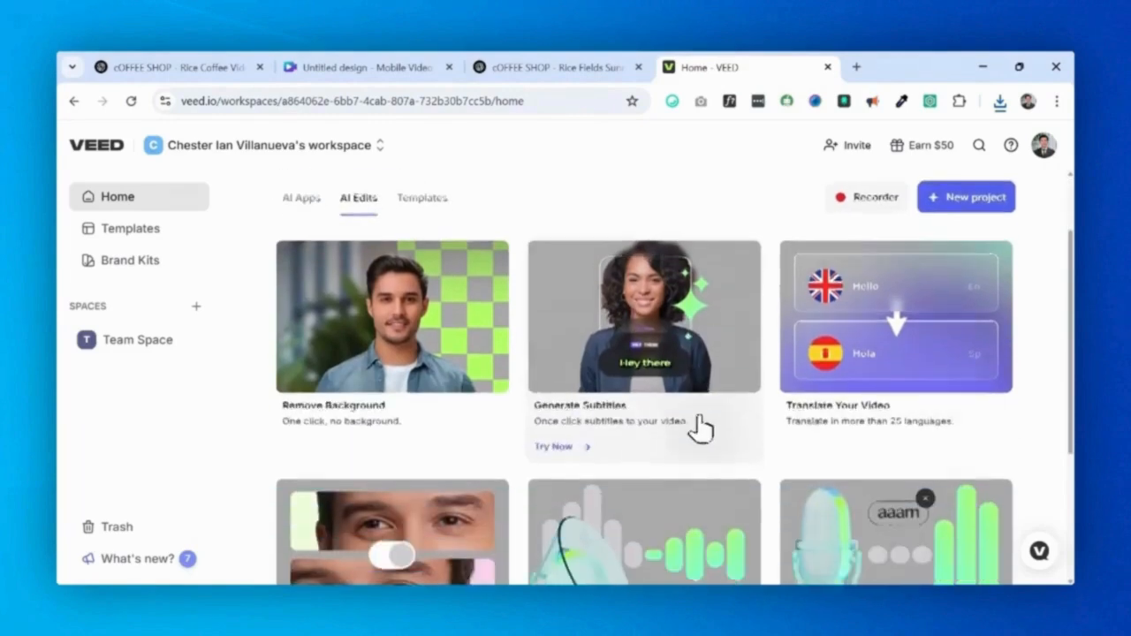
scroll(632, 373, "down", 1)
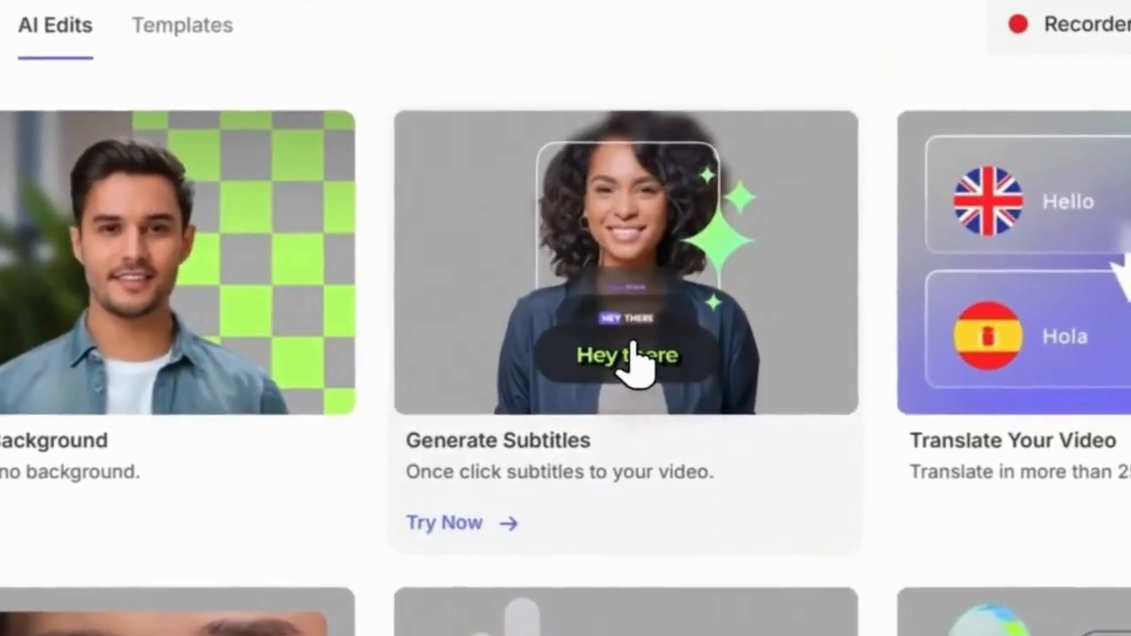
left_click(635, 344)
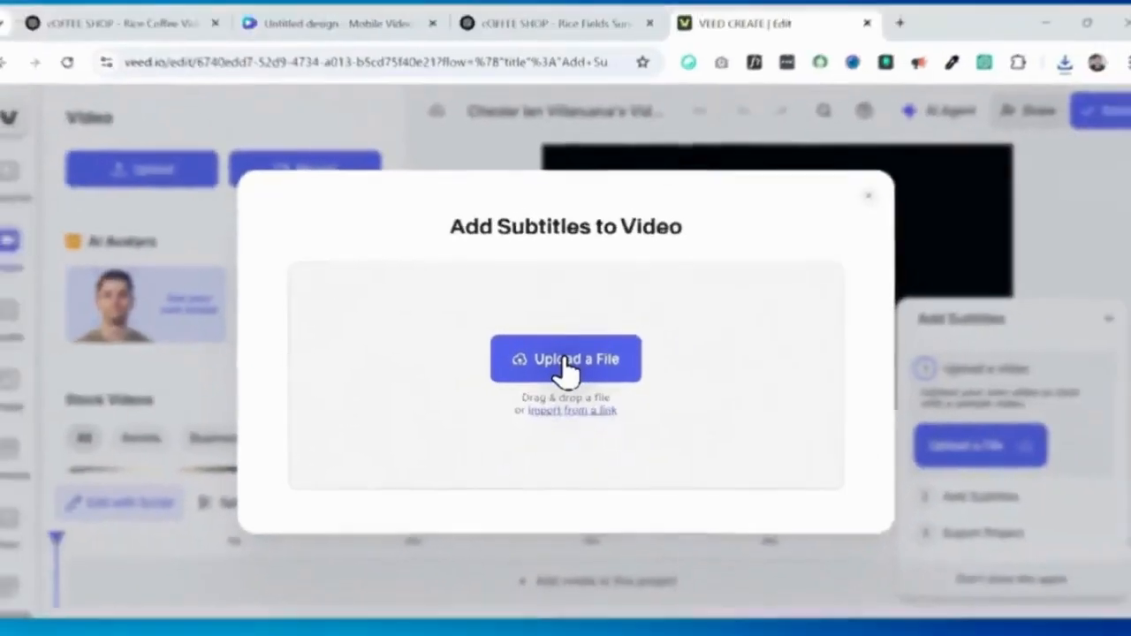
- Upload rice coffee reels.mp4 from the coffee project folder and auto-subtitle it in Filipino (Philippines)
left_click(561, 356)
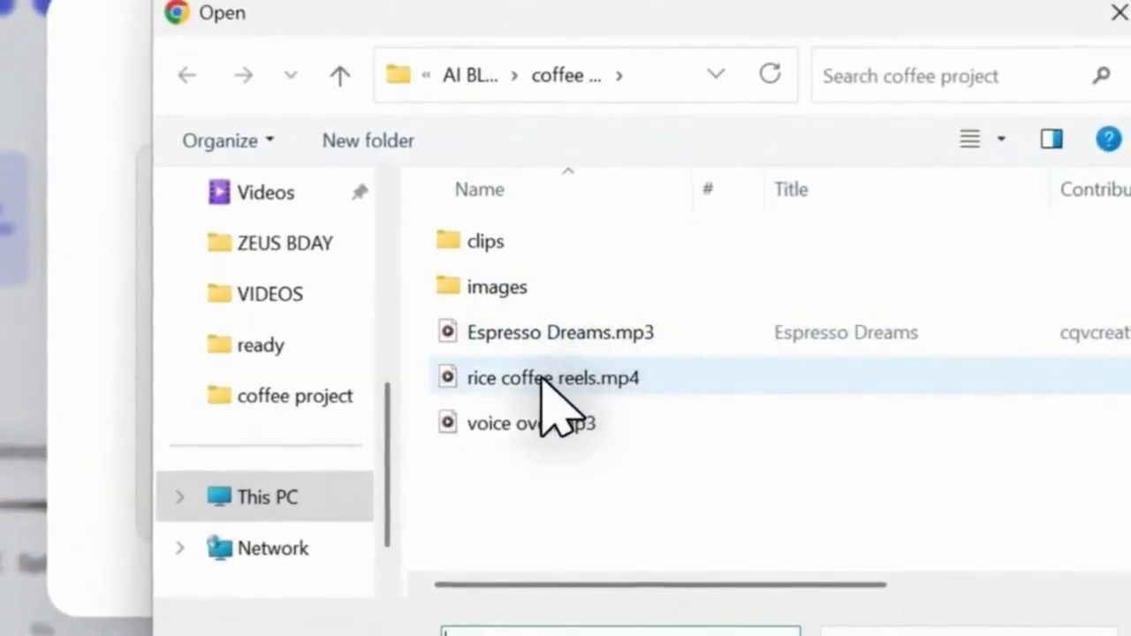
left_click(541, 380)
left_click(689, 512)
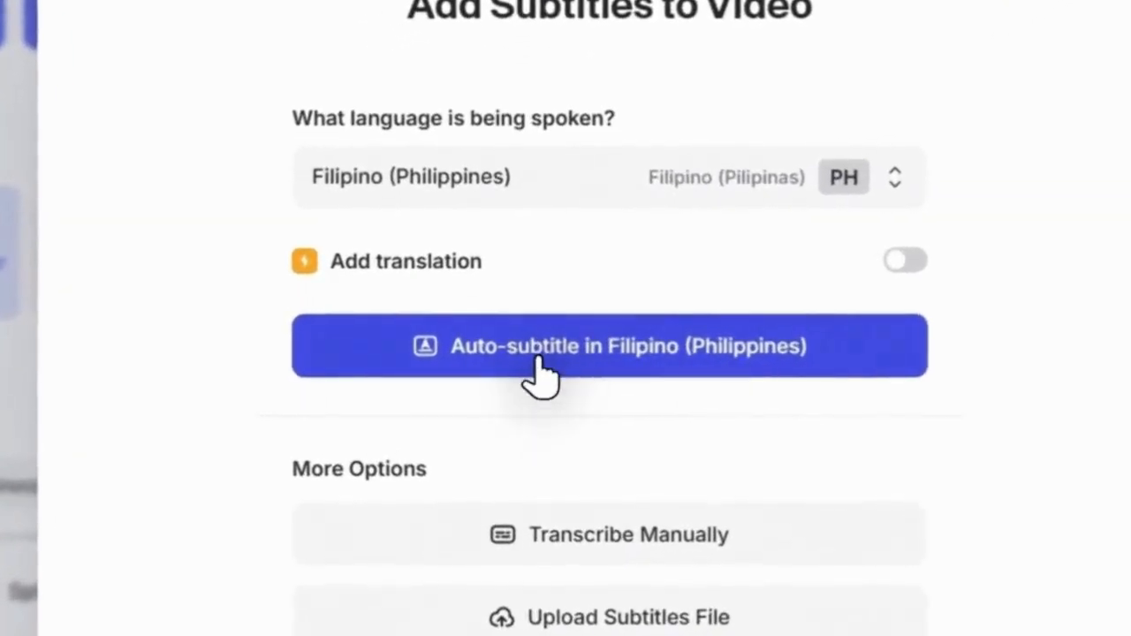
left_click(537, 363)
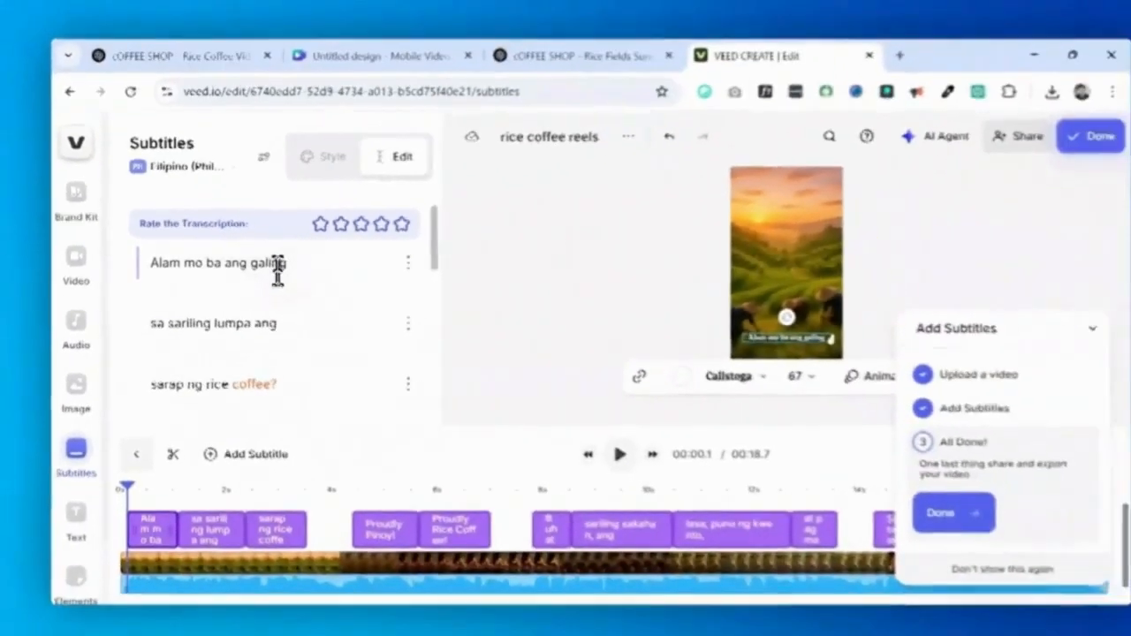
- Correct the second subtitle line to "sa sariling lupa ang" and check the remaining lines for transcription errors
left_click(214, 268)
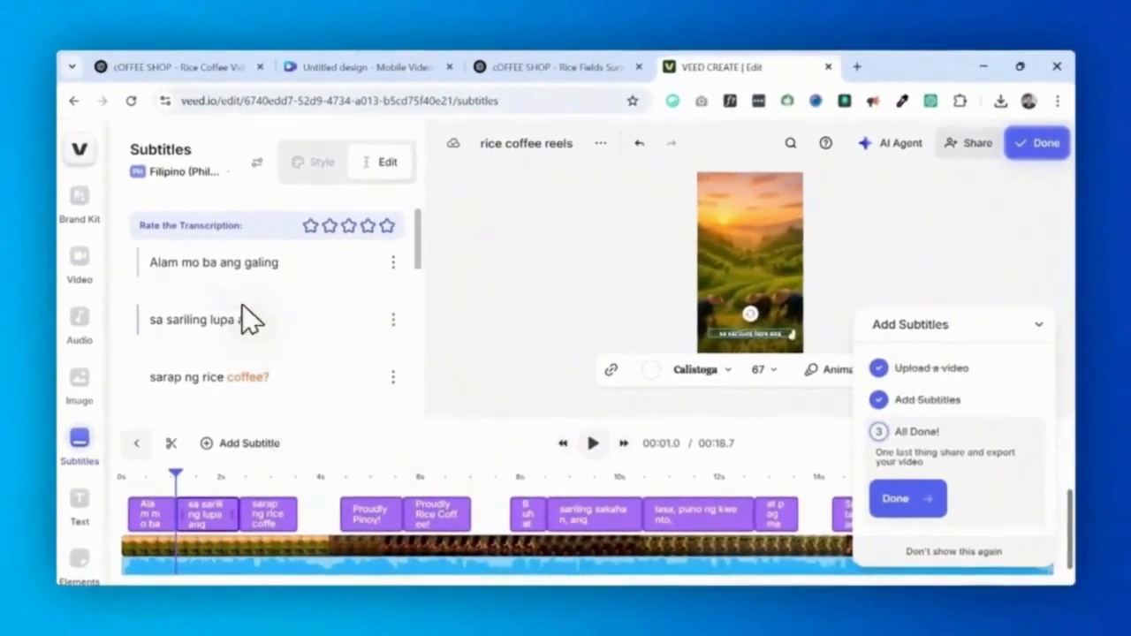
mouse_move(240, 364)
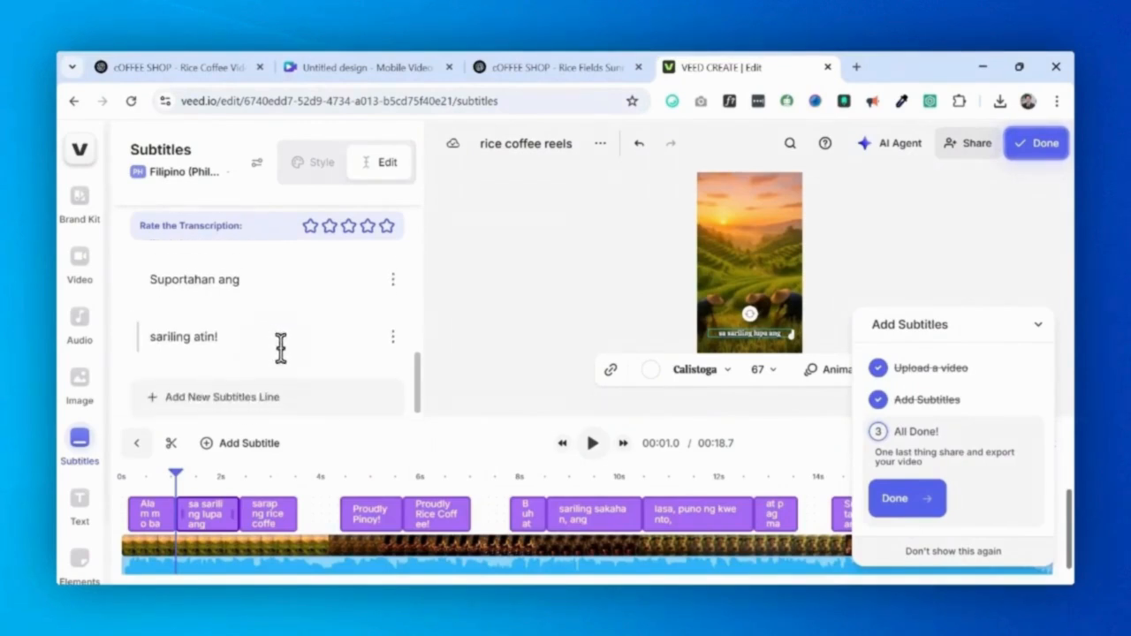
scroll(282, 292, "up", 3)
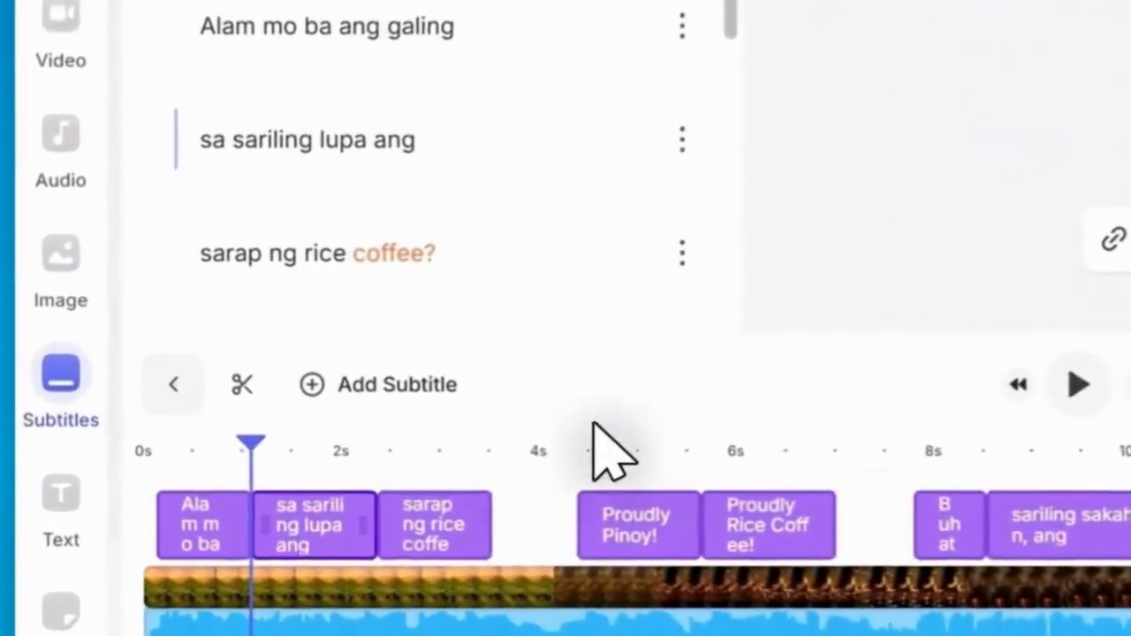
- Play the video from the beginning to preview the generated subtitles, stopping within the opening scene
left_click_drag(253, 443, 147, 453)
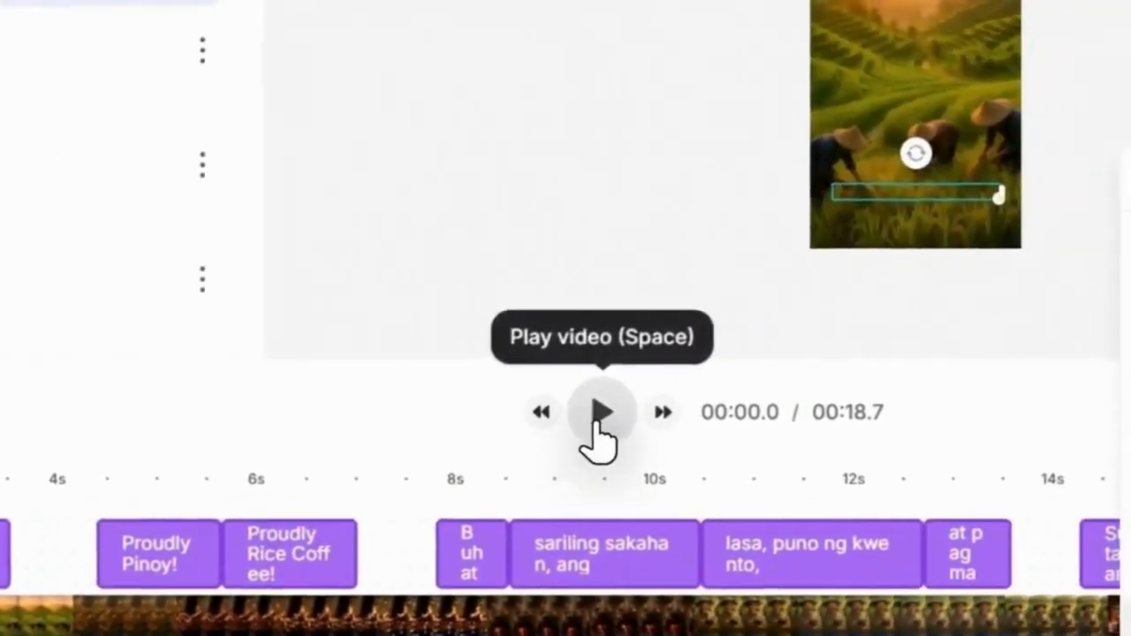
left_click(749, 384)
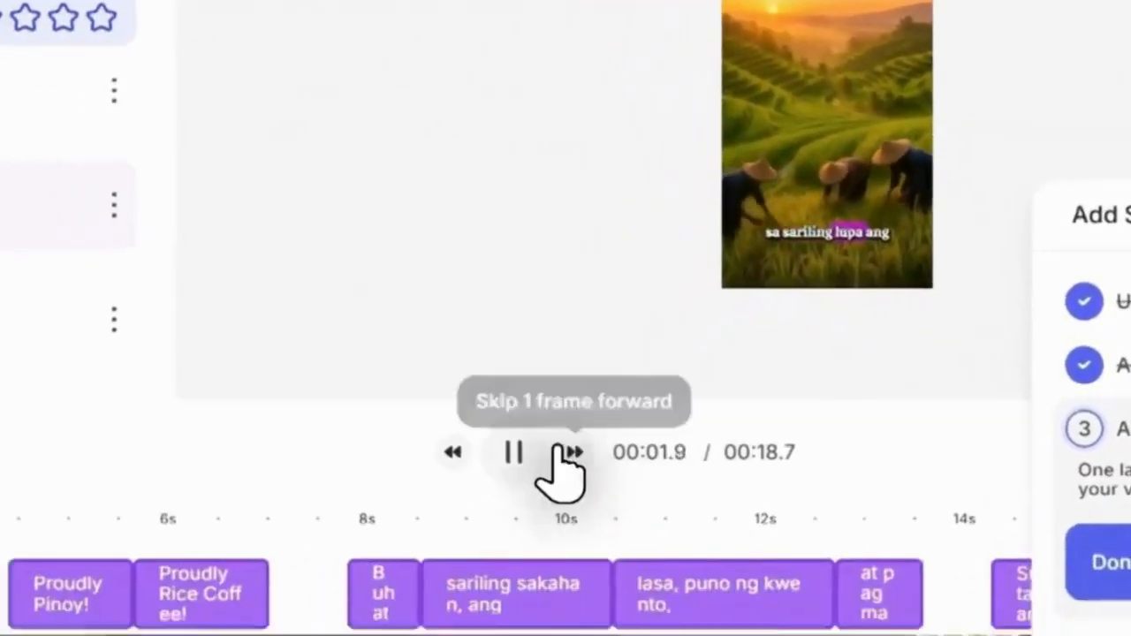
left_click(397, 553)
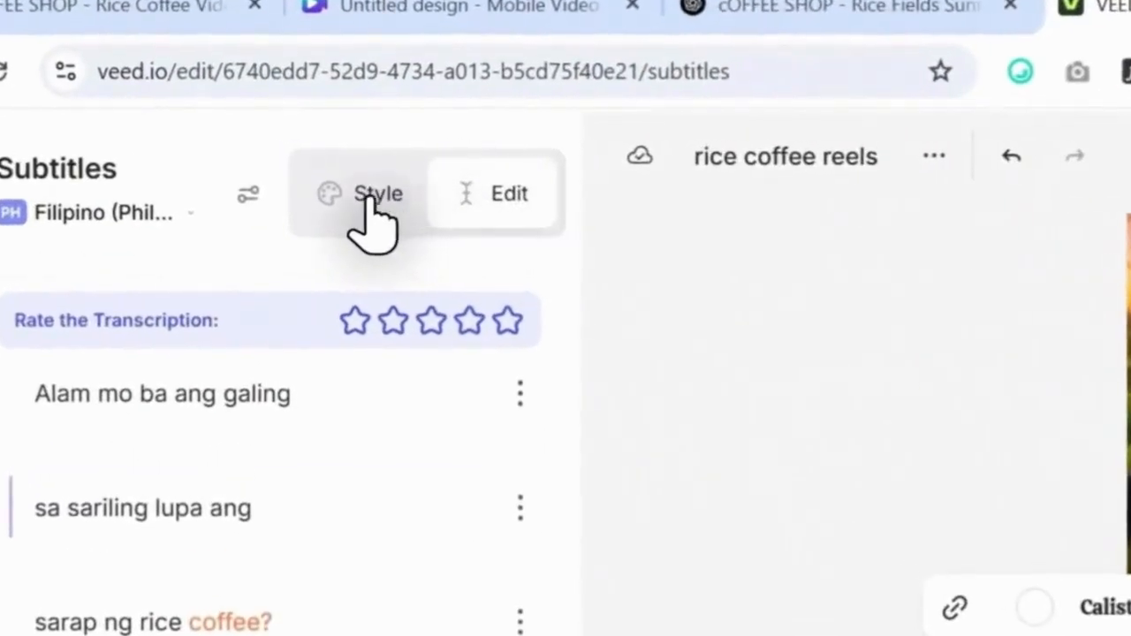
- Browse the subtitle style presets and move the subtitles higher on the video, centred horizontally over the farmers
left_click(369, 196)
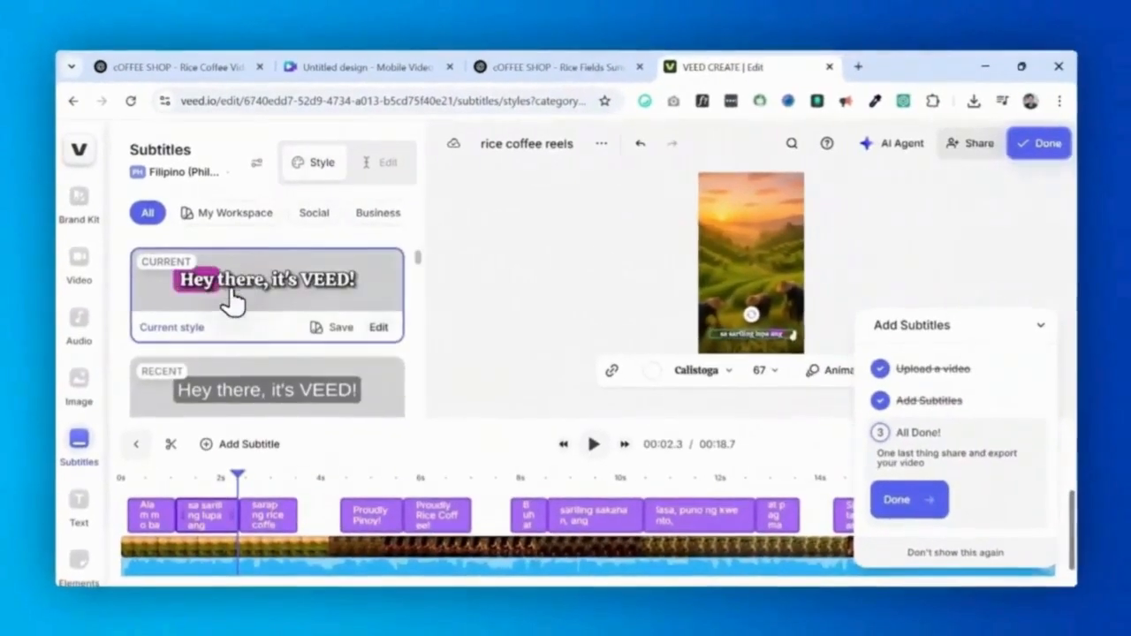
scroll(265, 353, "down", 2)
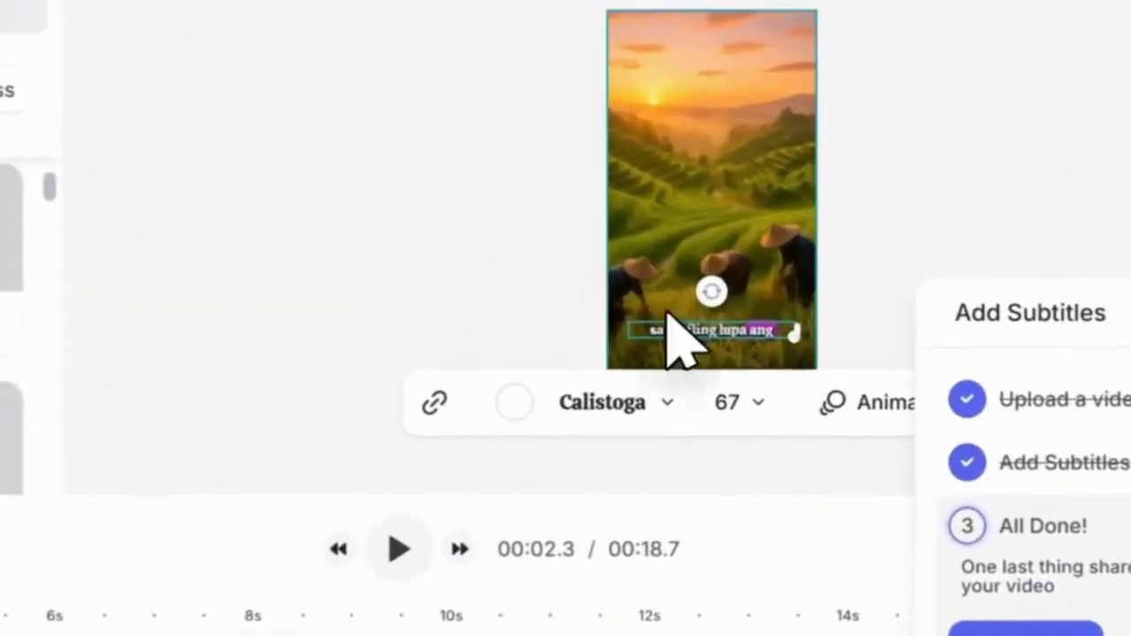
left_click_drag(729, 336, 722, 310)
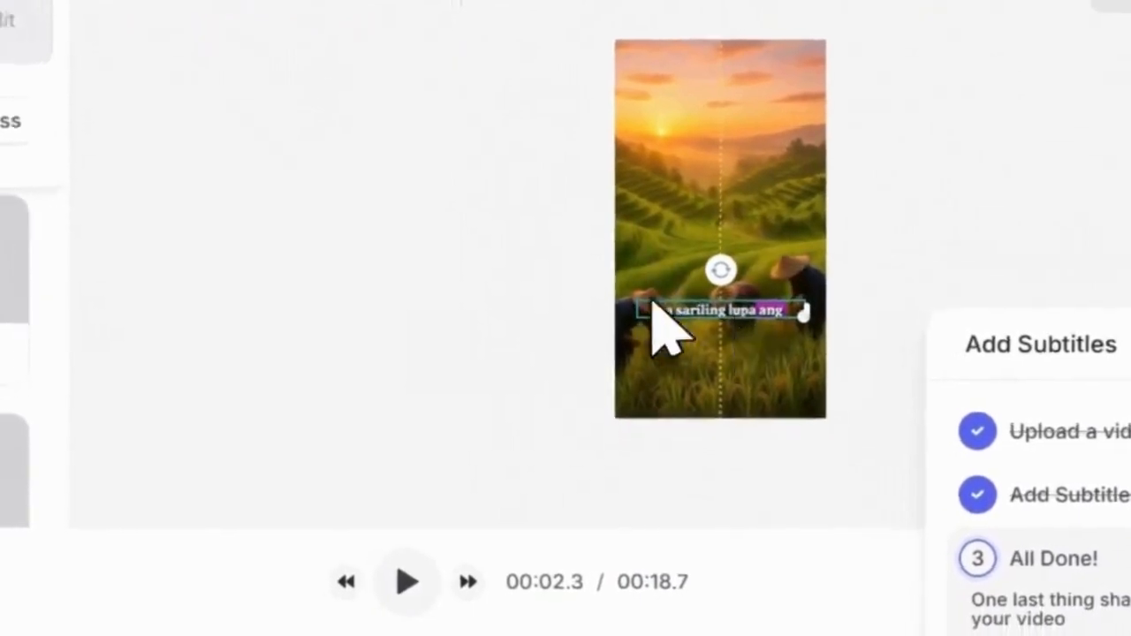
left_click(368, 261)
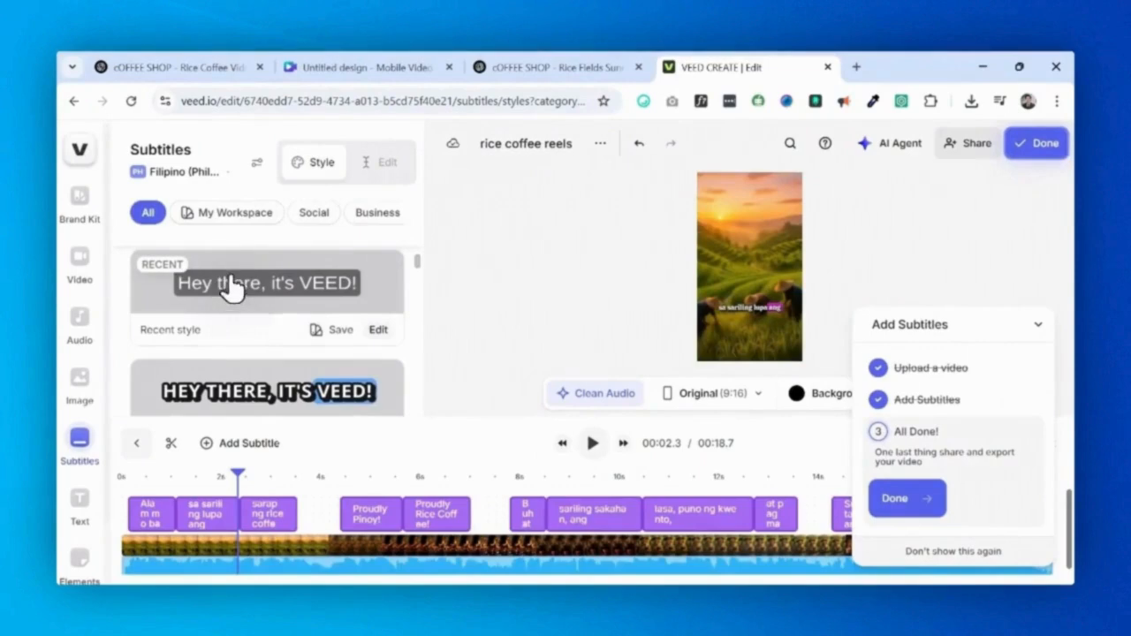
- Open the current subtitle style preset for editing and review its animation, highlight and emoji options
left_click(249, 293)
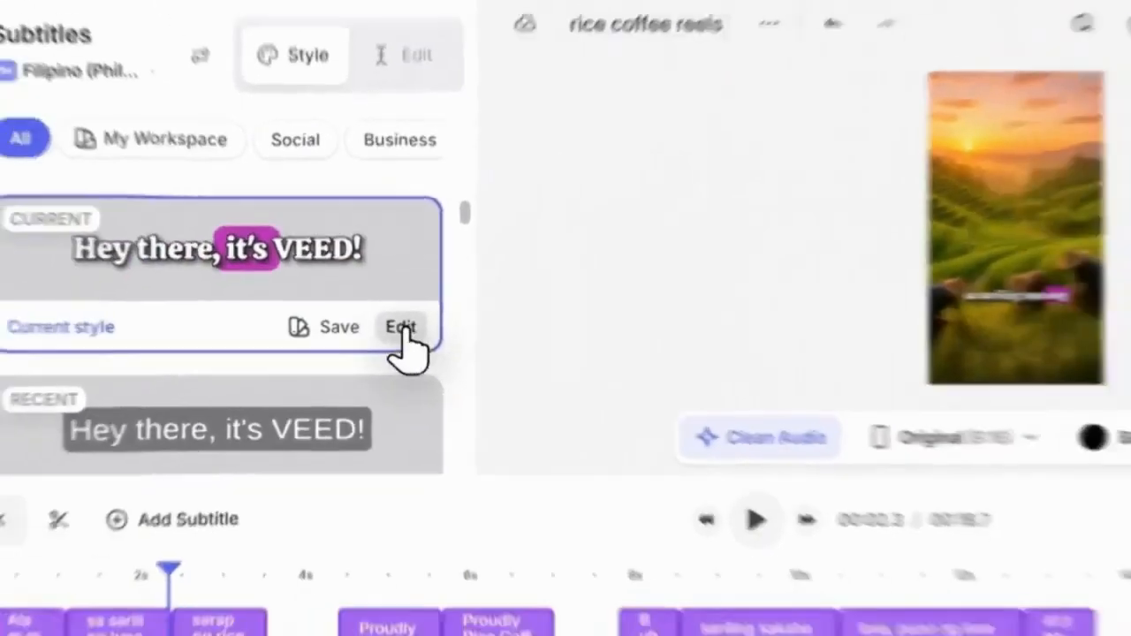
left_click(413, 328)
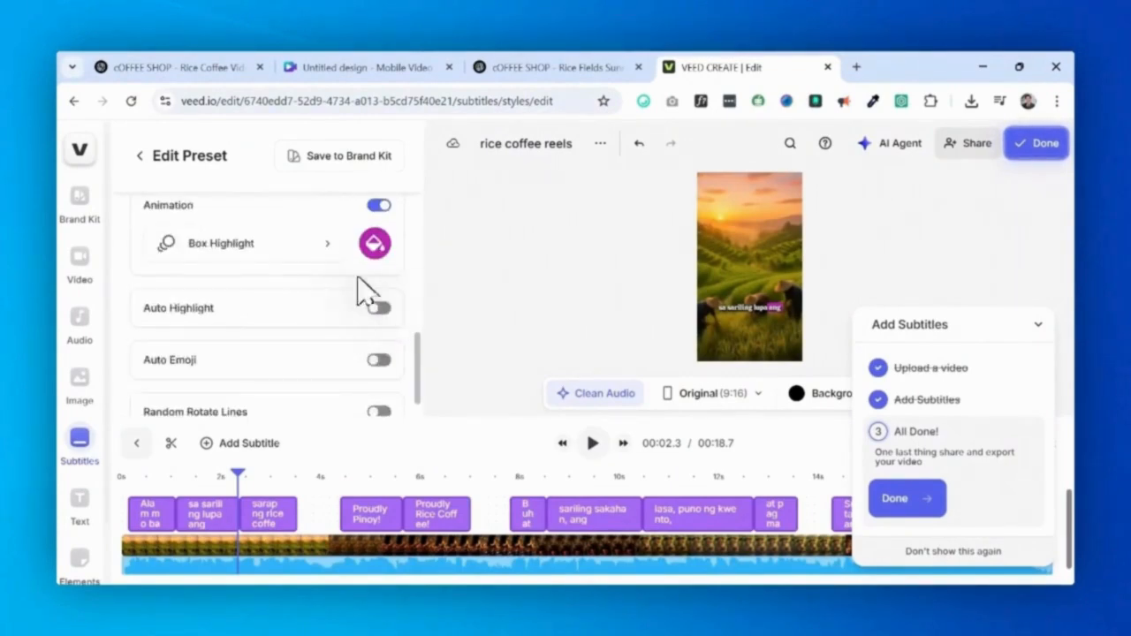
scroll(281, 348, "down", 1)
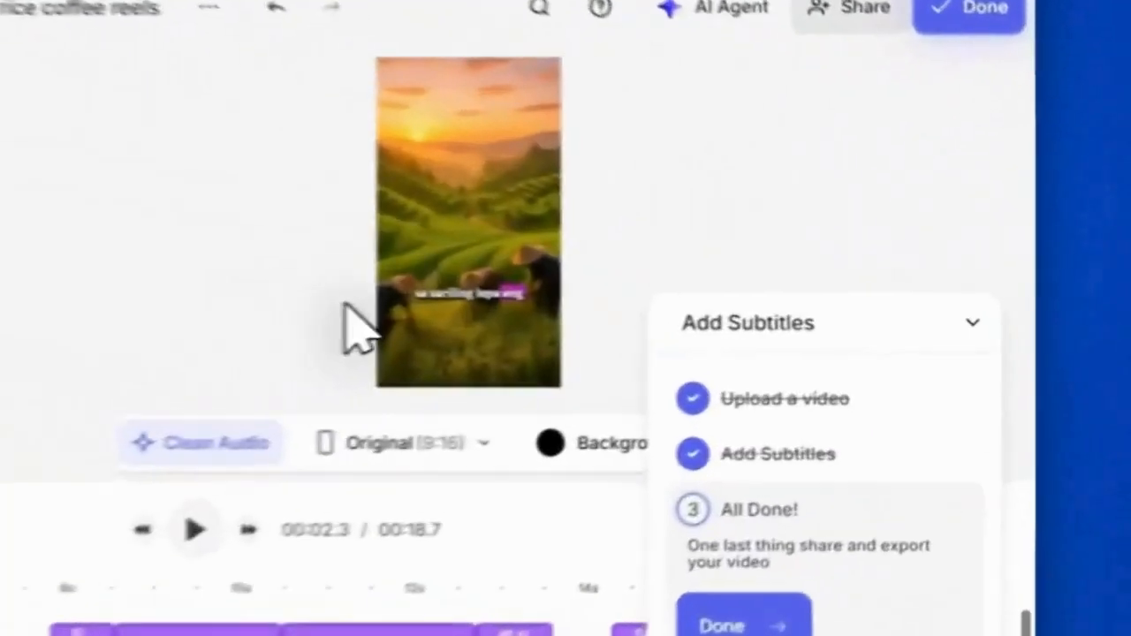
- Export the video in HD quality with burned-in subtitles and download it as the MP4 file rice coffee reels-VEED.mp4
left_click(947, 327)
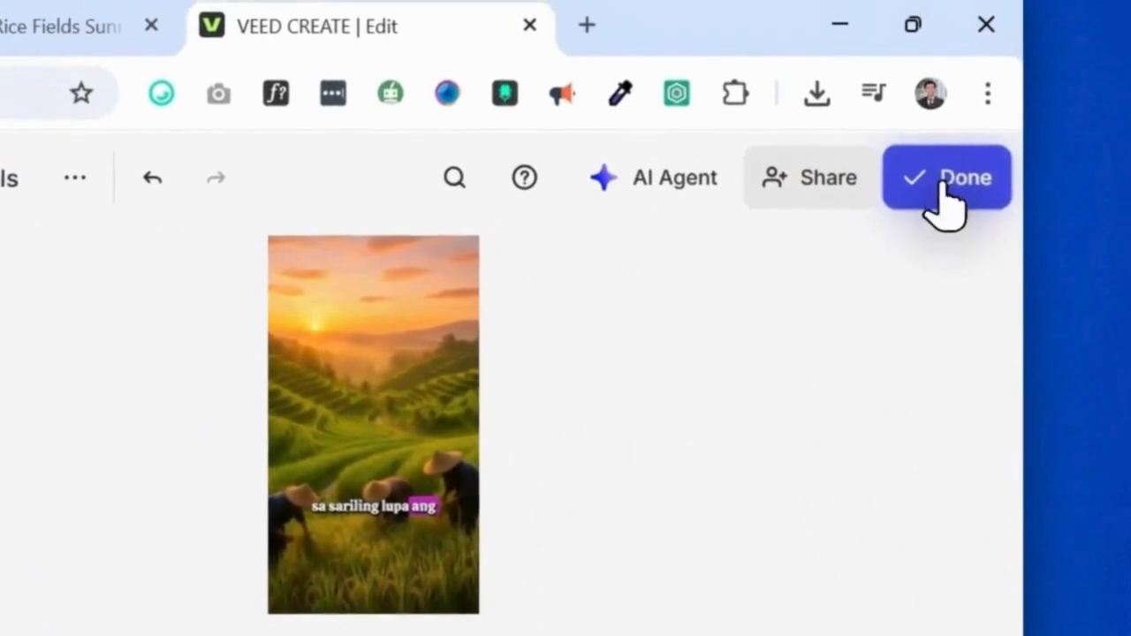
left_click(945, 196)
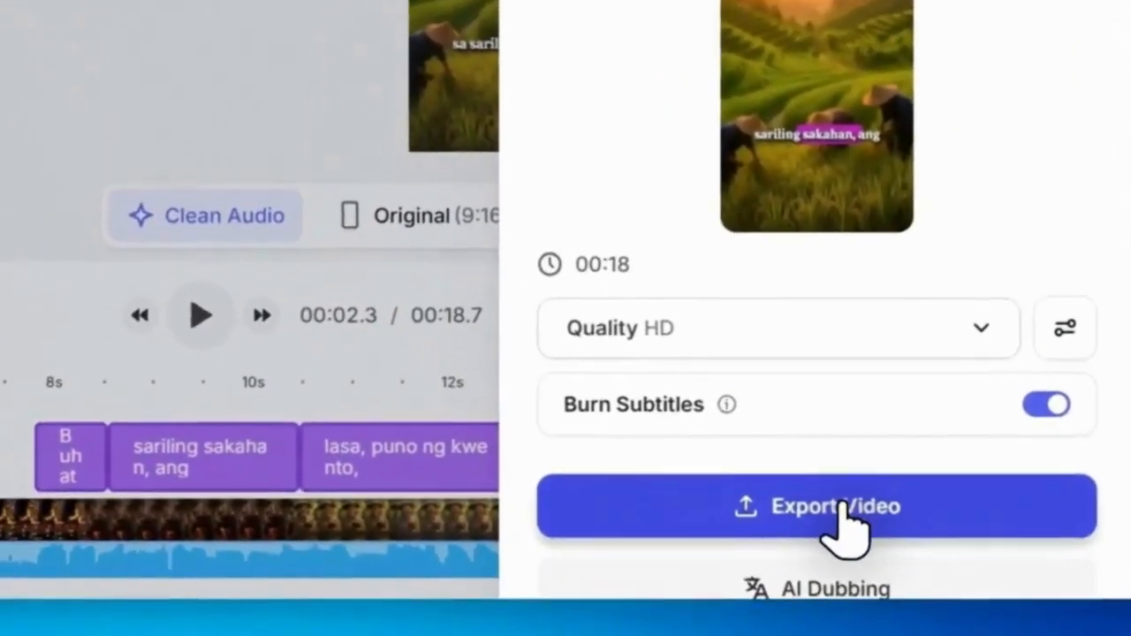
left_click(846, 626)
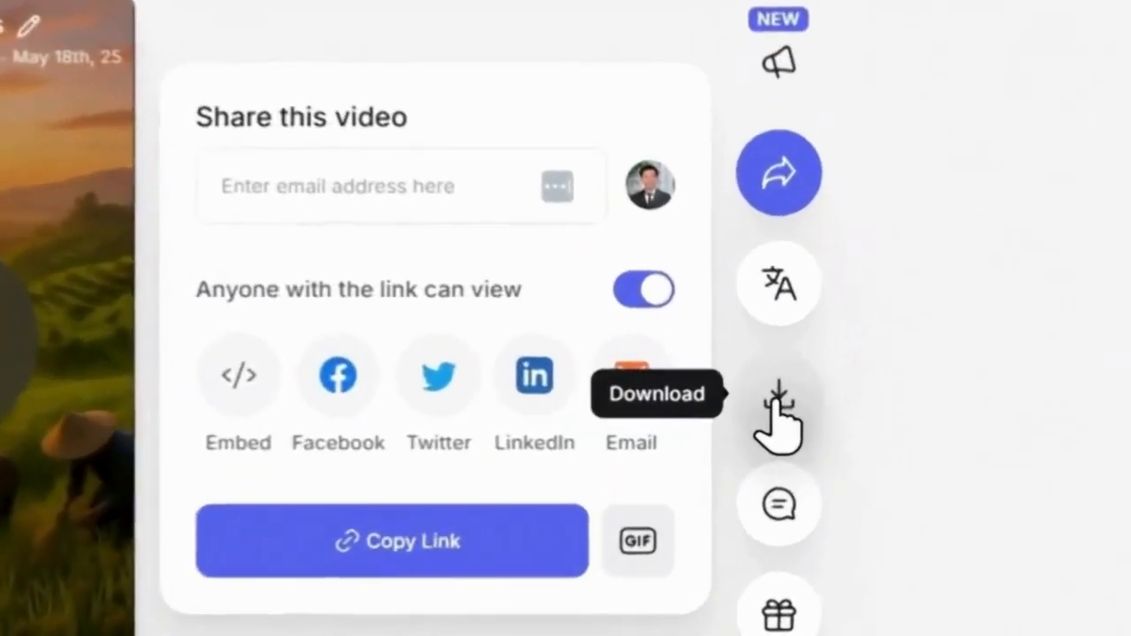
left_click(774, 416)
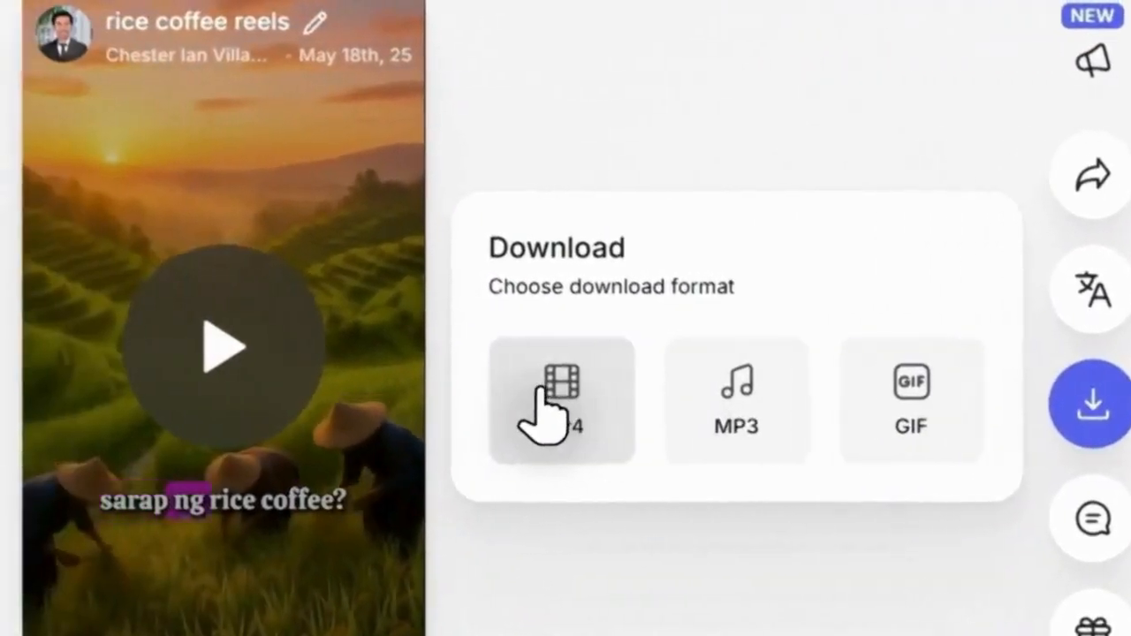
left_click(554, 409)
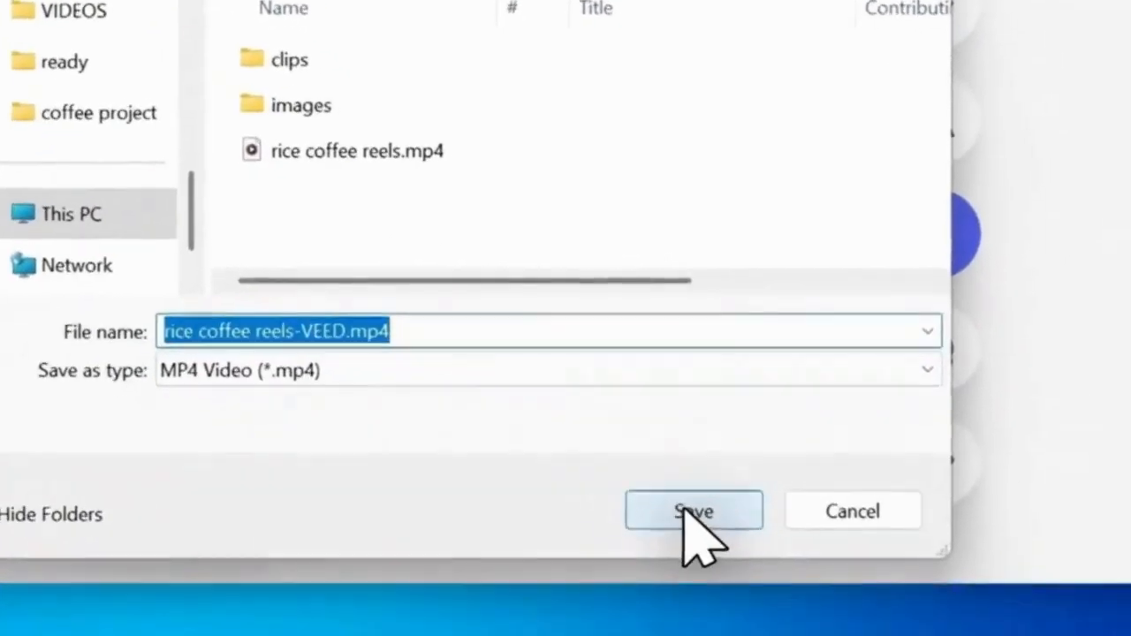
left_click(771, 603)
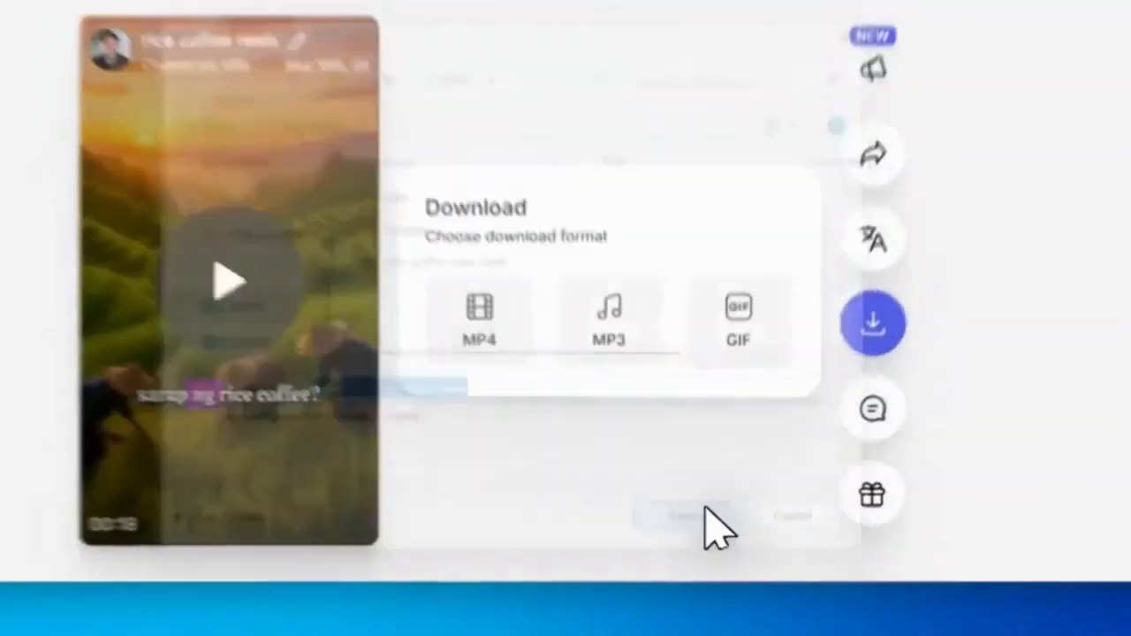